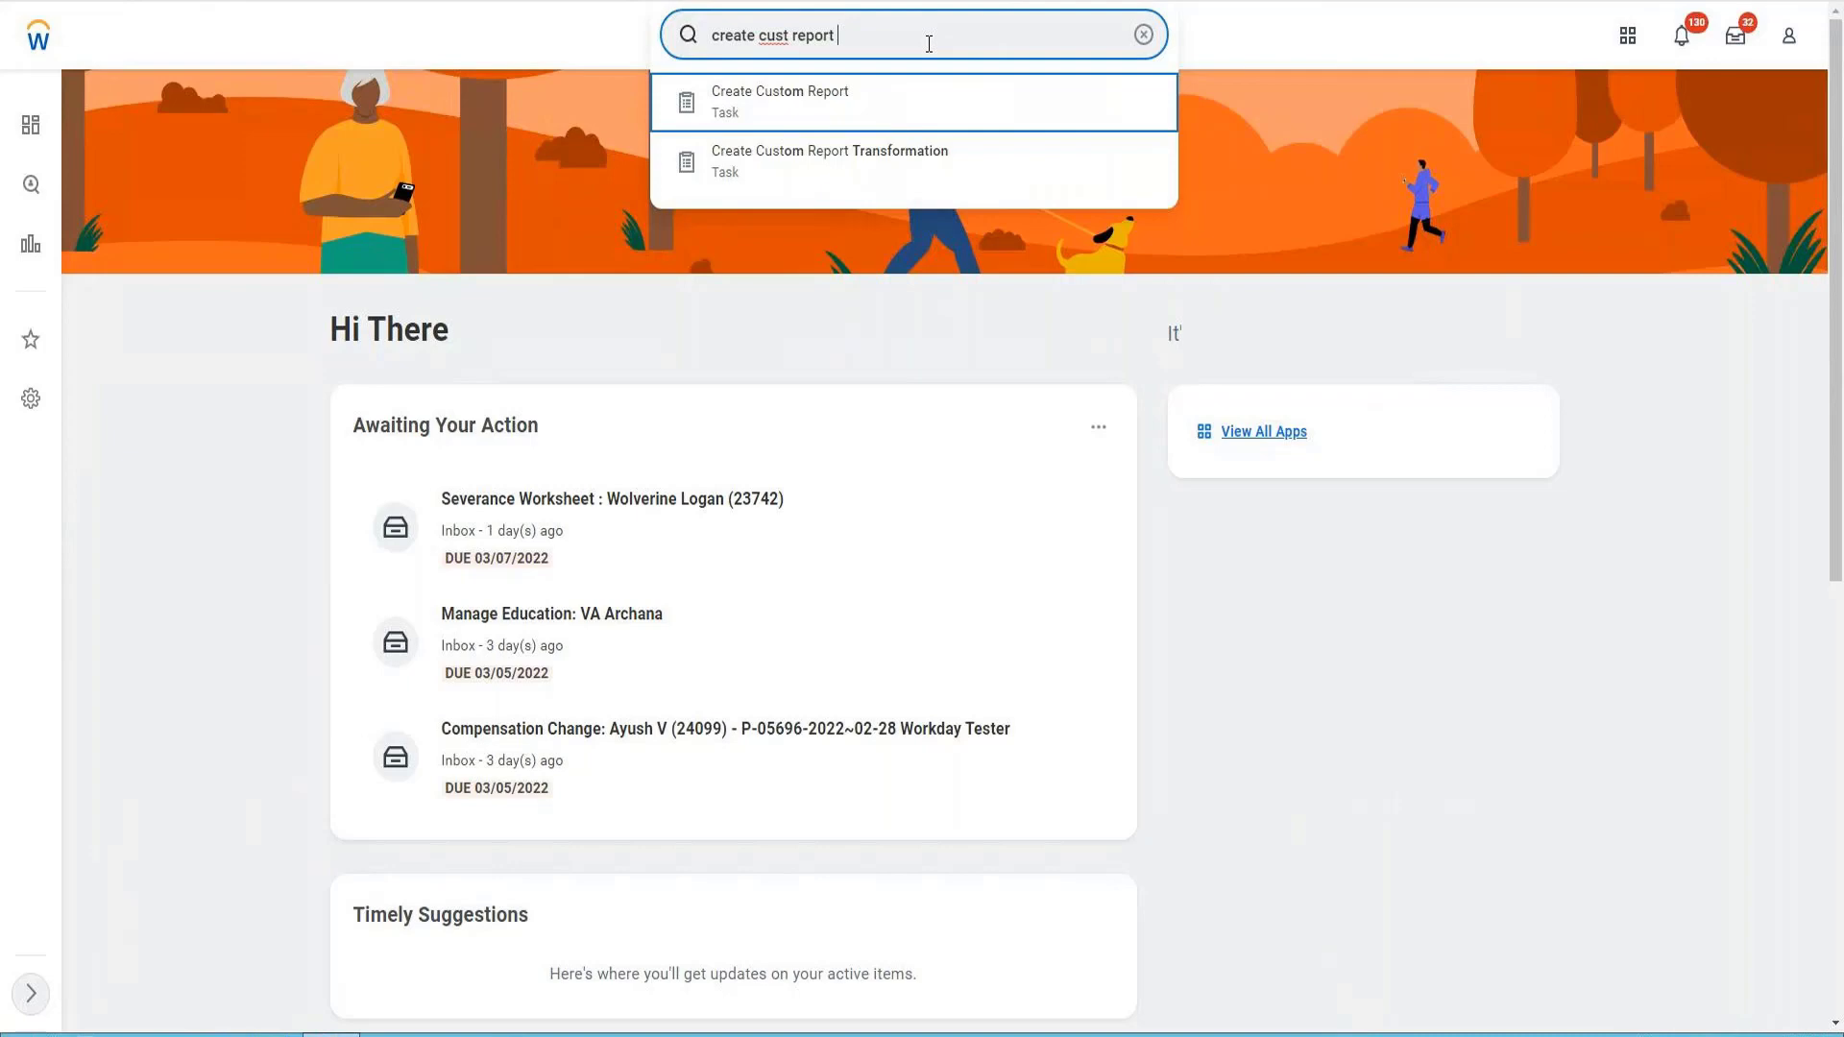
Start a custom report named "[VIS] - Group Report" with the Advanced report type.
{"action": "key", "text": "Return"}
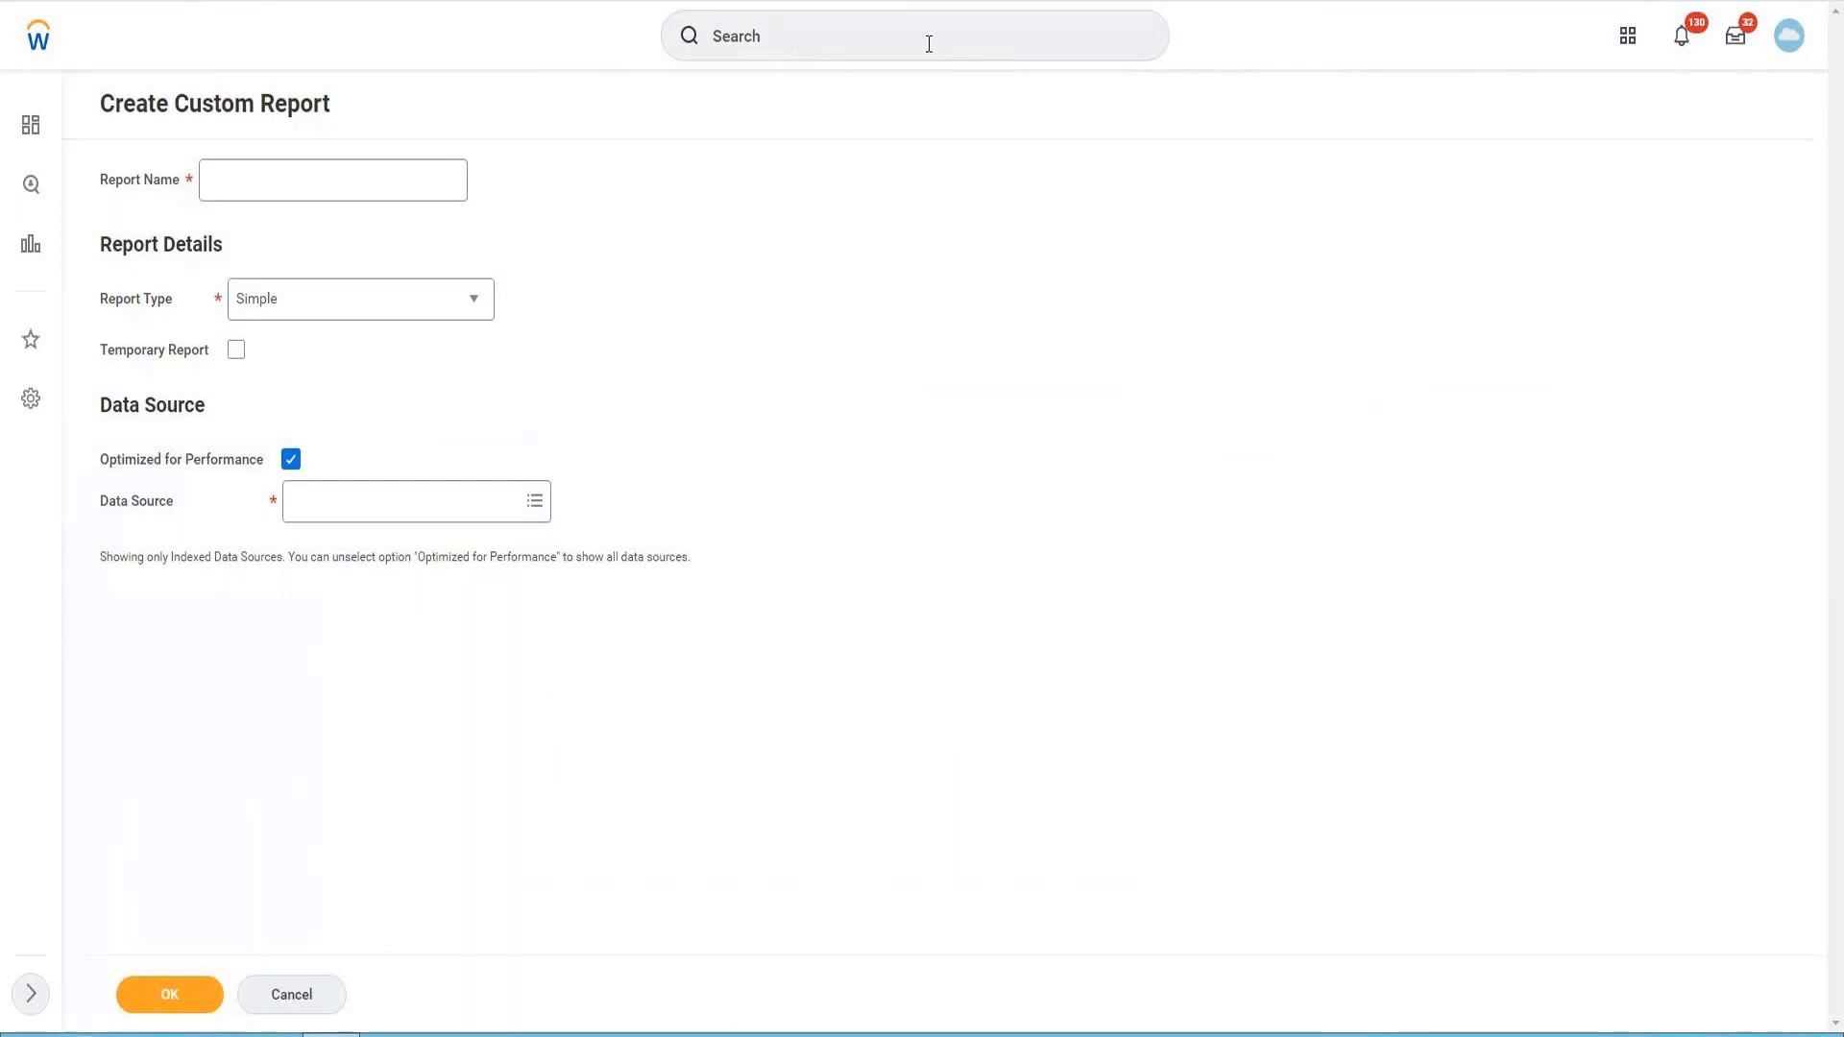
{"action": "left_click", "coordinate": [277, 188]}
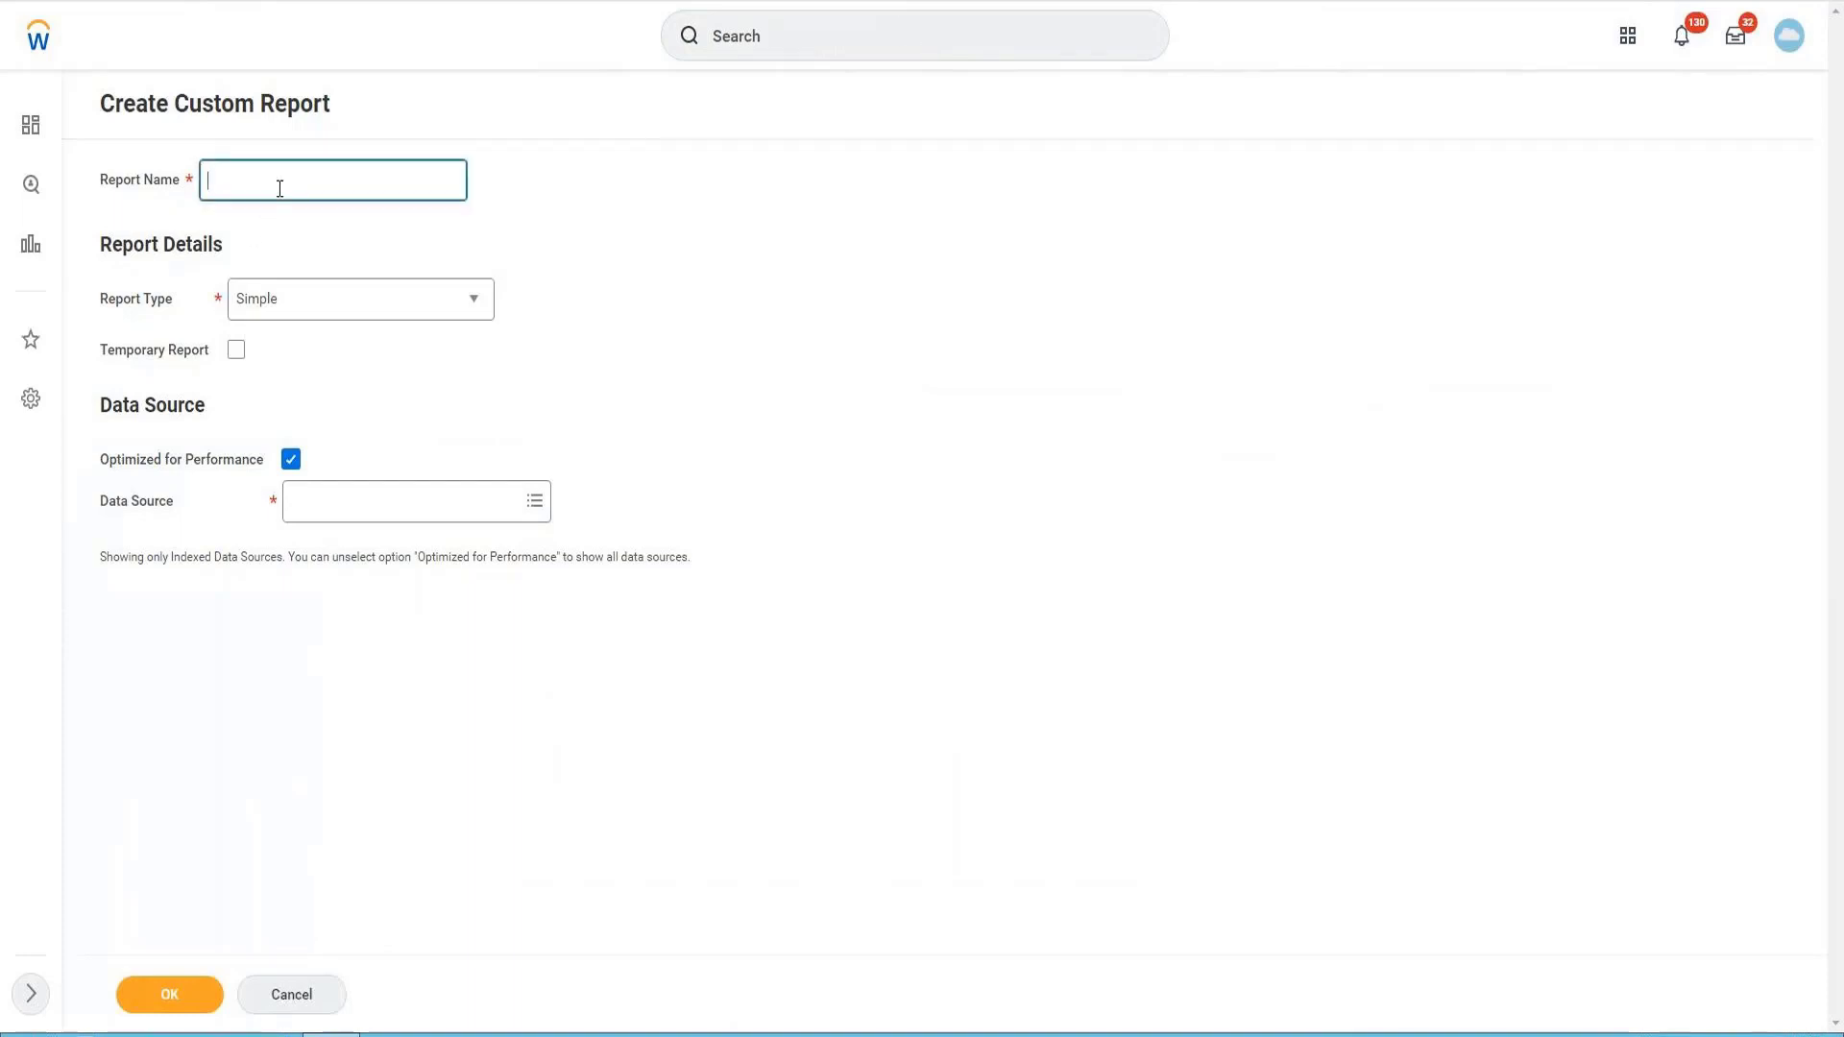
{"action": "type", "text": "[VIS] -"}
{"action": "type", "text": "Group Report"}
{"action": "left_click", "coordinate": [434, 300]}
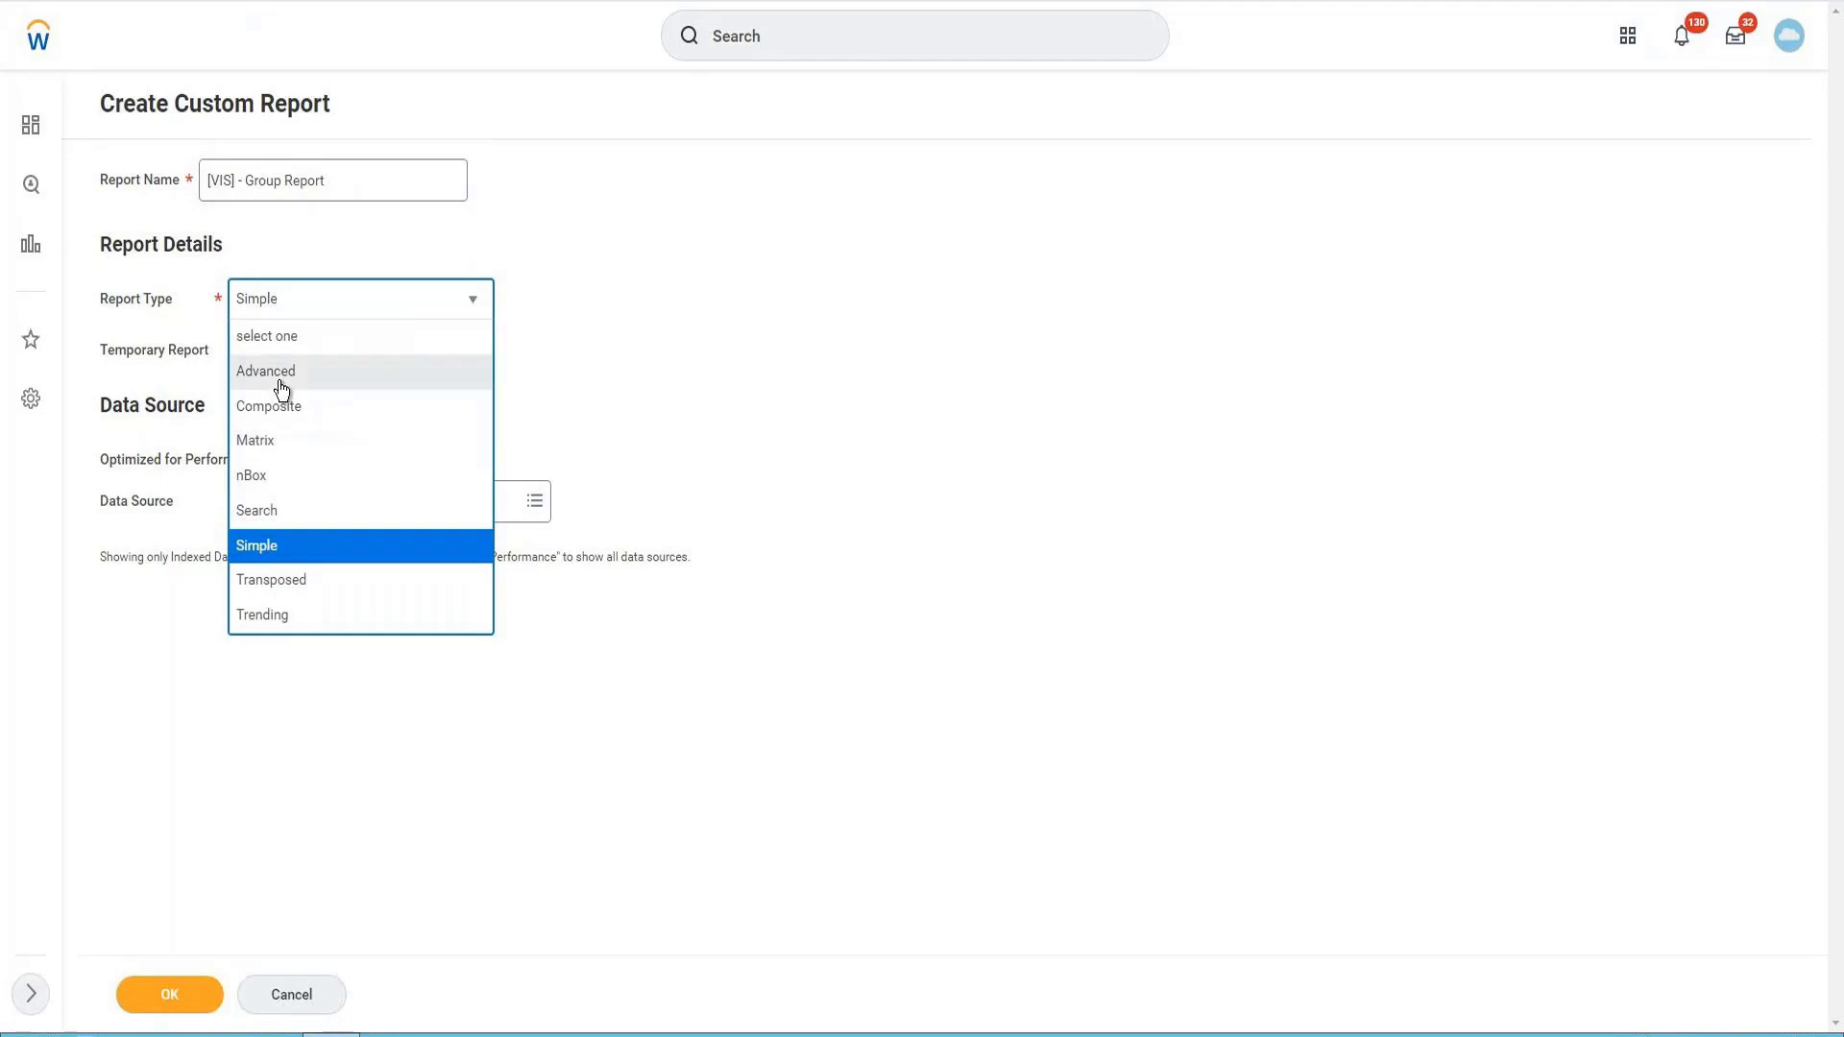
{"action": "left_click", "coordinate": [281, 380]}
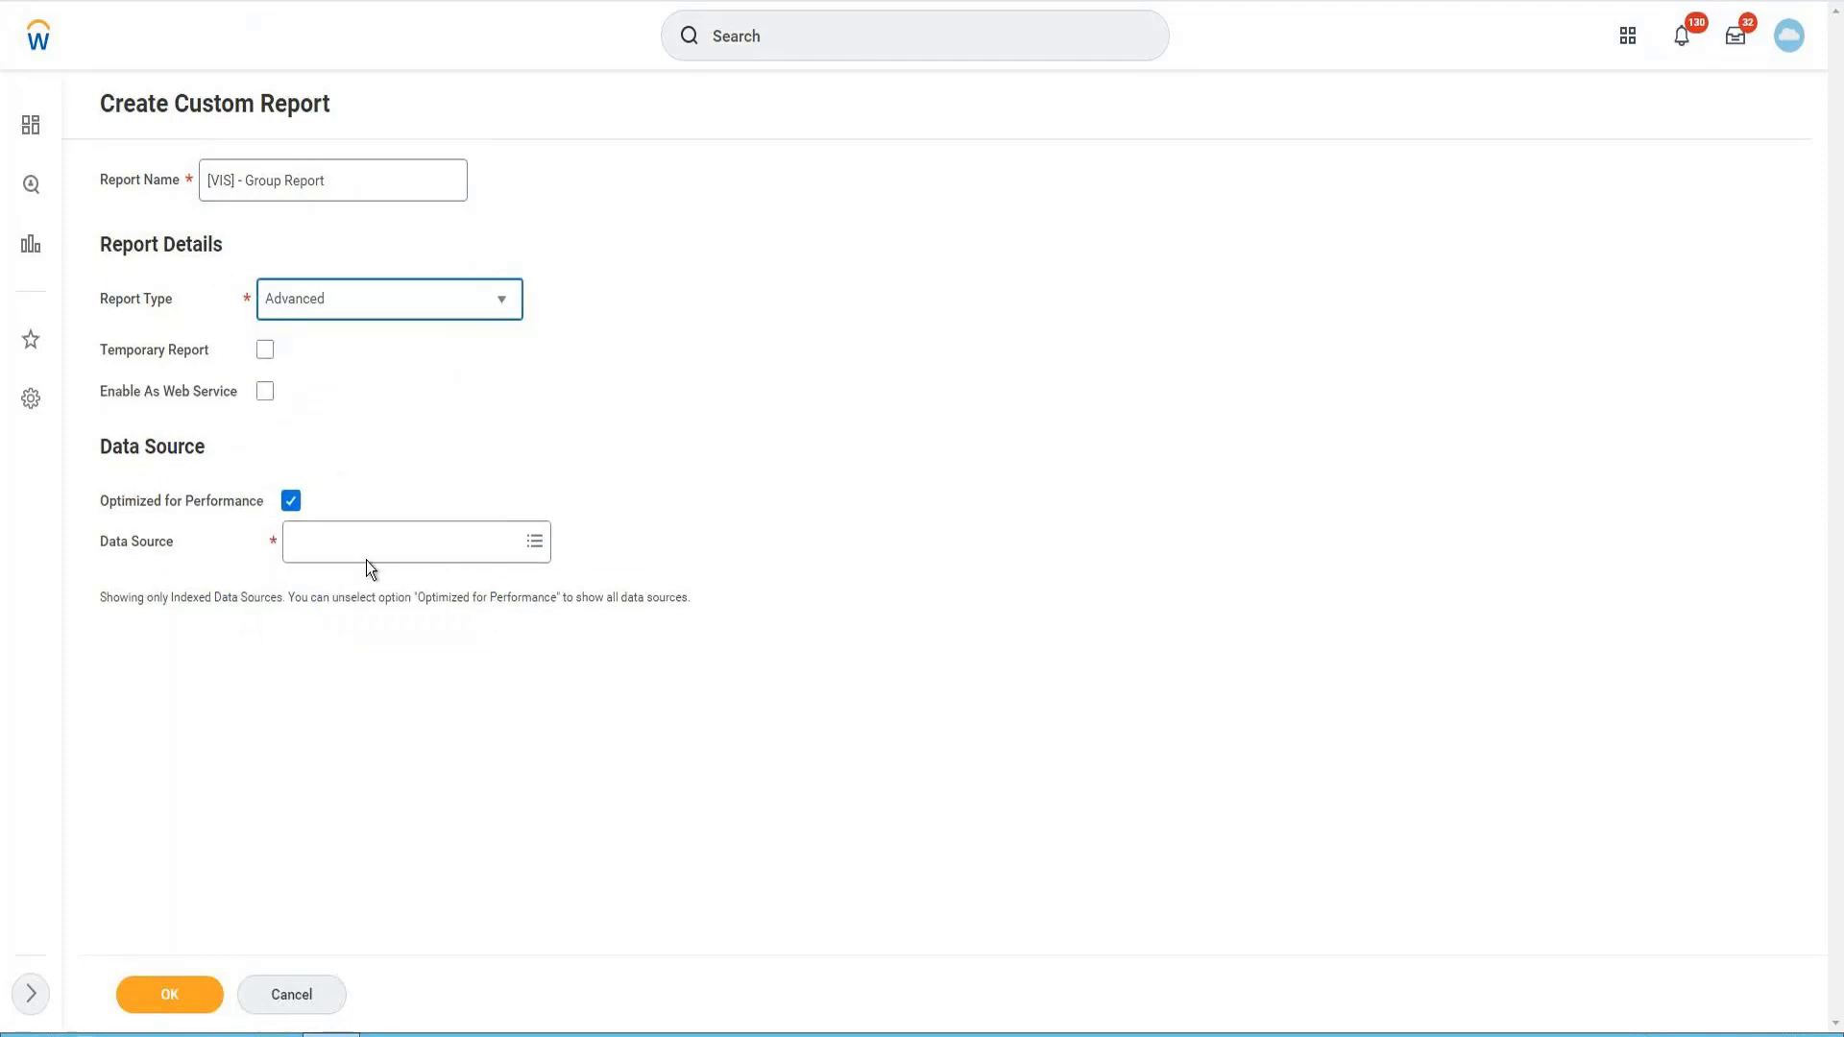
Try Expense Items as the data source with Optimized for Performance turned off, and clear the selection.
{"action": "left_click", "coordinate": [291, 502]}
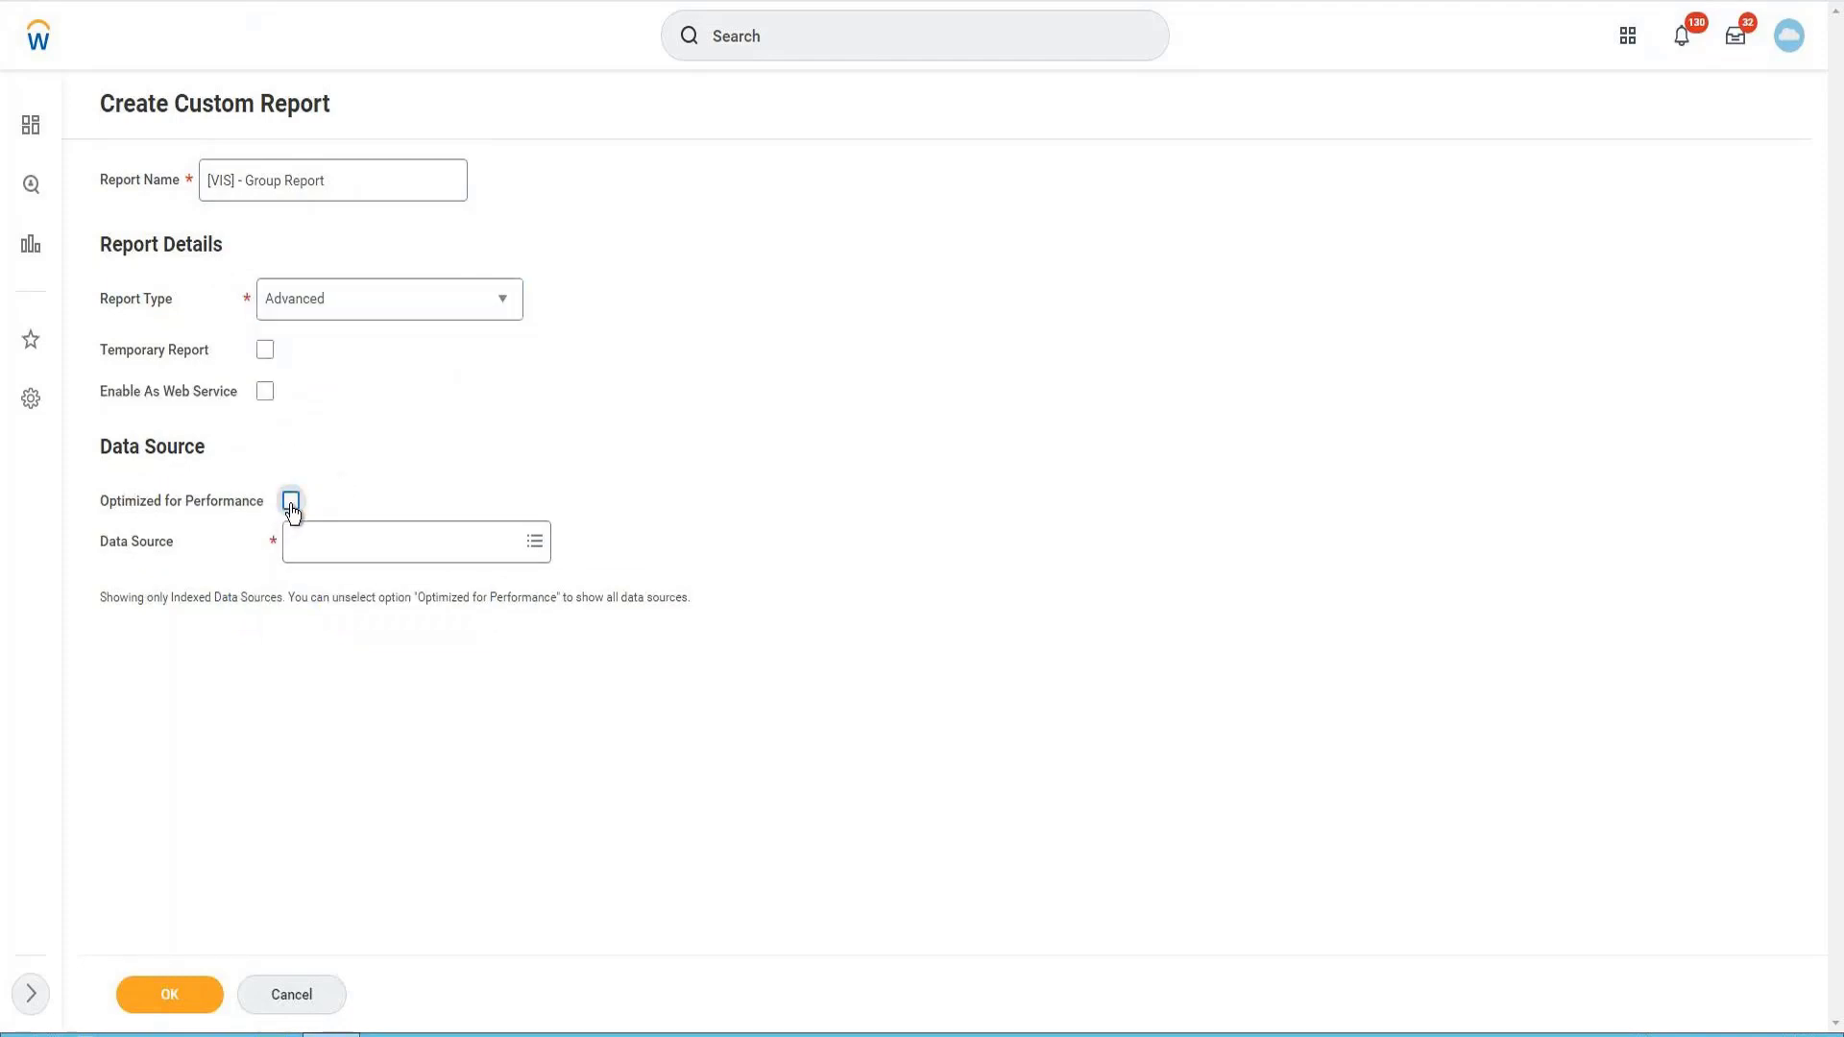
{"action": "left_click", "coordinate": [356, 561]}
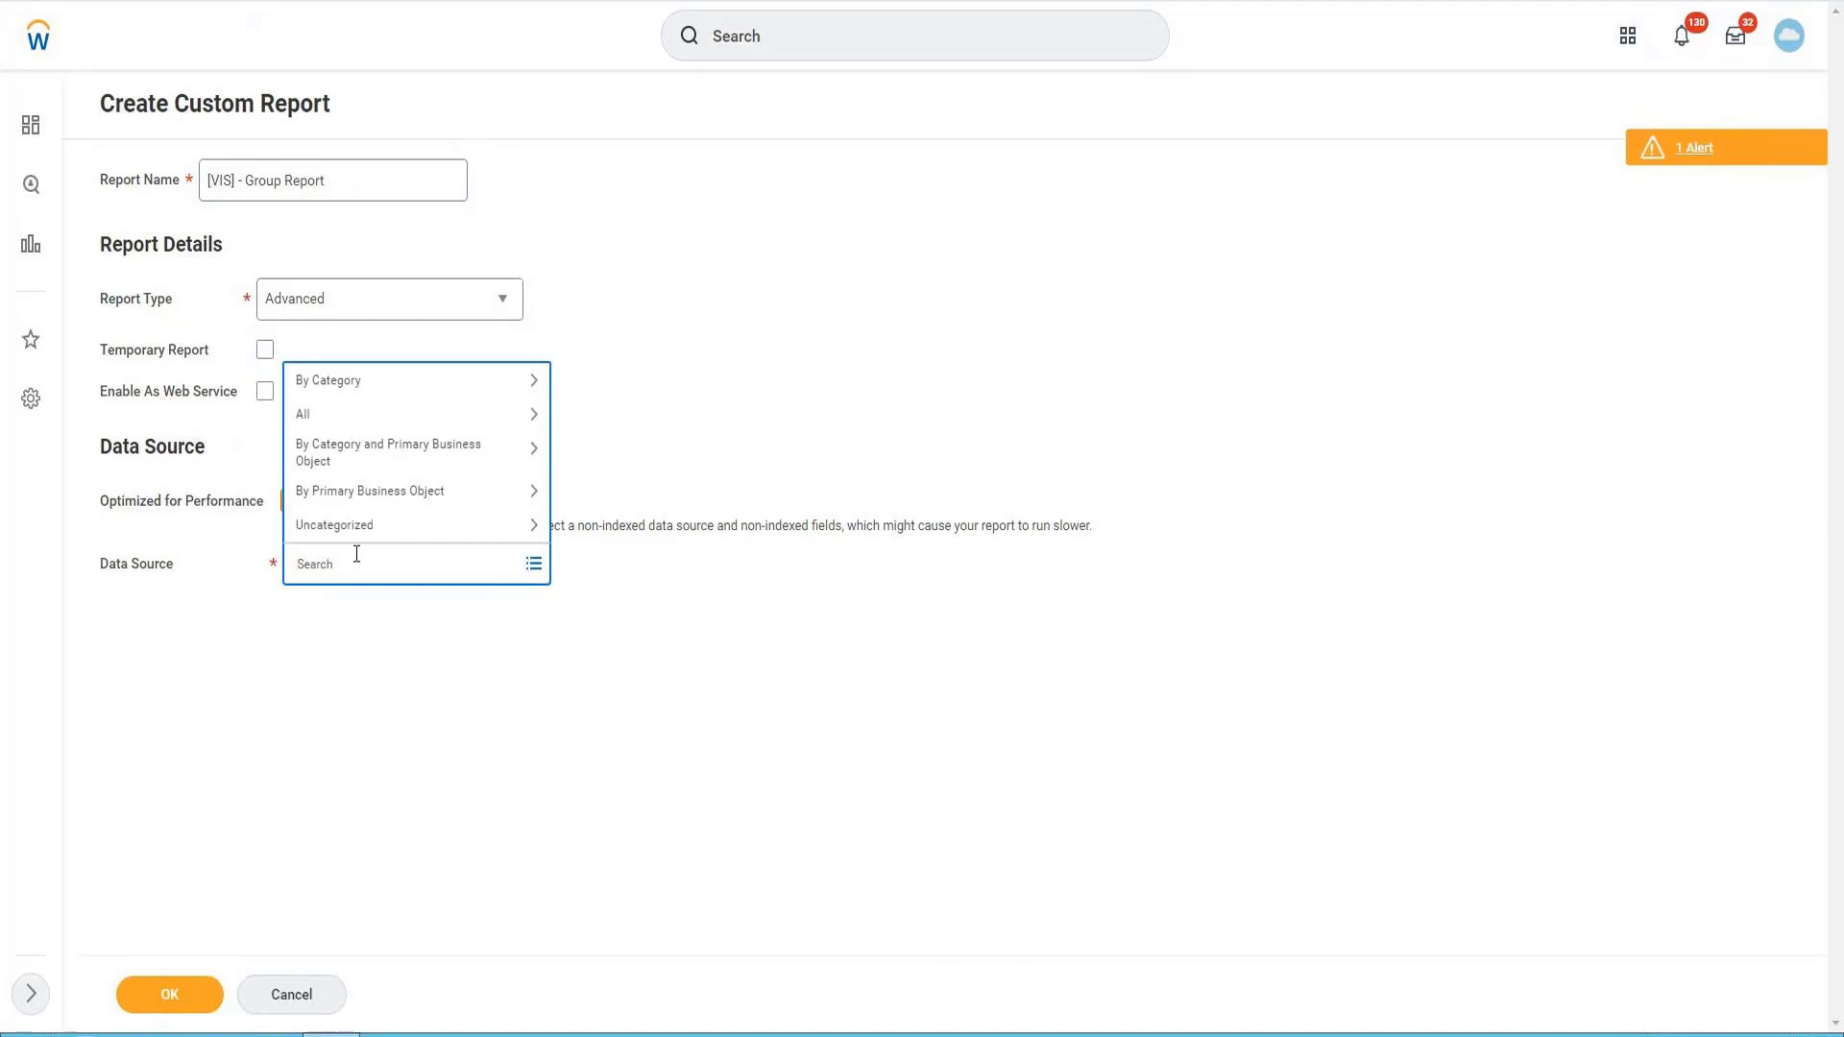
{"action": "type", "text": "Expense"}
{"action": "key", "text": "Return"}
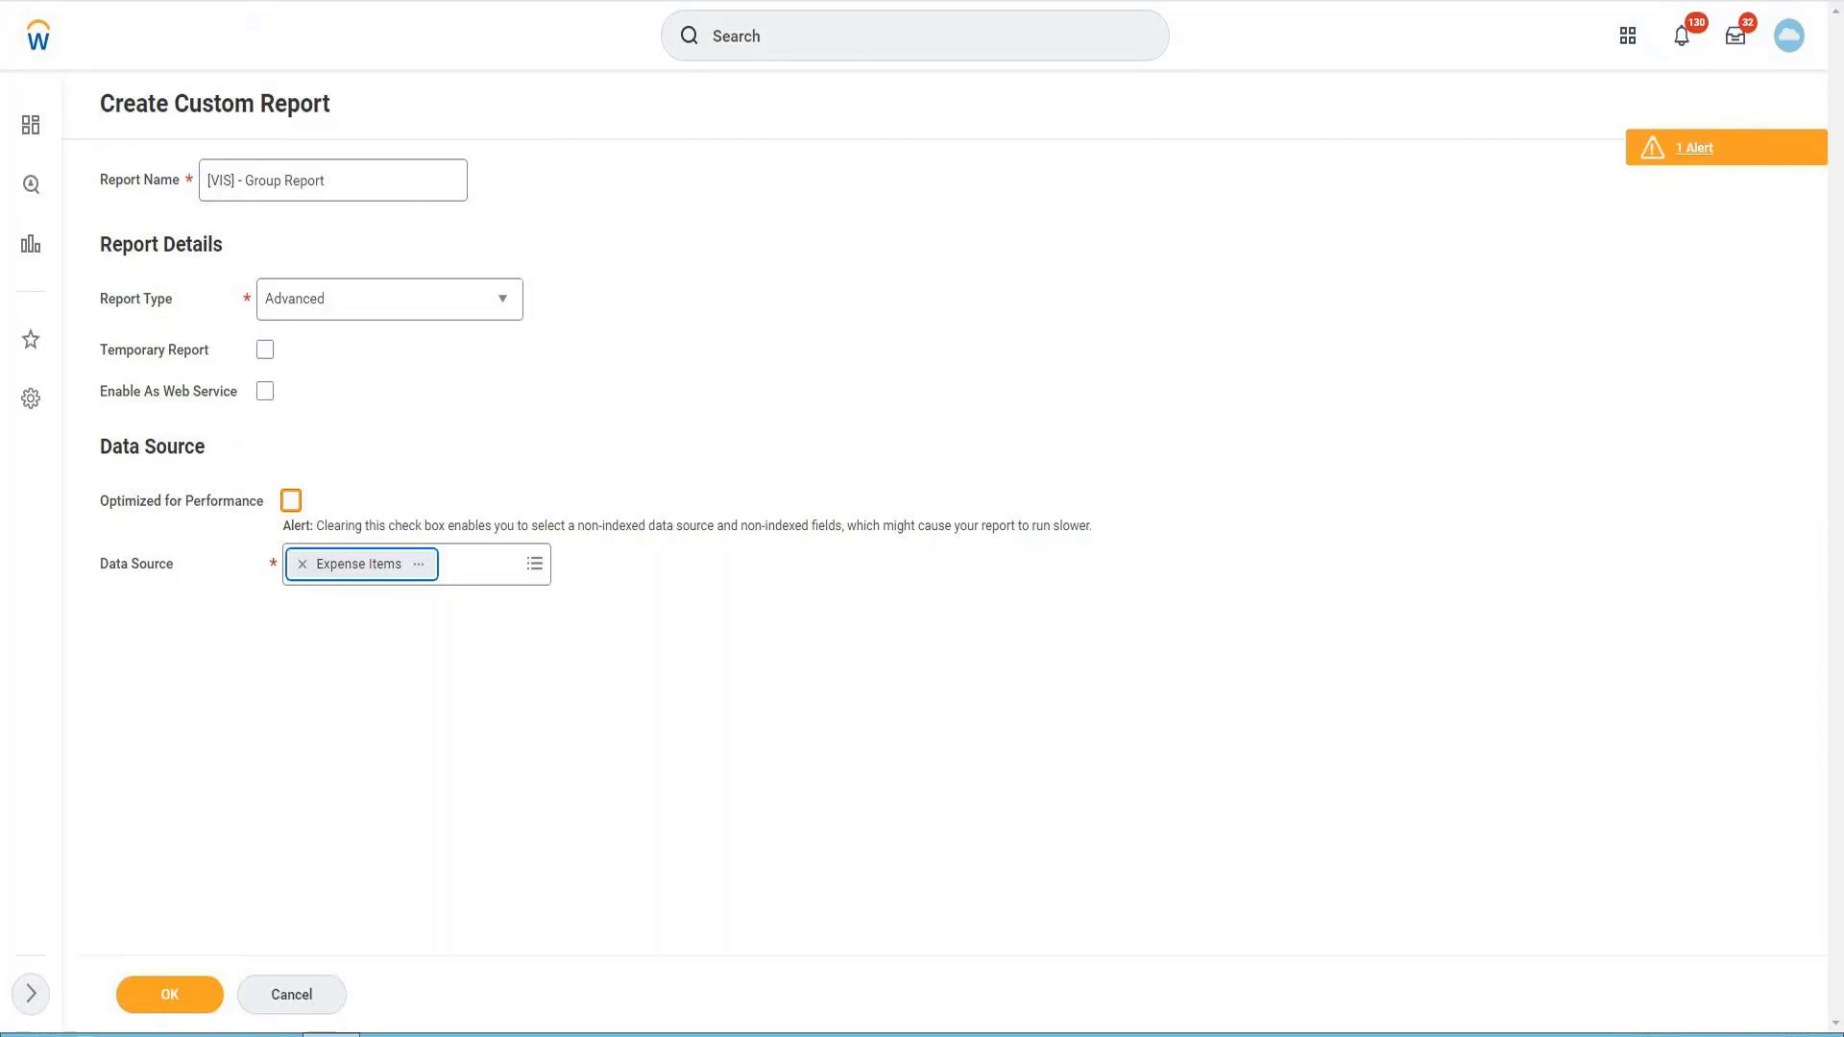
{"action": "left_click", "coordinate": [303, 565]}
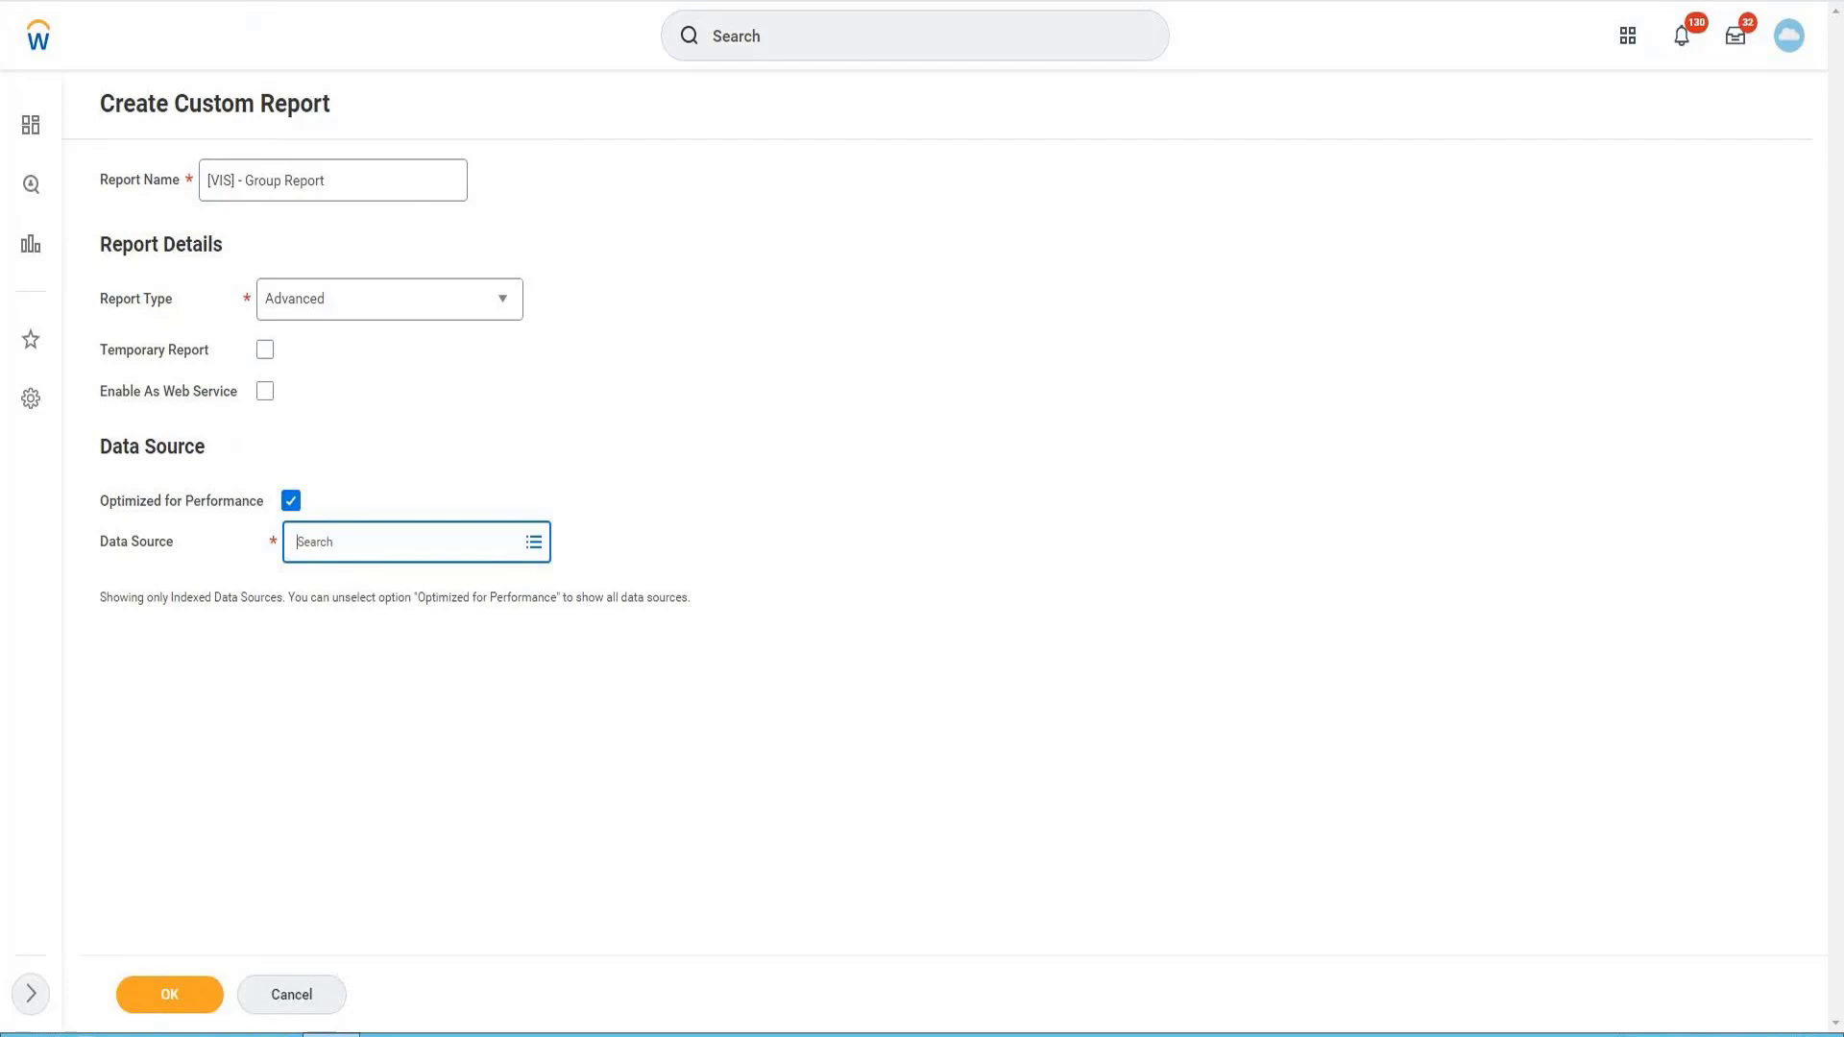
Try the non-optimized data source search with Expense Report Lines for Company, examine its description, and clear the selection.
{"action": "left_click", "coordinate": [291, 503]}
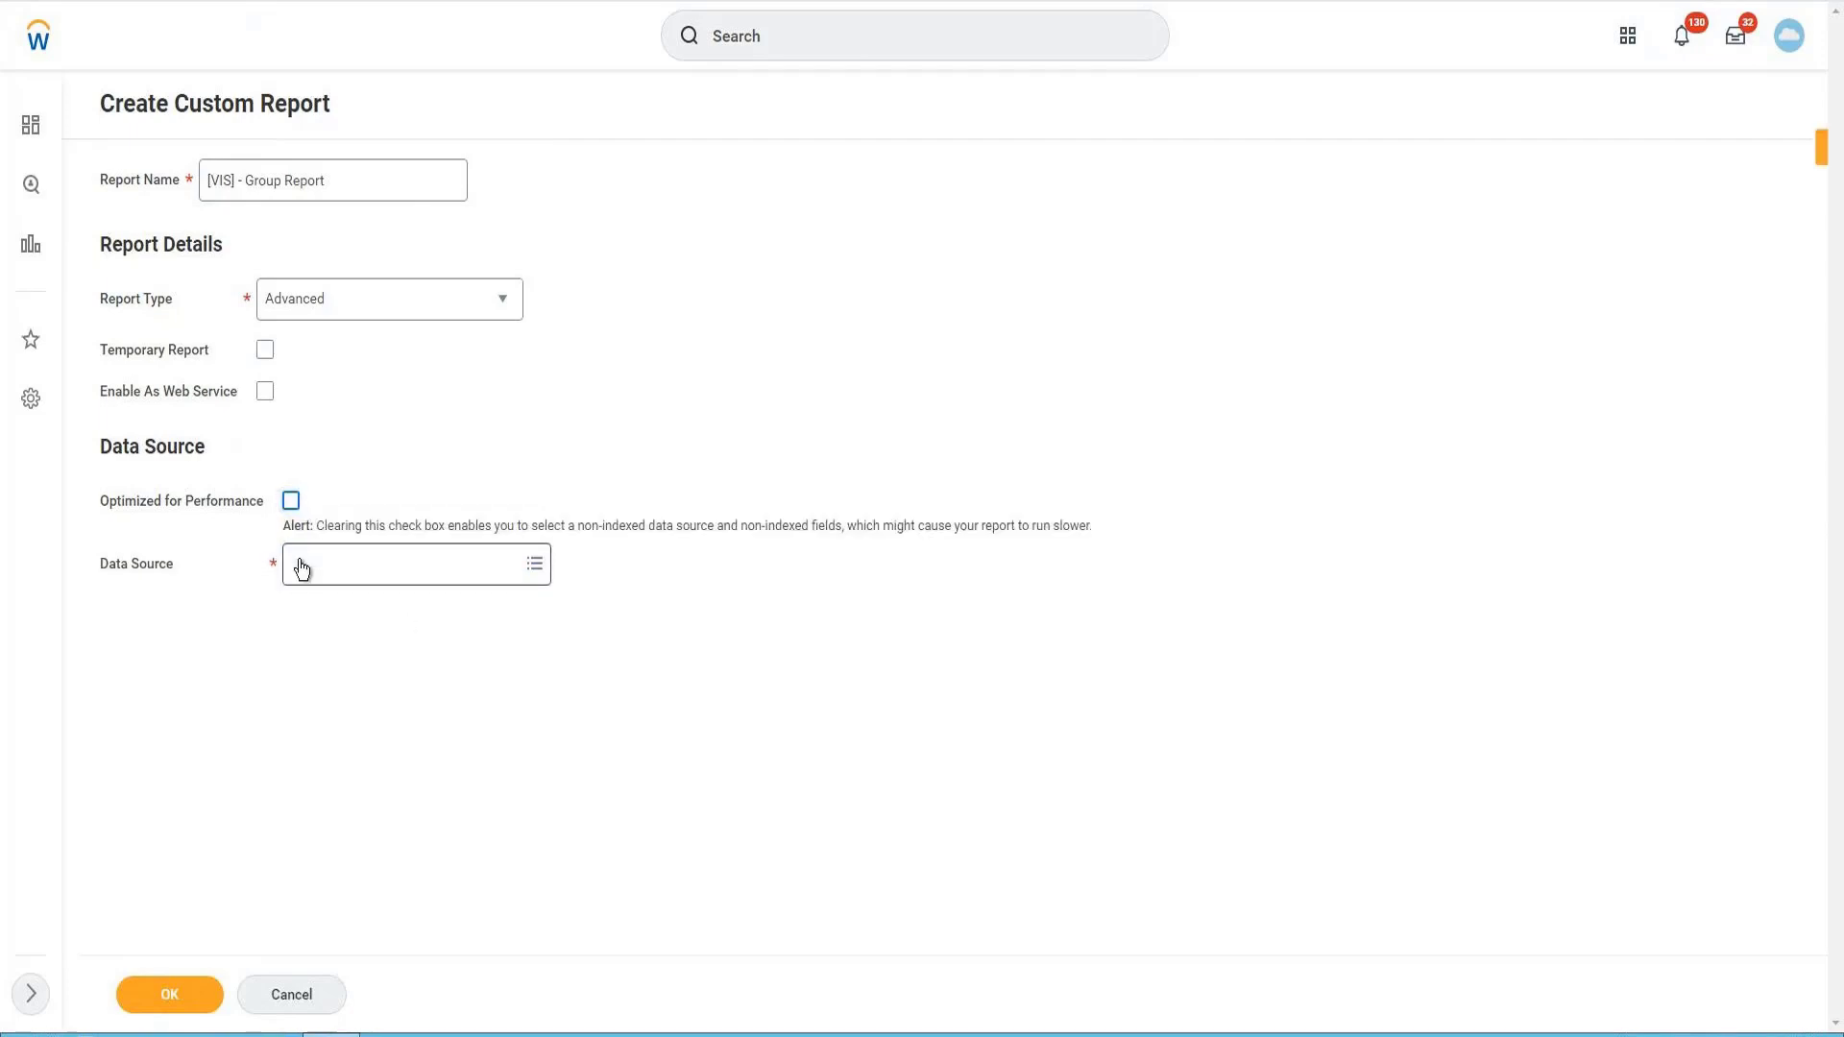
{"action": "left_click", "coordinate": [336, 573]}
{"action": "type", "text": "Ex"}
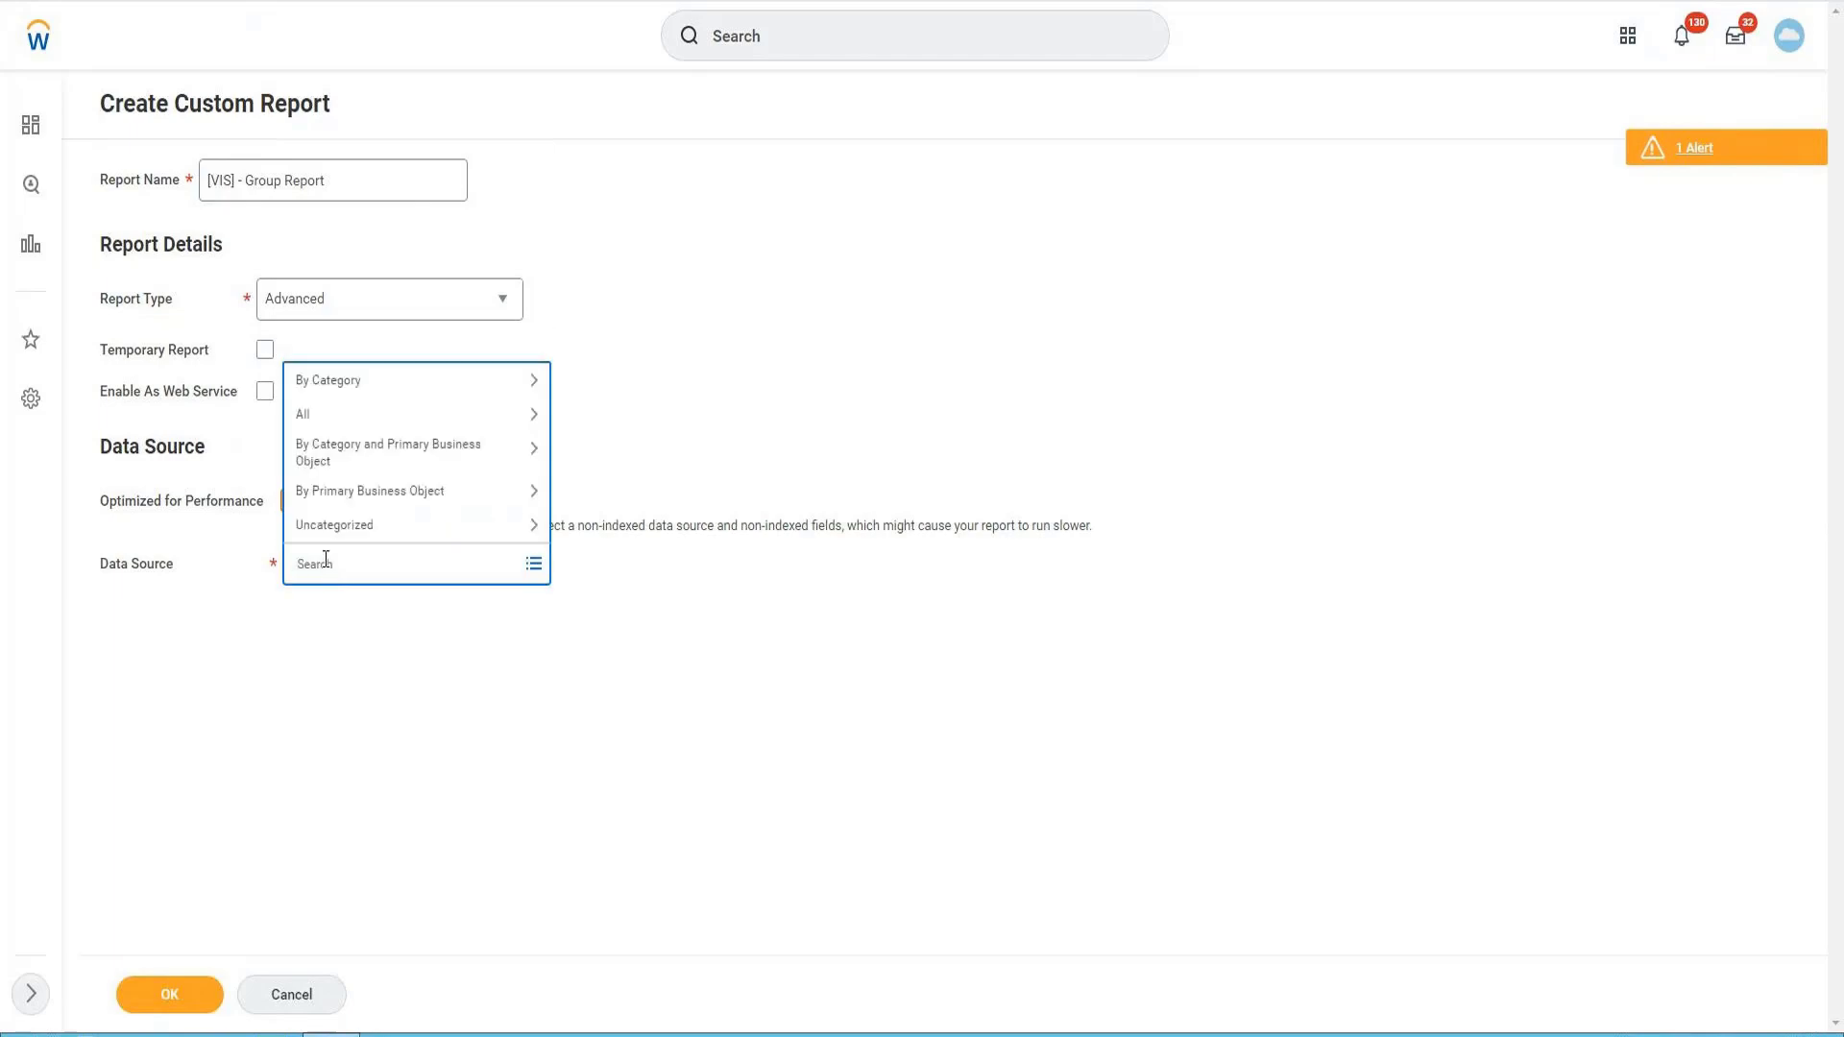
{"action": "type", "text": "pense Report"}
{"action": "key", "text": "Return"}
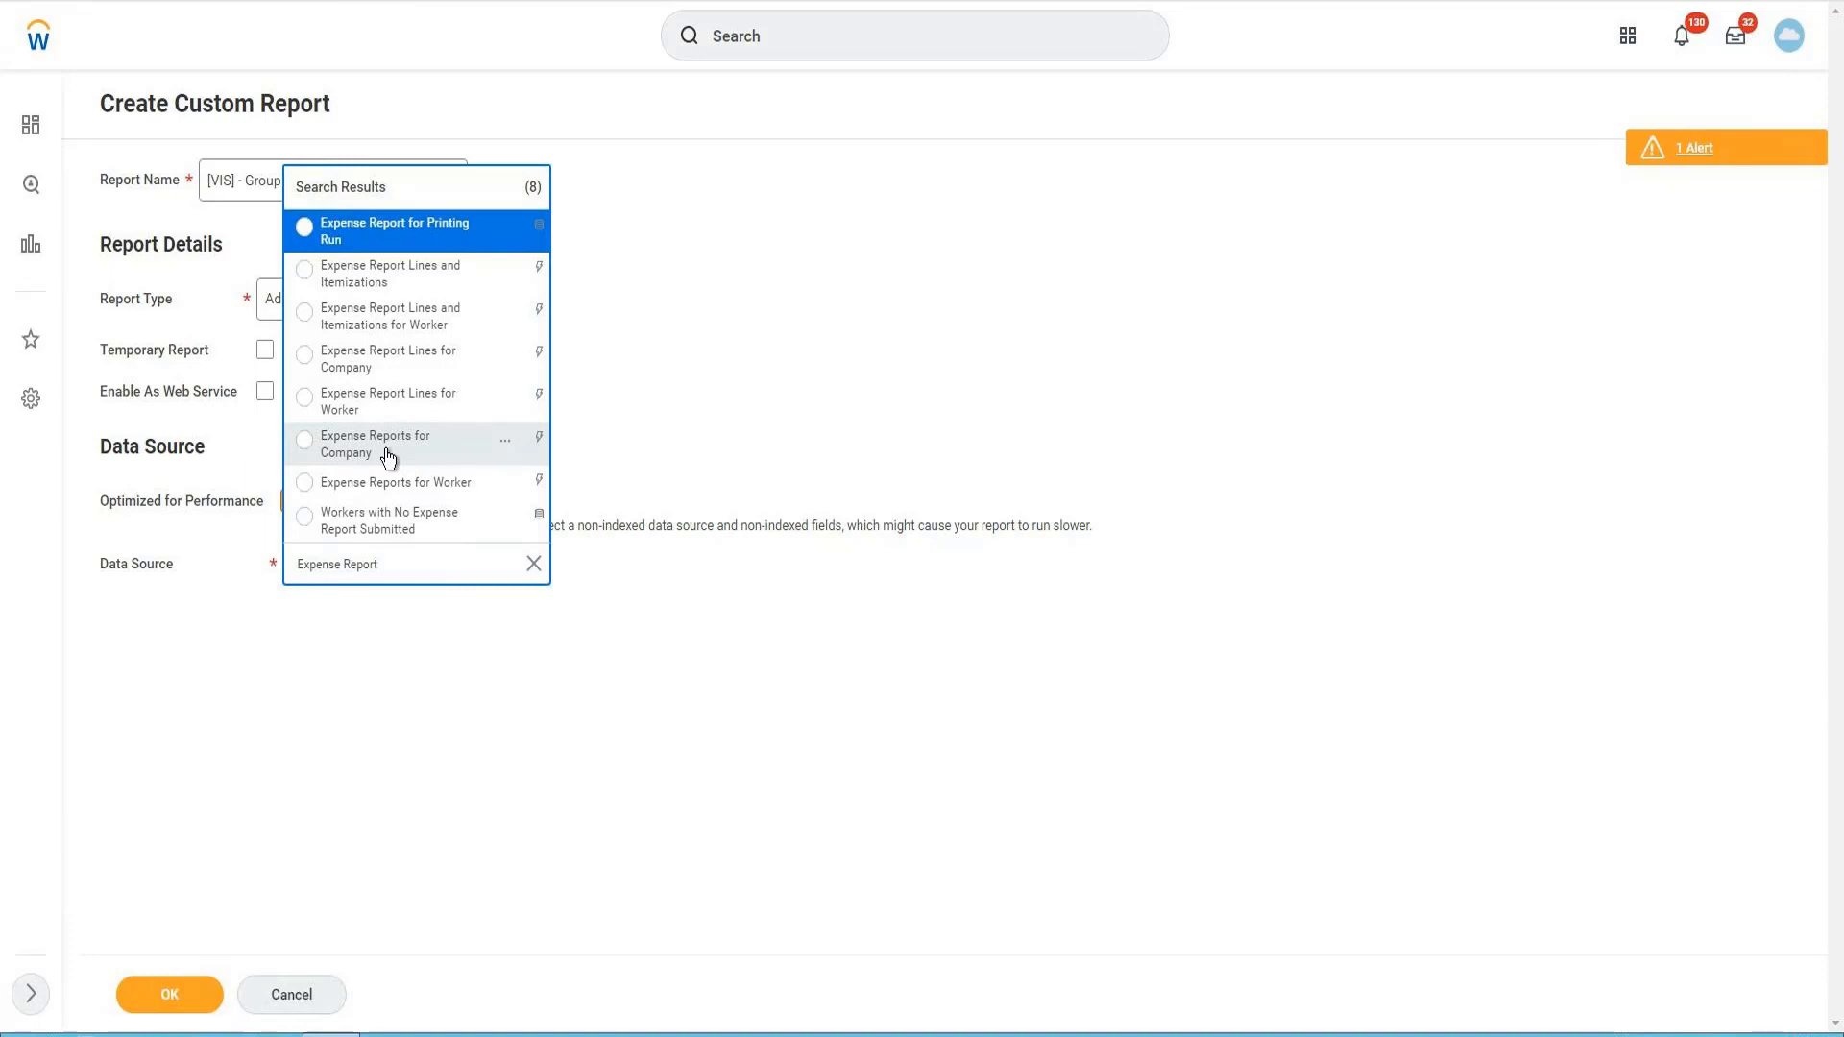
{"action": "left_click", "coordinate": [384, 381]}
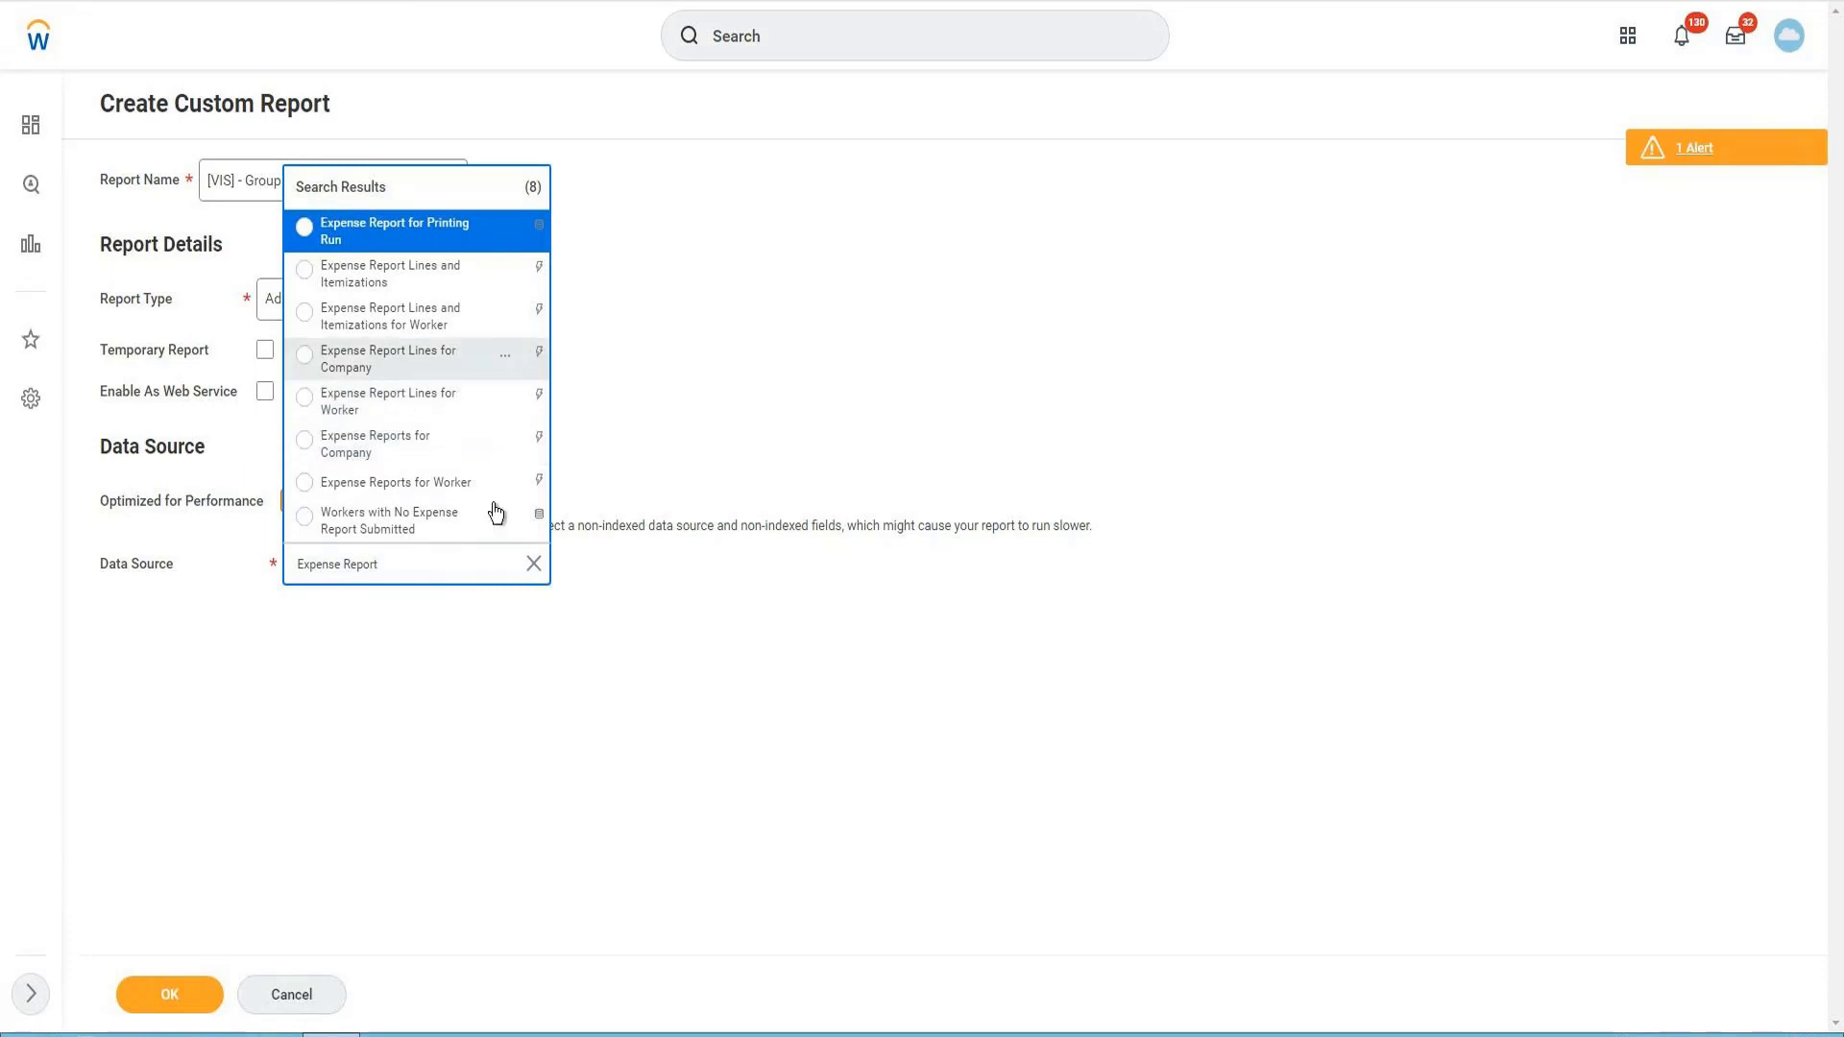
{"action": "left_click", "coordinate": [499, 550]}
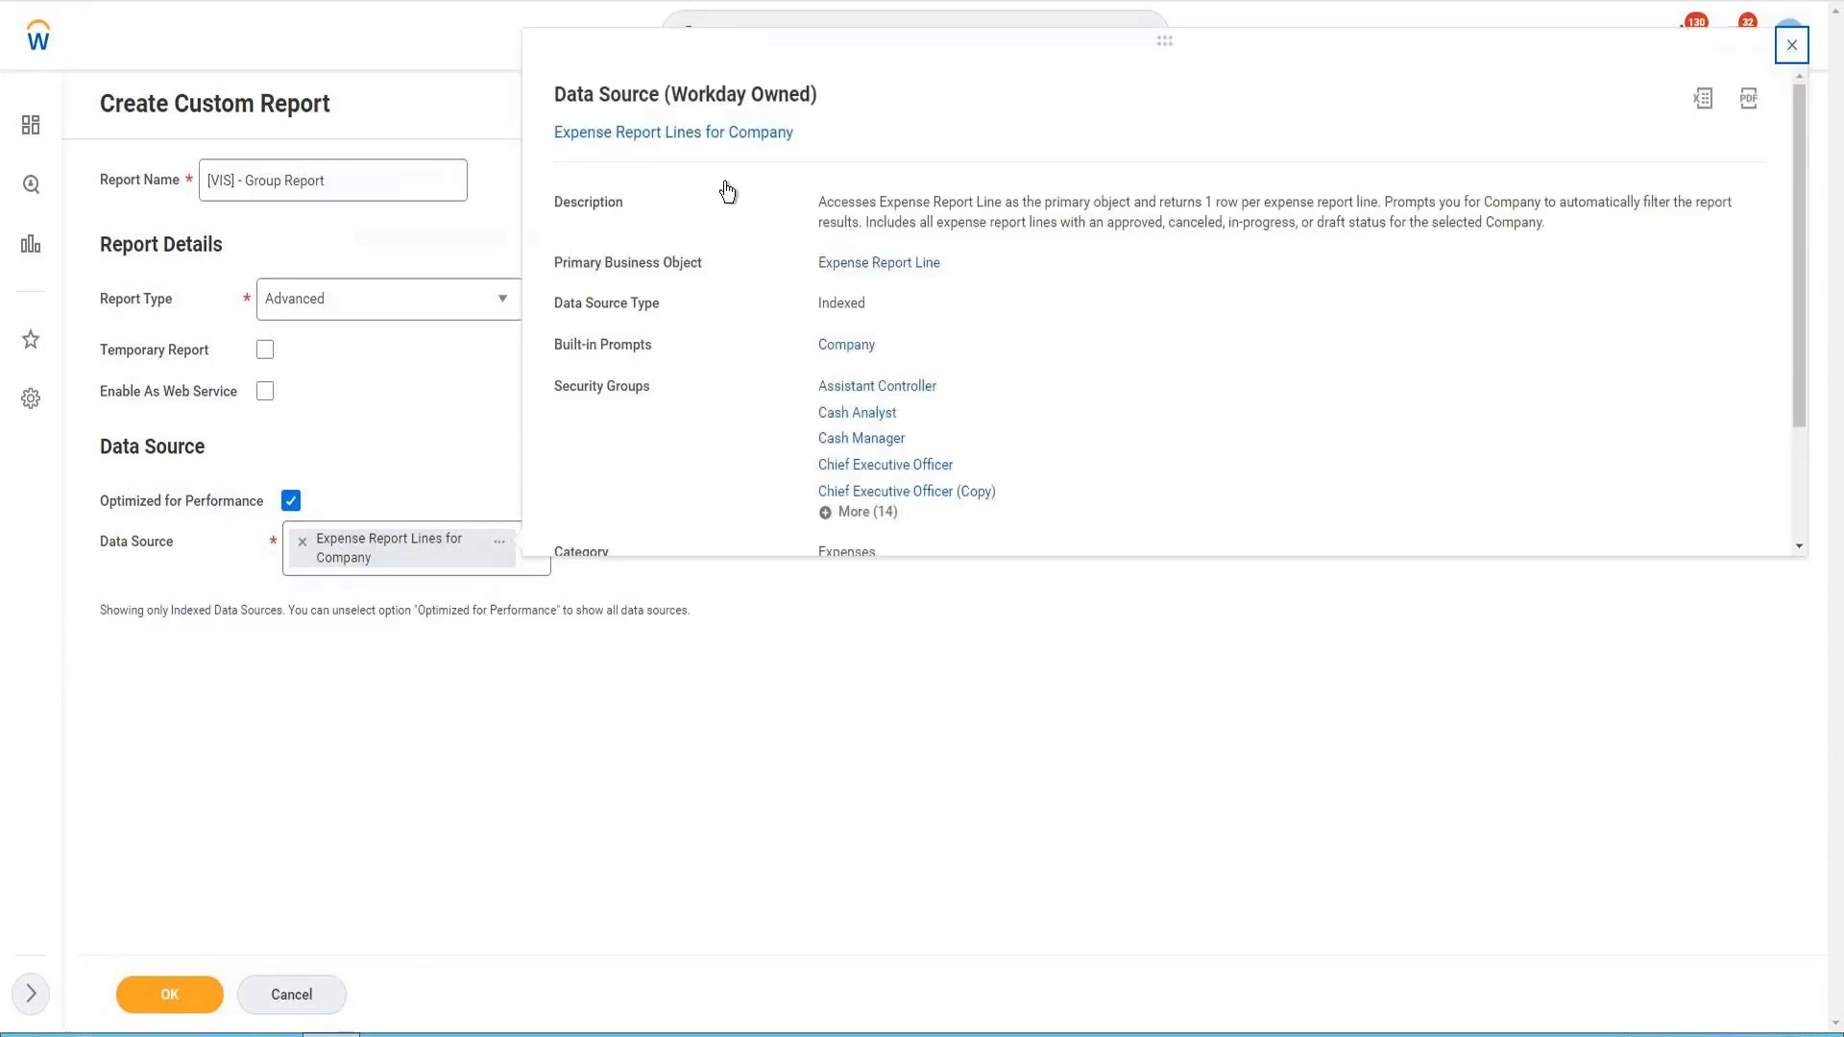
{"action": "left_click_drag", "start_coordinate": [862, 202], "coordinate": [1371, 203]}
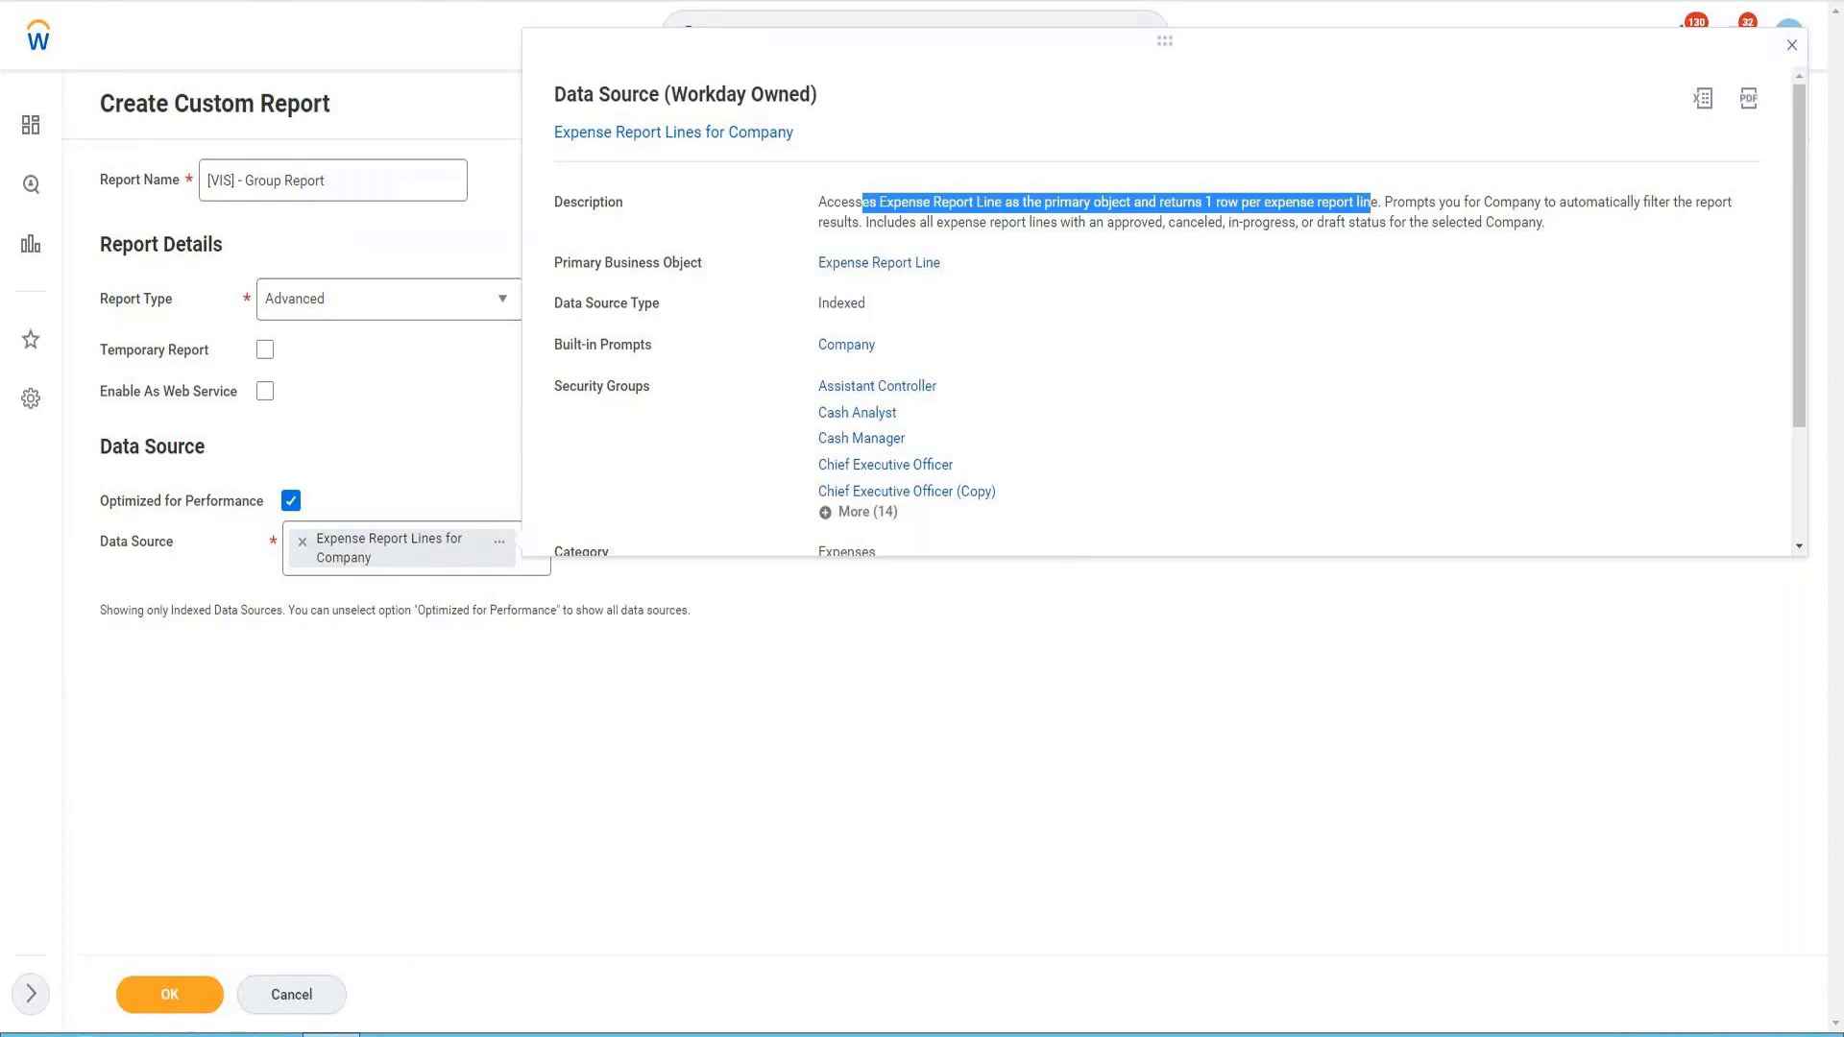
{"action": "left_click", "coordinate": [278, 630]}
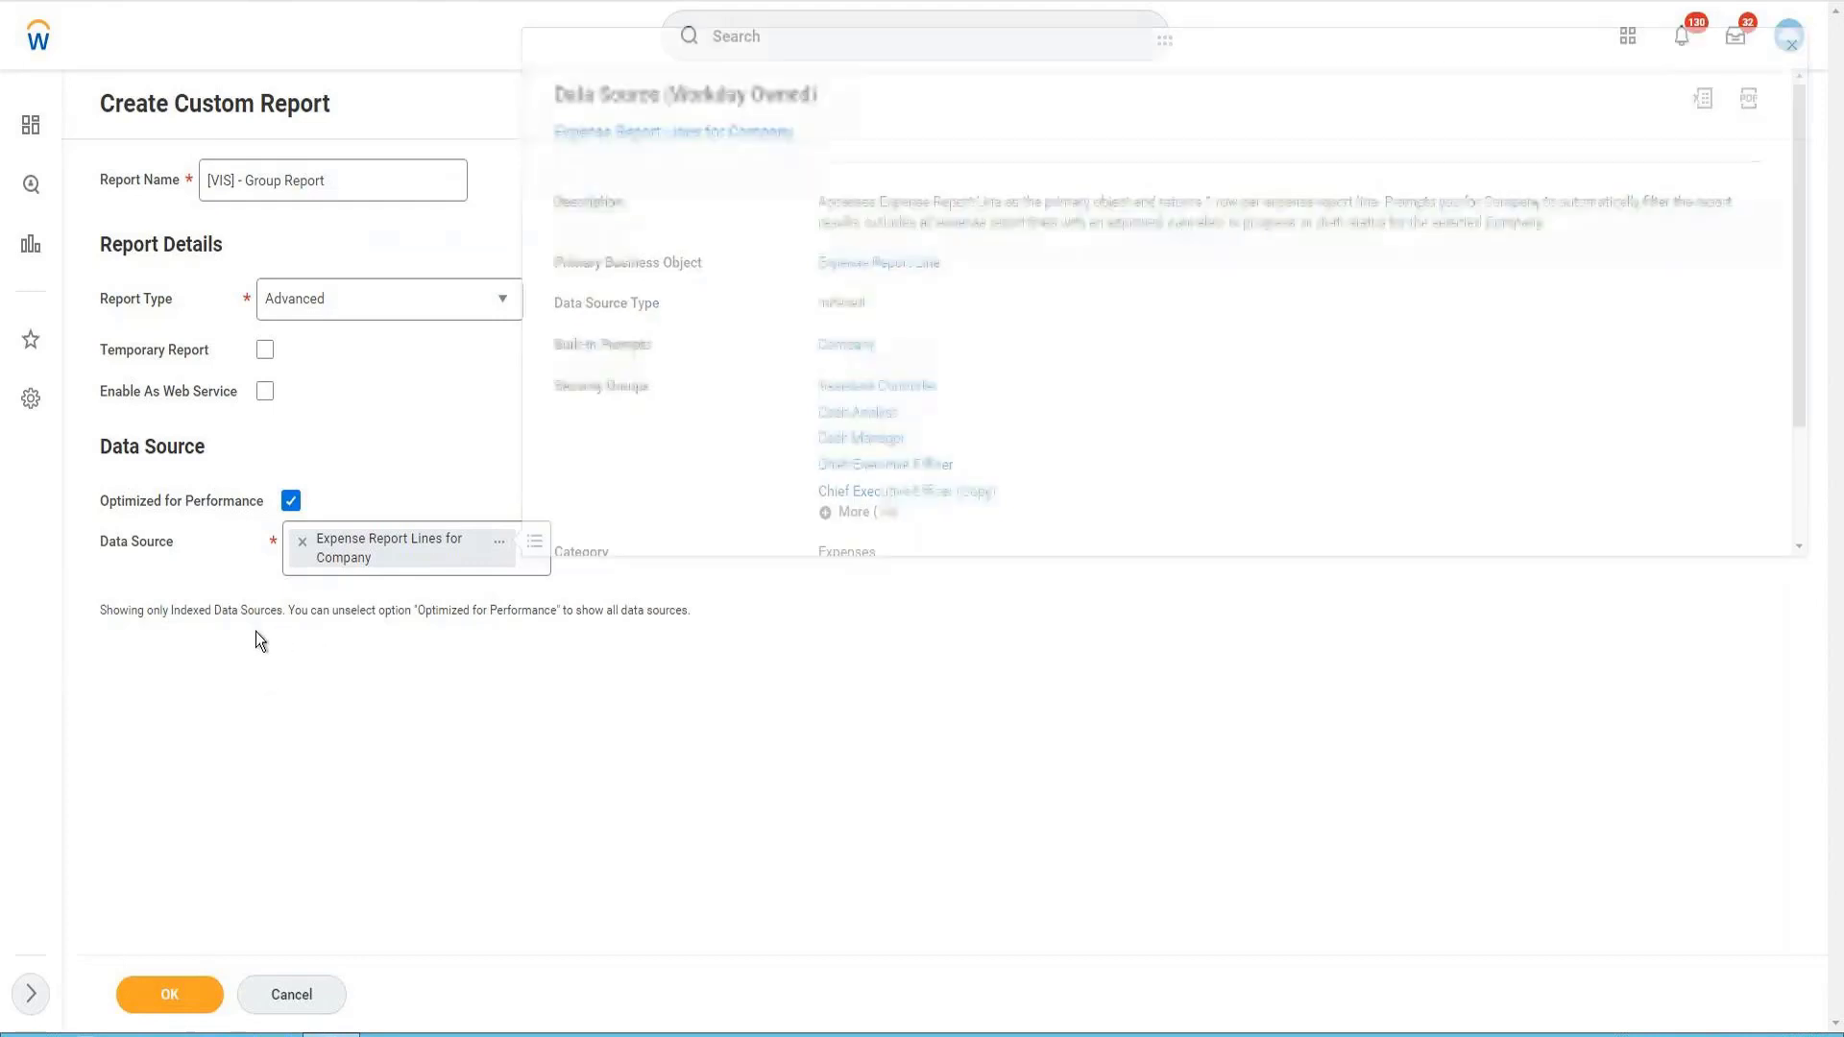
{"action": "left_click", "coordinate": [302, 541]}
Turn off Optimized for Performance, choose Expense Report Lines for Company with the Direct Expense Report Lines Filter, and create the report.
{"action": "left_click", "coordinate": [291, 500]}
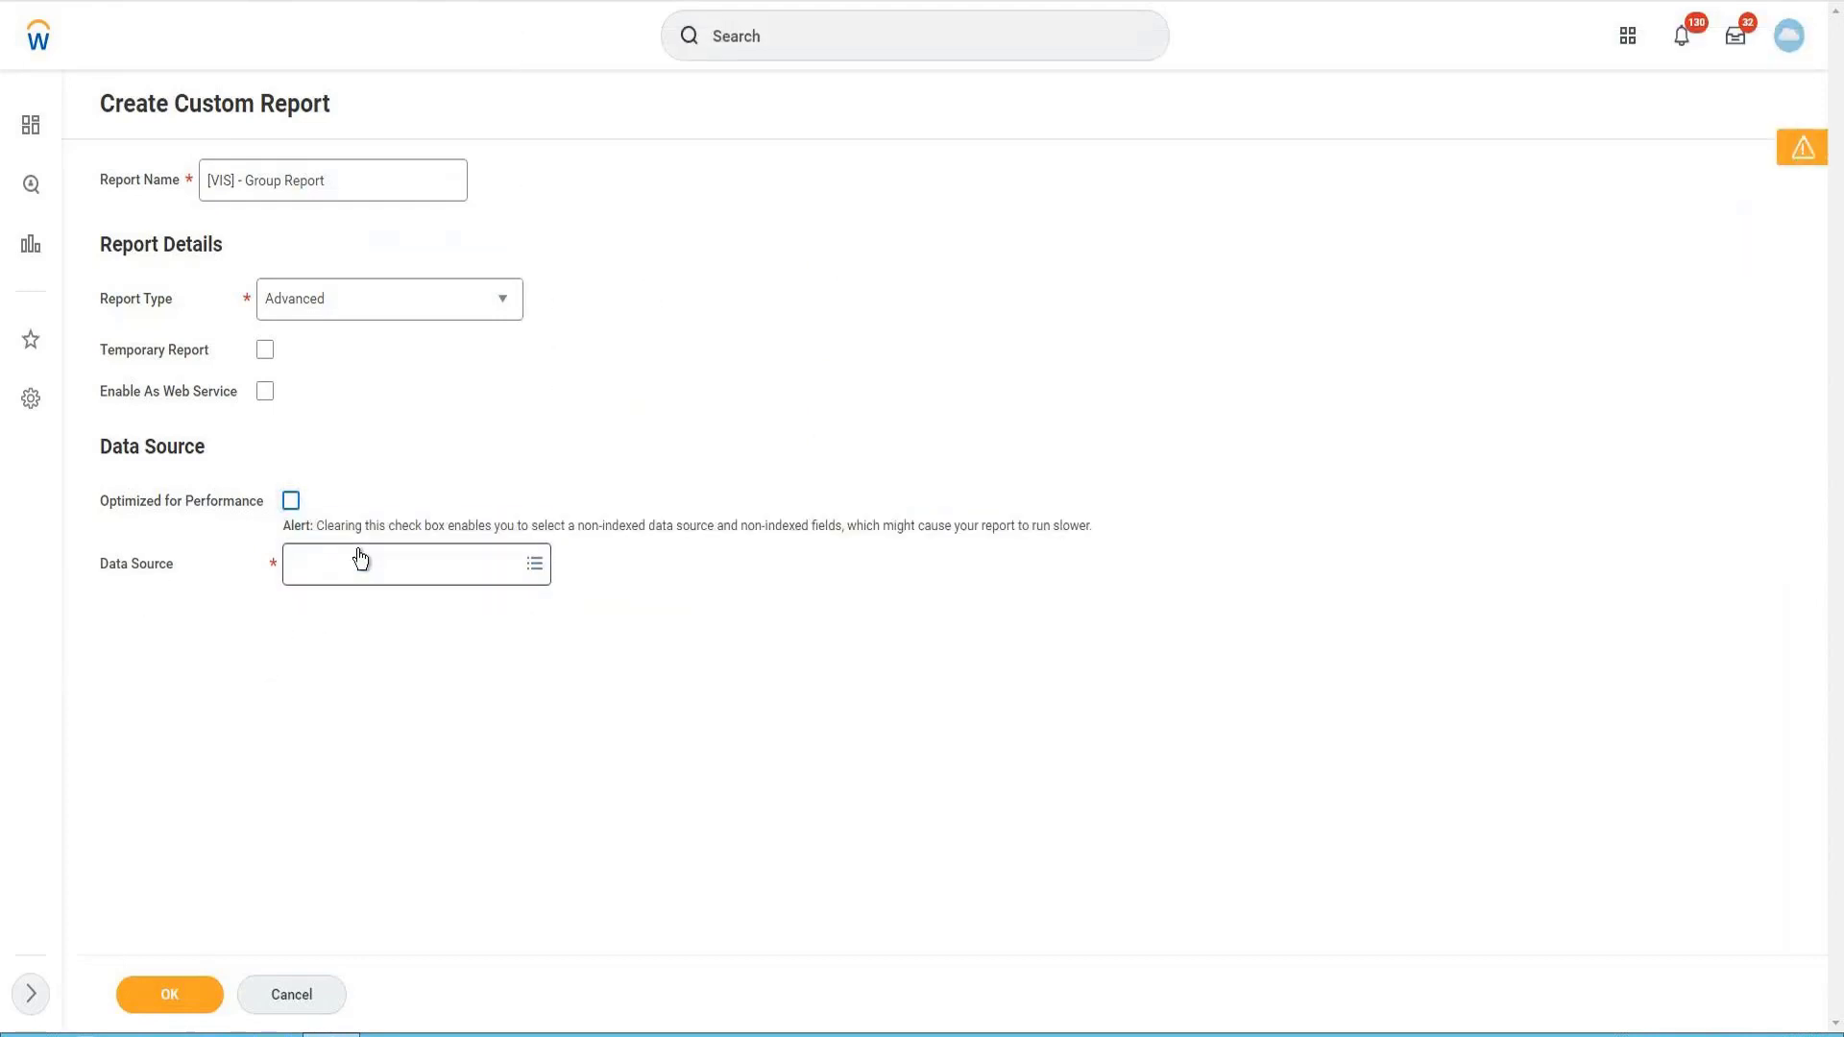
{"action": "left_click", "coordinate": [358, 555]}
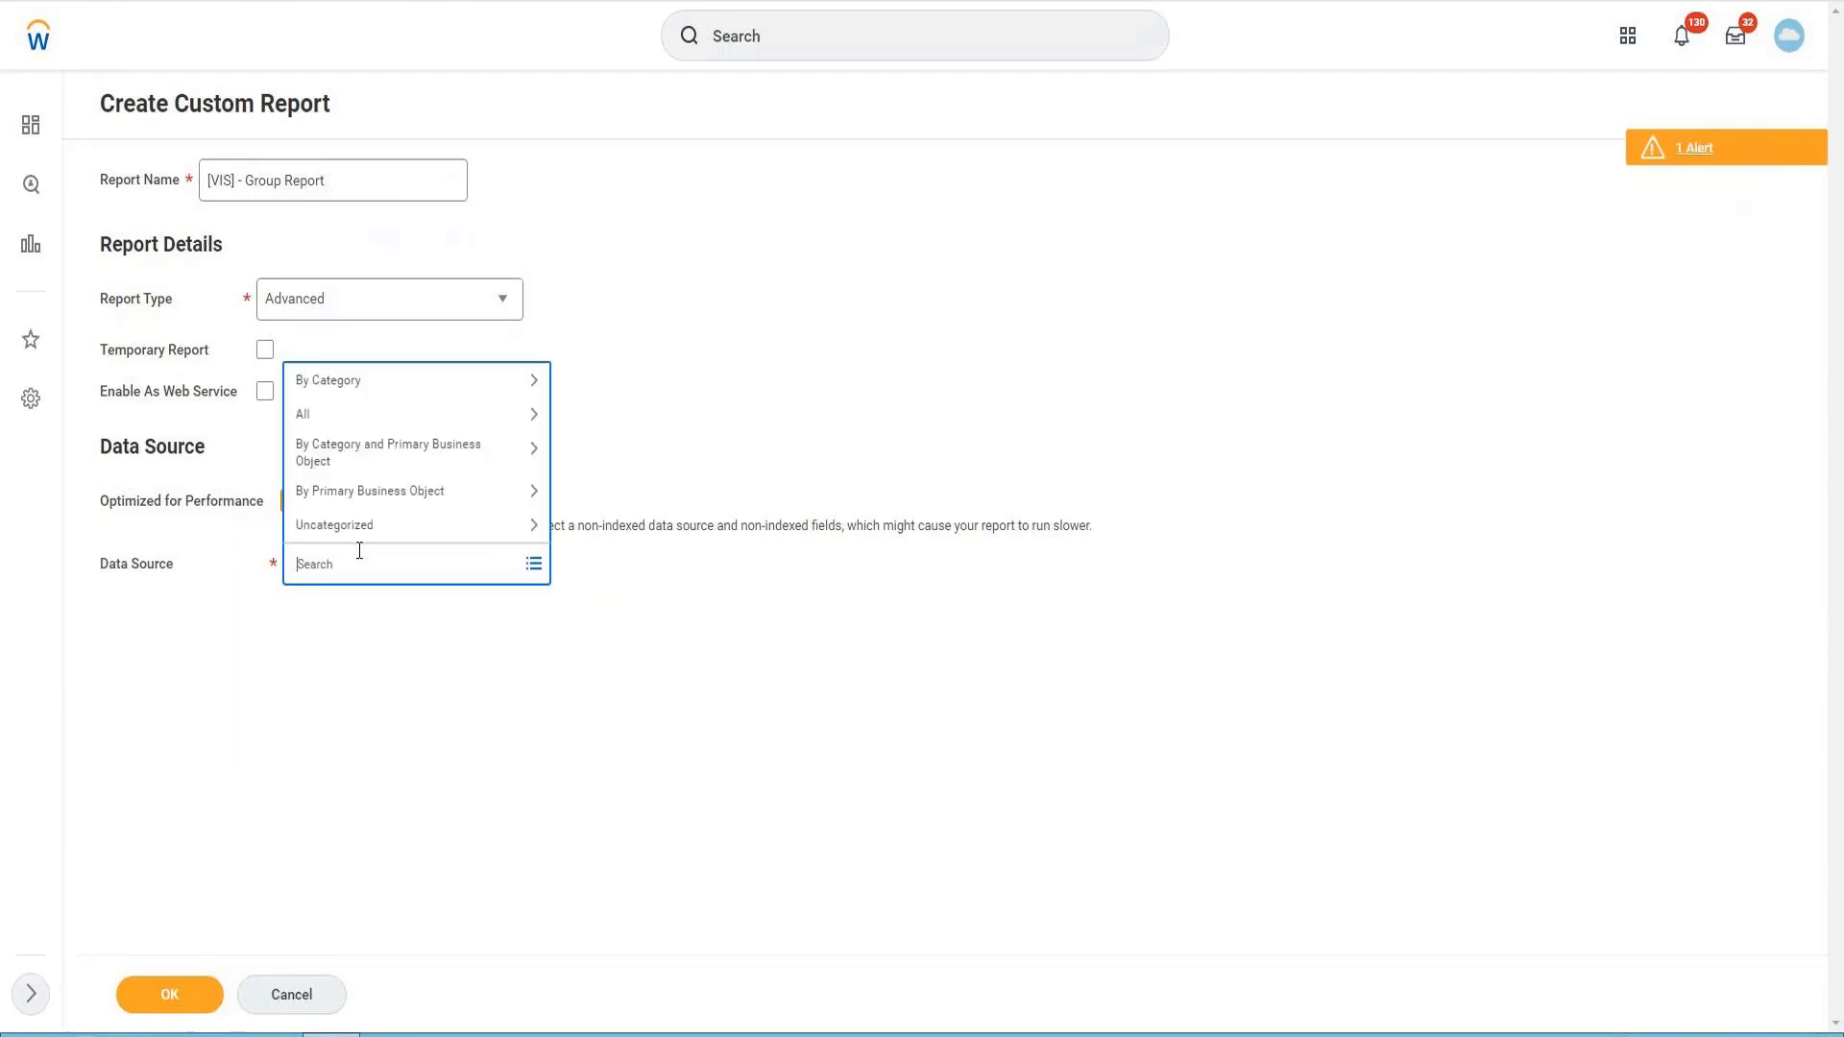
{"action": "type", "text": "exe"}
{"action": "type", "text": "en"}
{"action": "type", "text": "se"}
{"action": "type", "text": " report"}
{"action": "key", "text": "Return"}
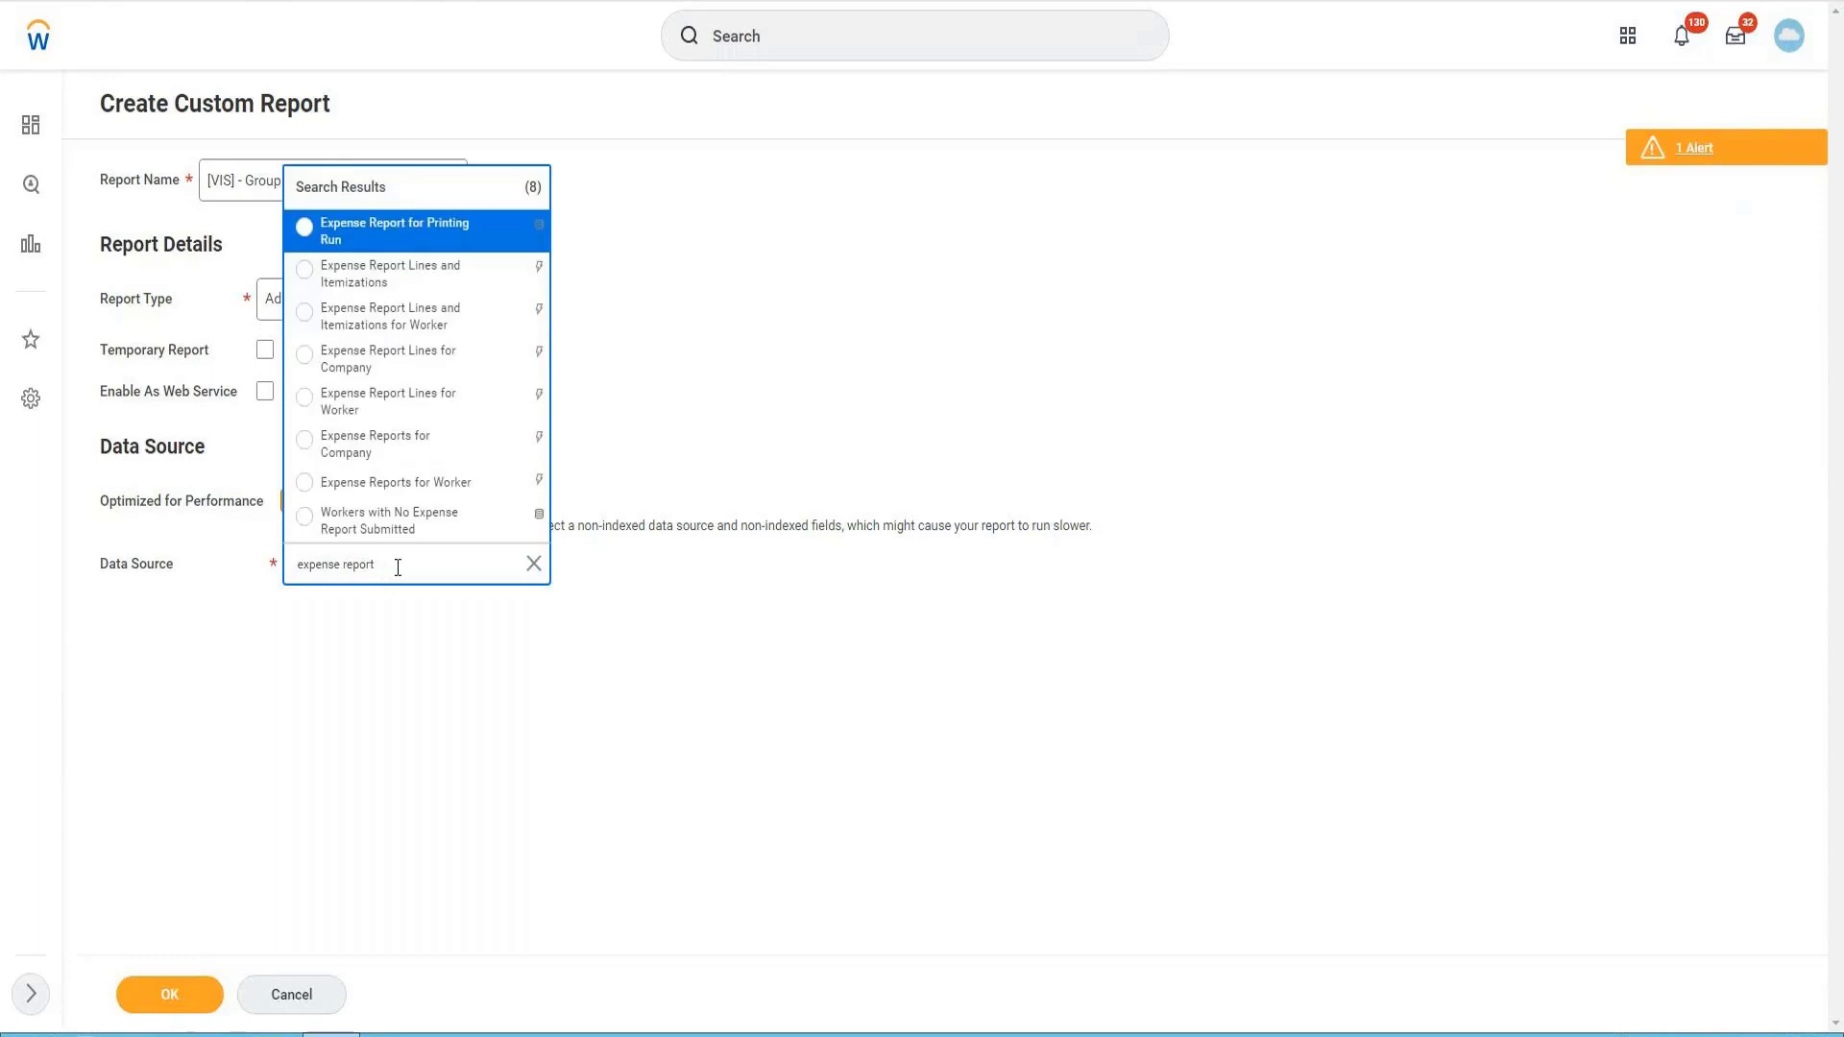
{"action": "type", "text": "line"}
{"action": "key", "text": "Return"}
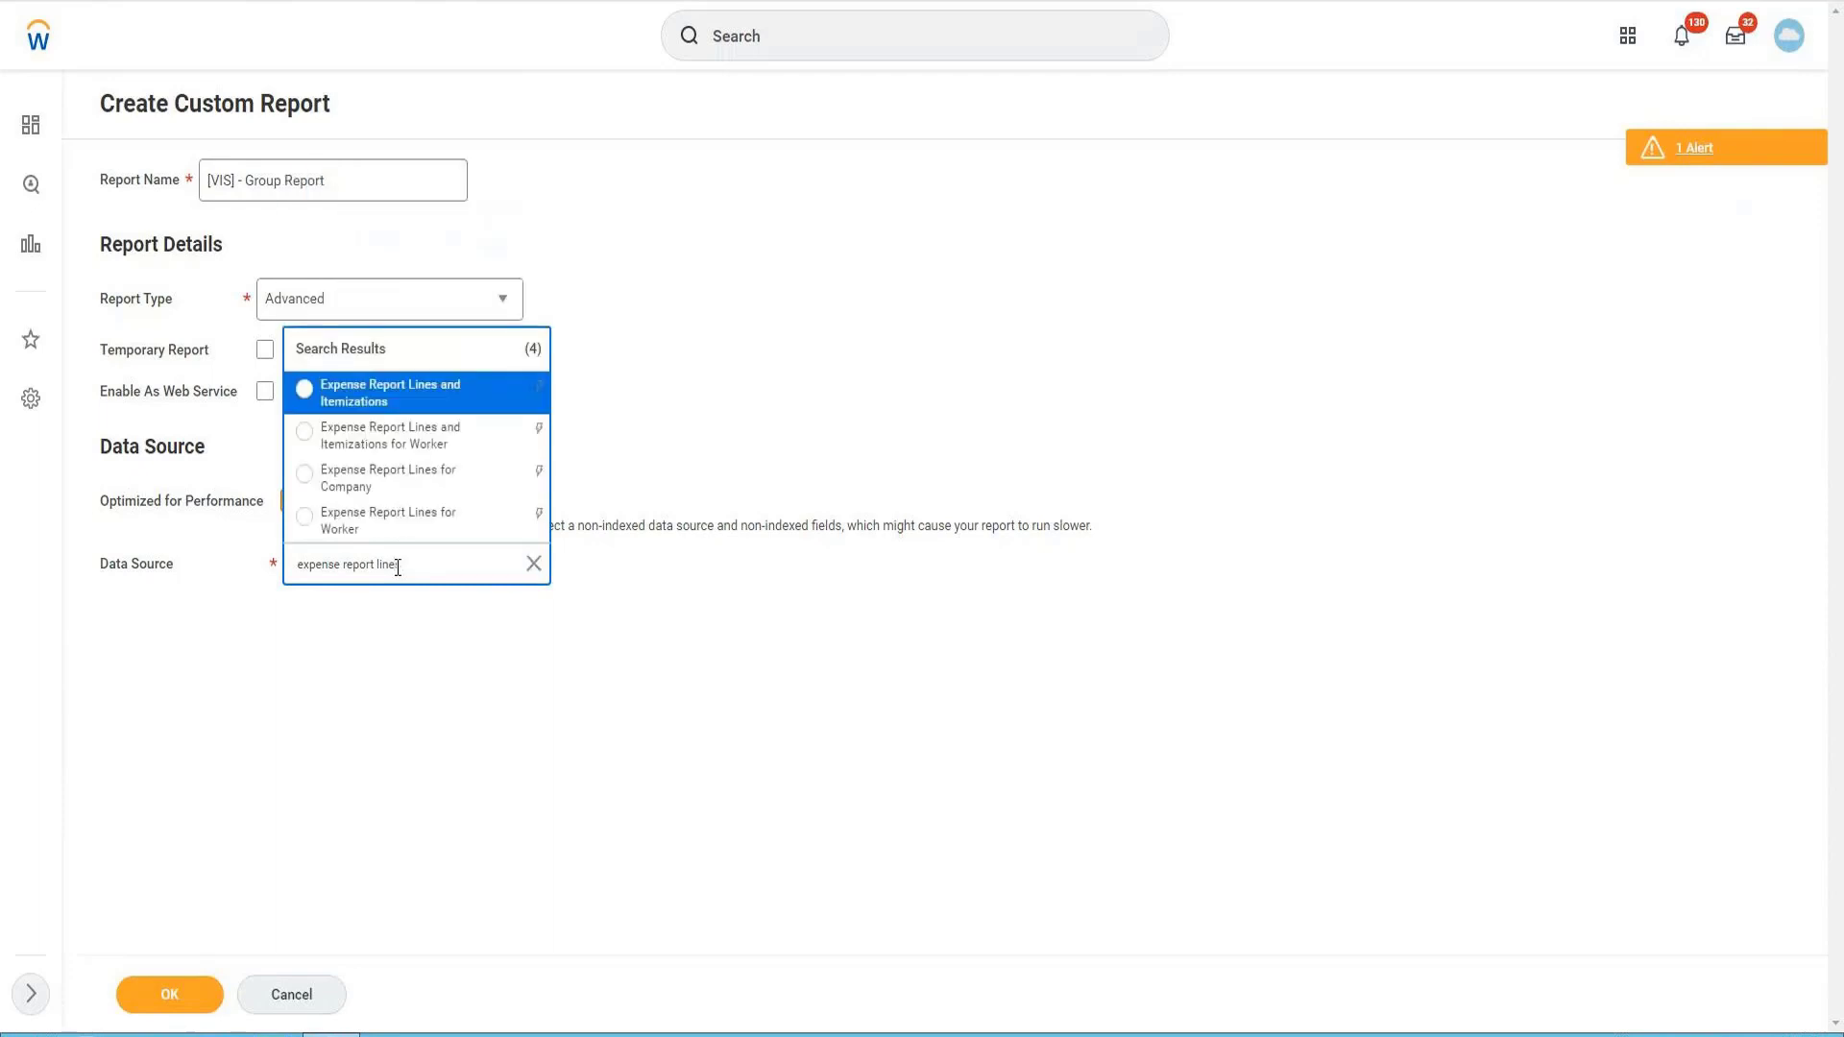
{"action": "left_click", "coordinate": [417, 490]}
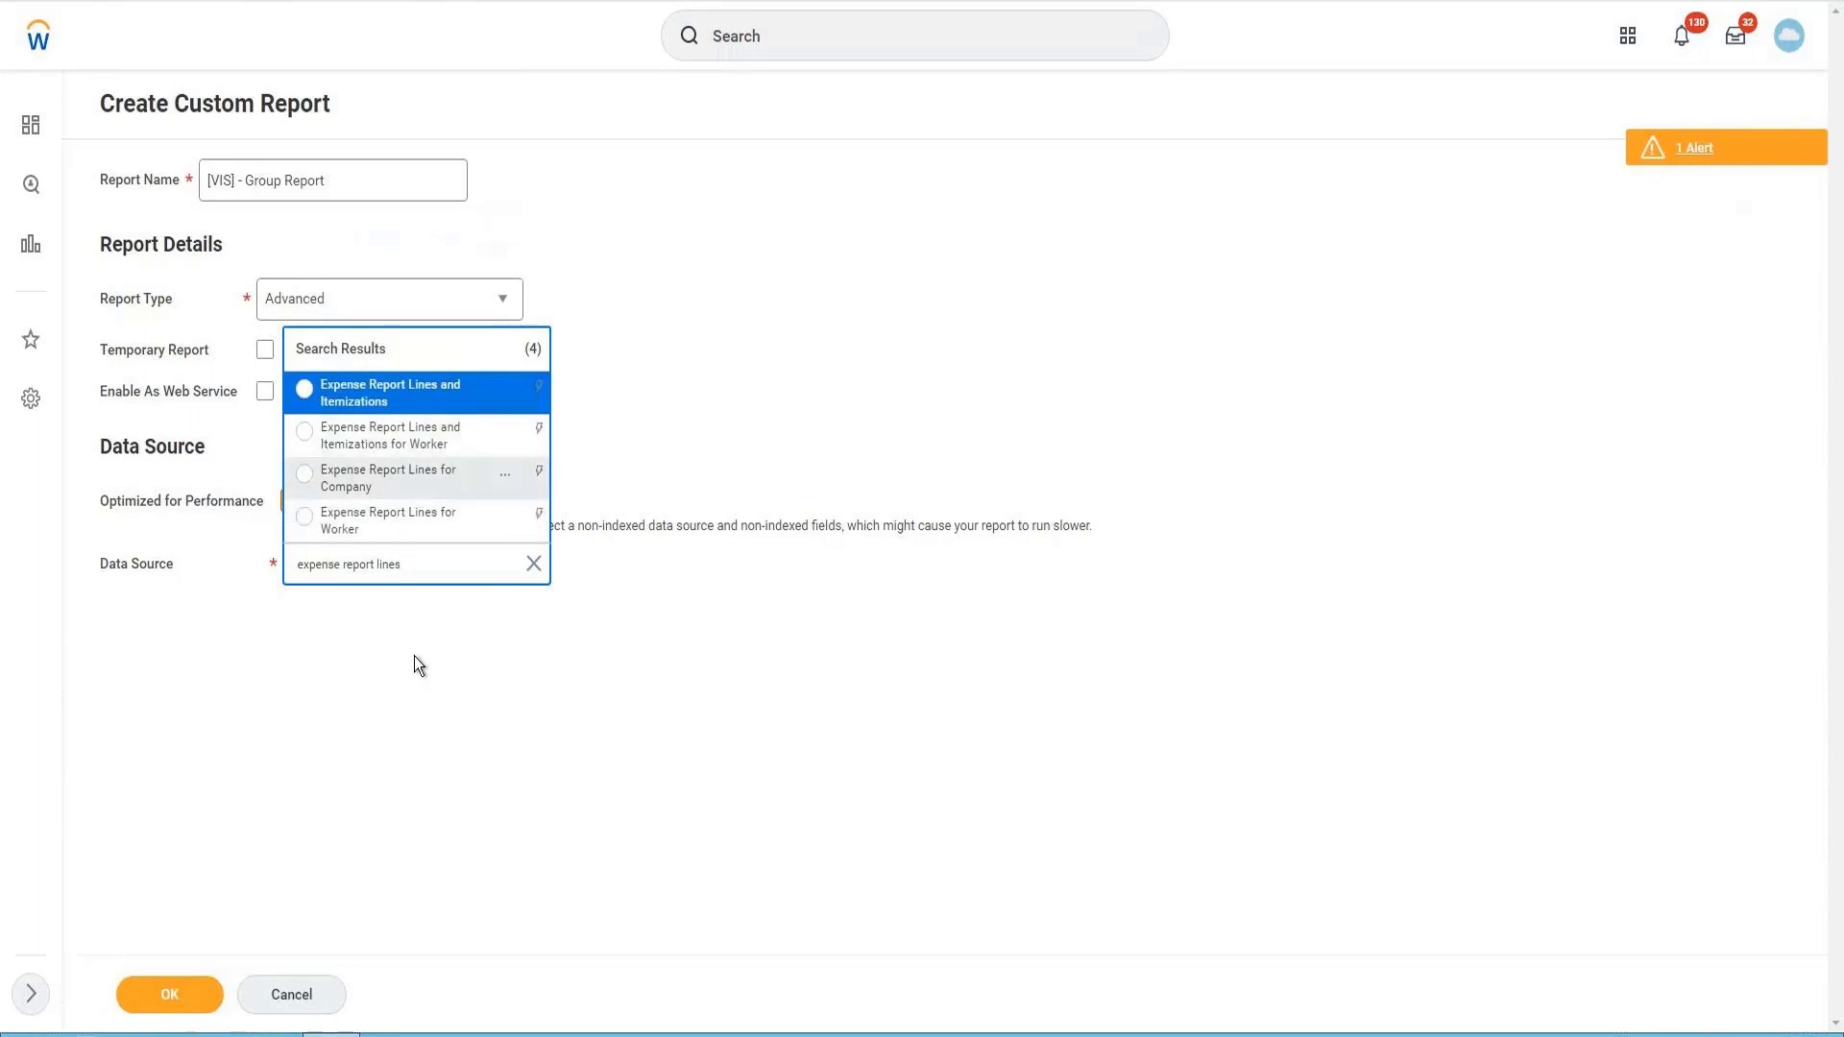
{"action": "left_click", "coordinate": [175, 992]}
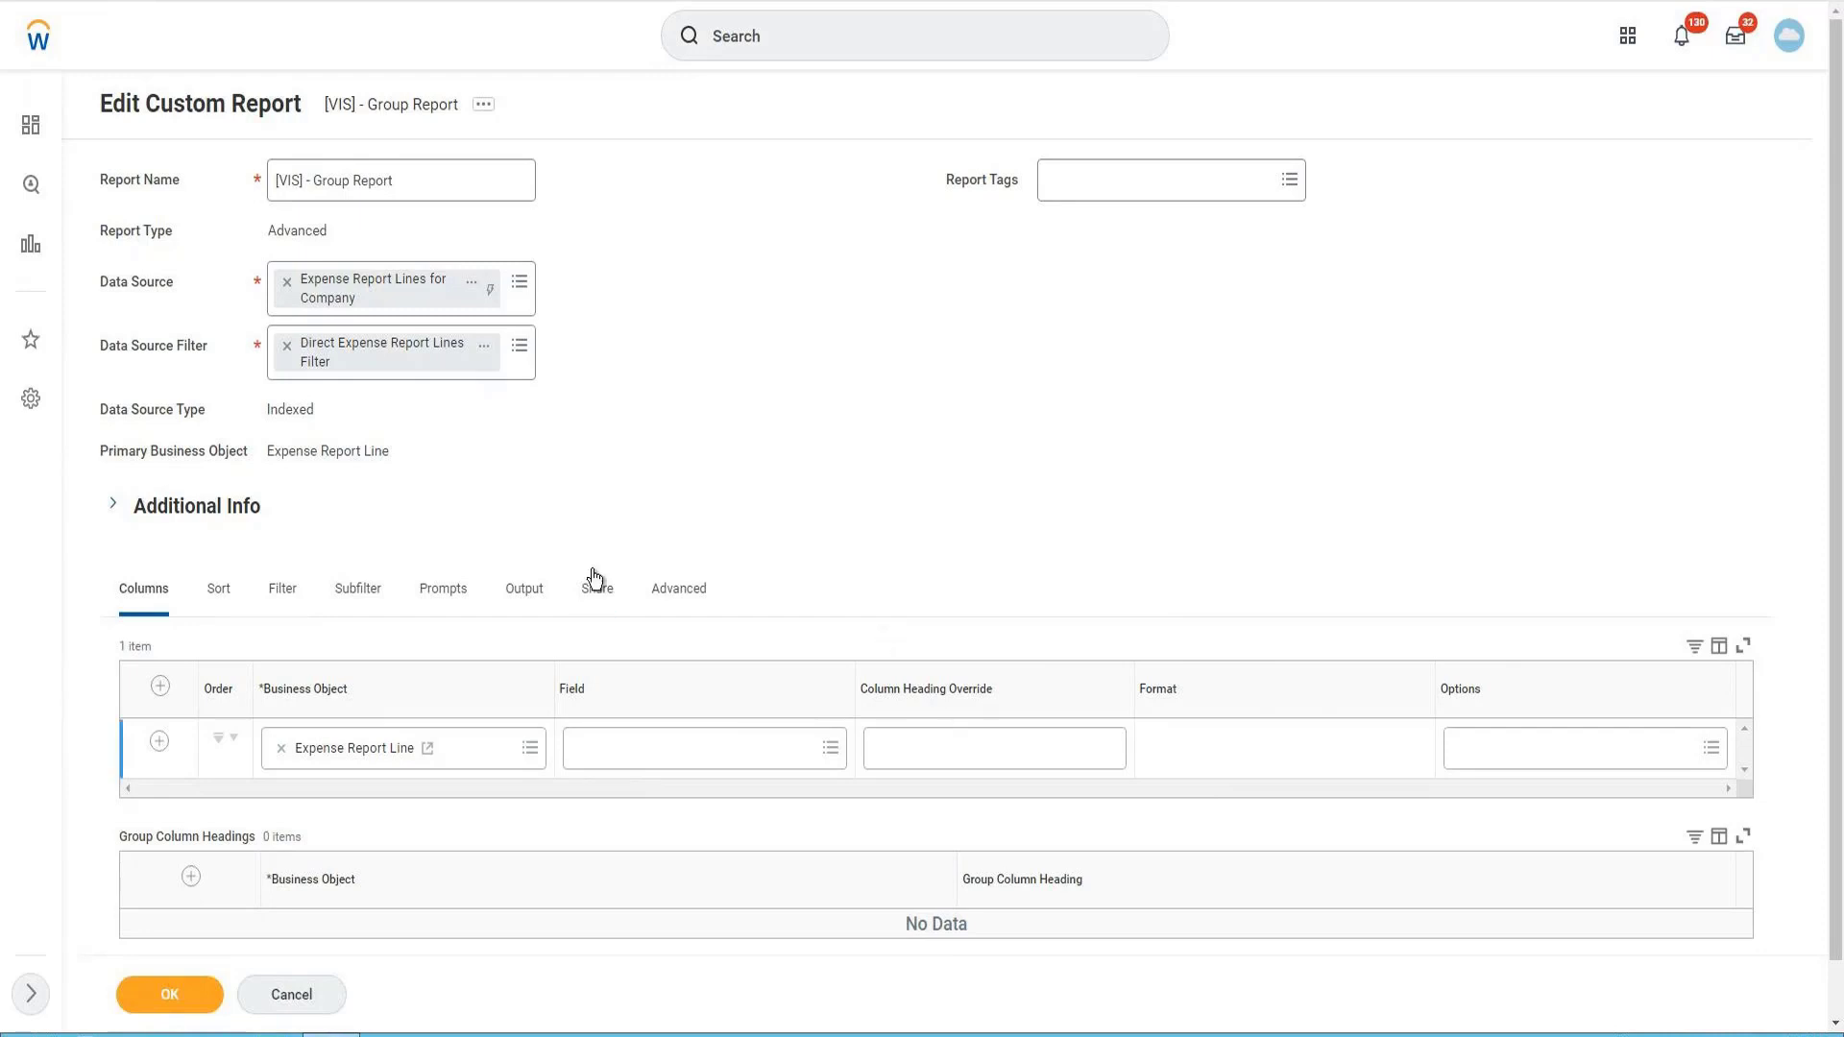
Set the first column's field to Group Name and add a second row to the report columns.
{"action": "left_click", "coordinate": [711, 761]}
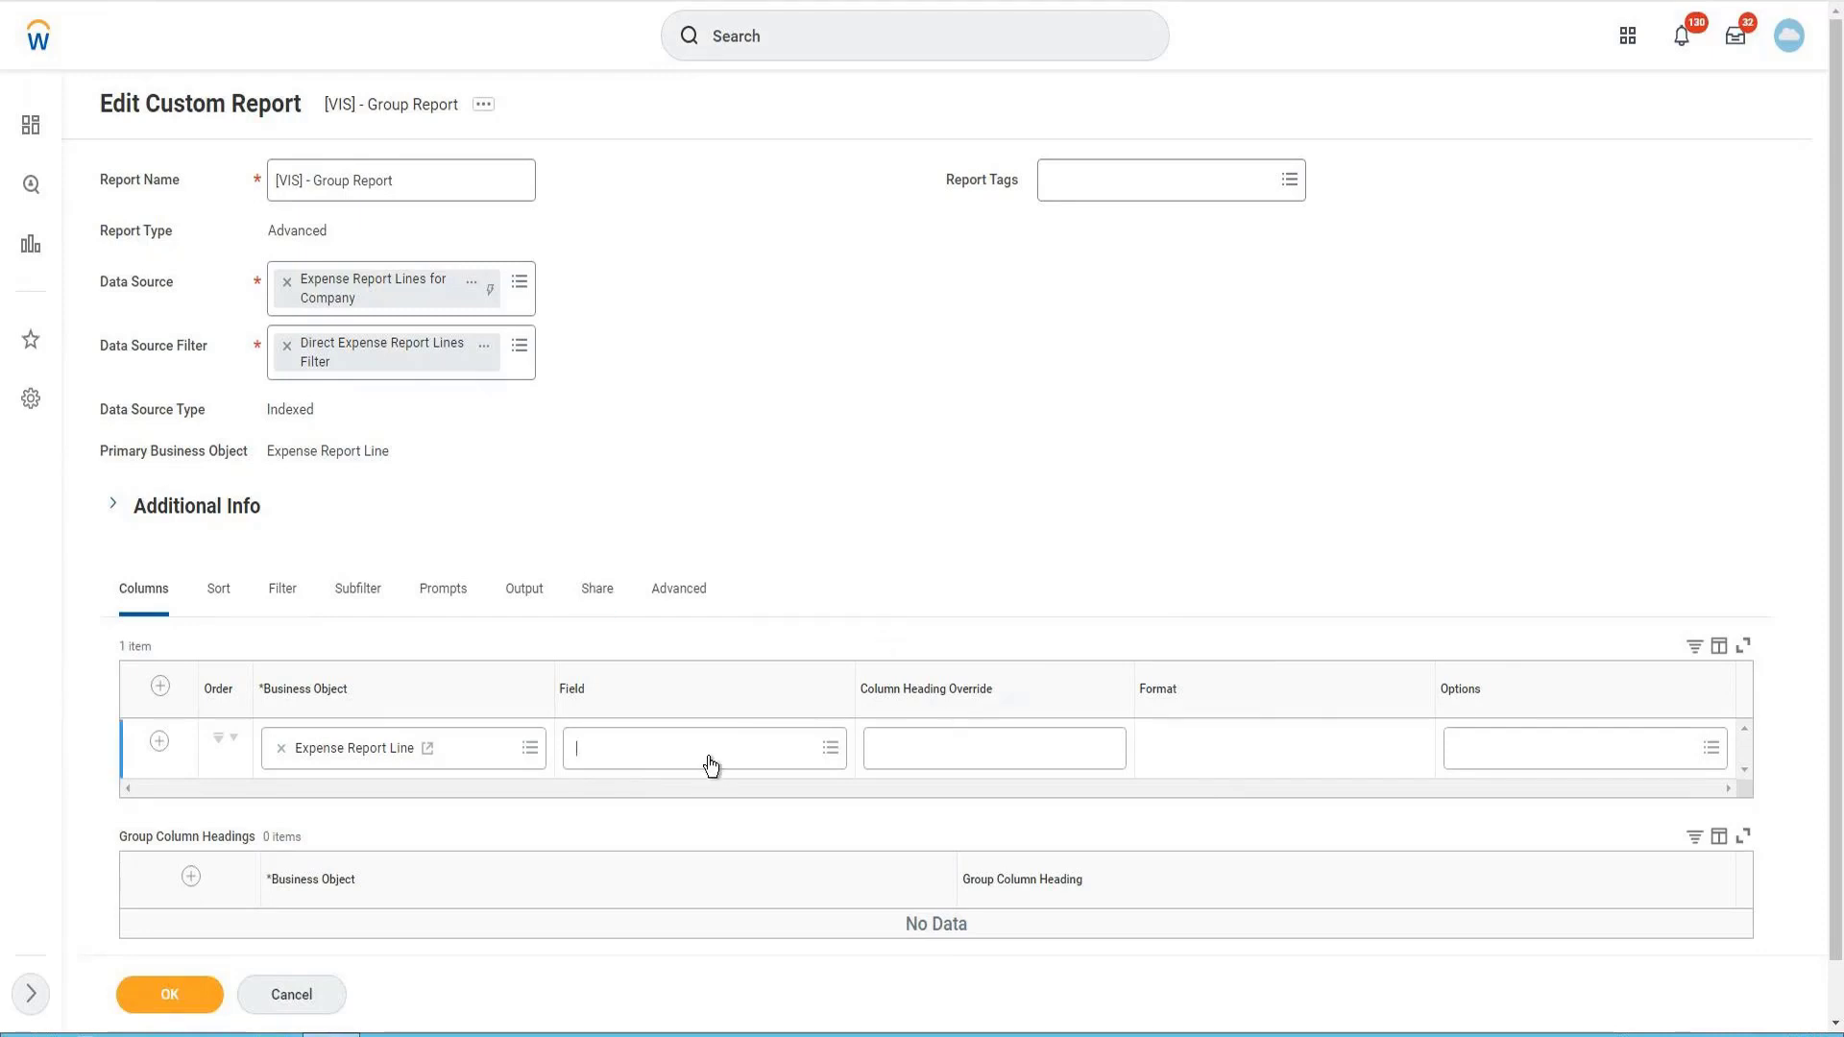
{"action": "type", "text": "G"}
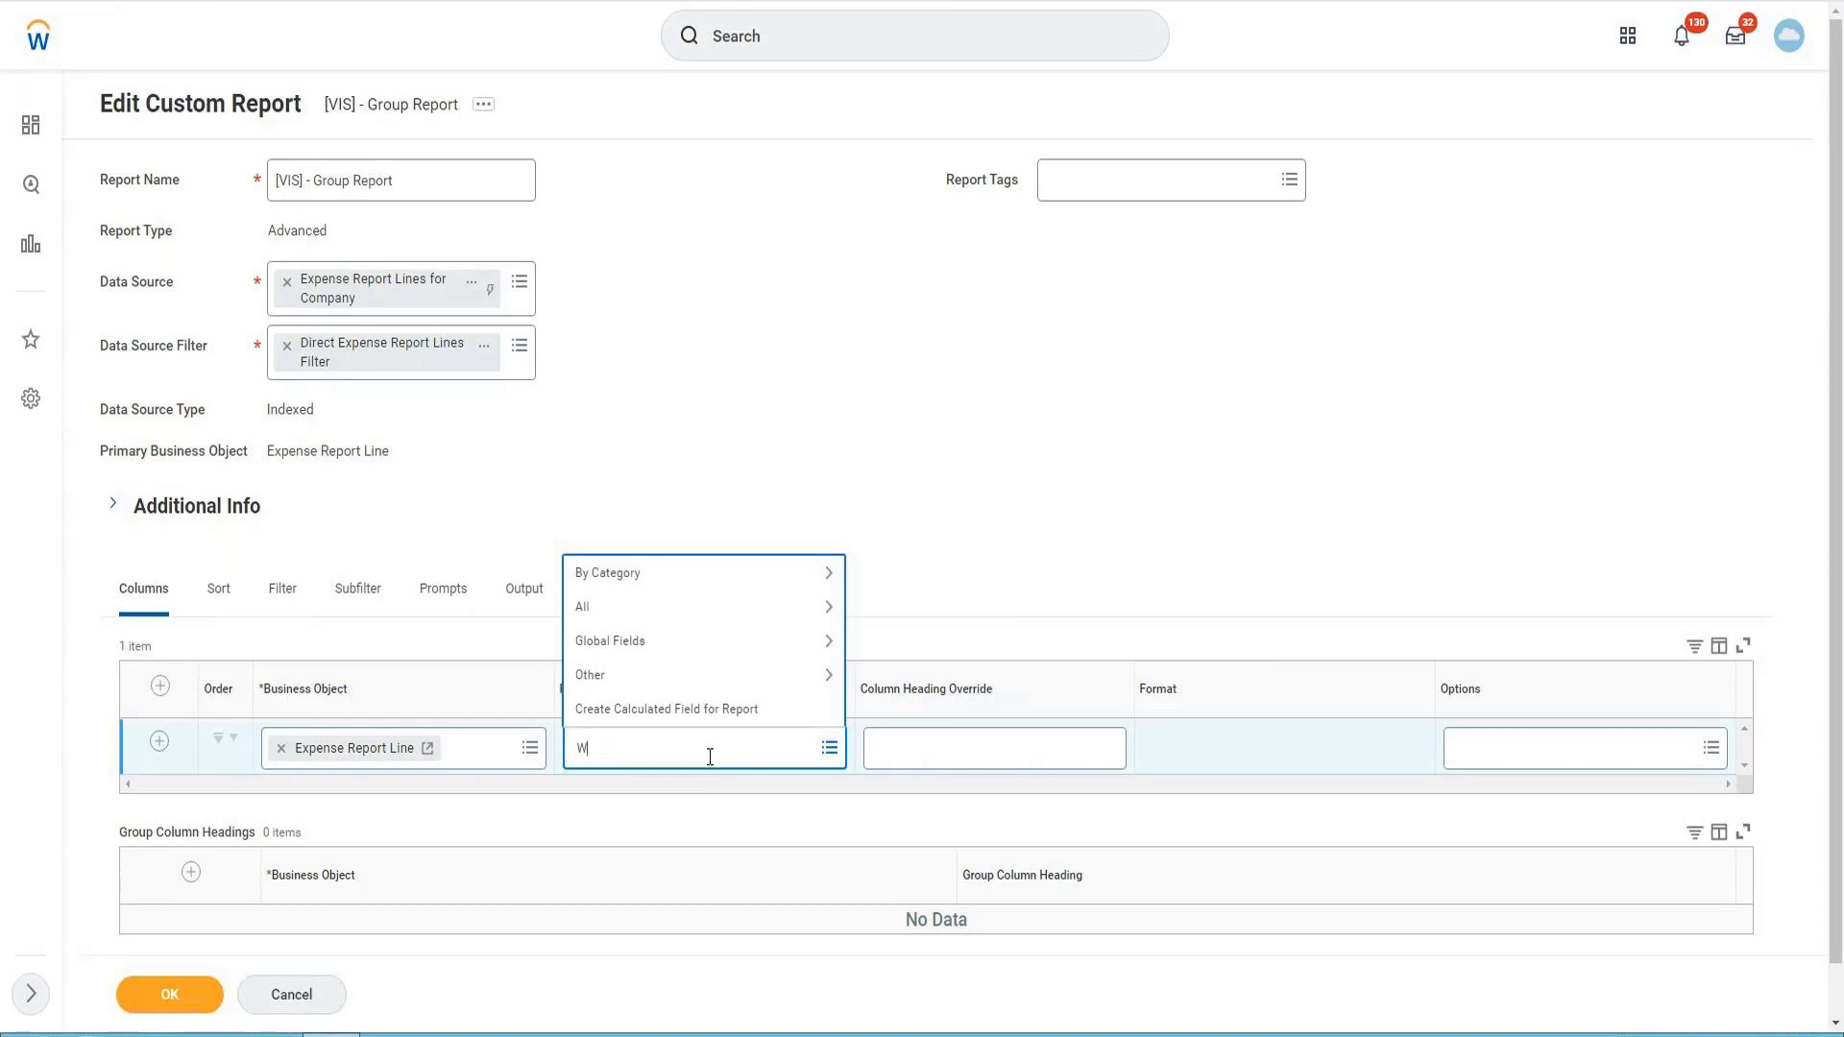
{"action": "key", "text": "BackSpace"}
{"action": "type", "text": "Group Name"}
{"action": "key", "text": "Return"}
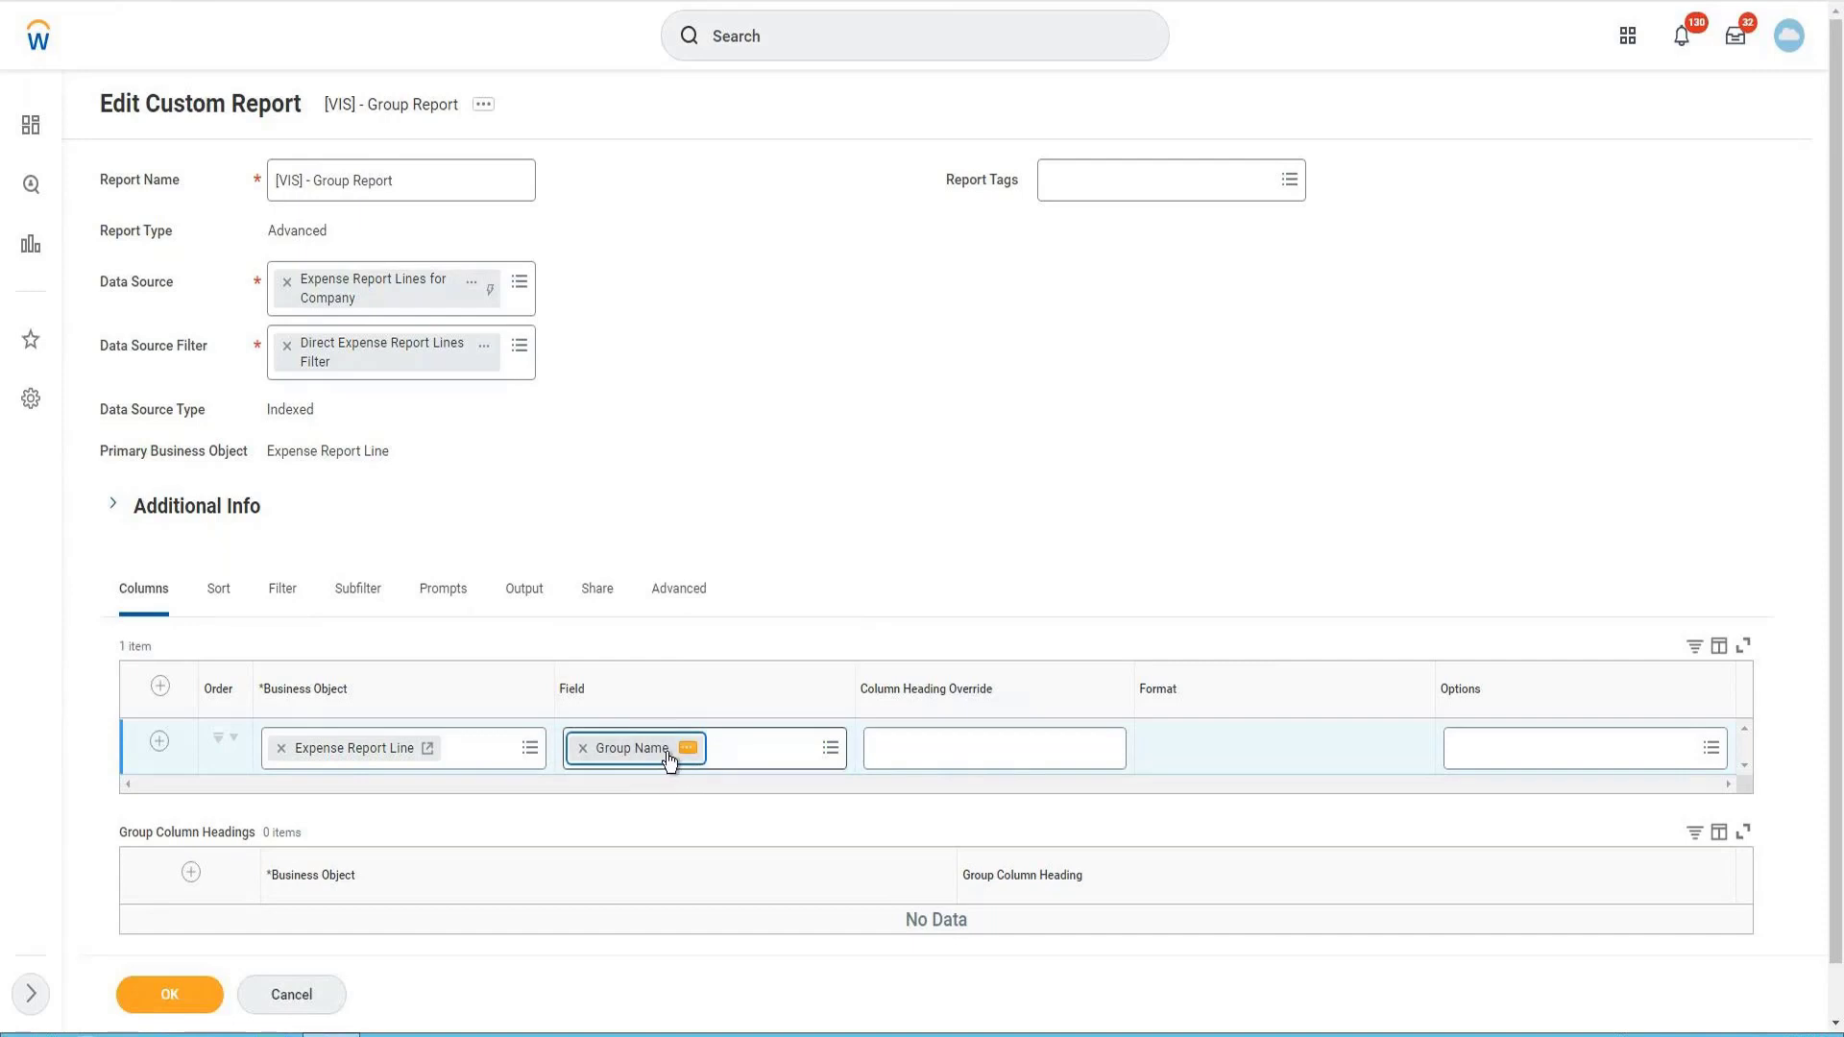
{"action": "left_click", "coordinate": [161, 747]}
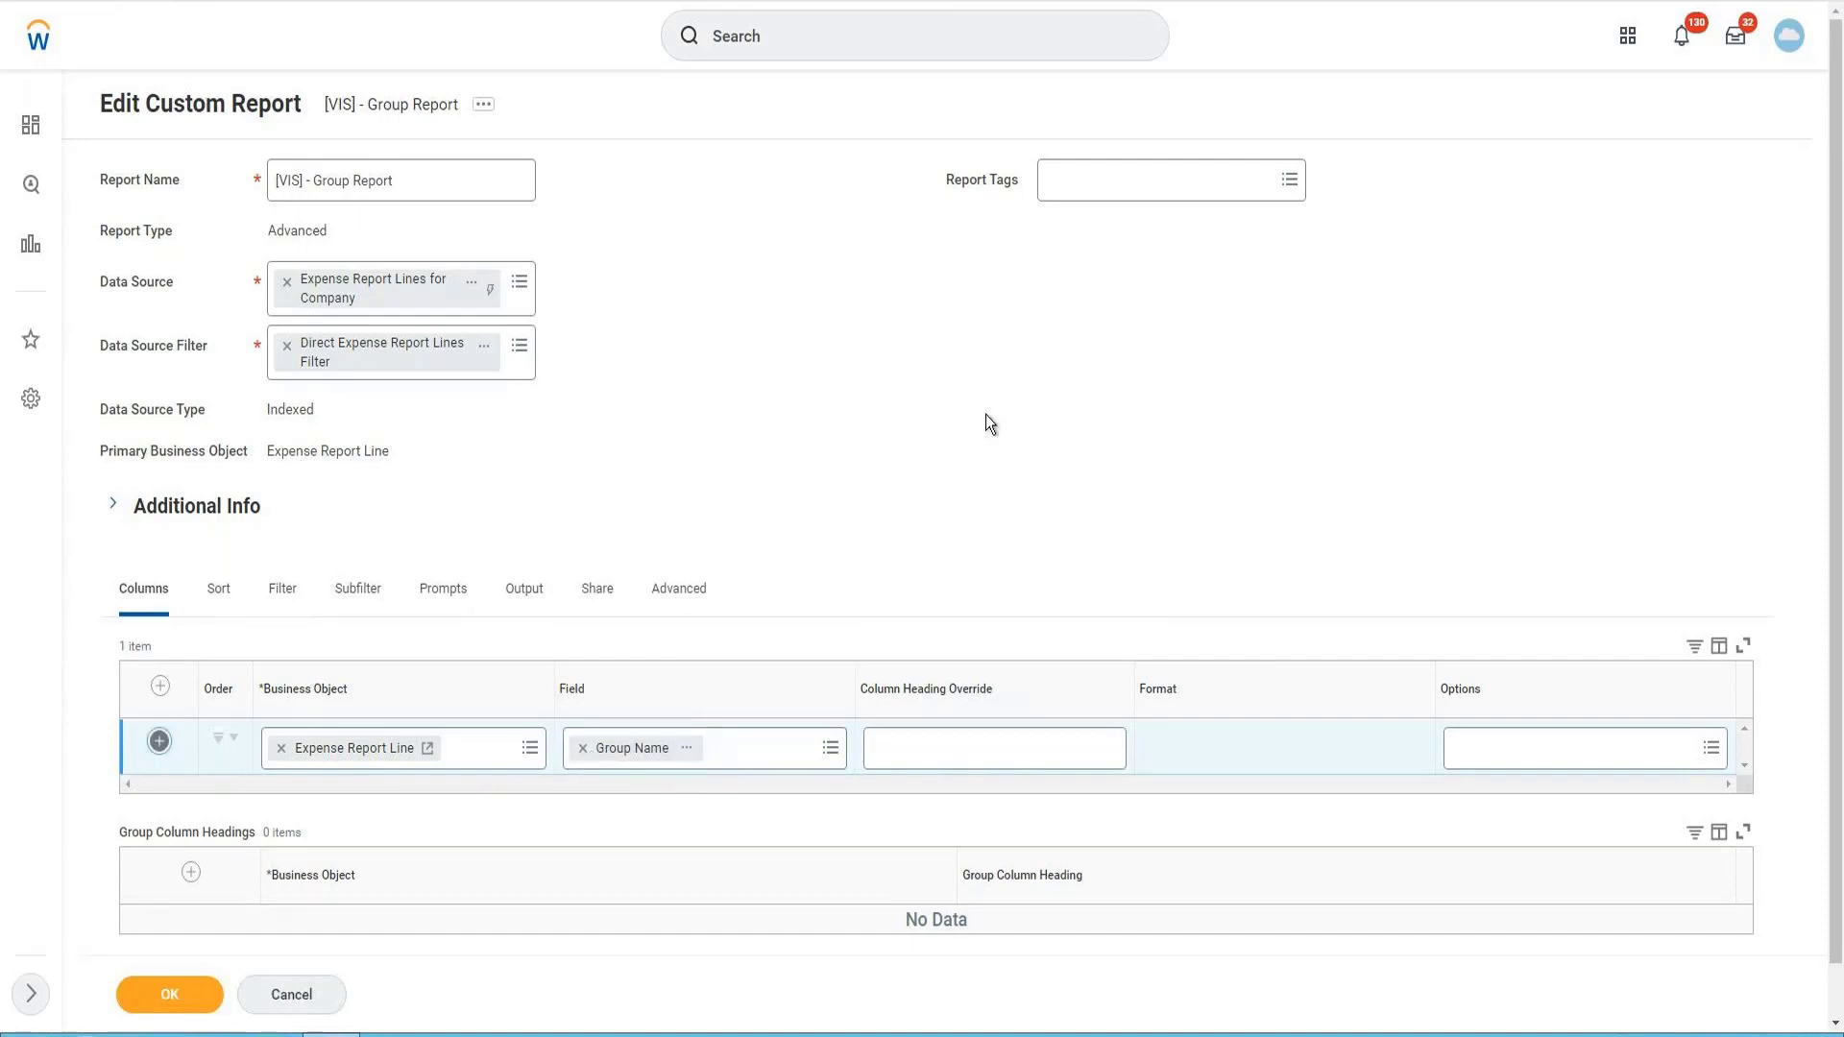
{"action": "scroll", "coordinate": [637, 798], "scroll_direction": "down", "scroll_amount": 2}
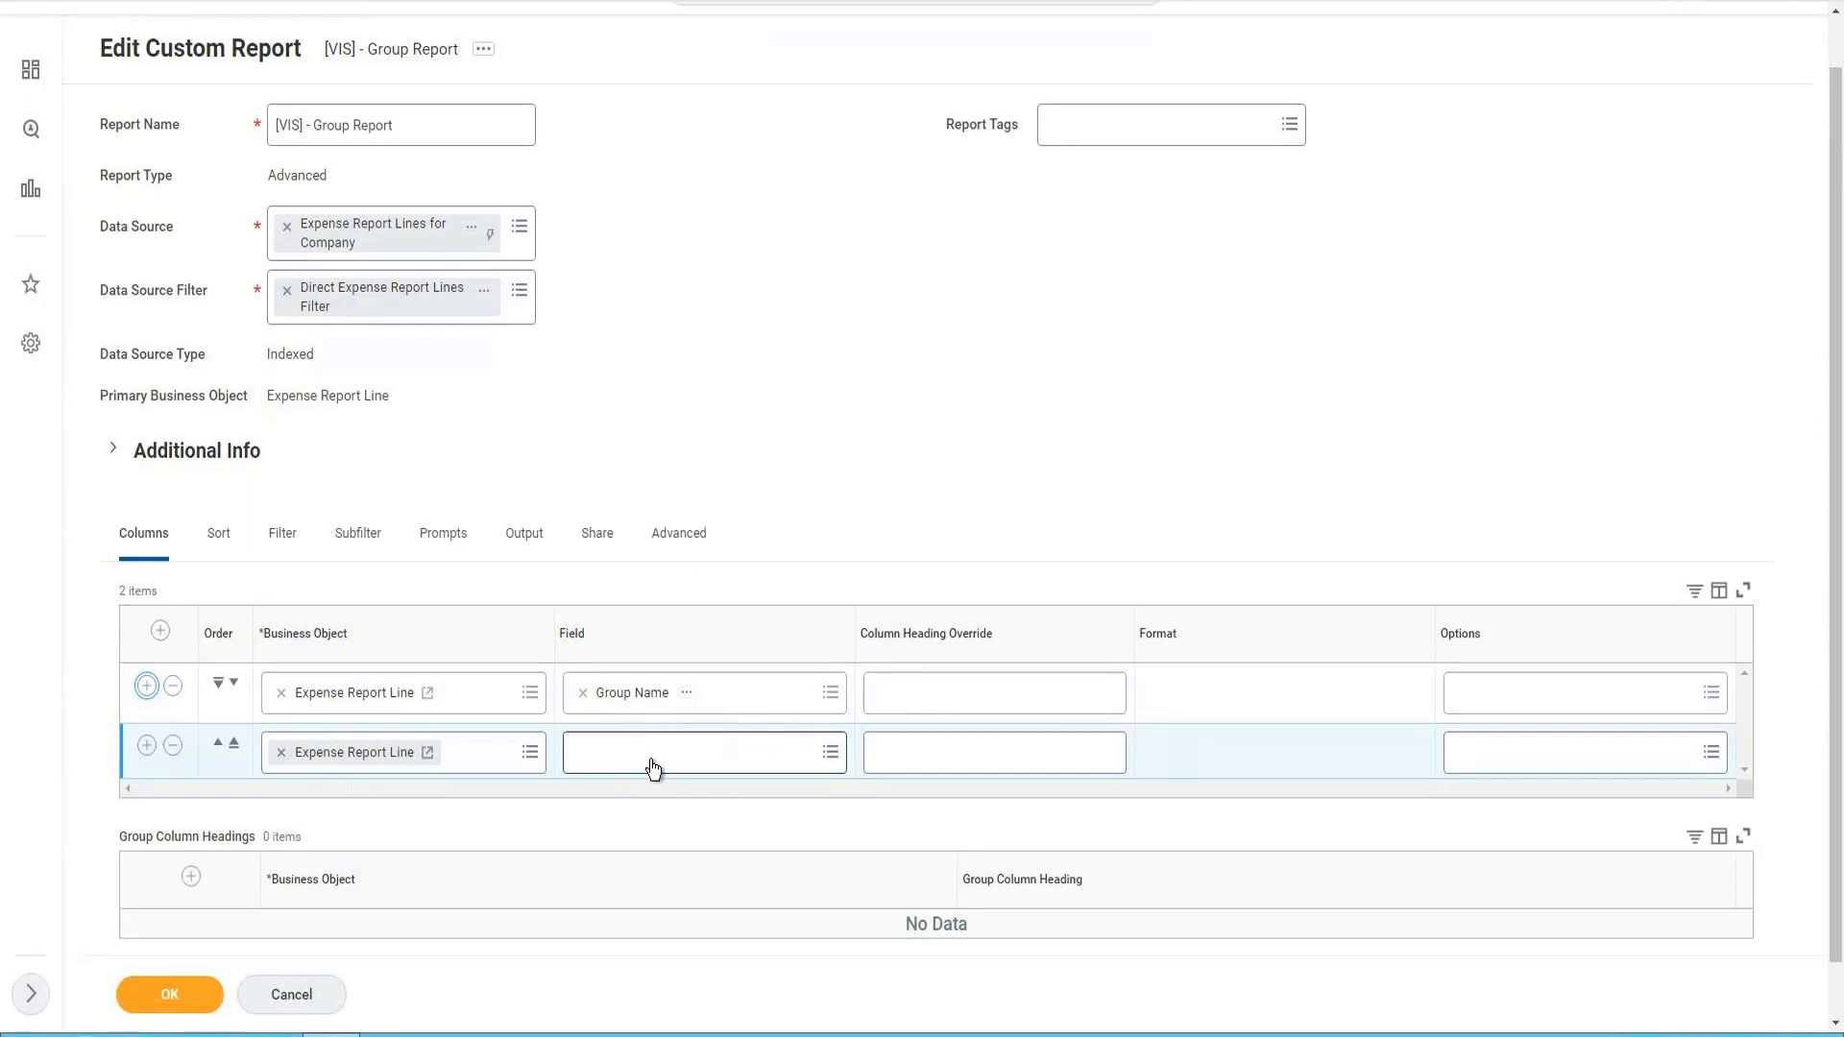
Override the Group Name column heading with "Region/Cost Center" and examine the field's description.
{"action": "left_click", "coordinate": [944, 702]}
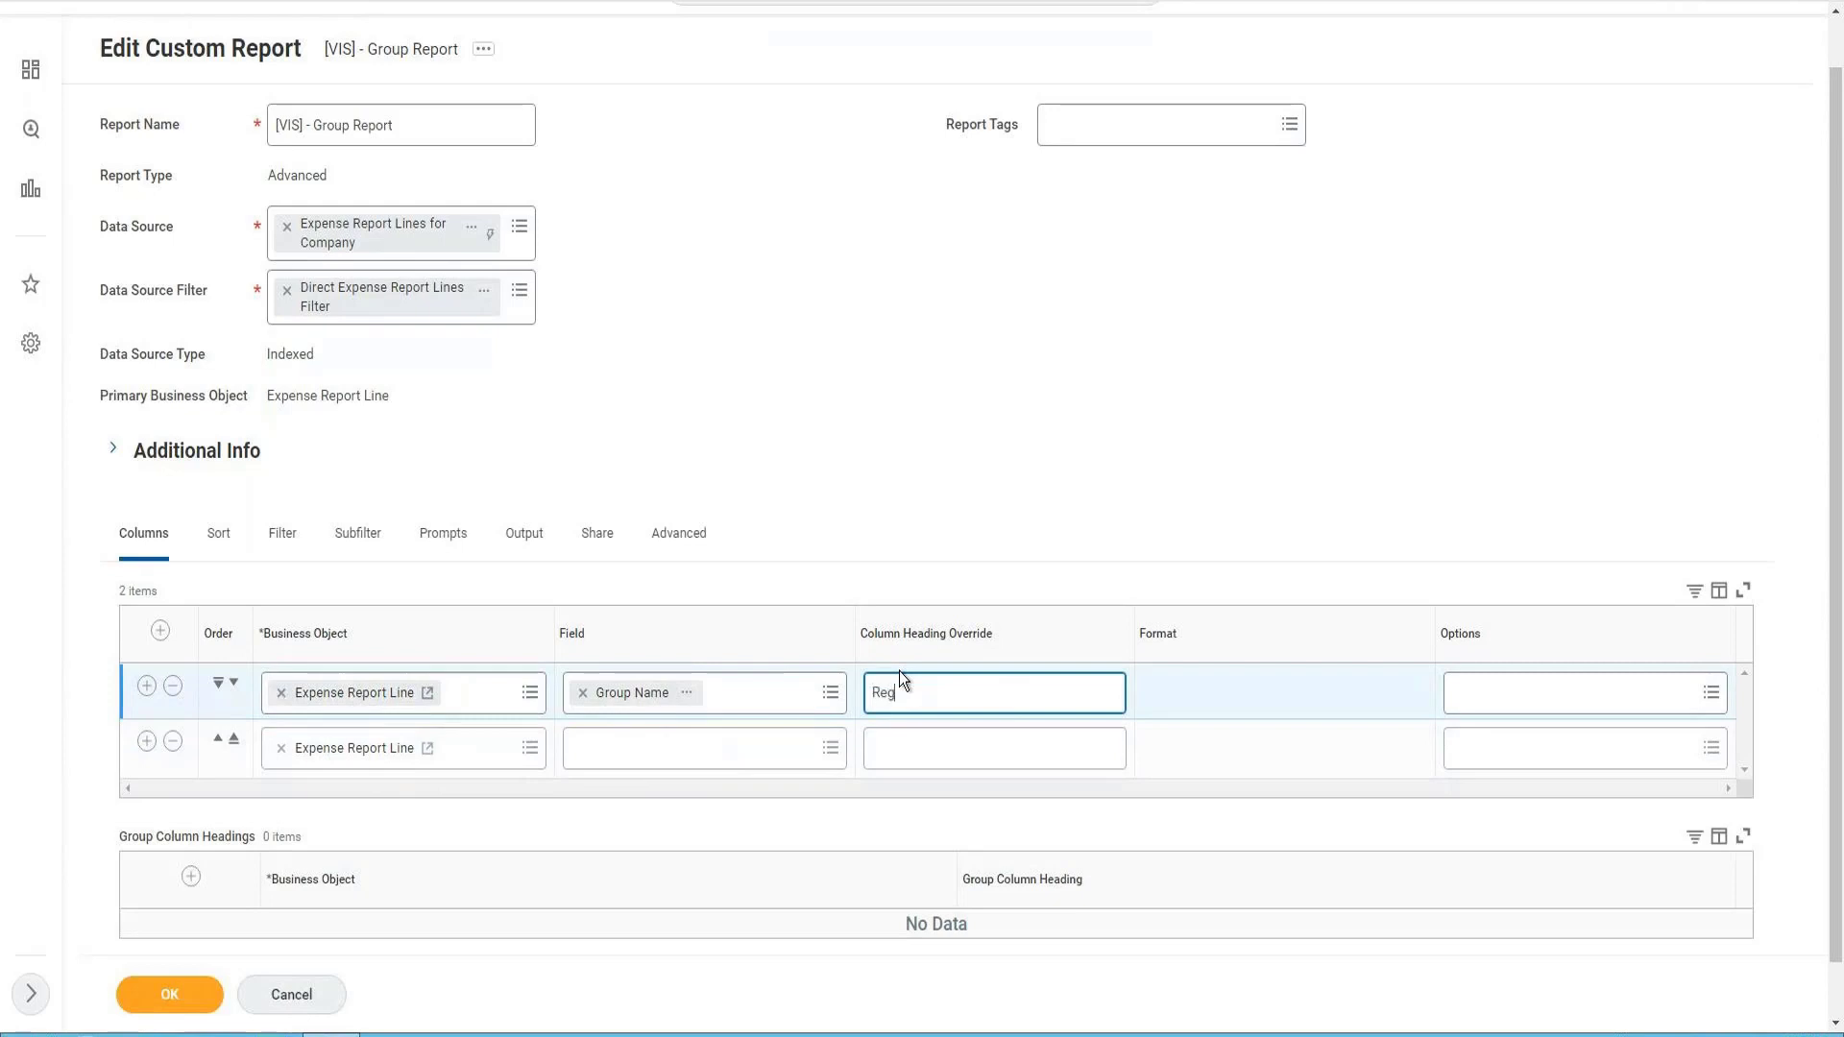
{"action": "type", "text": "Region/Cost Center"}
{"action": "left_click", "coordinate": [685, 694]}
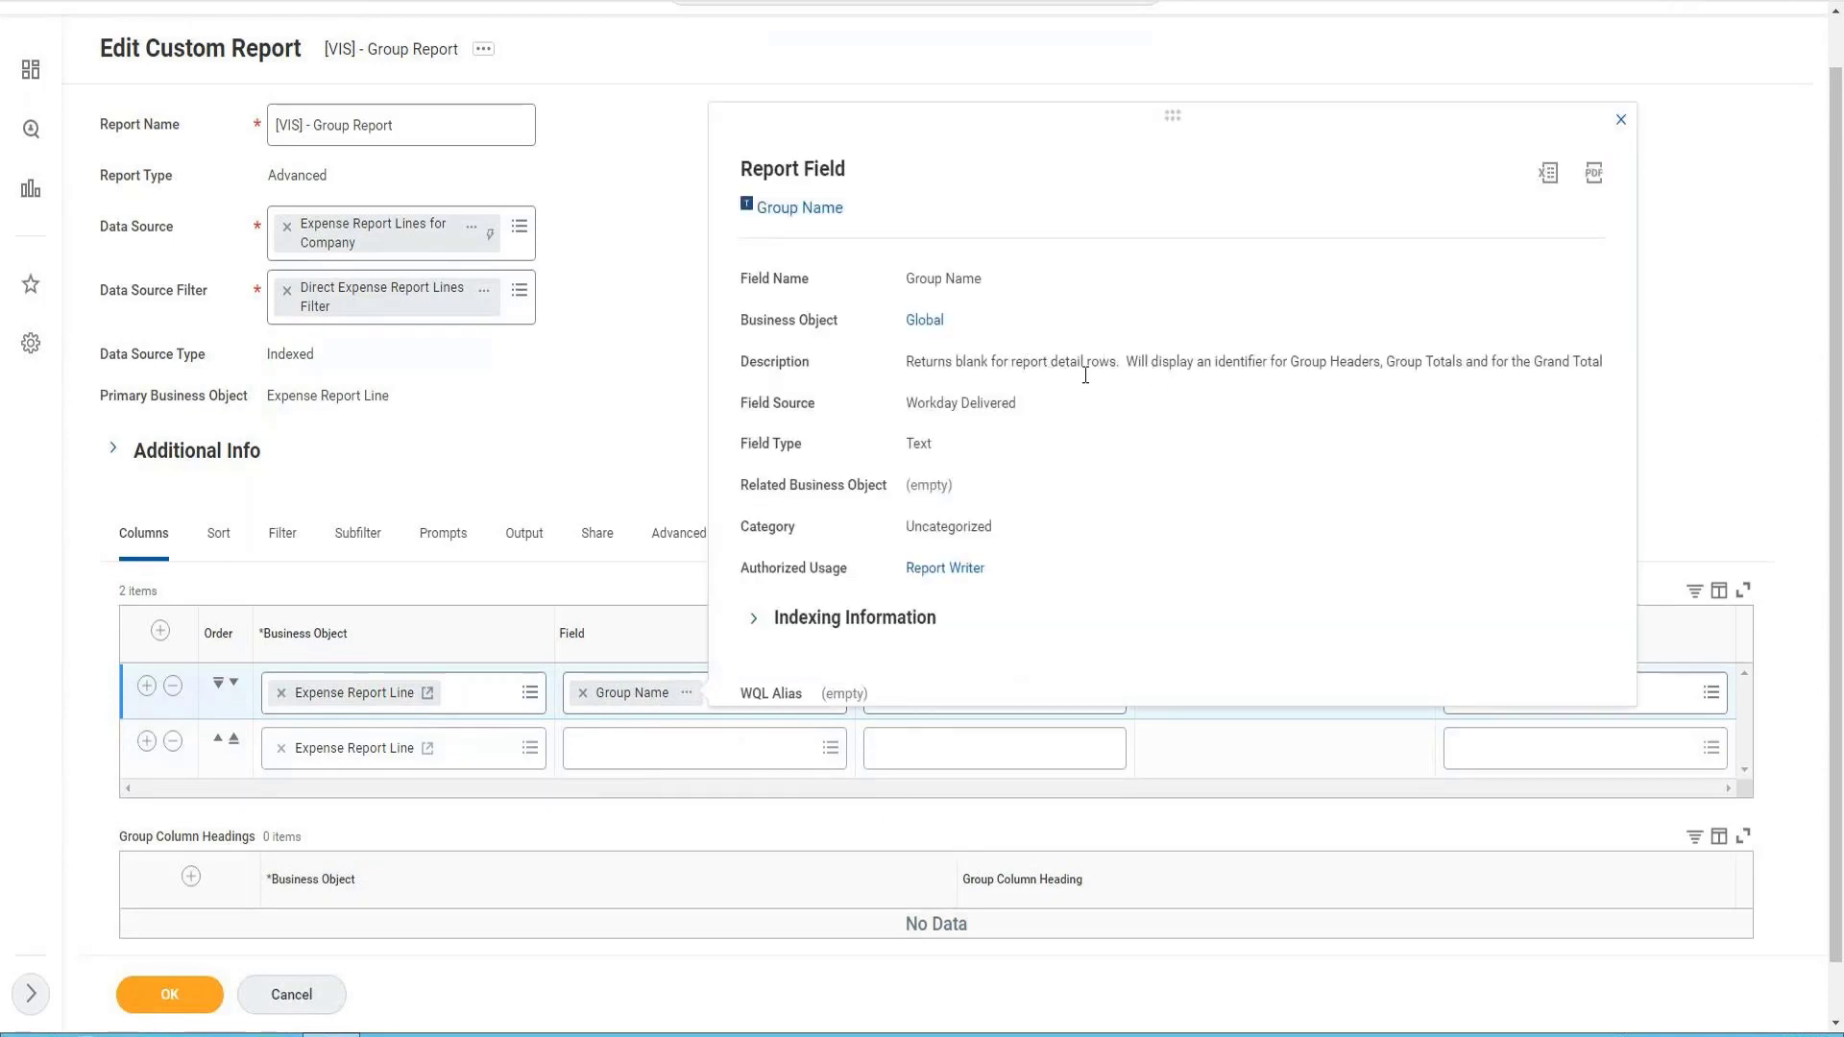
{"action": "left_click_drag", "start_coordinate": [966, 362], "coordinate": [1488, 357]}
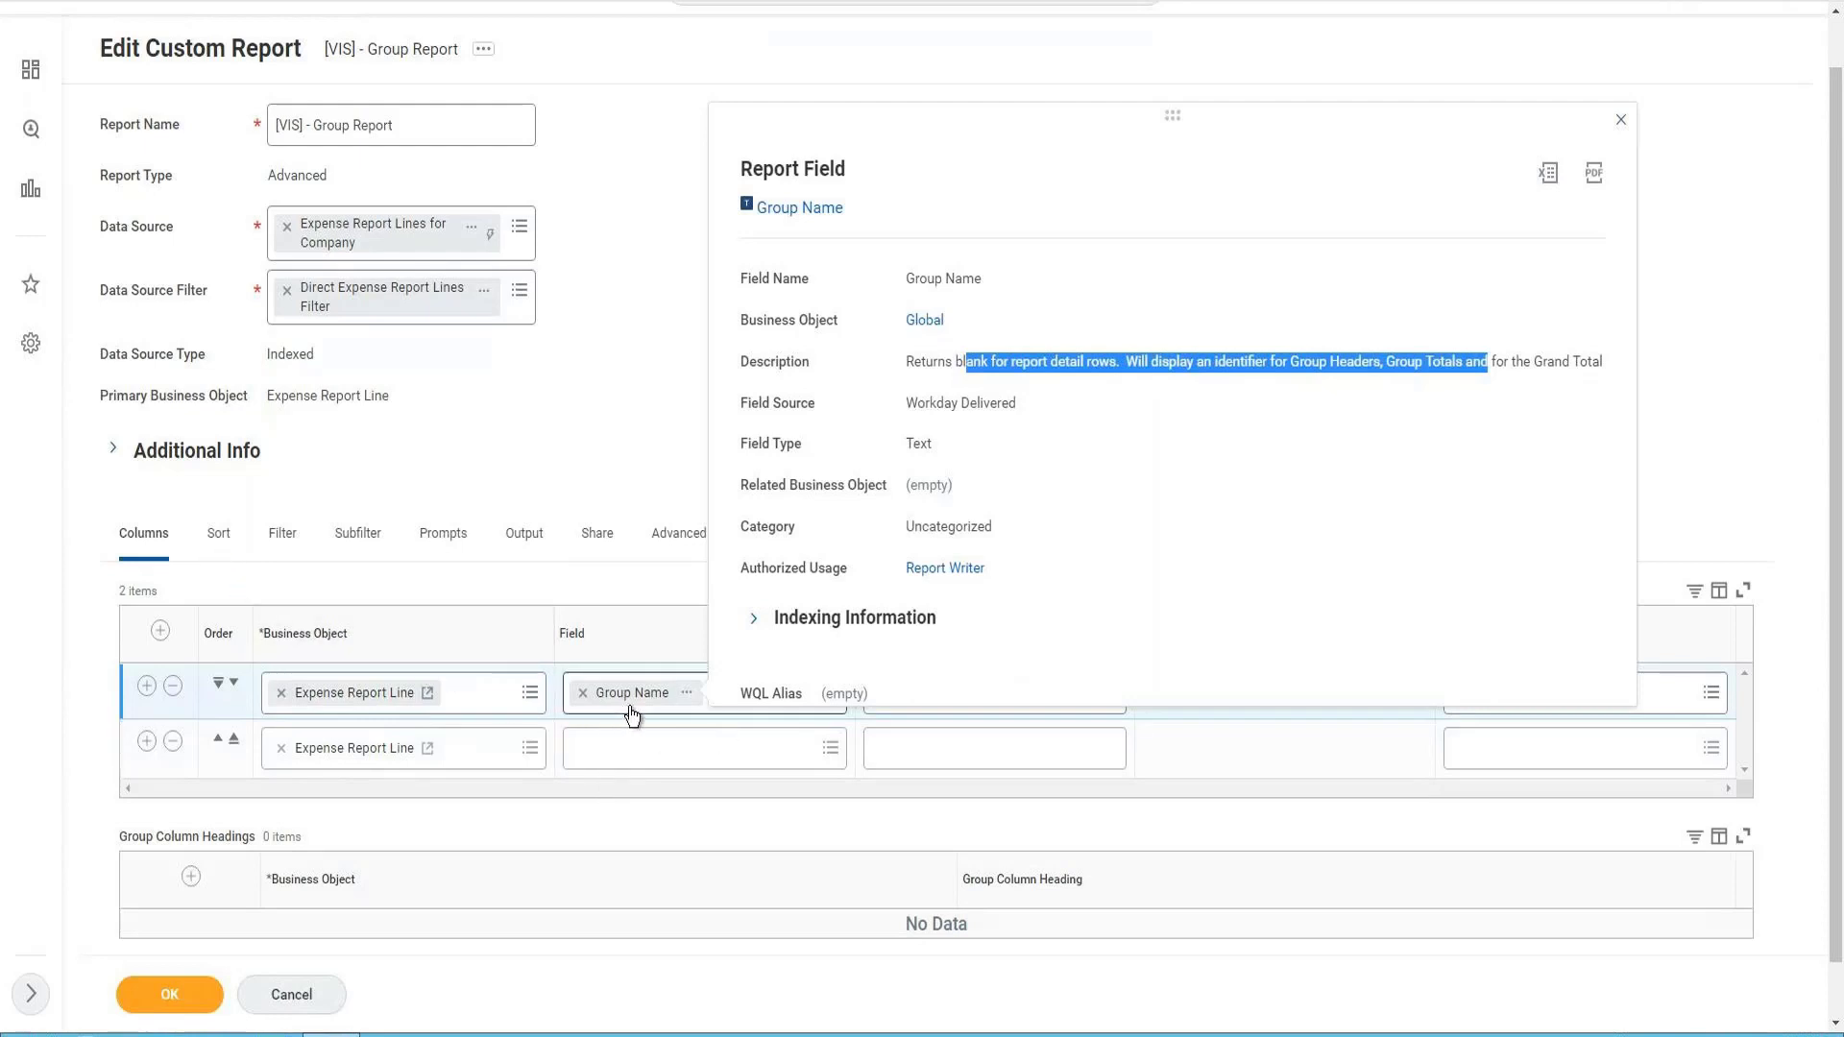
Set the second column's field to Worker for the Expense Report Line business object.
{"action": "left_click", "coordinate": [642, 763]}
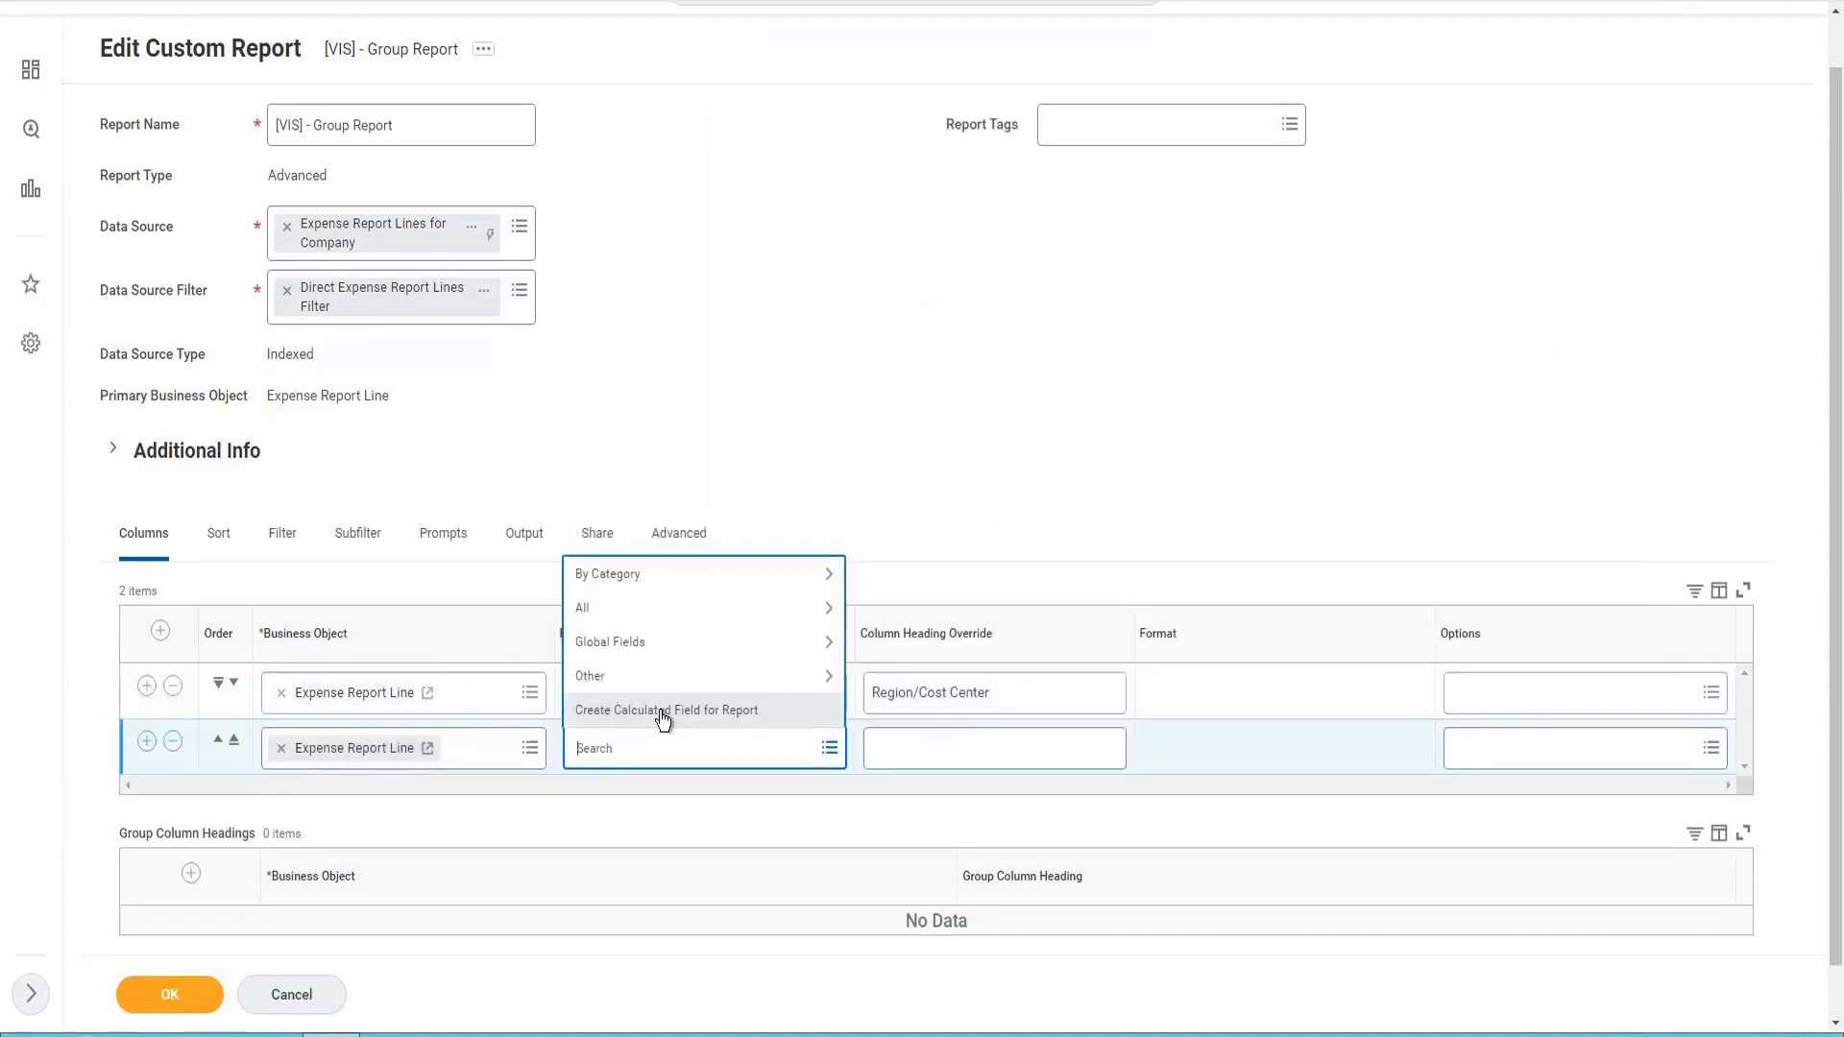
{"action": "left_click", "coordinate": [590, 755]}
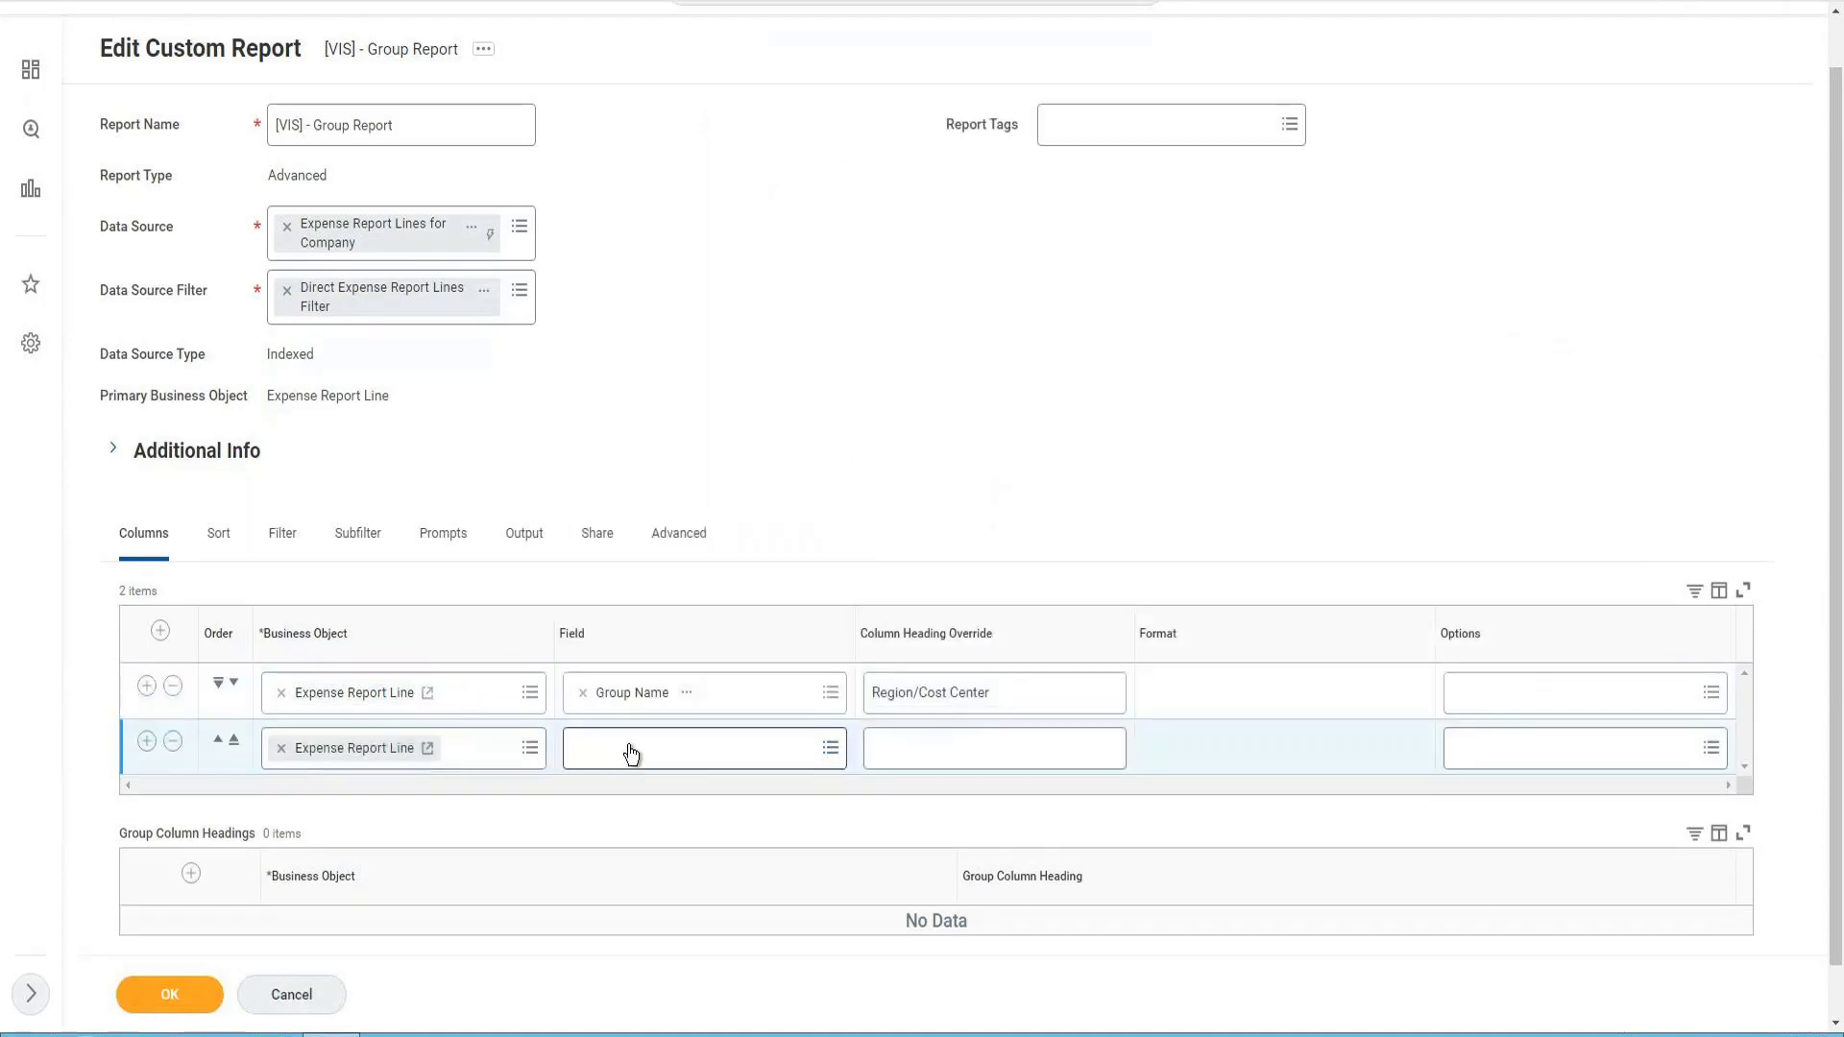
{"action": "left_click", "coordinate": [631, 752]}
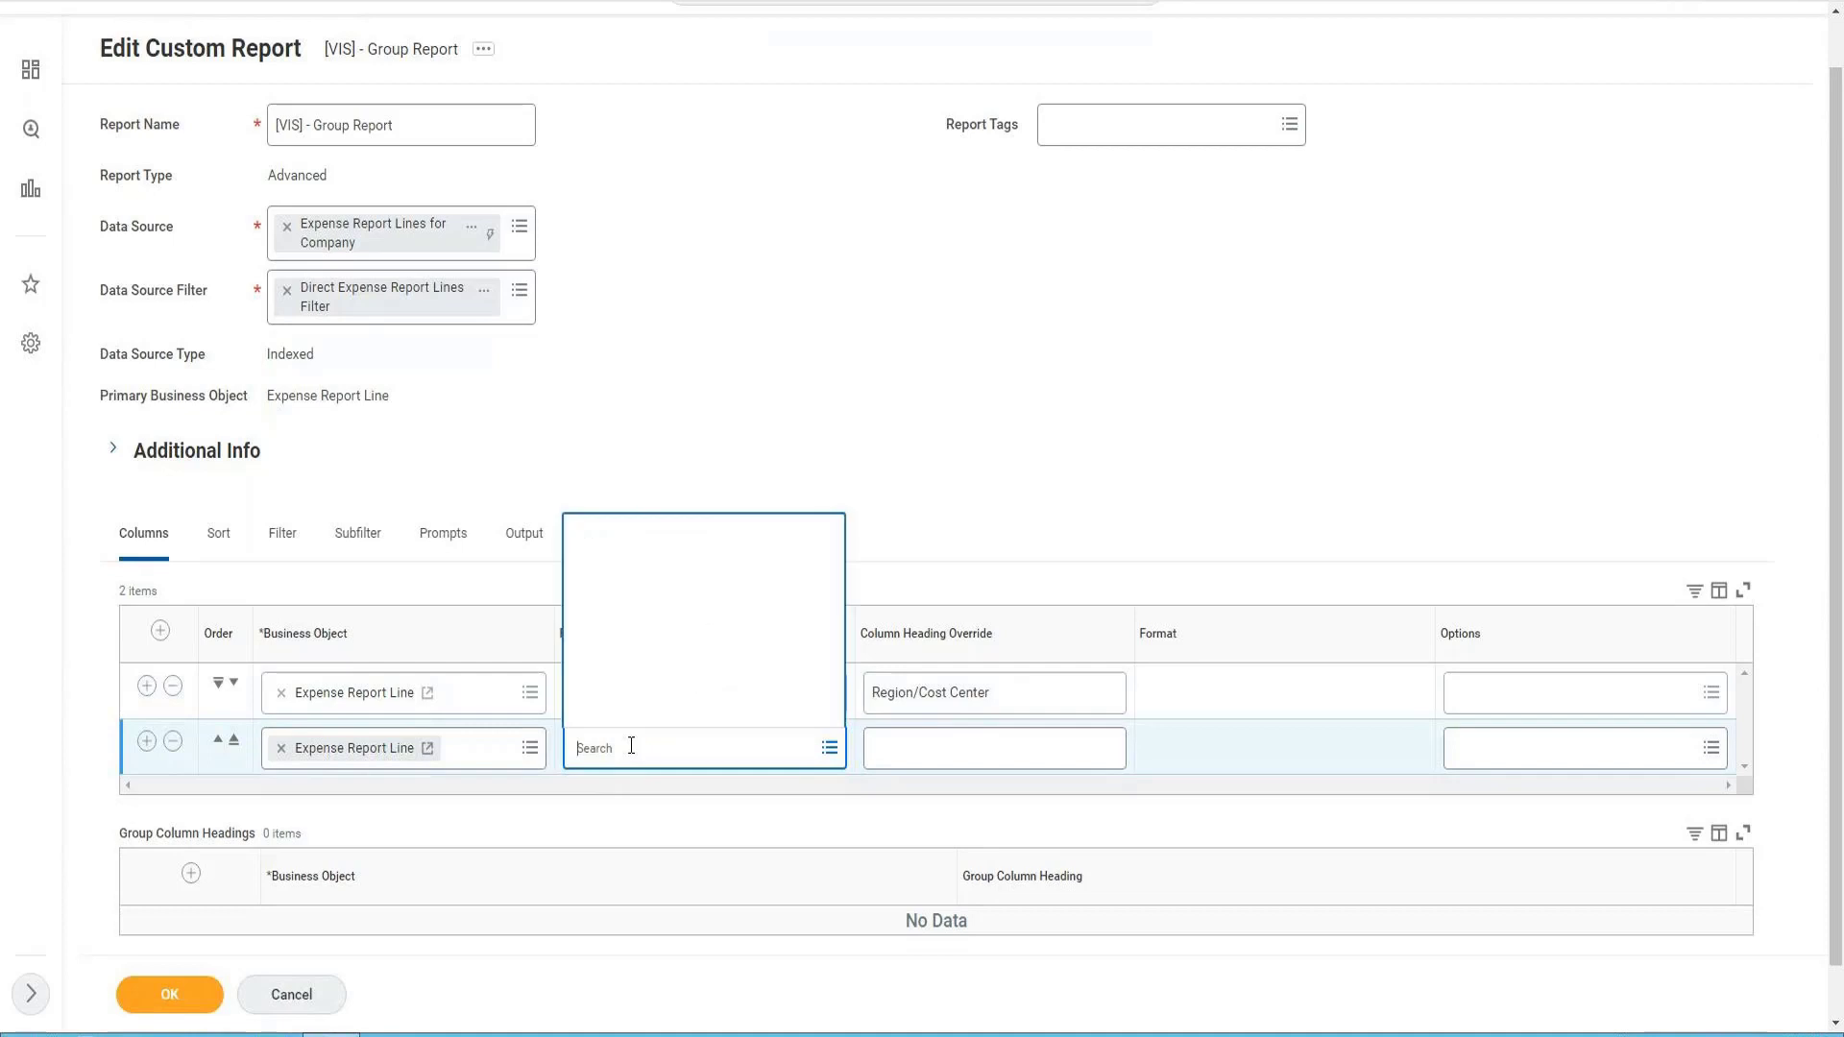
{"action": "type", "text": "Worker"}
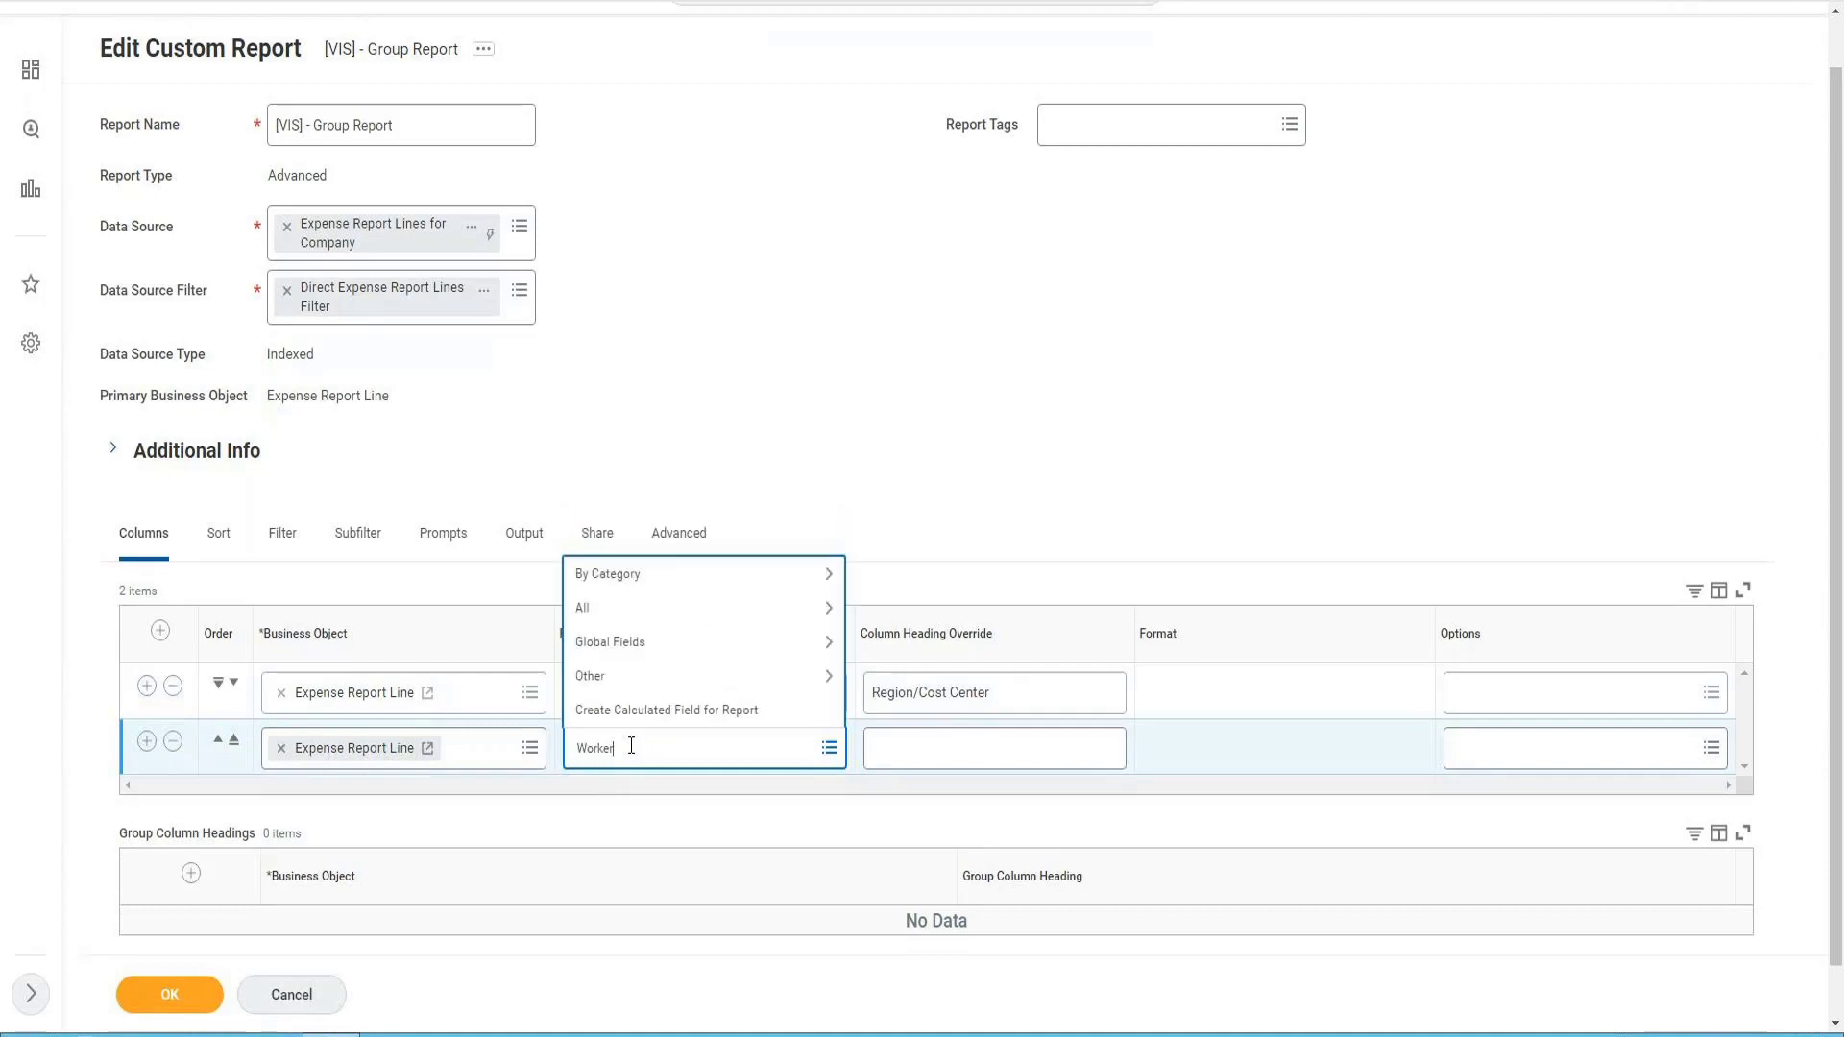
{"action": "key", "text": "Return"}
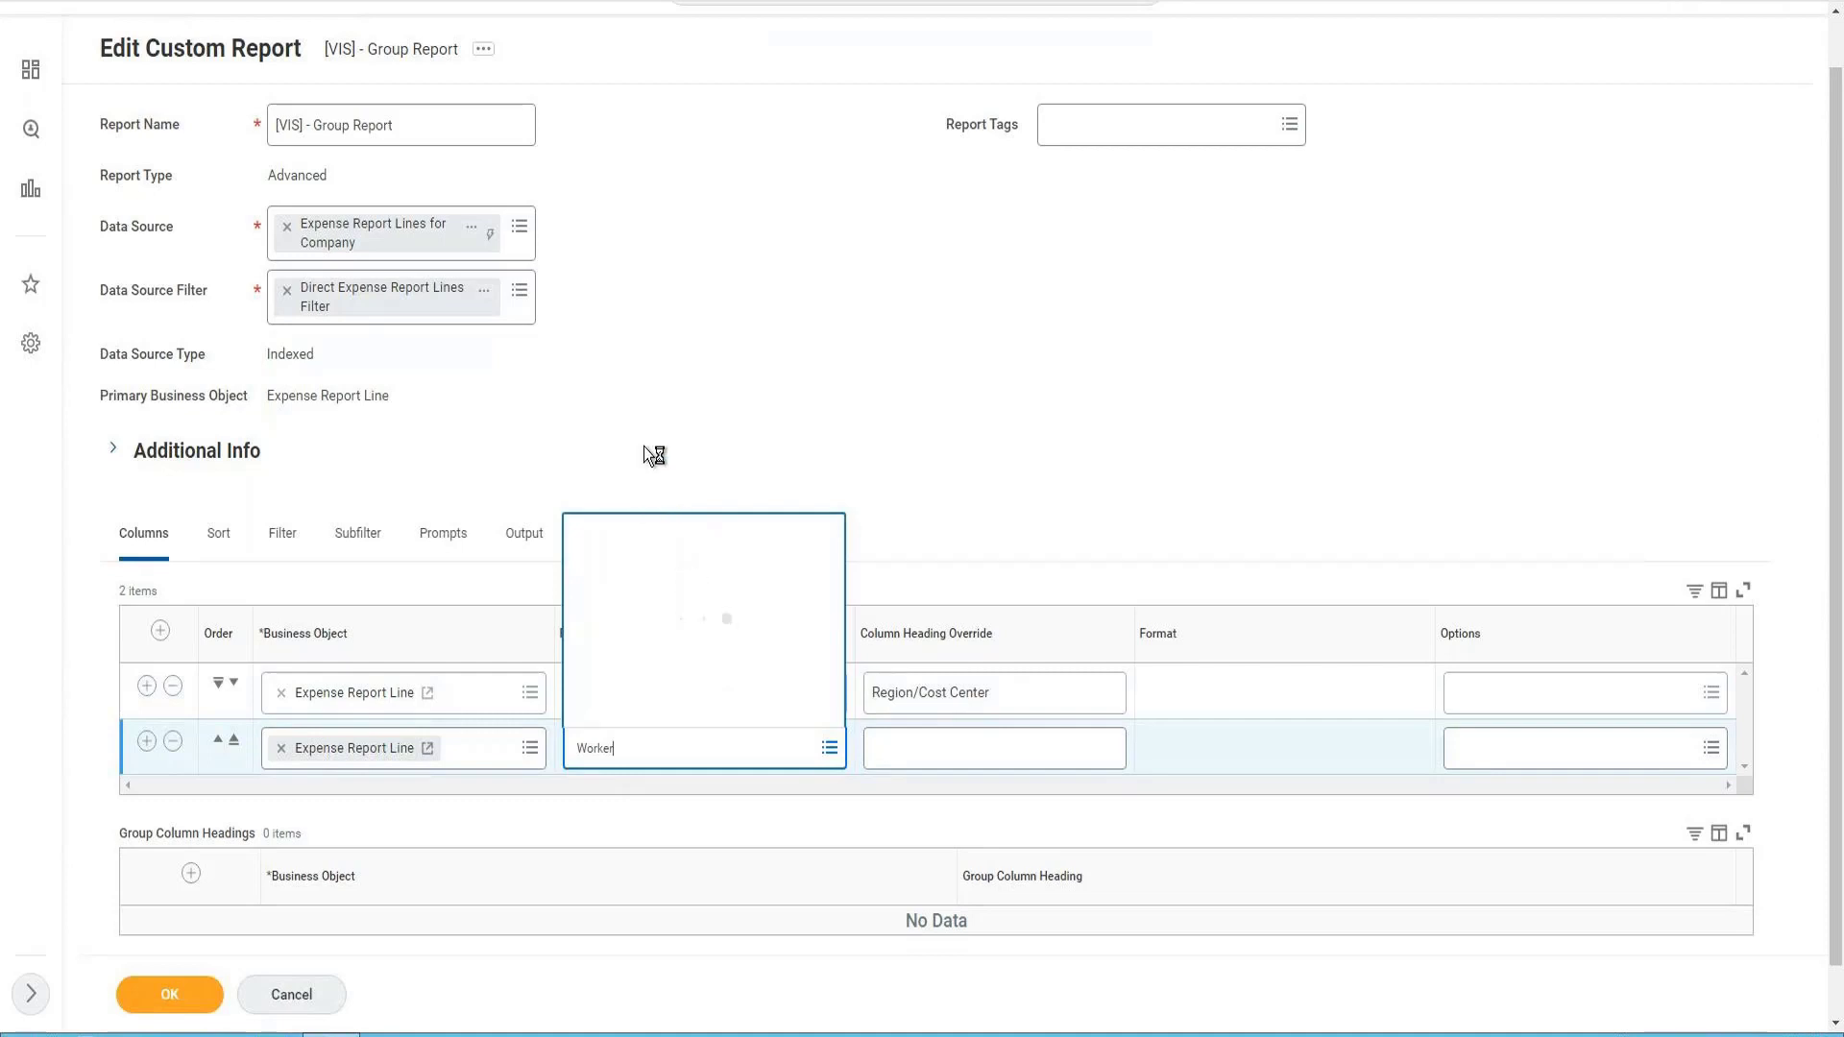
{"action": "key", "text": "Return"}
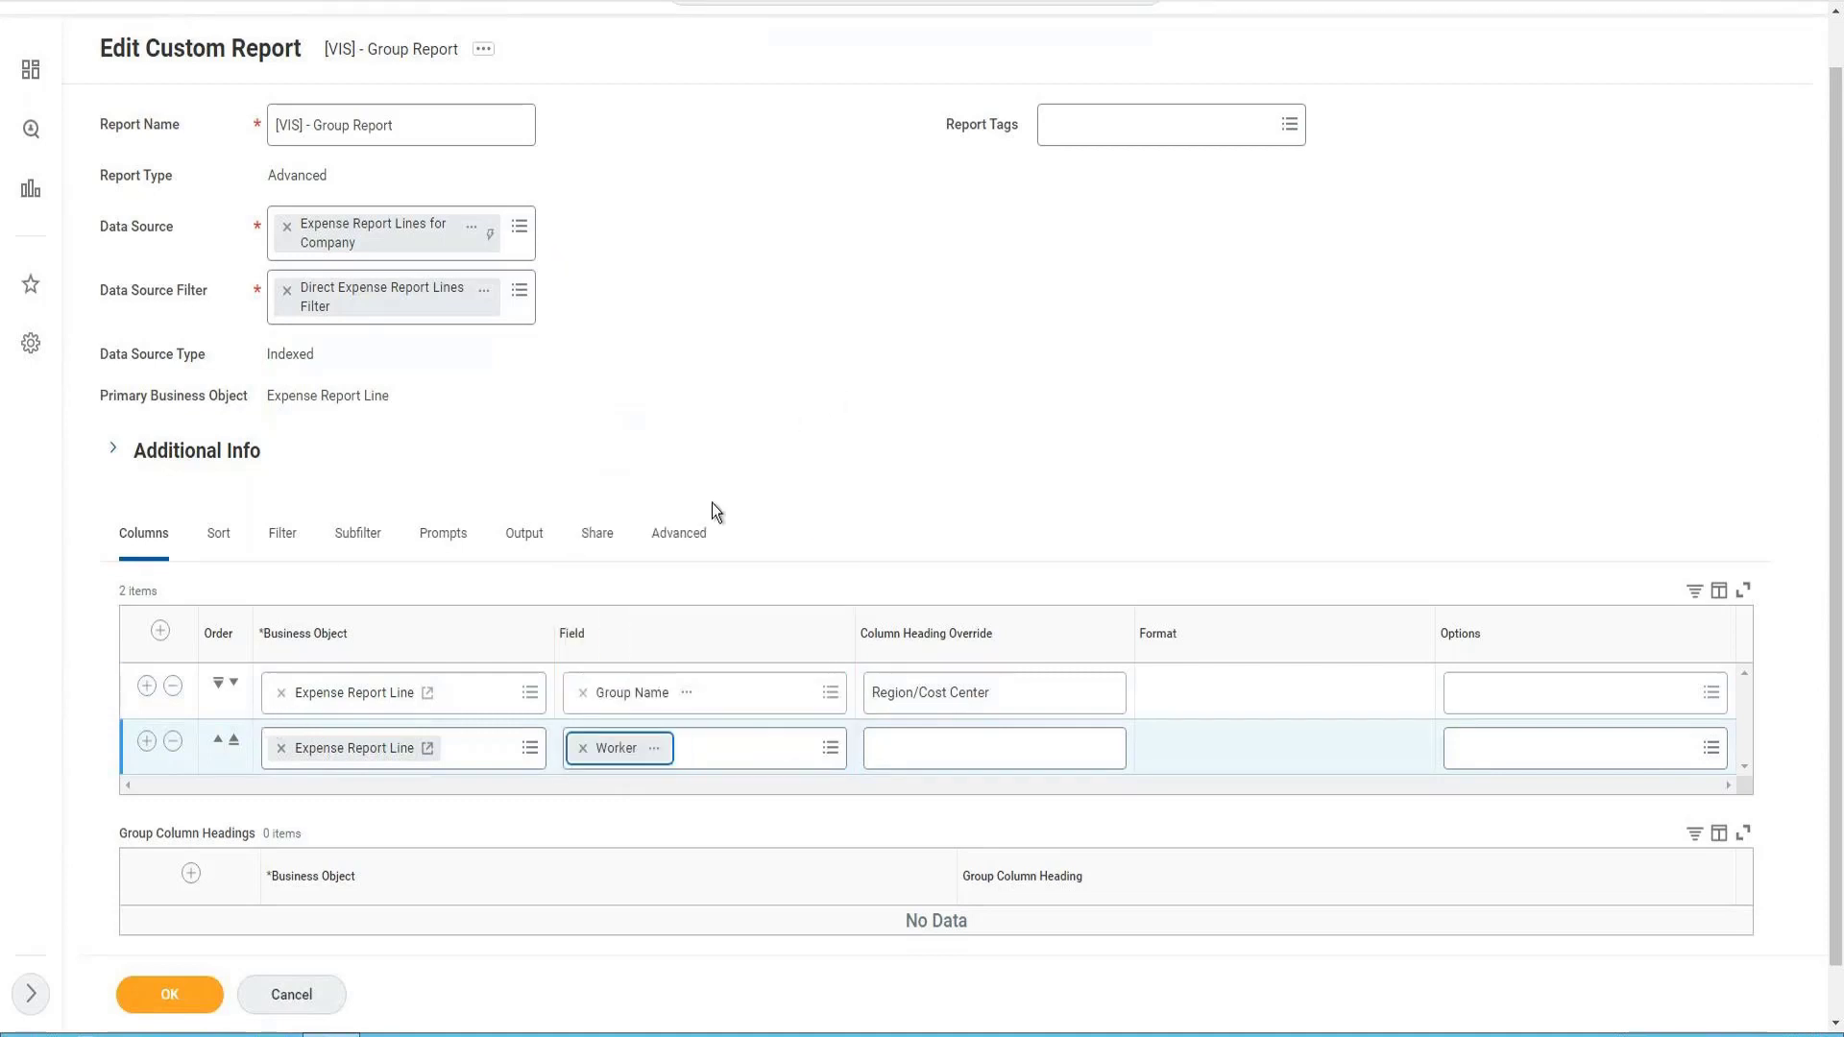
Add a third row to the report columns and set its field to Expense Report.
{"action": "scroll", "coordinate": [618, 596], "scroll_direction": "down", "scroll_amount": 1}
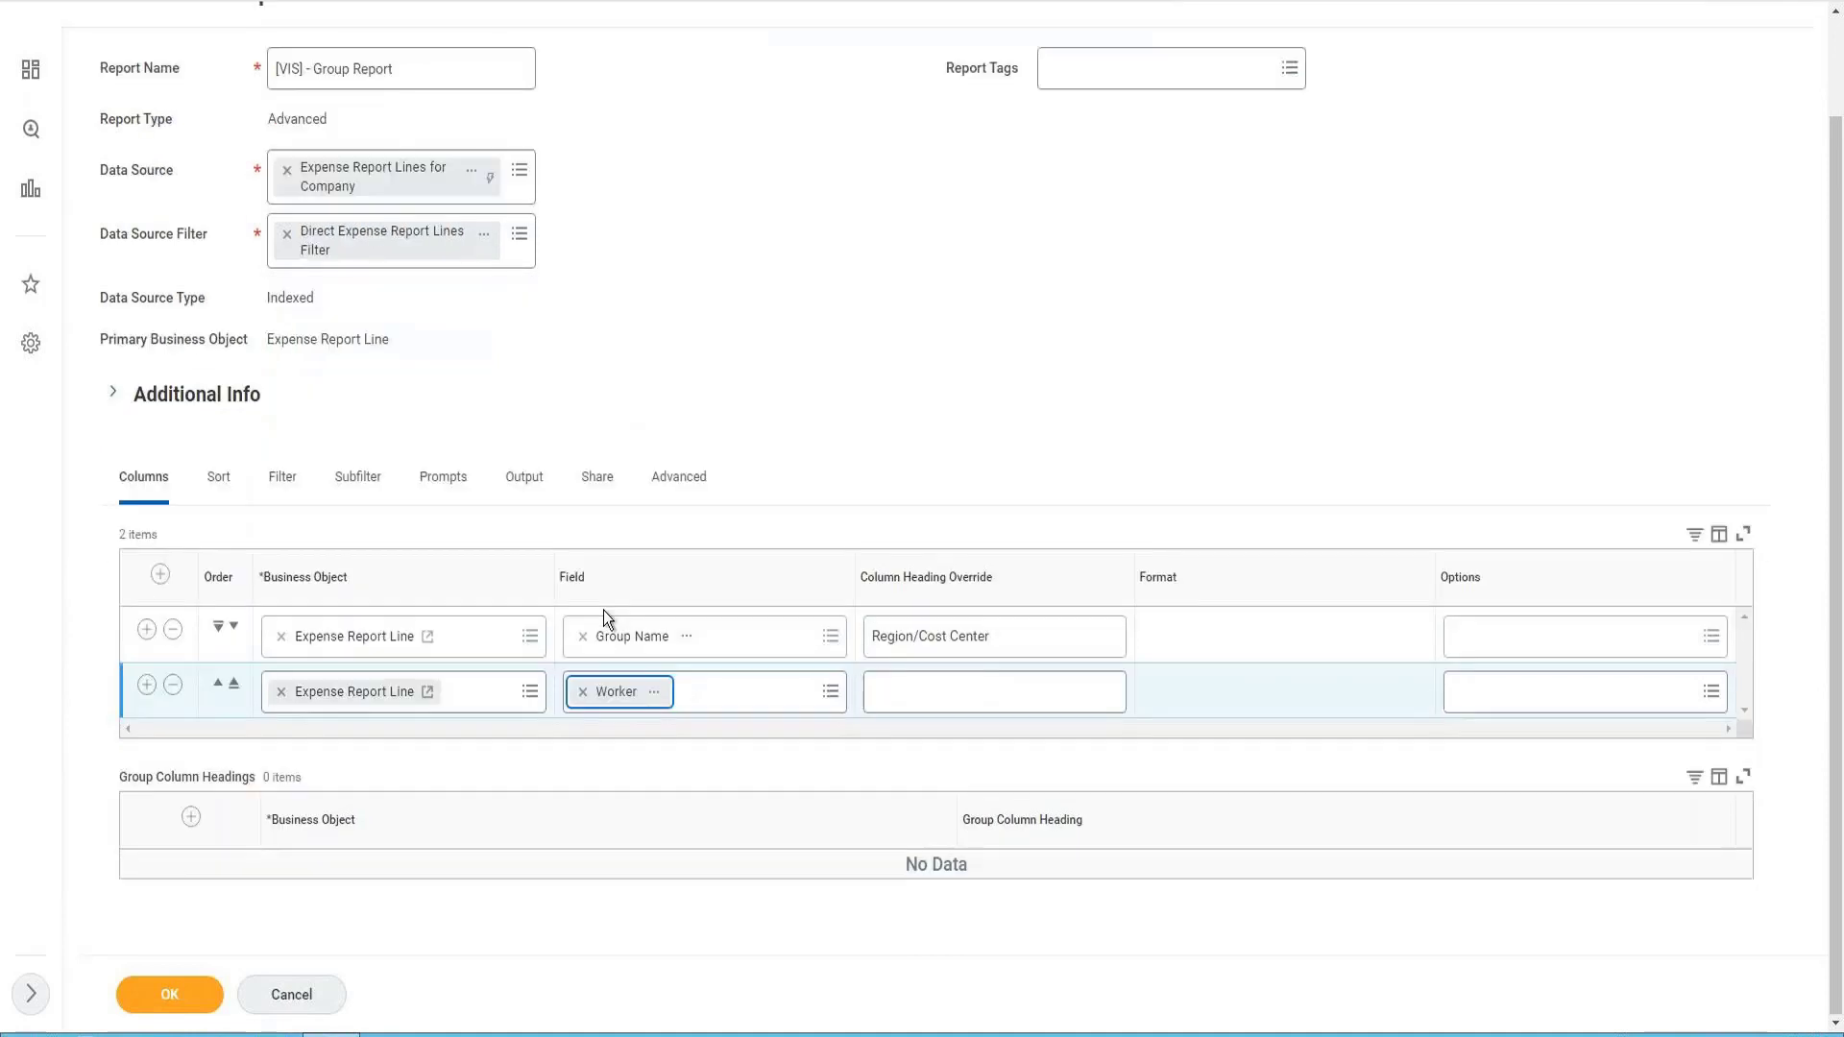
{"action": "left_click", "coordinate": [148, 689]}
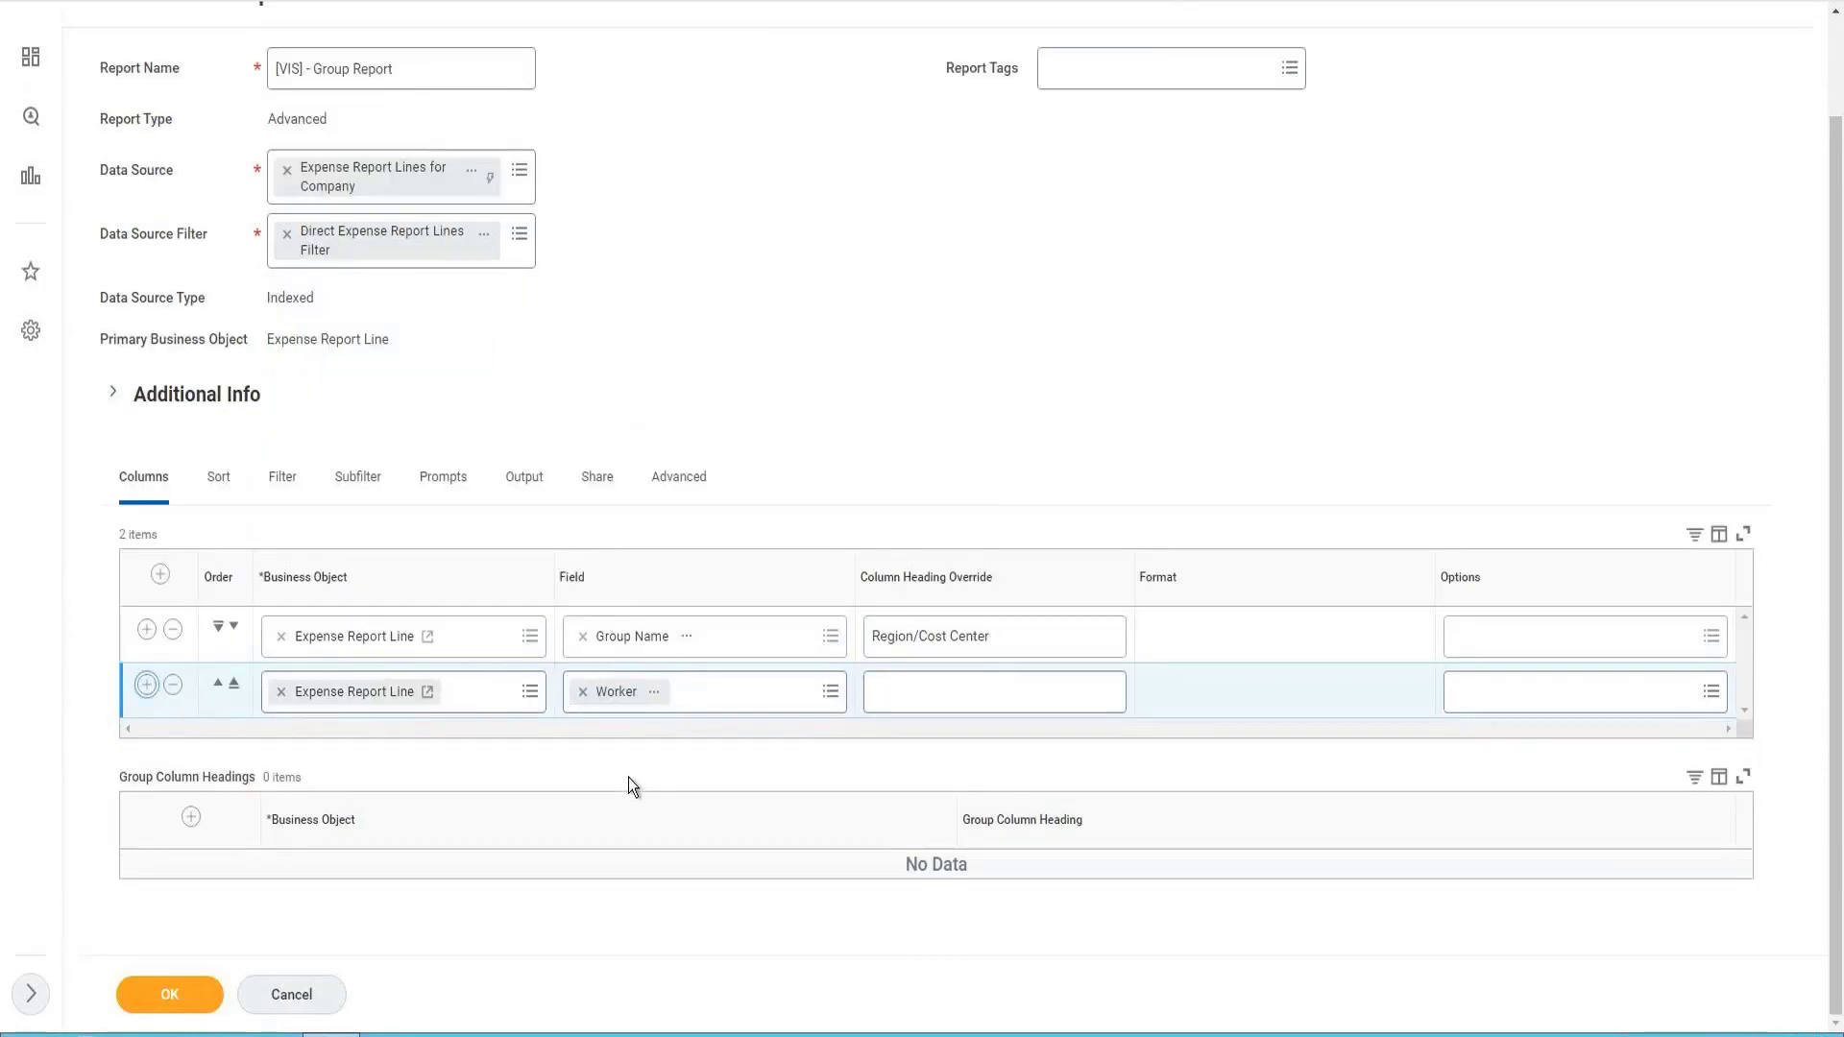
{"action": "left_click", "coordinate": [629, 749]}
{"action": "type", "text": "Ex"}
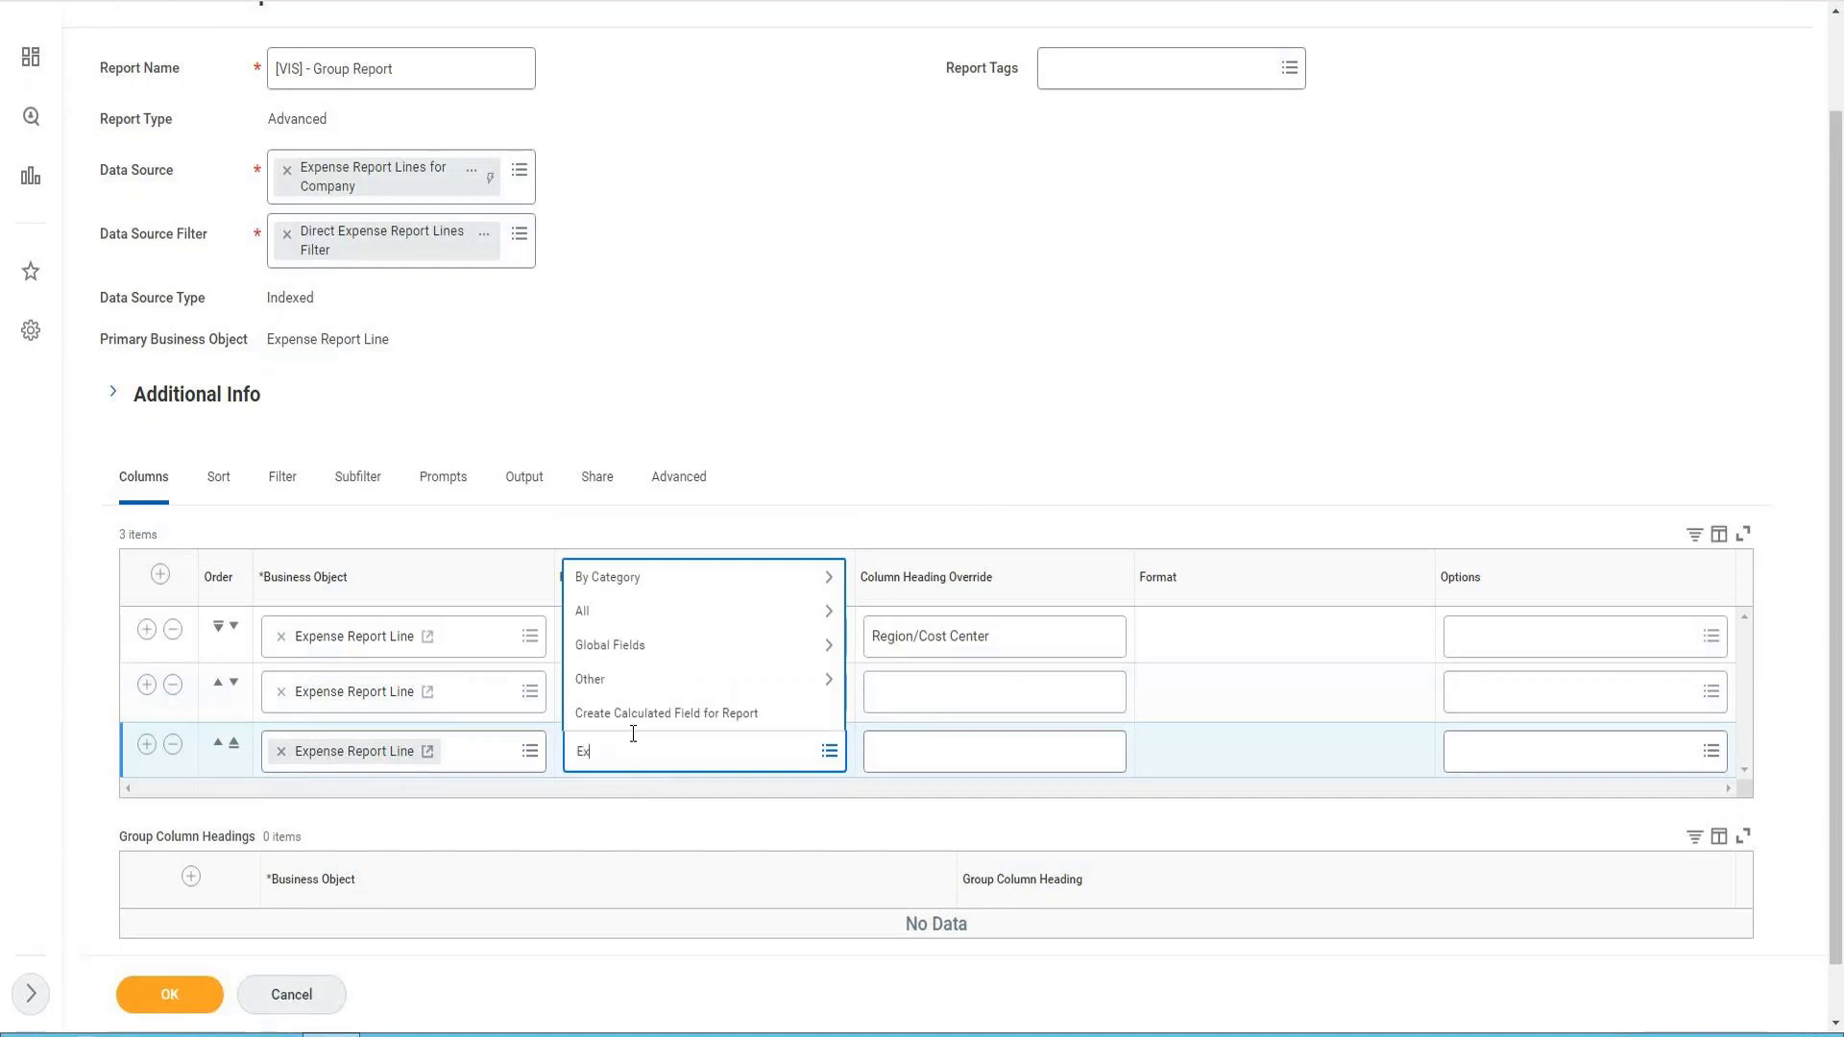
{"action": "type", "text": "pense report"}
{"action": "key", "text": "Return"}
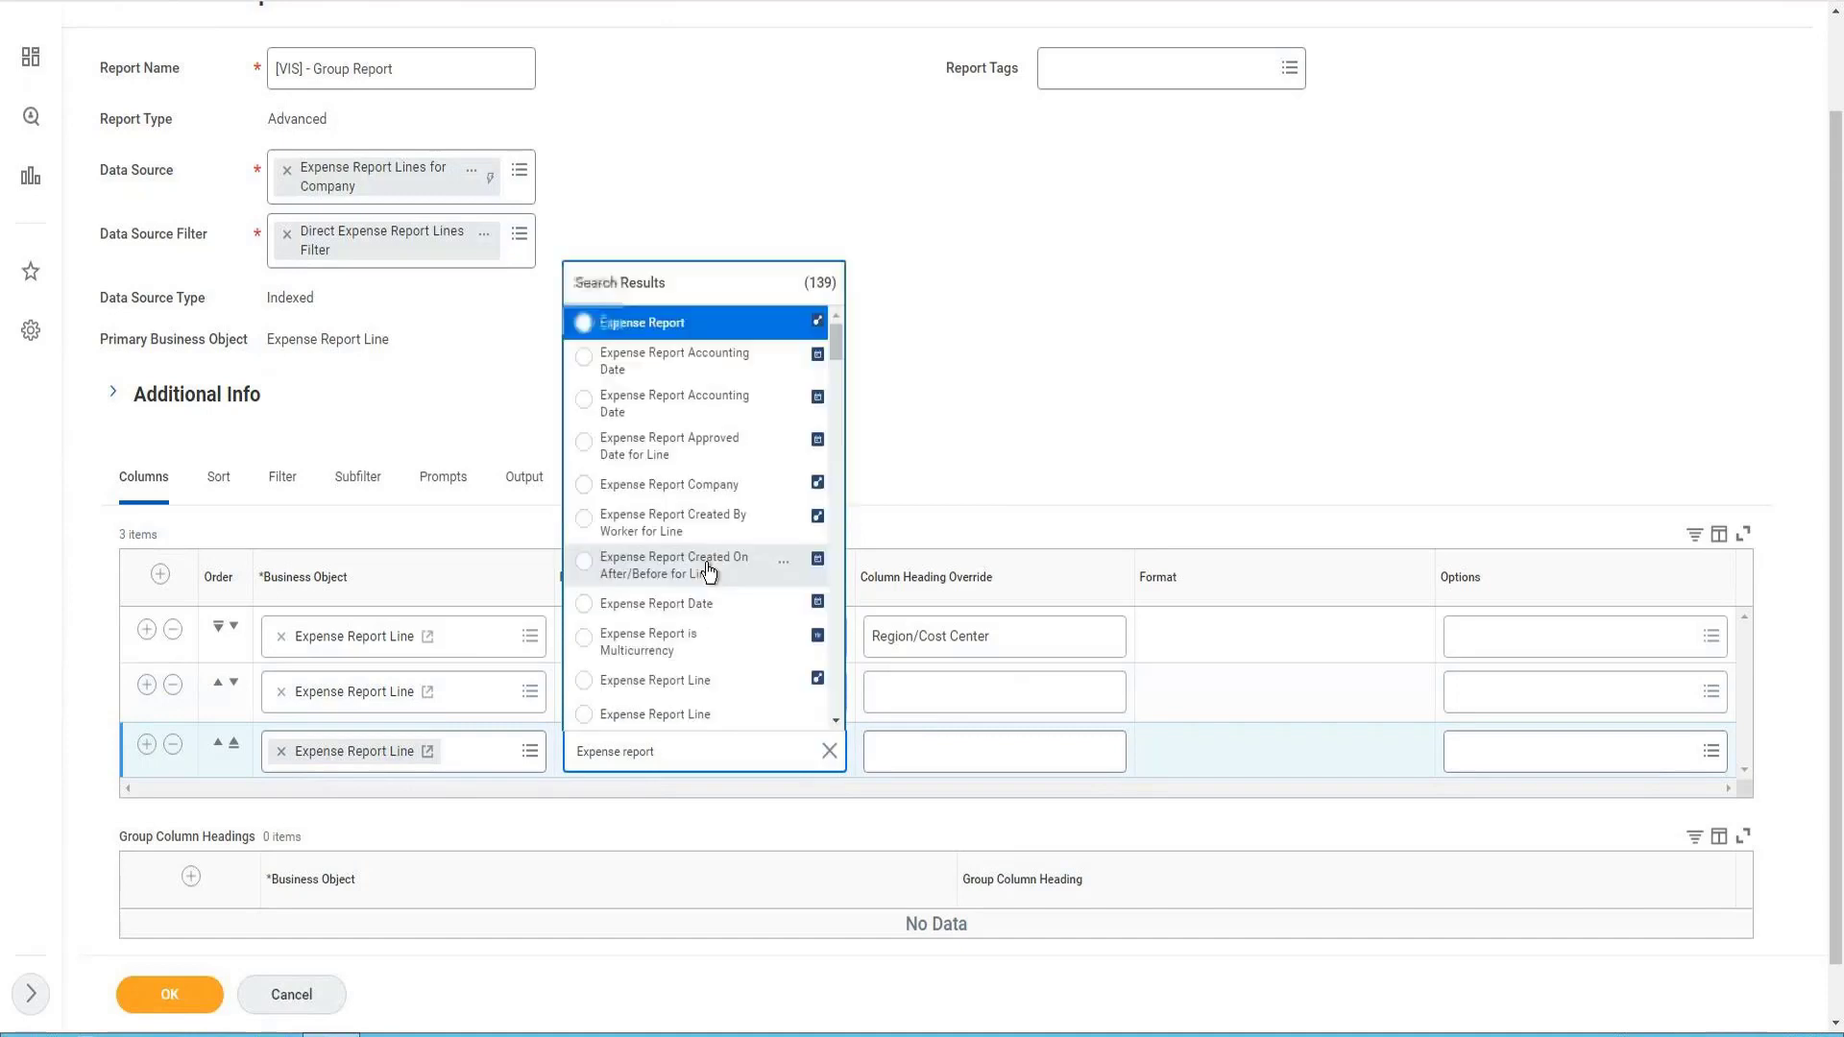
{"action": "left_click", "coordinate": [683, 327]}
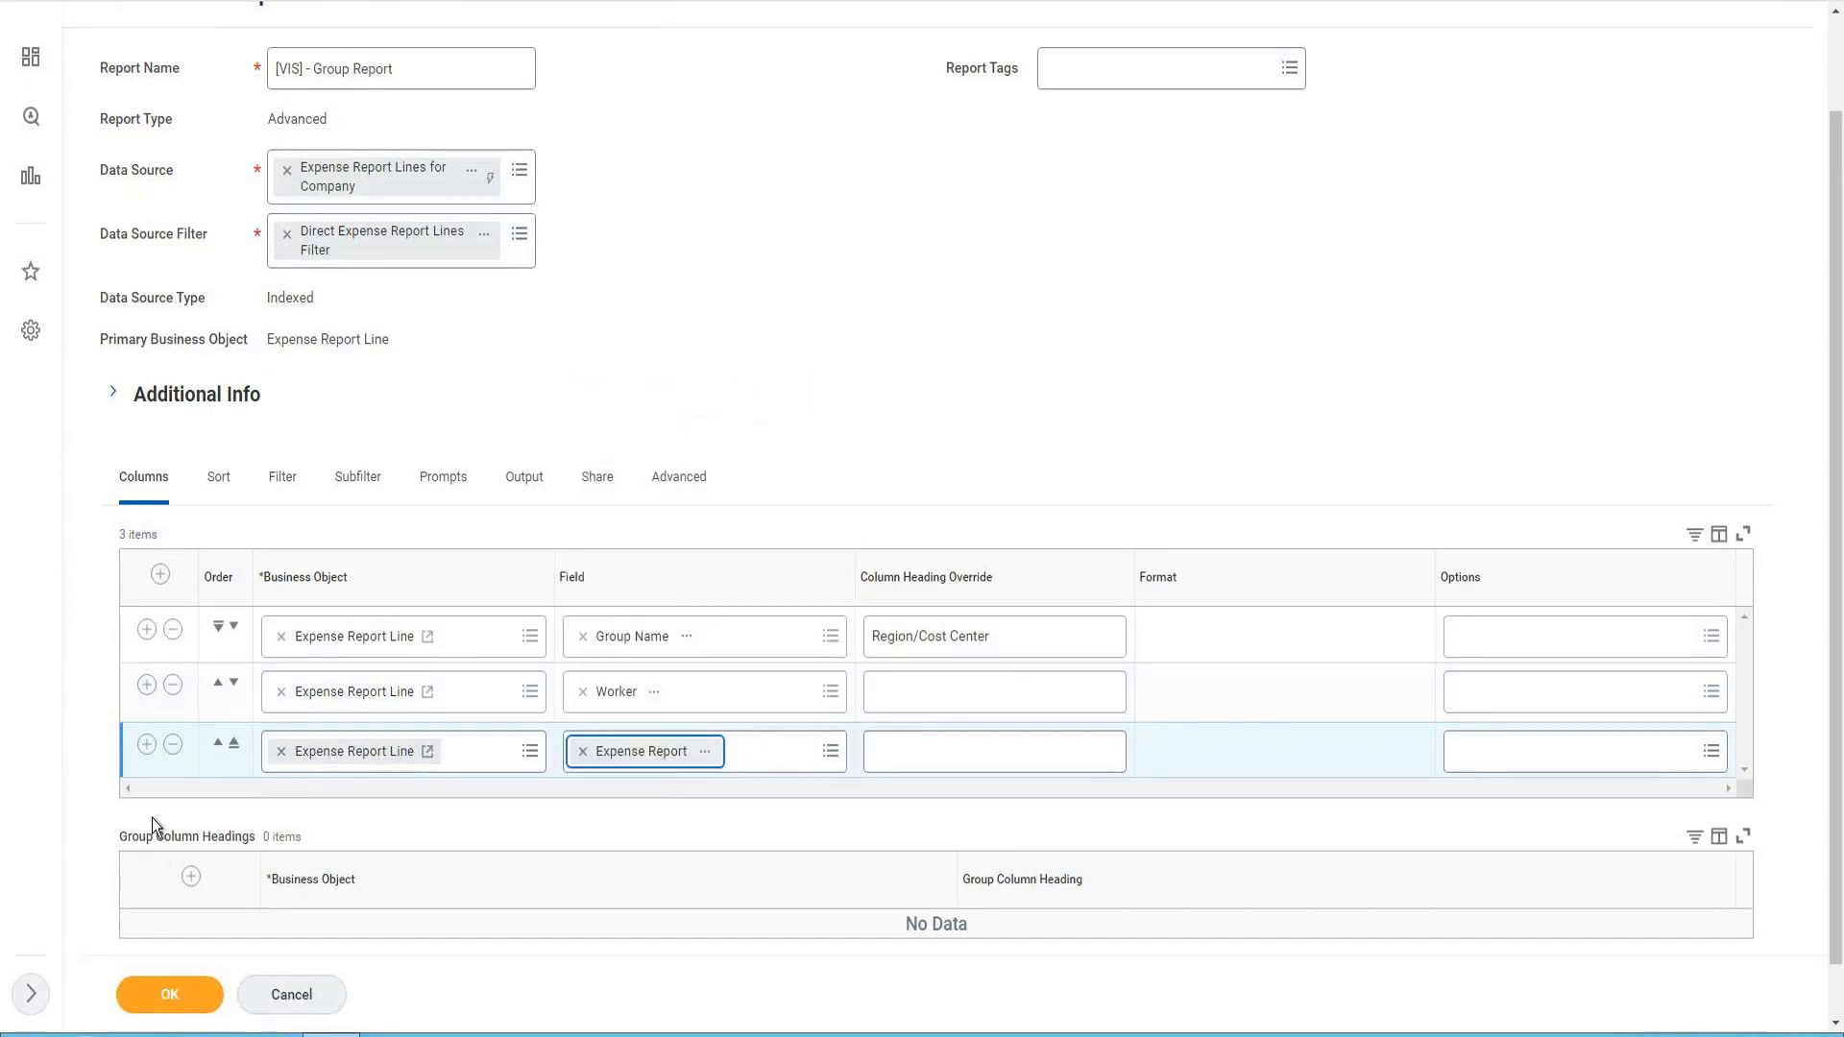
Add a fourth row to the report columns and set its field to Expense Line Amount in USD.
{"action": "left_click", "coordinate": [144, 747]}
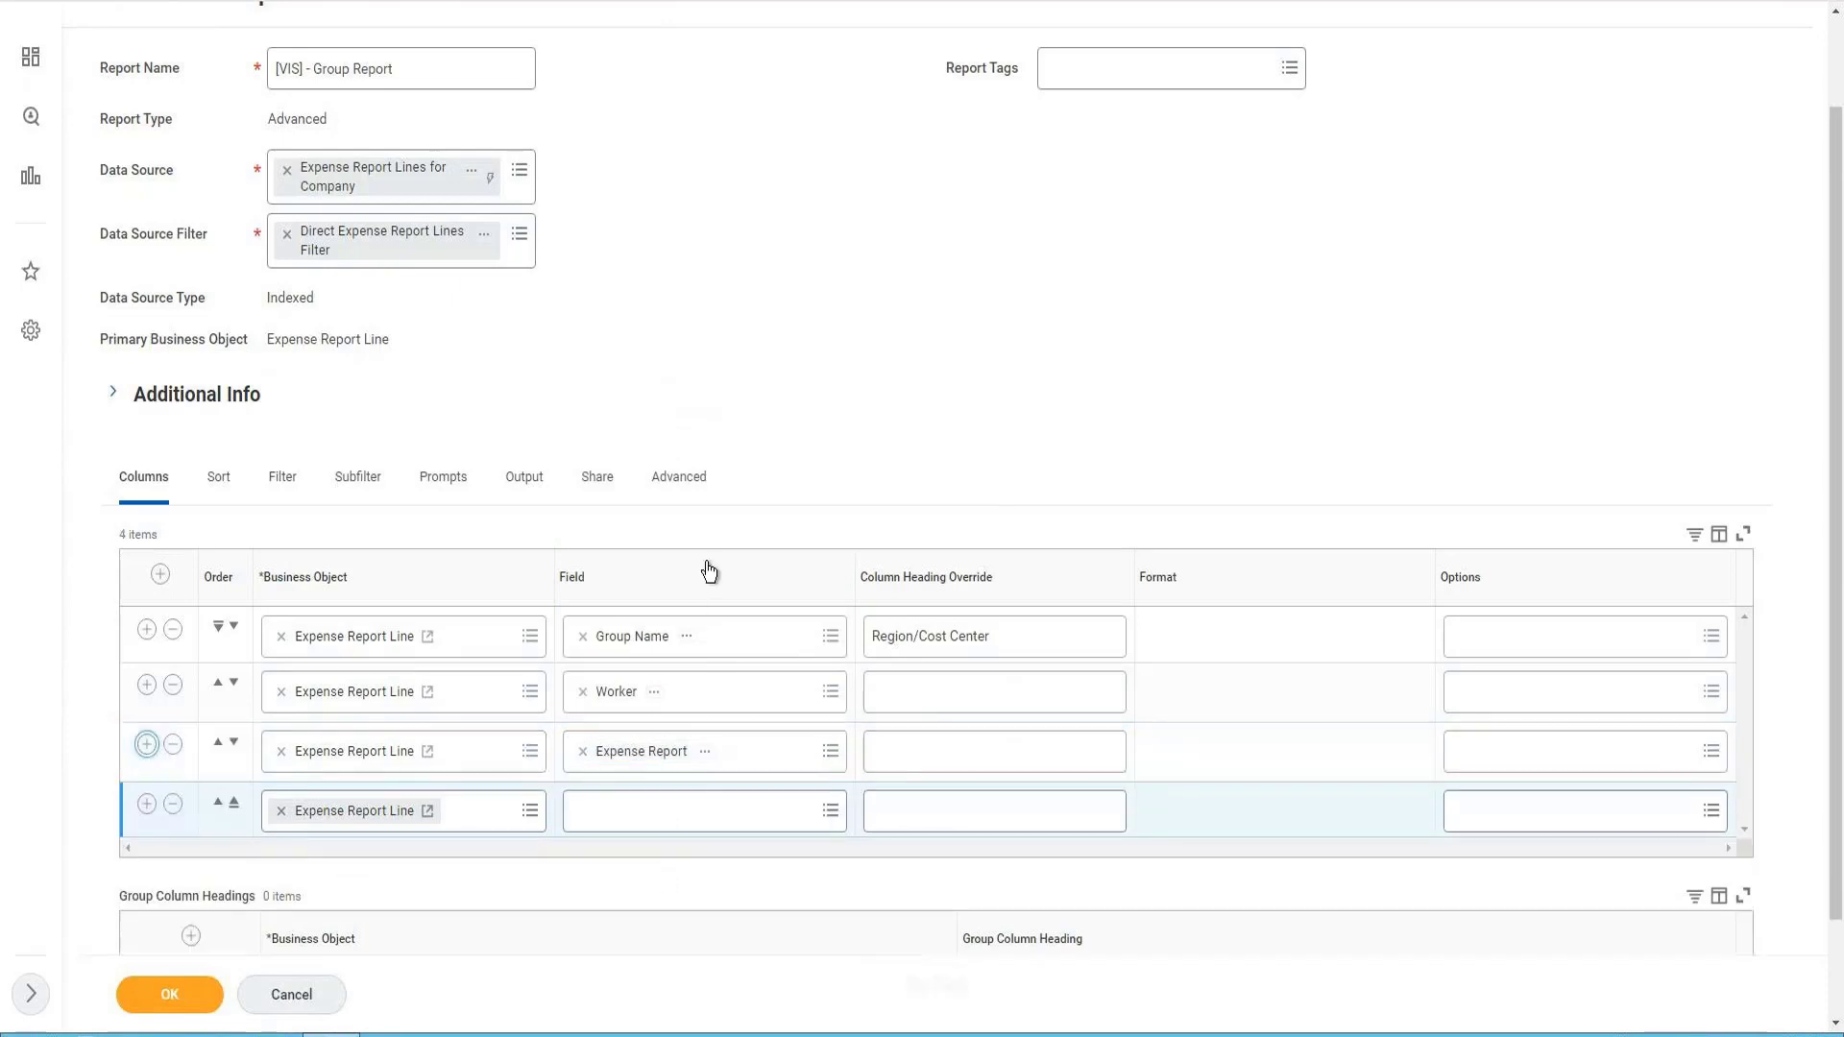
{"action": "scroll", "coordinate": [654, 824], "scroll_direction": "down", "scroll_amount": 1}
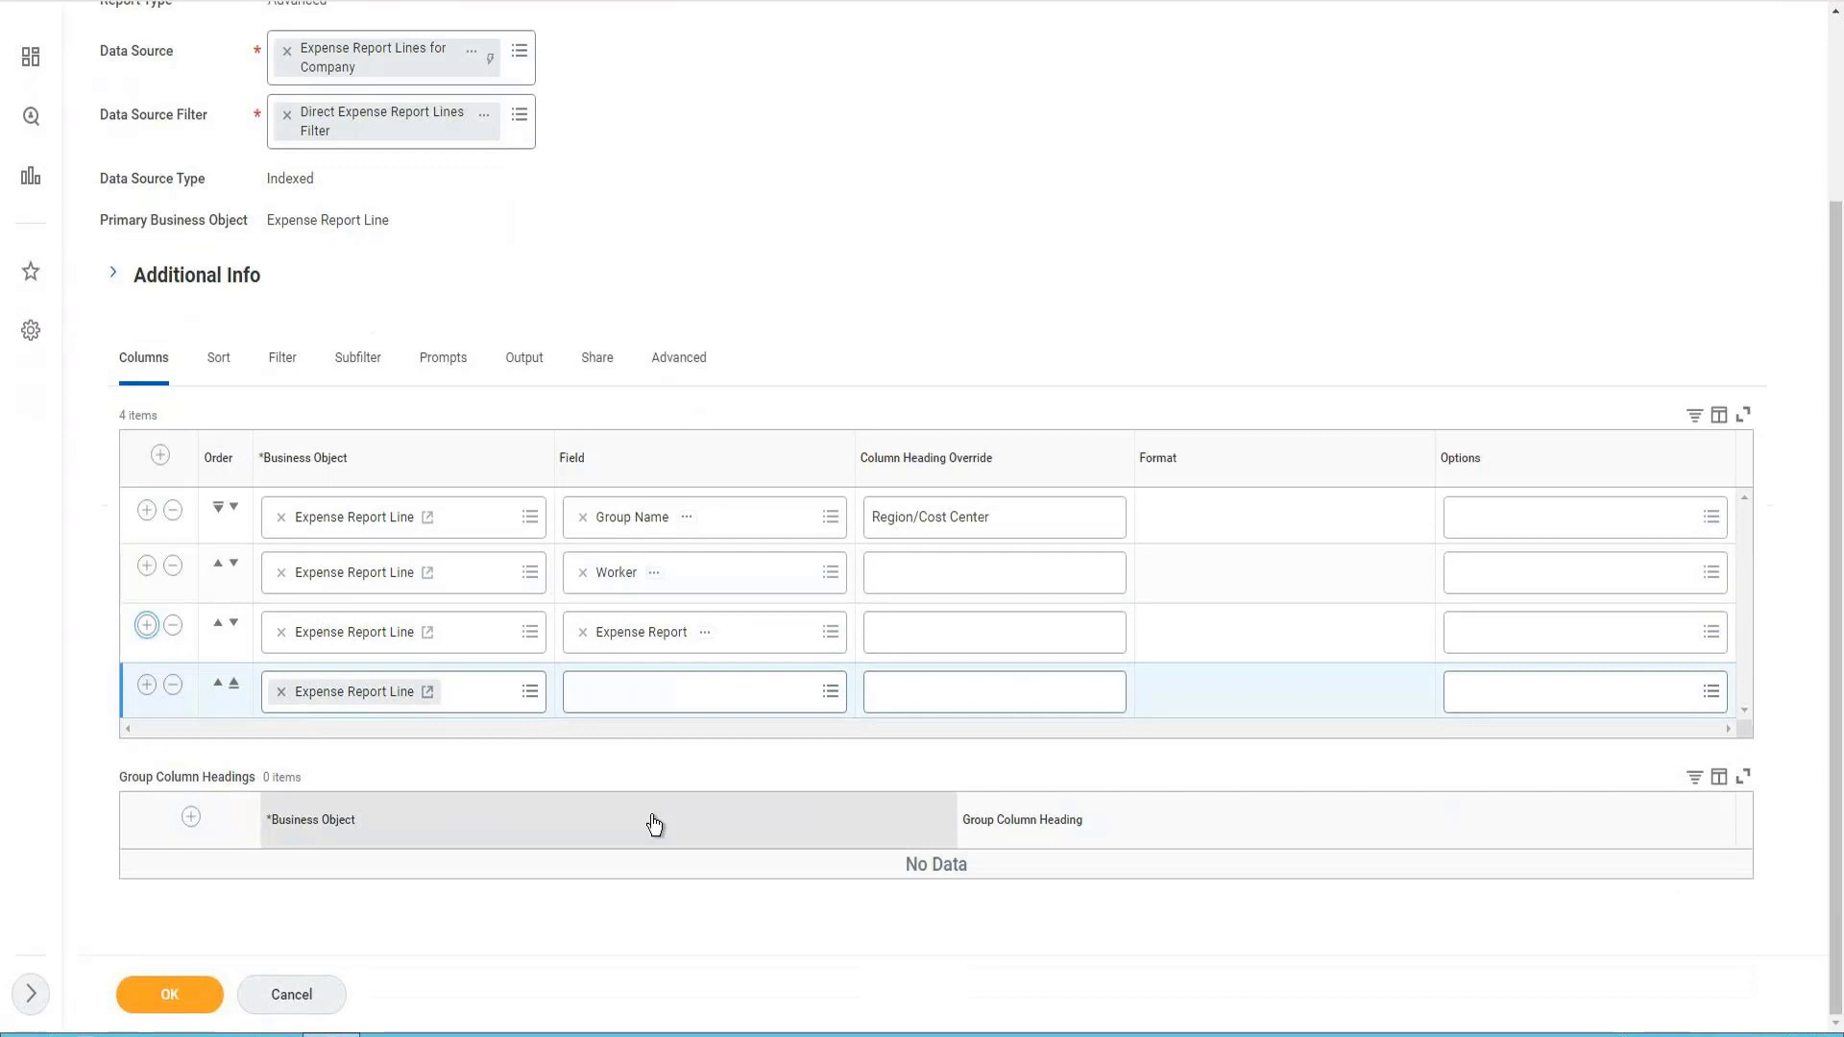
{"action": "left_click", "coordinate": [652, 692]}
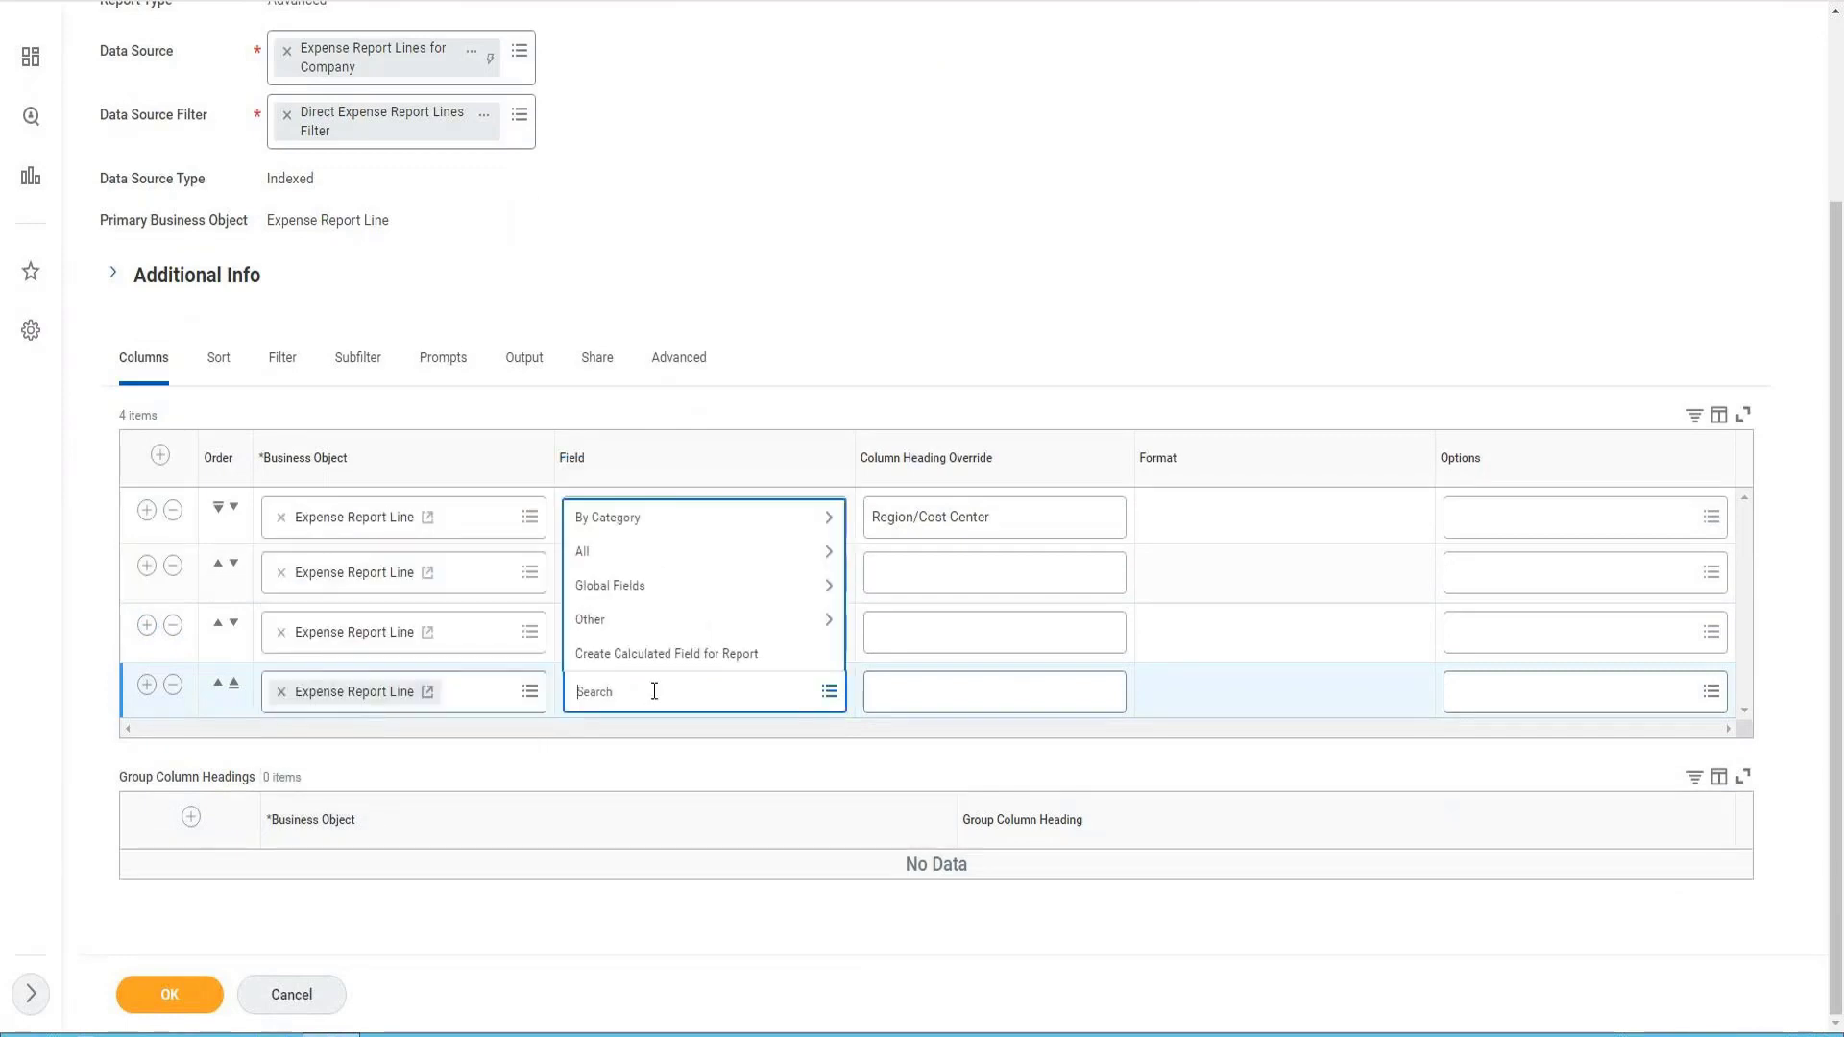
{"action": "type", "text": "Exprese"}
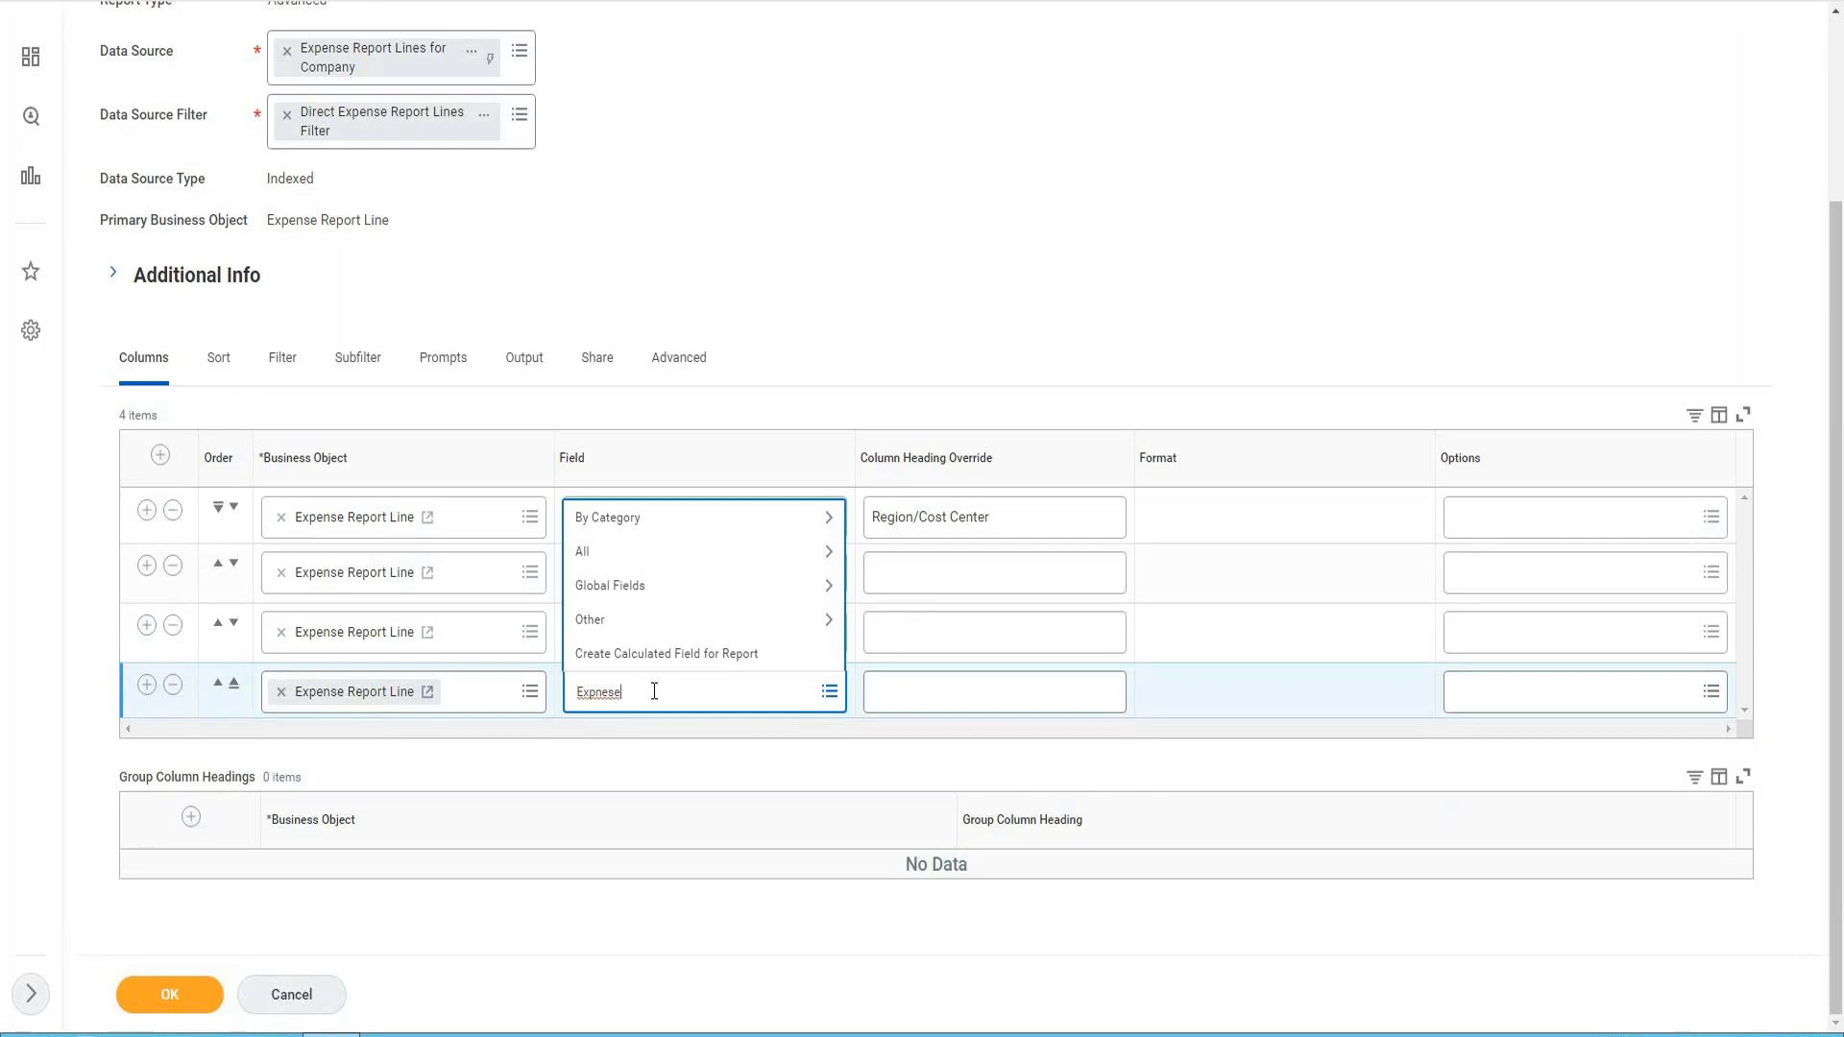
{"action": "key", "text": "shift+End"}
{"action": "type", "text": "pense"}
{"action": "key", "text": "Return"}
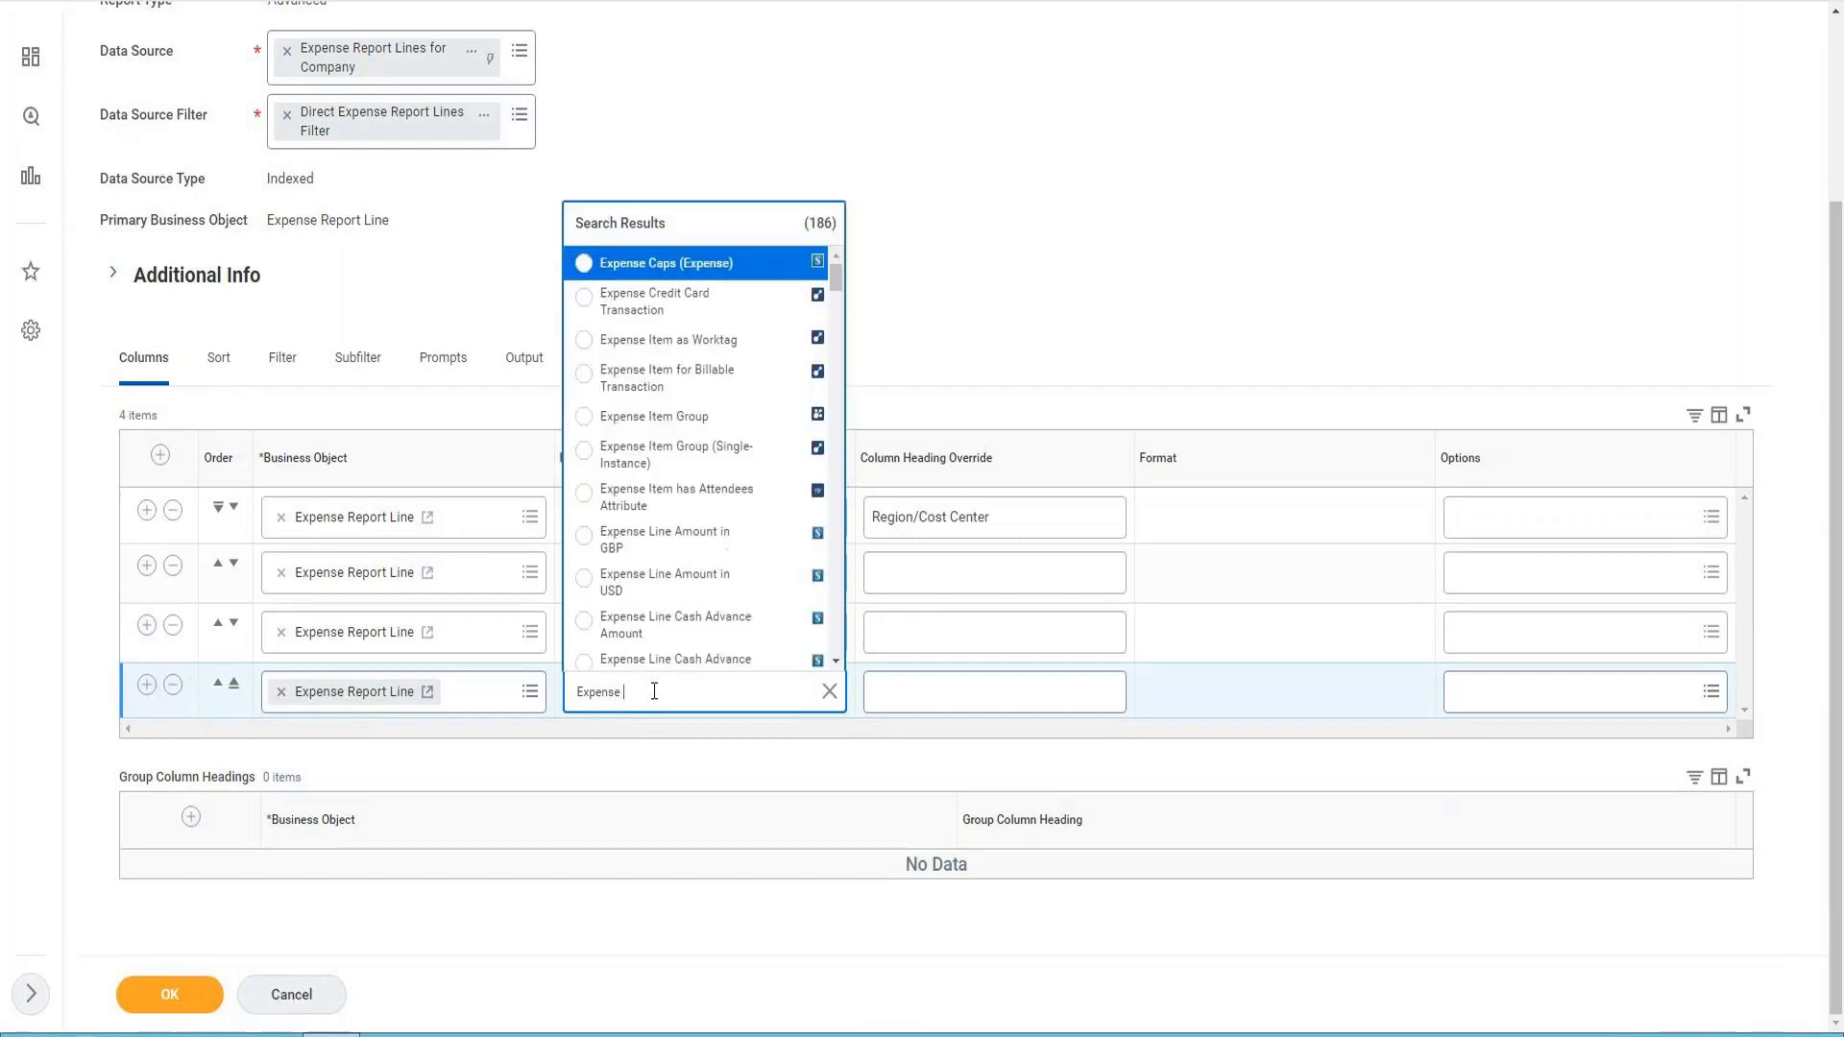
{"action": "type", "text": "Line S"}
{"action": "type", "text": "mount"}
{"action": "key", "text": "Return"}
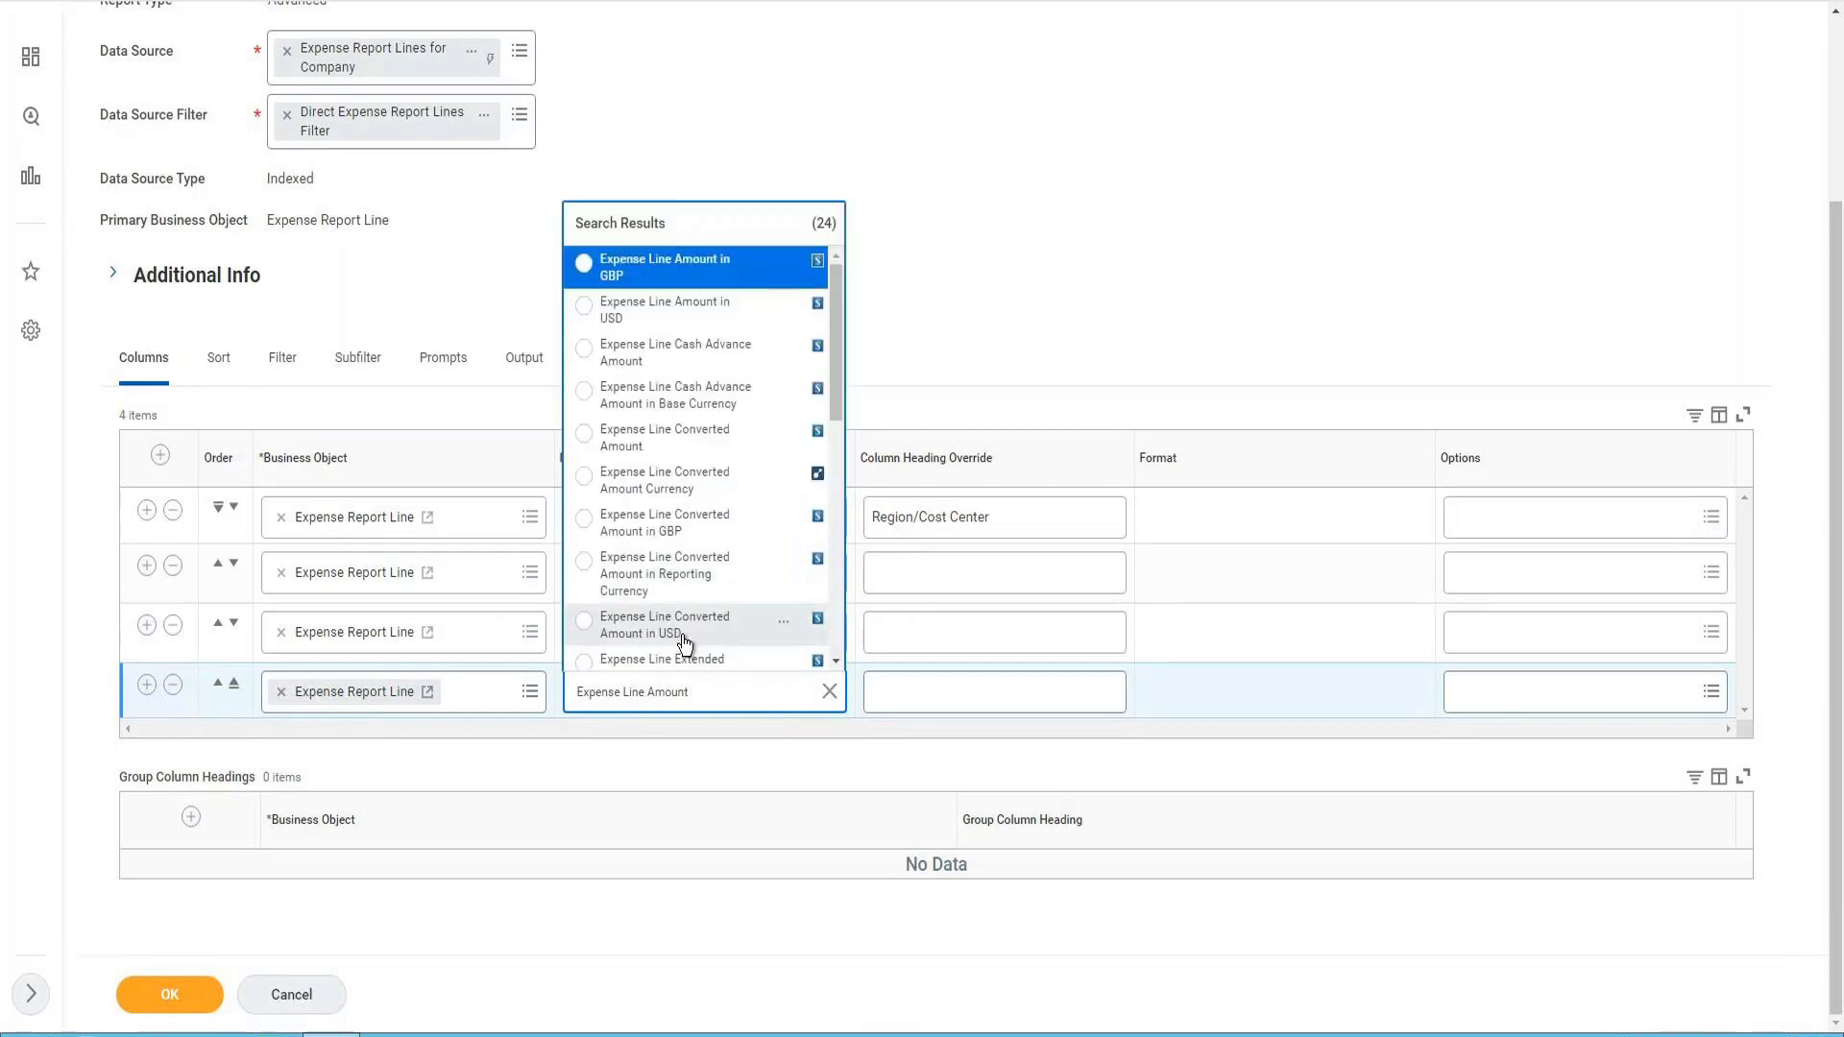
{"action": "left_click", "coordinate": [659, 319]}
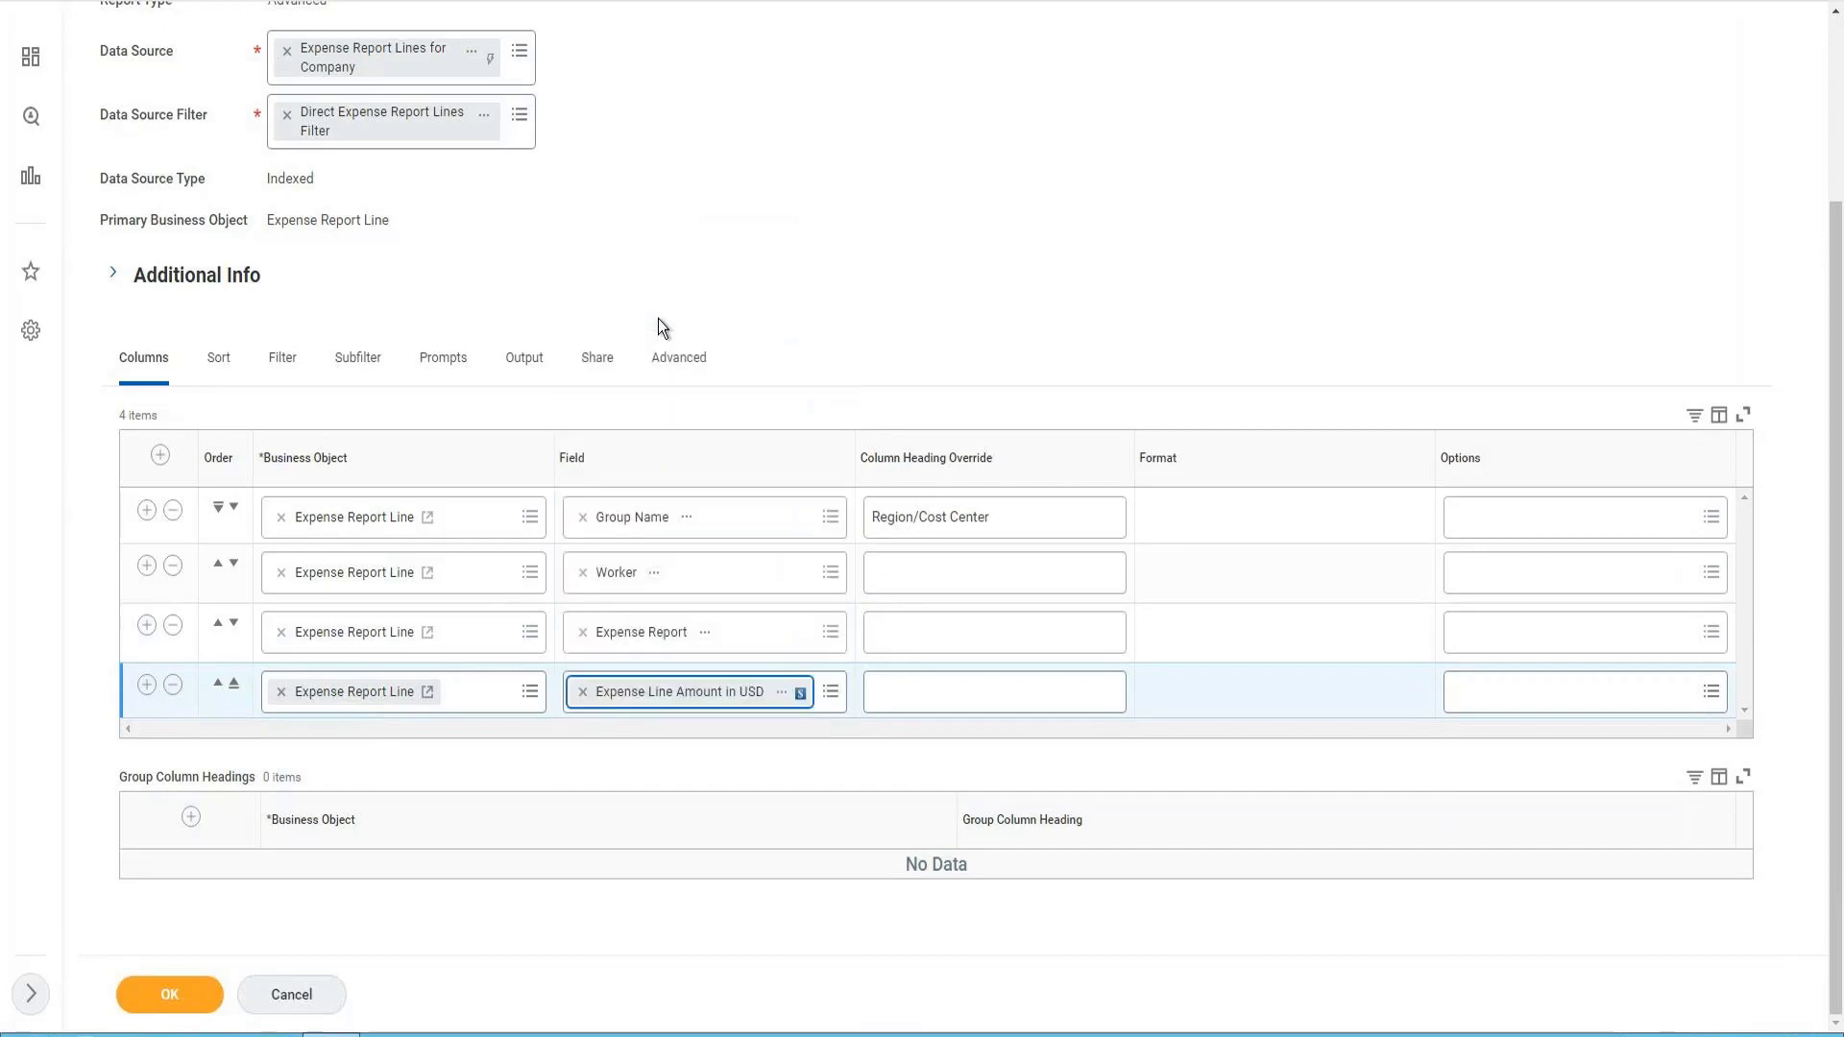
Add a fifth report column with the global Count field, and examine that field's description.
{"action": "left_click", "coordinate": [146, 689]}
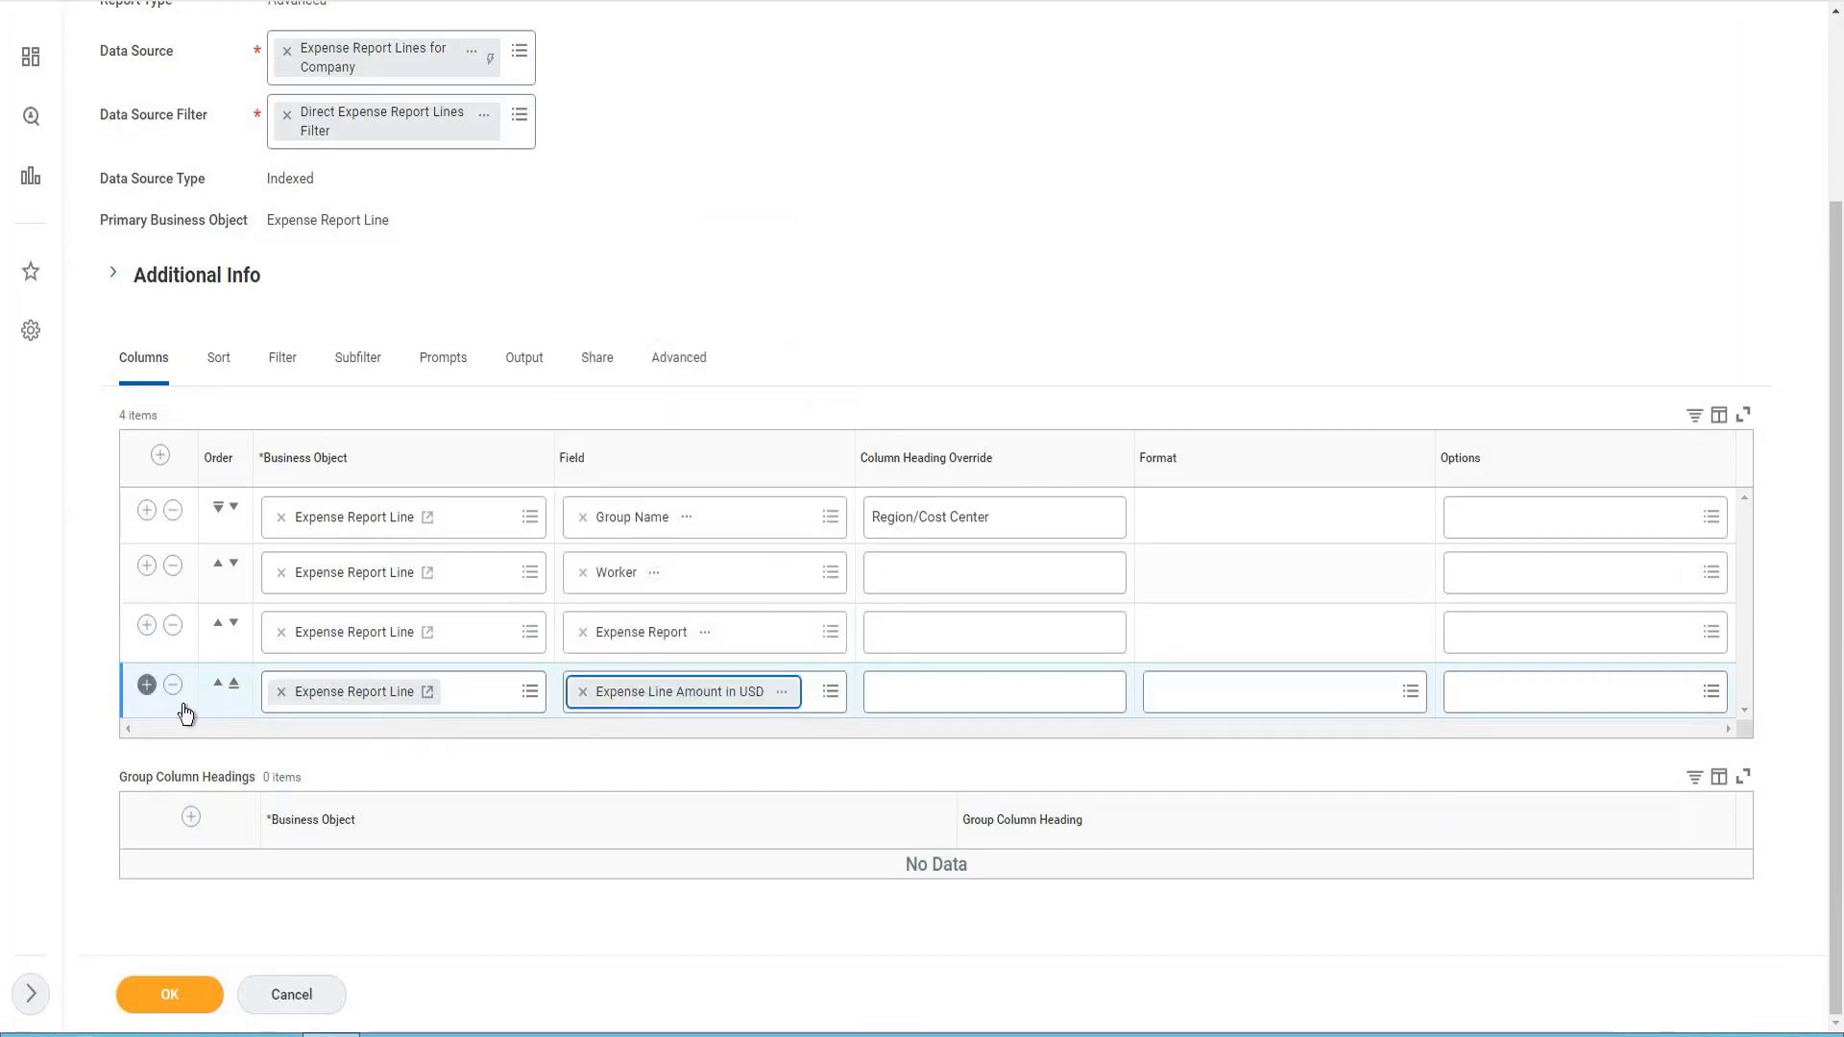
{"action": "left_click", "coordinate": [646, 751]}
{"action": "type", "text": "c"}
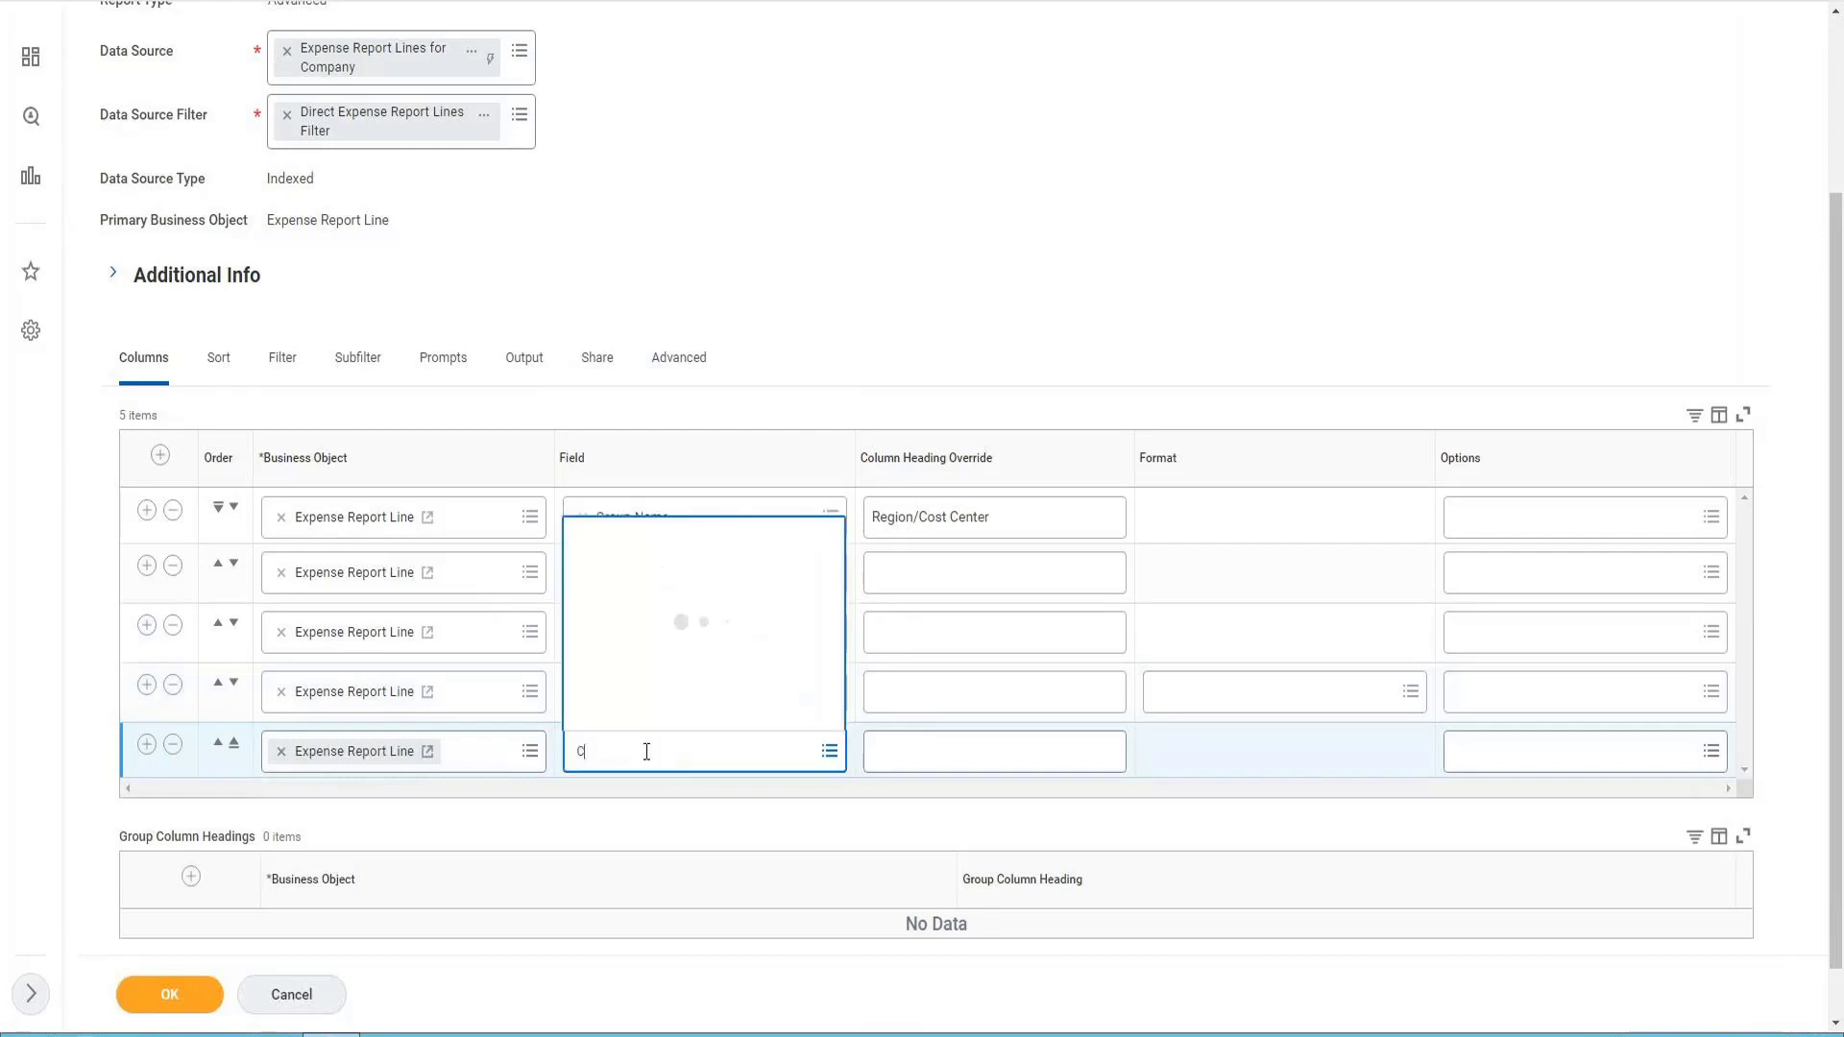
{"action": "type", "text": "ount"}
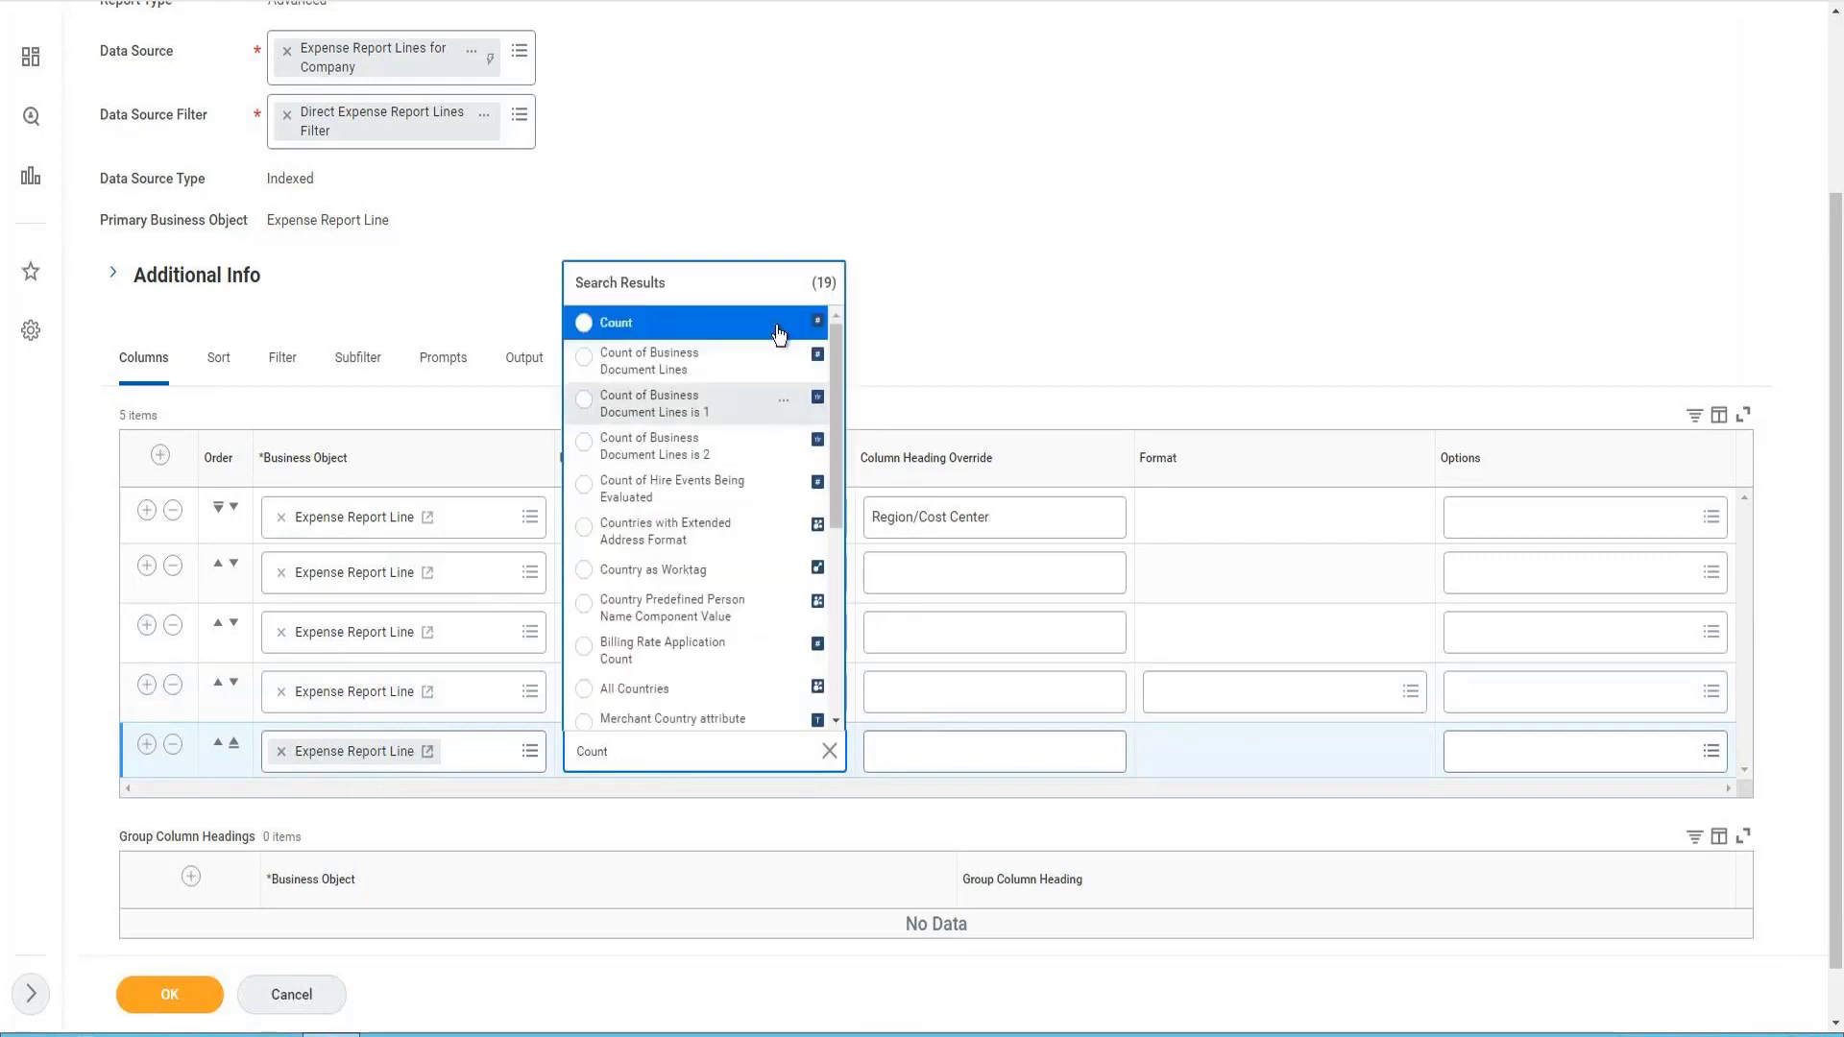
{"action": "mouse_move", "coordinate": [784, 329]}
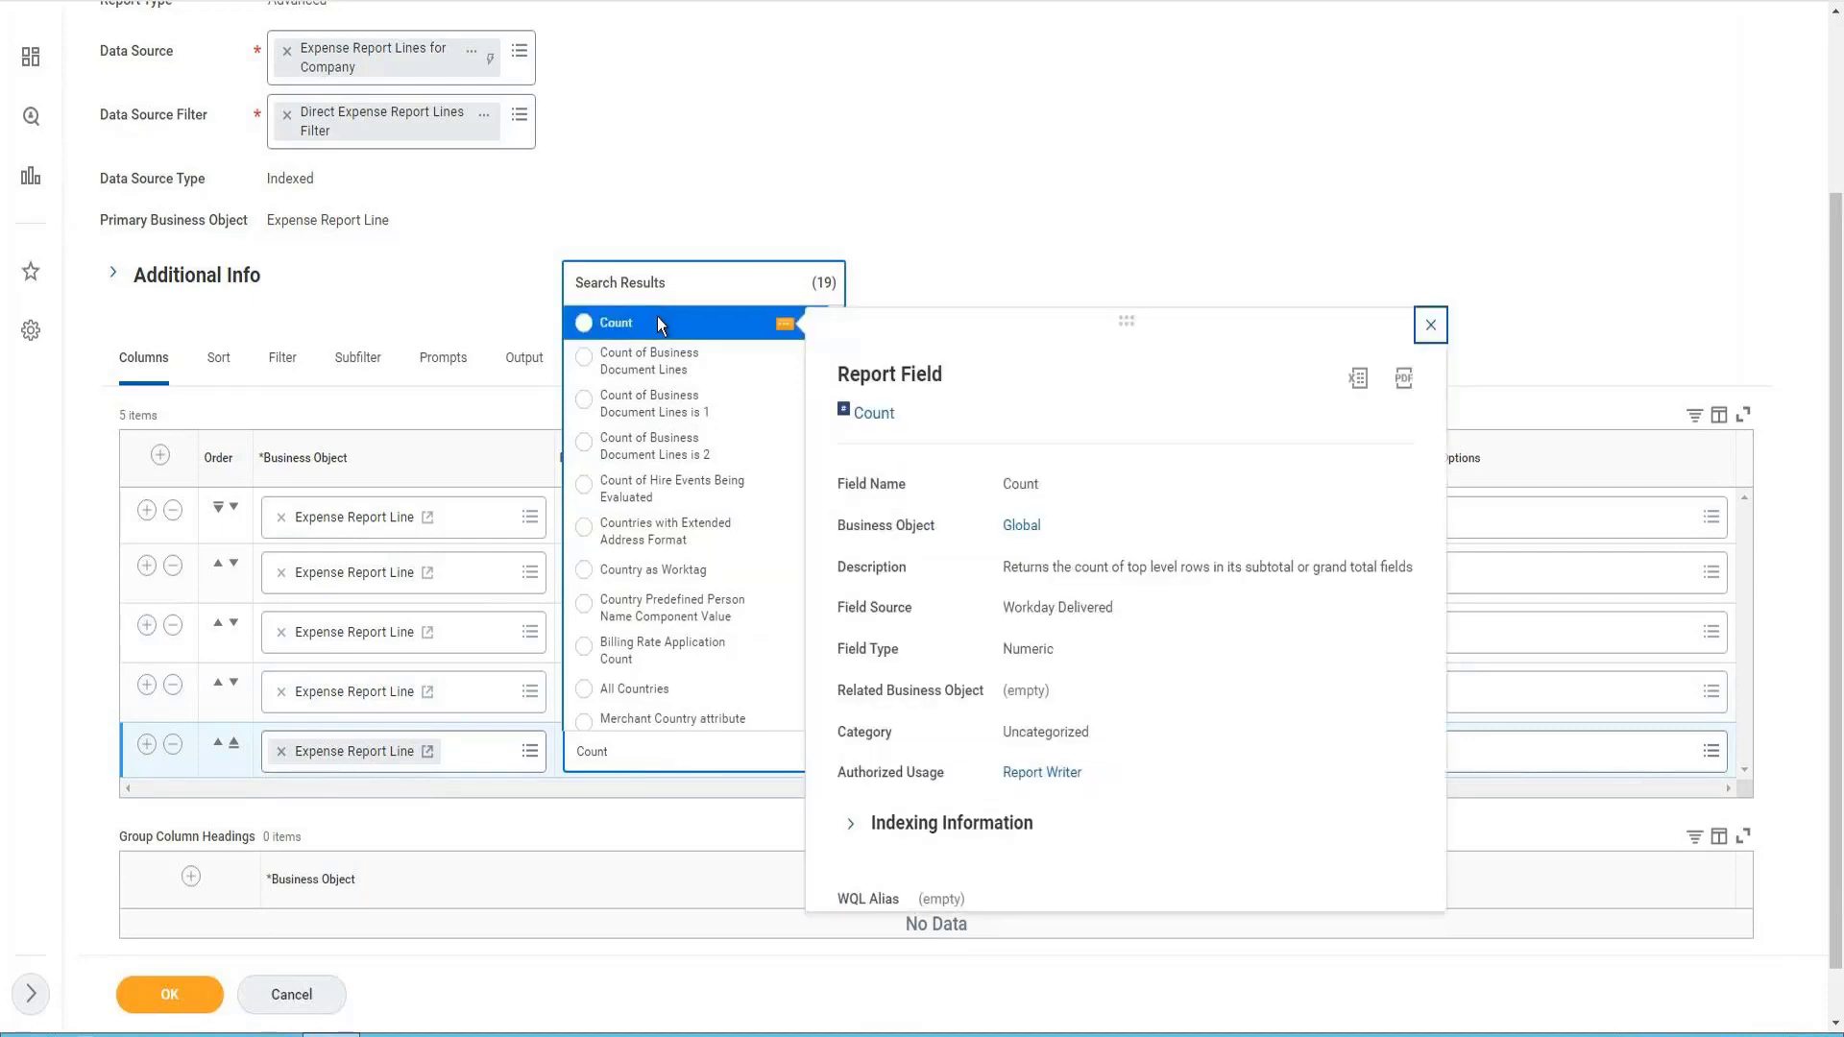
{"action": "left_click", "coordinate": [484, 418]}
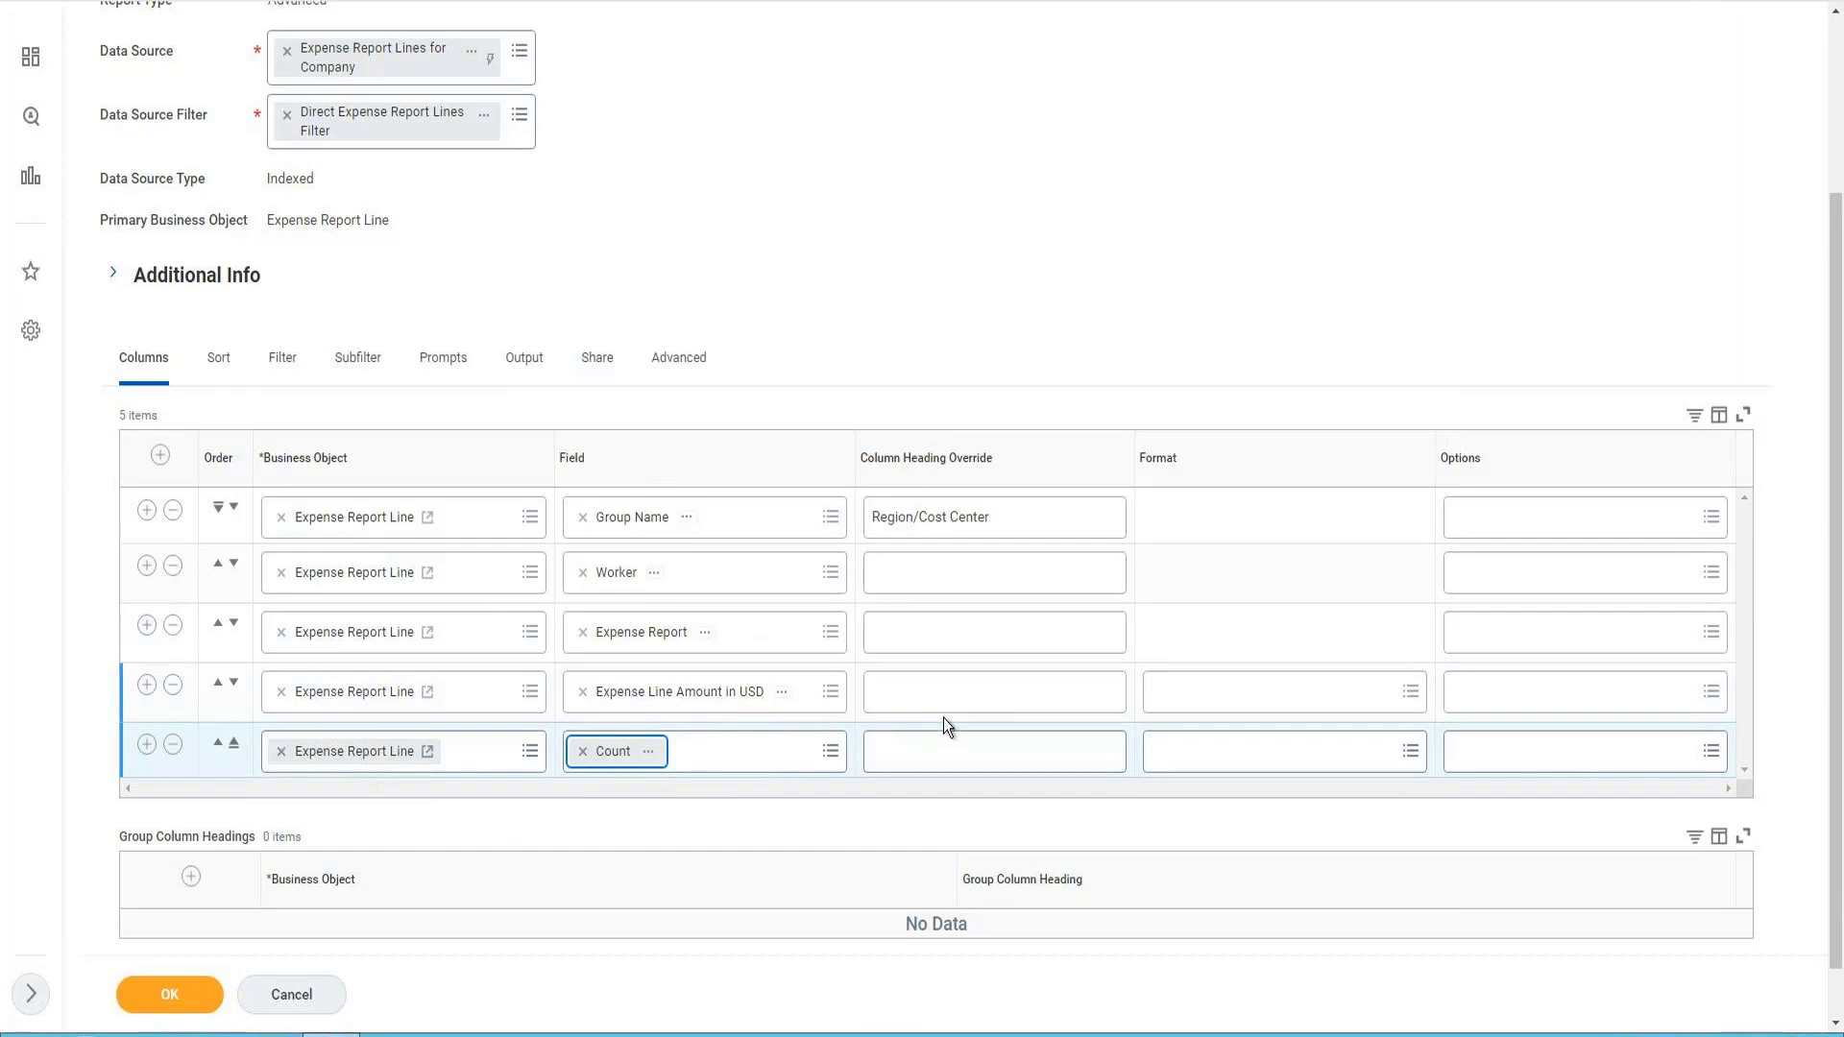
Assign the Sum option to the Expense Line Amount in USD column.
{"action": "left_click", "coordinate": [1609, 689]}
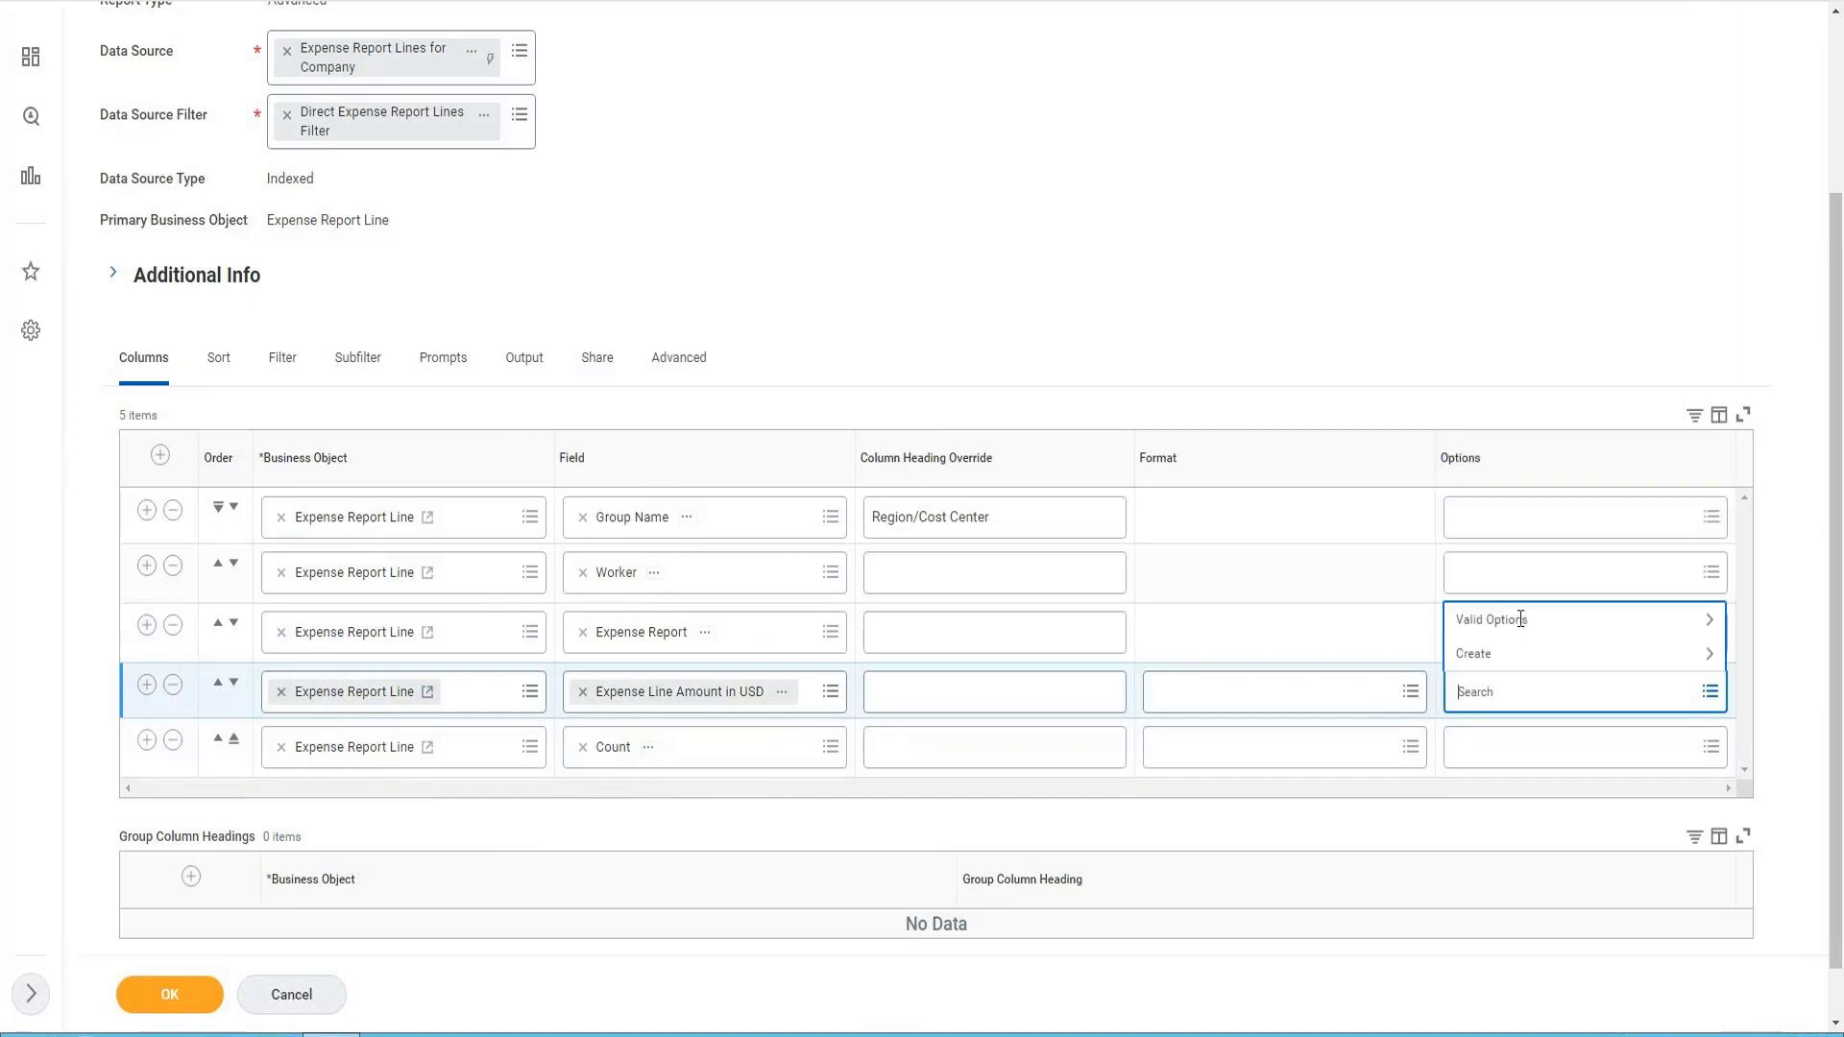
{"action": "left_click", "coordinate": [1520, 622]}
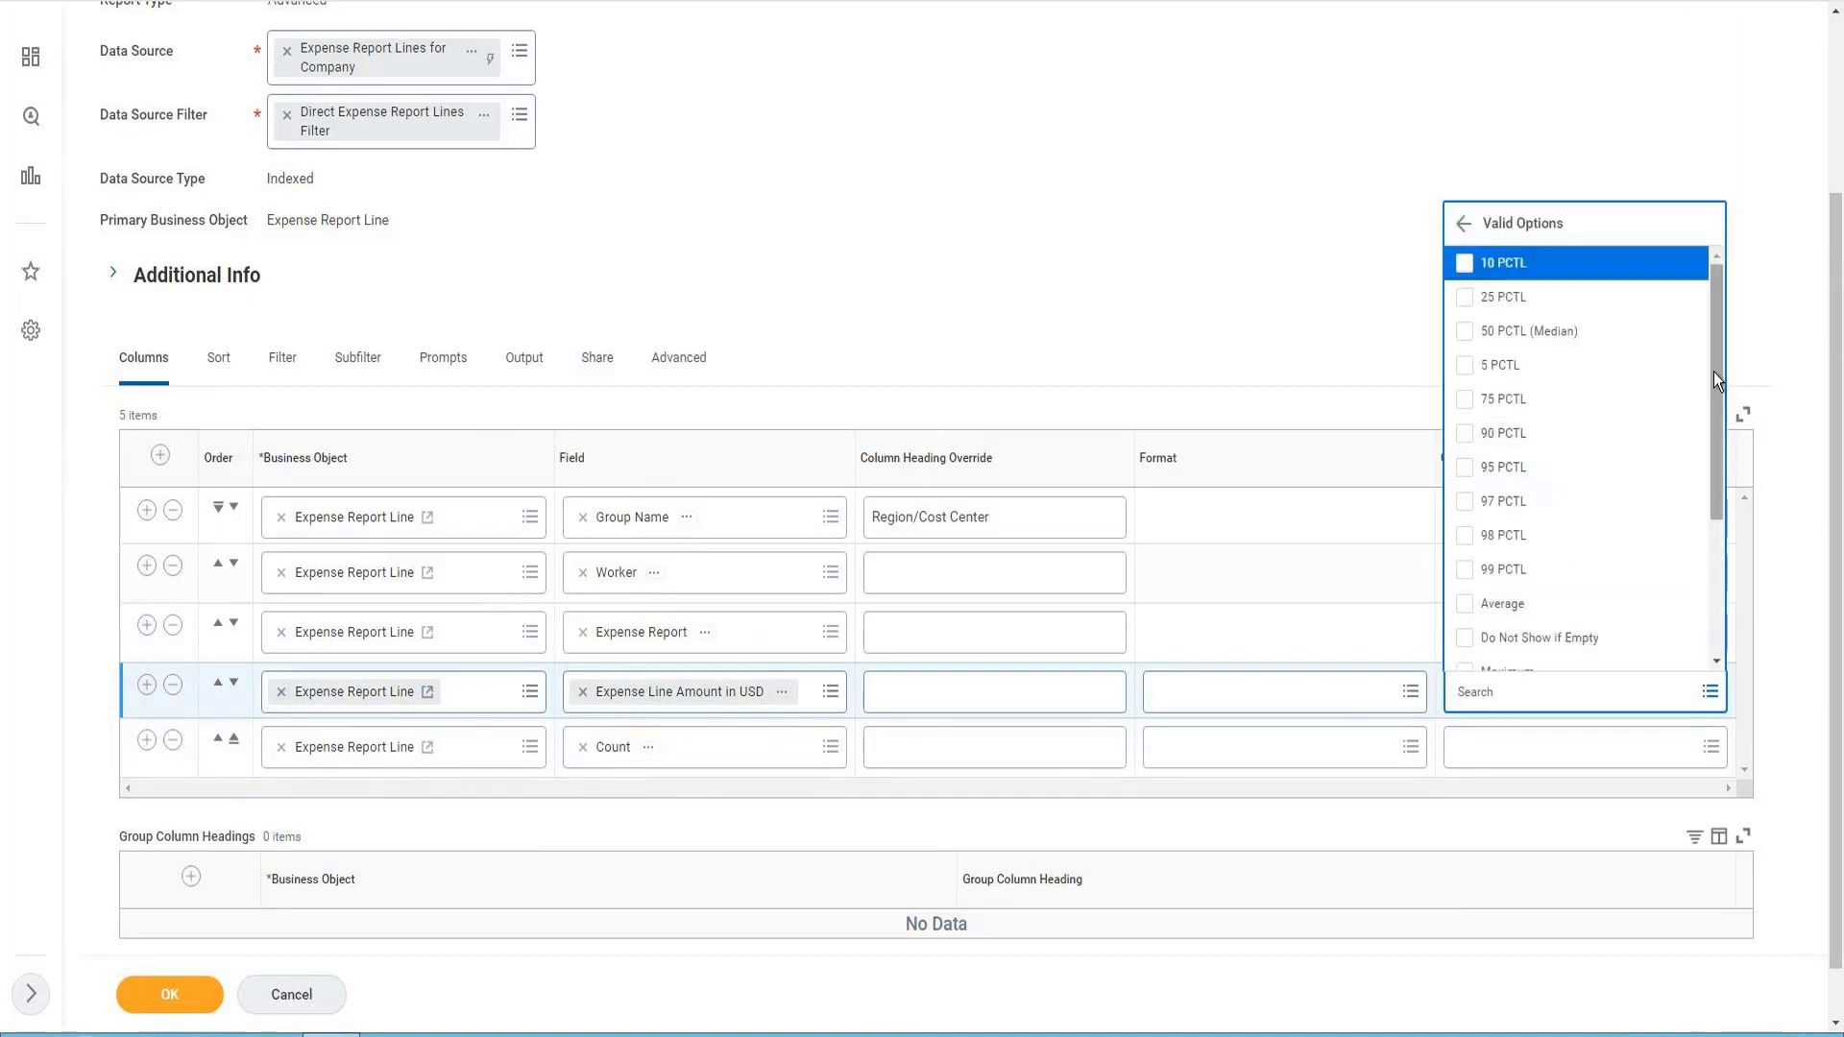
{"action": "left_click_drag", "start_coordinate": [1717, 382], "coordinate": [1594, 509]}
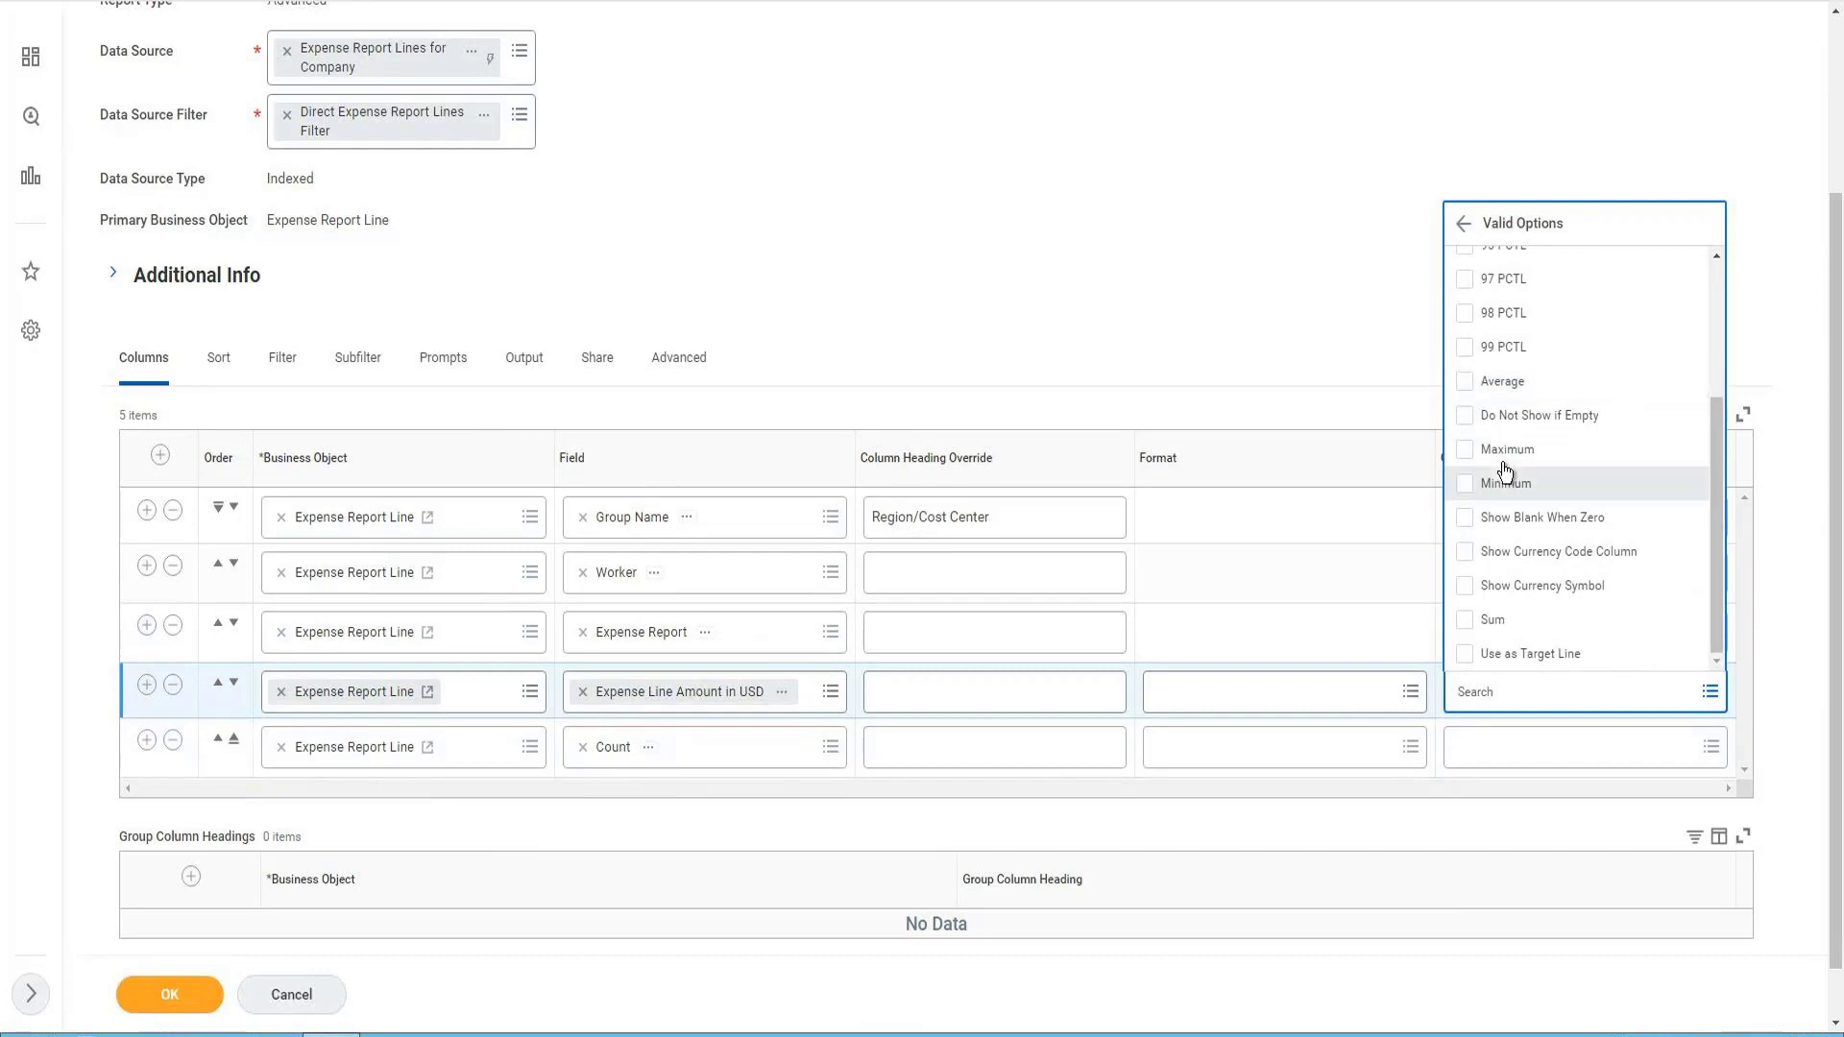
{"action": "left_click", "coordinate": [1464, 622]}
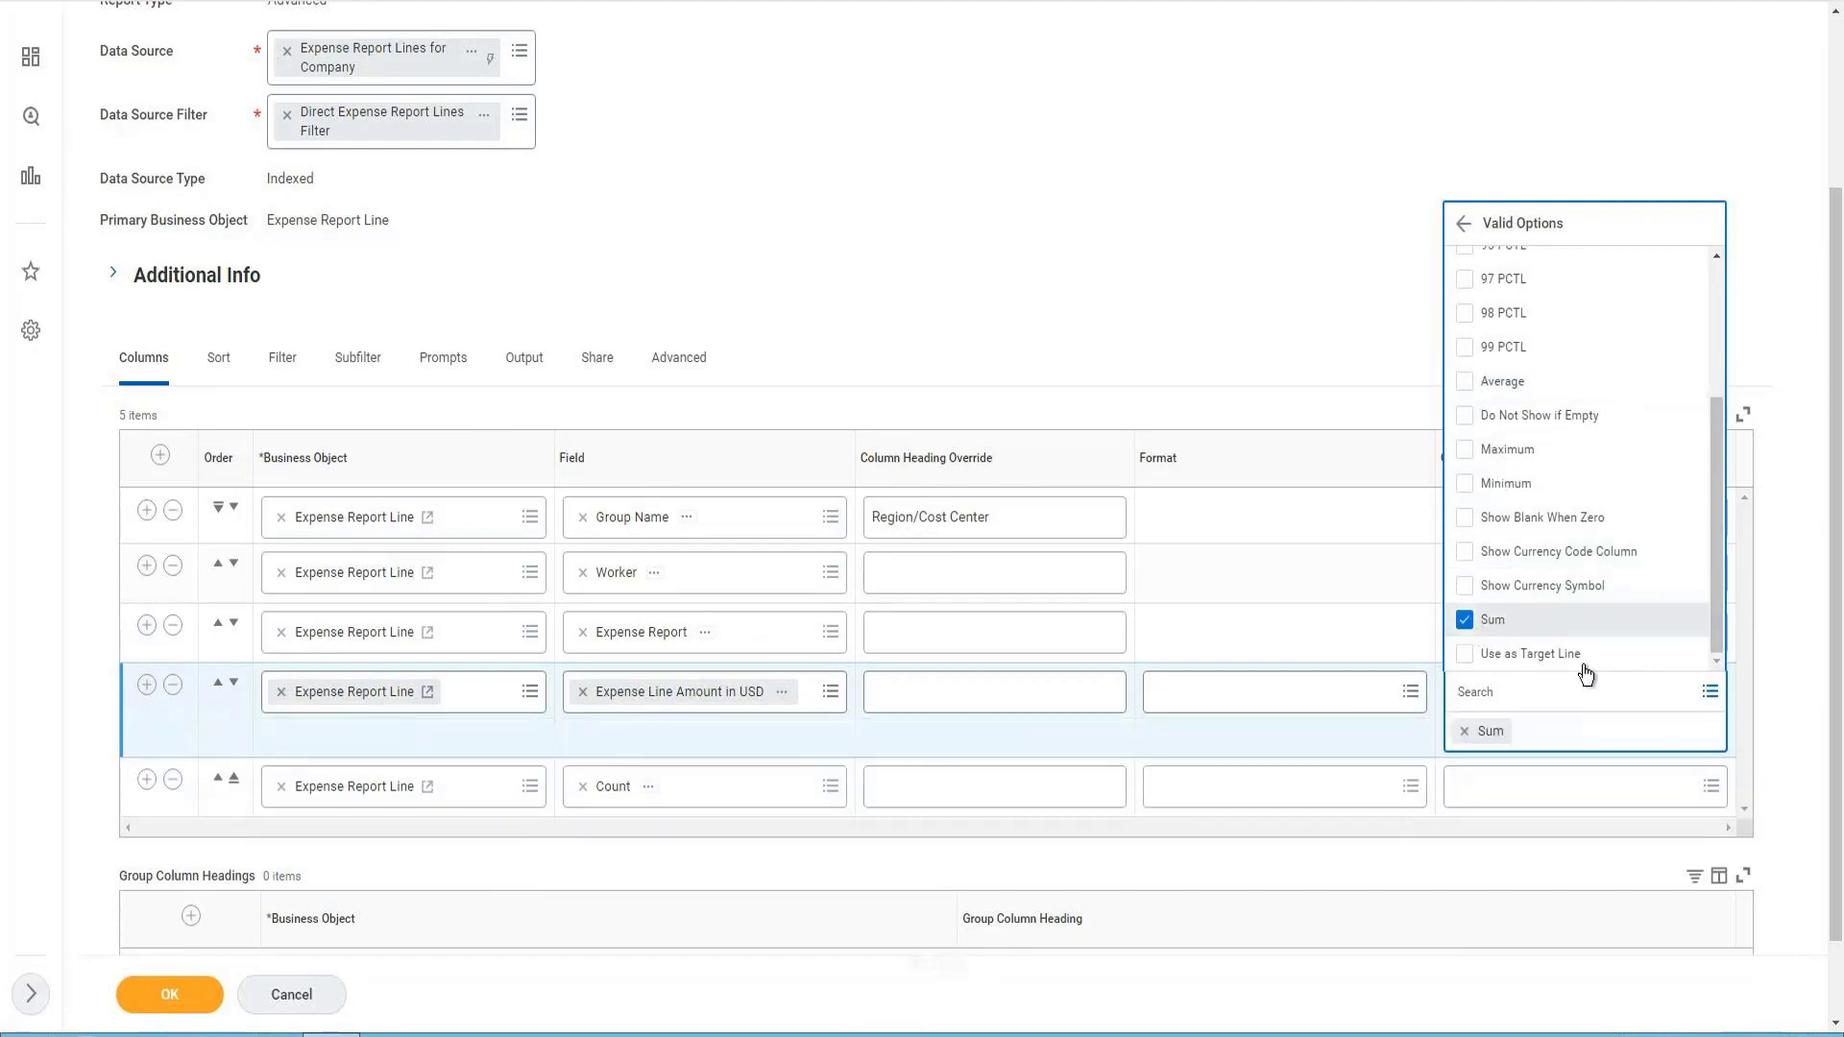
{"action": "left_click", "coordinate": [1032, 526]}
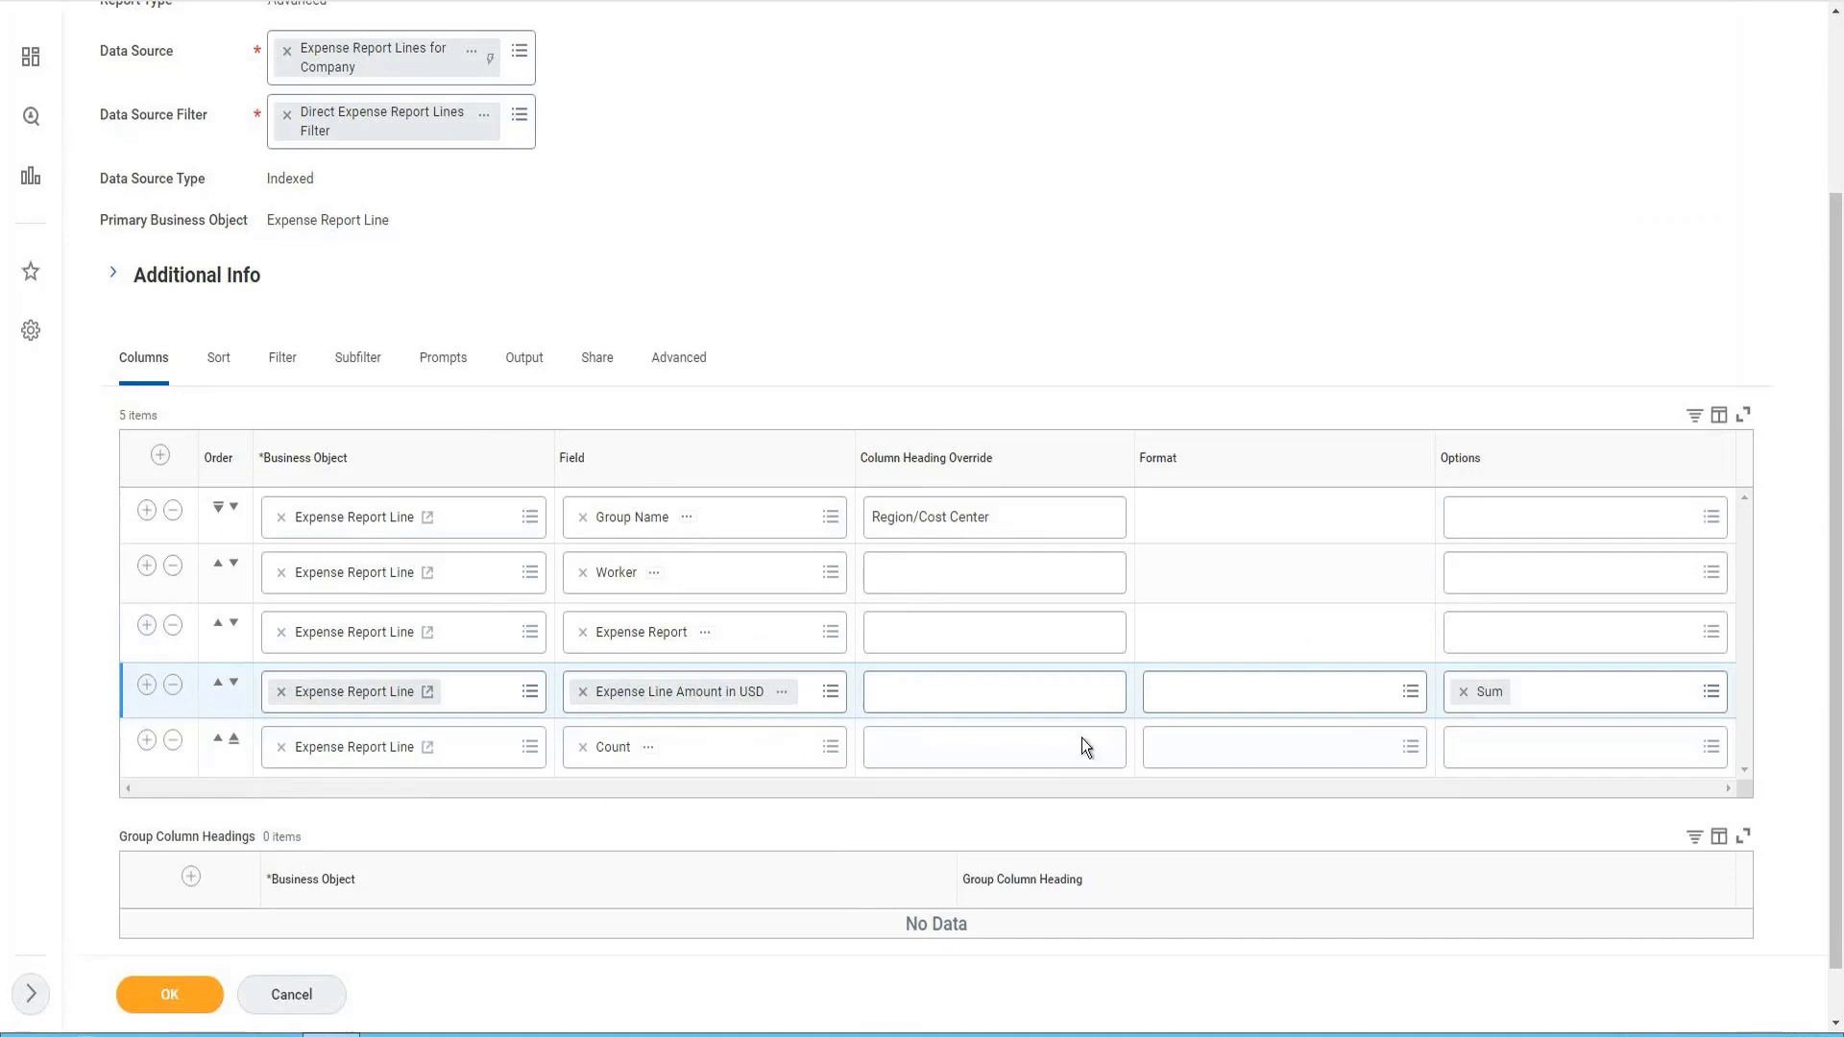
Add the Show Currency Symbol option to the Expense Line Amount in USD column.
{"action": "left_click", "coordinate": [1588, 696]}
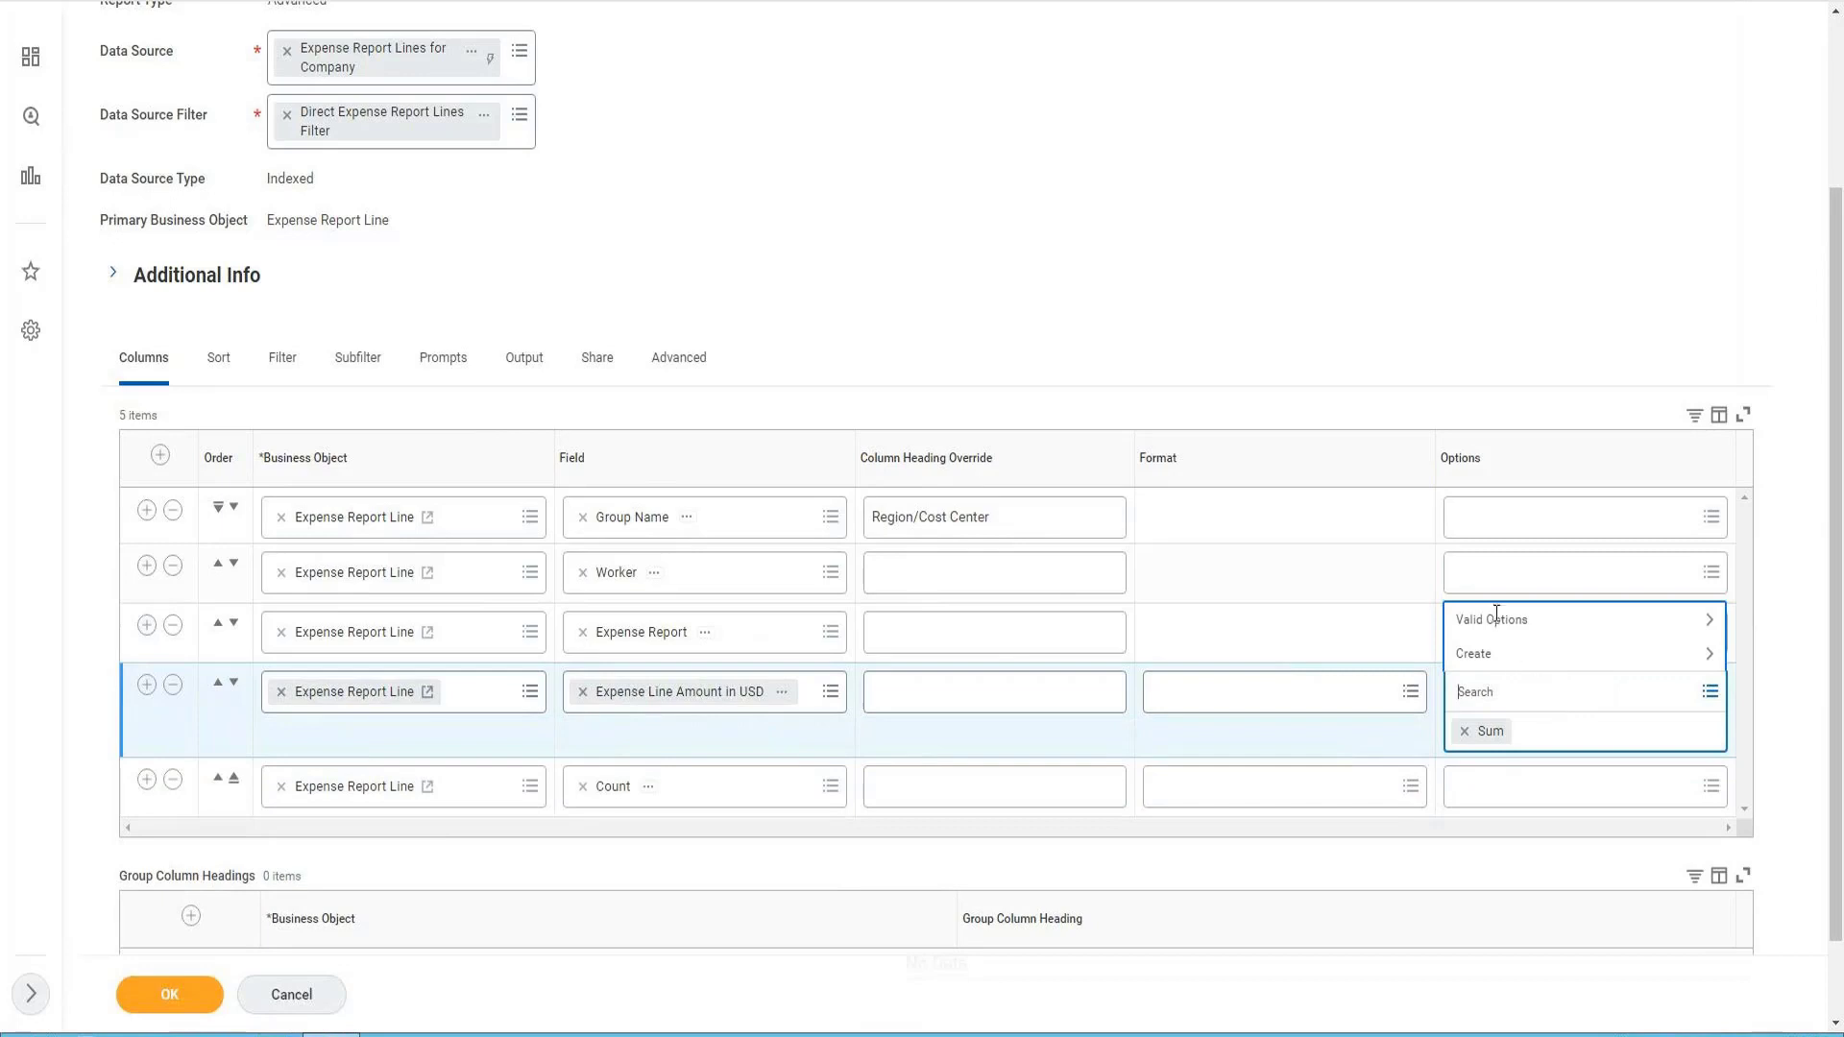
{"action": "left_click", "coordinate": [1496, 622]}
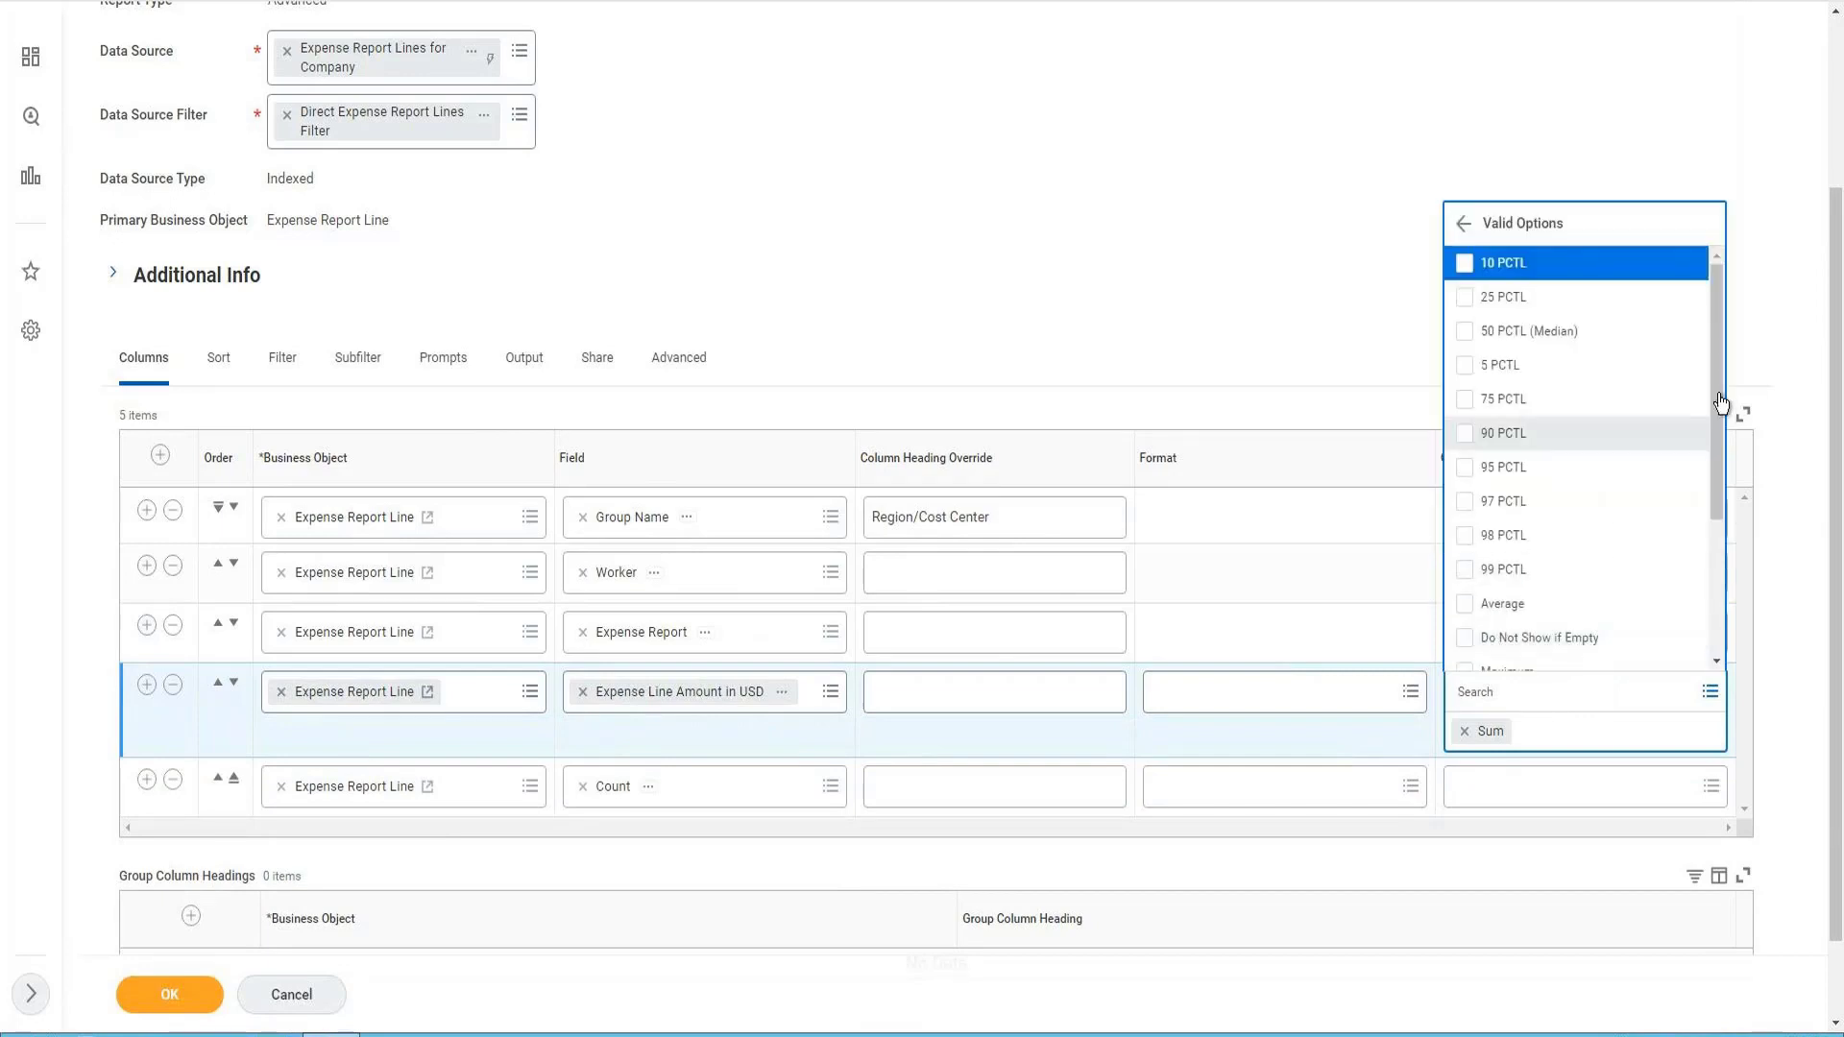
{"action": "scroll", "coordinate": [1715, 432], "scroll_direction": "down", "scroll_amount": 1}
{"action": "scroll", "coordinate": [1701, 499], "scroll_direction": "down", "scroll_amount": 2}
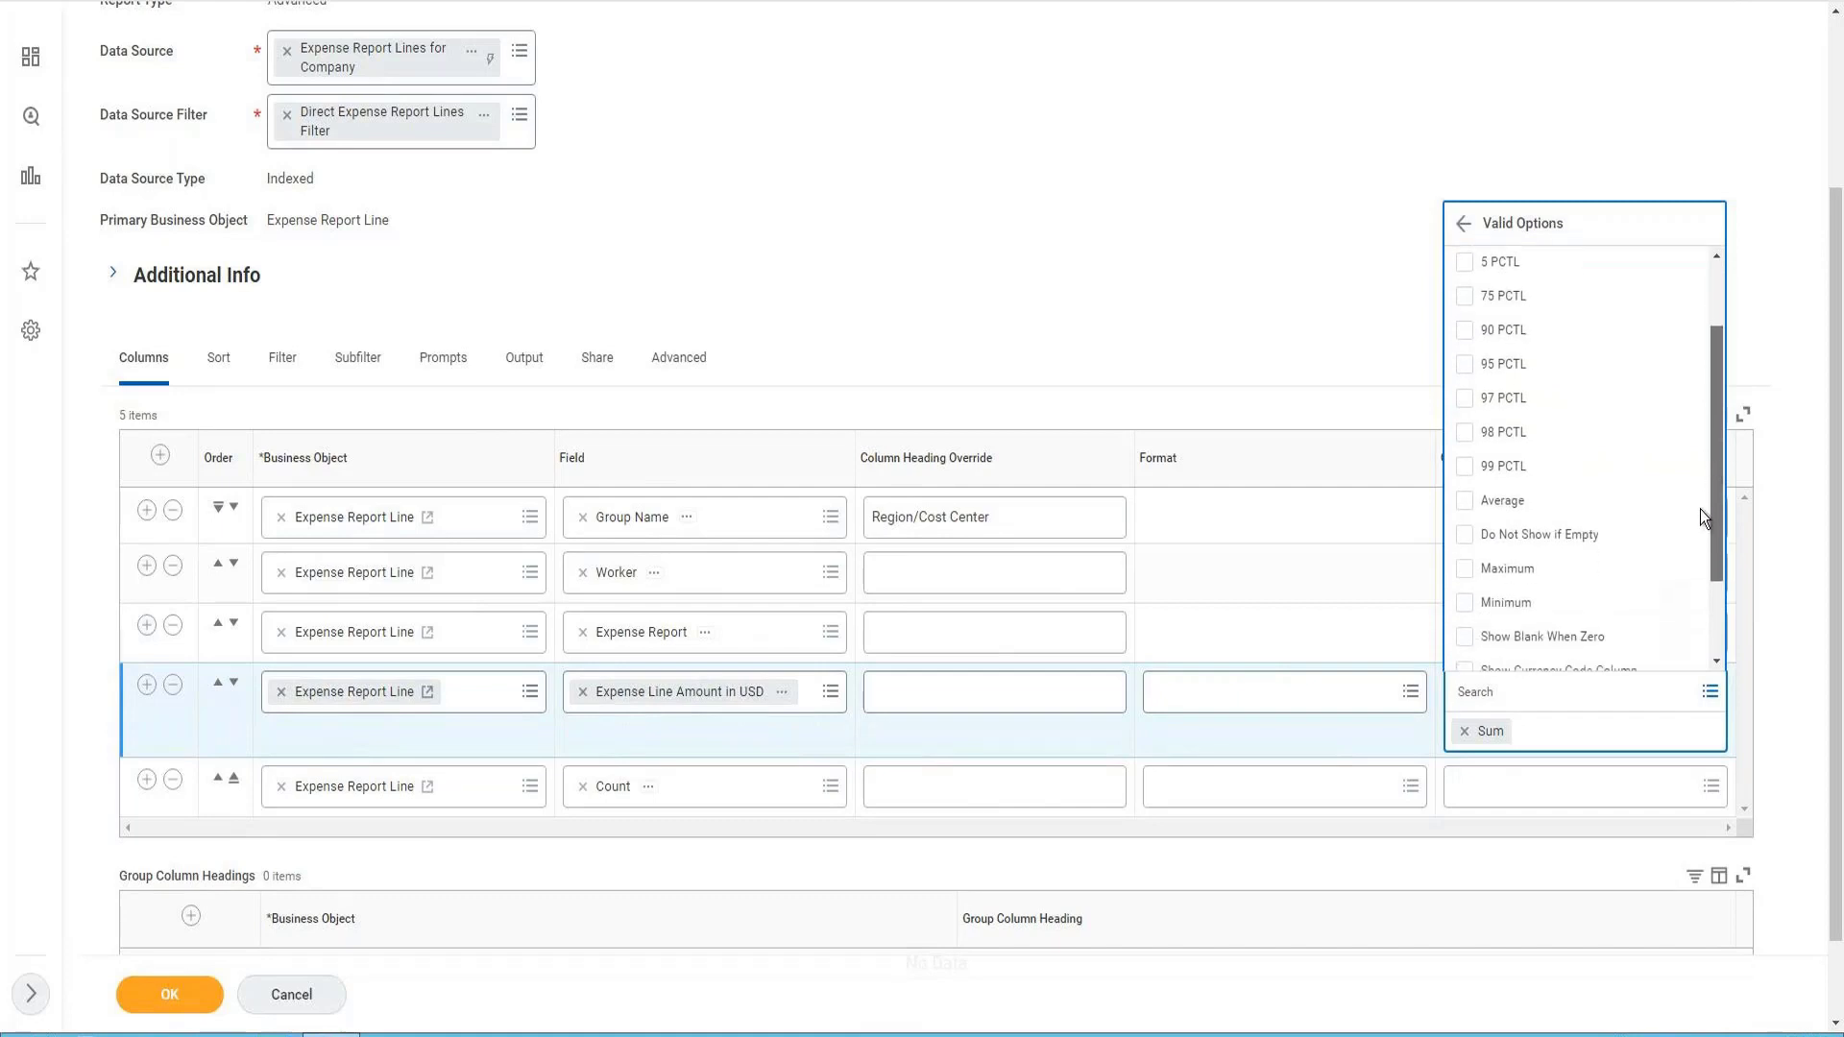
{"action": "scroll", "coordinate": [1700, 516], "scroll_direction": "down", "scroll_amount": 3}
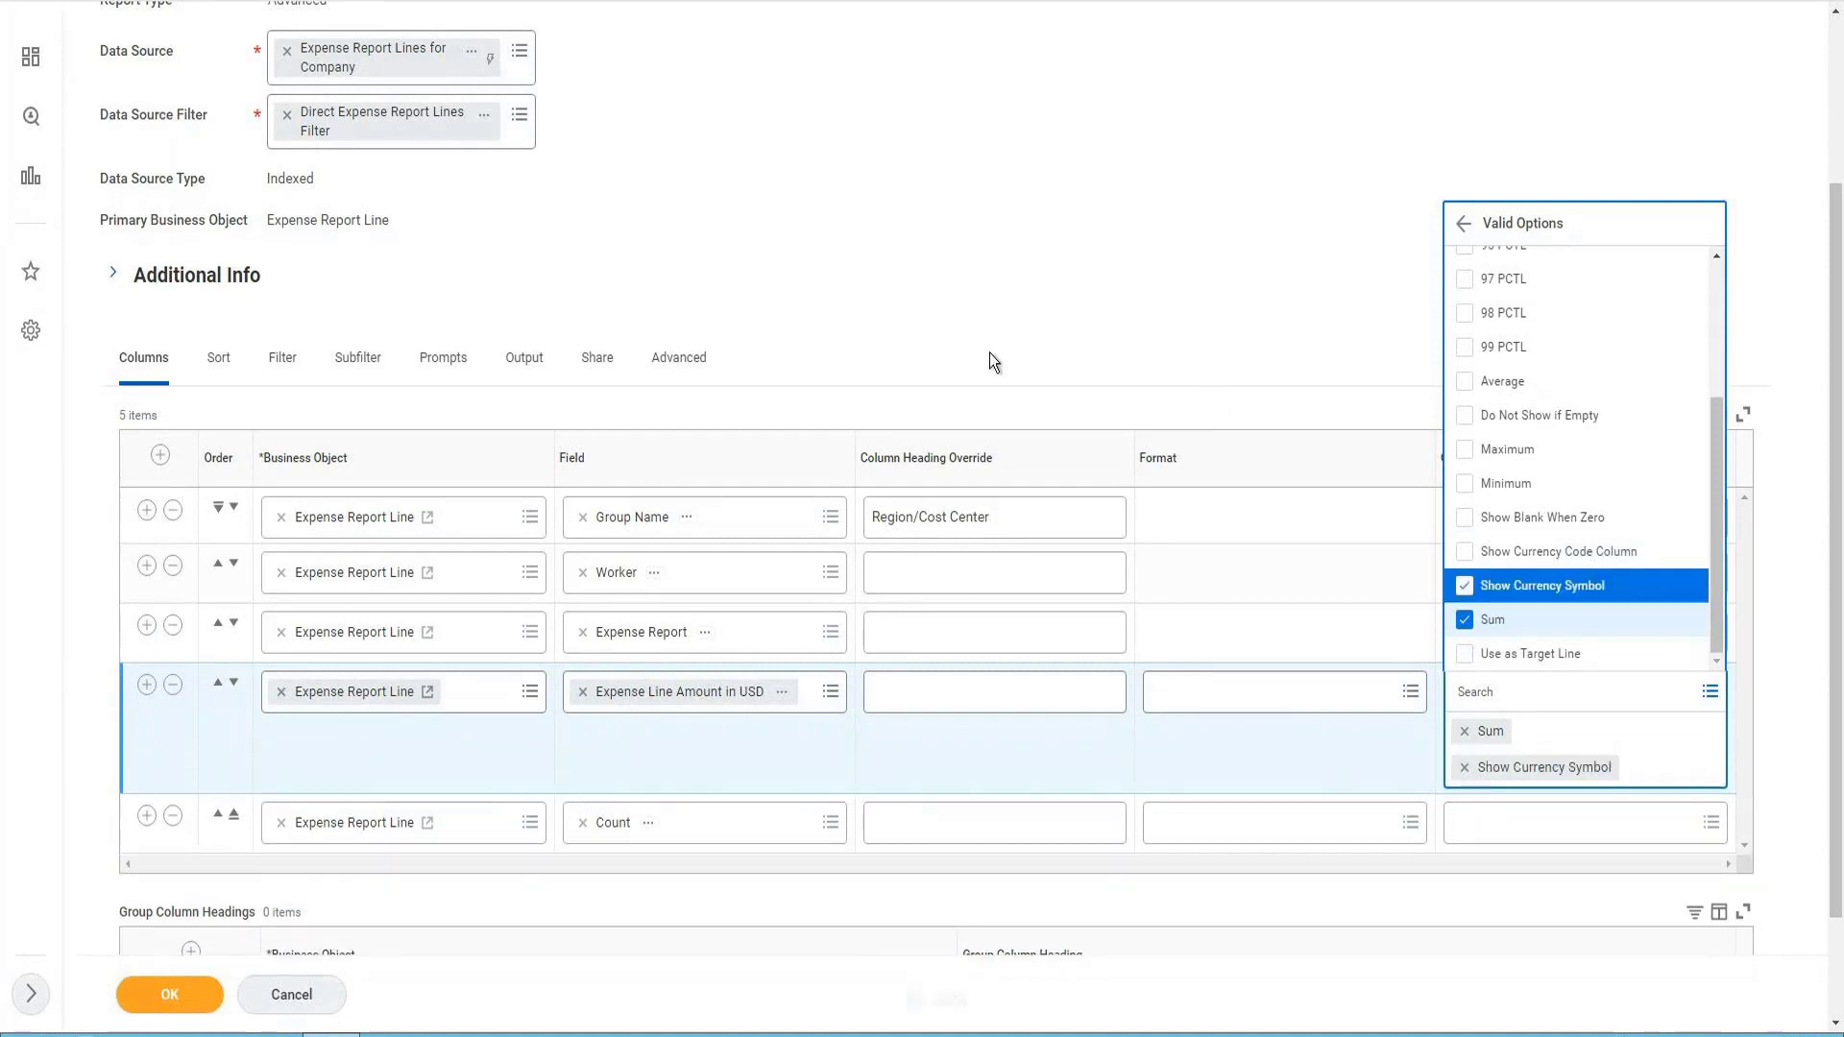
{"action": "left_click", "coordinate": [989, 353]}
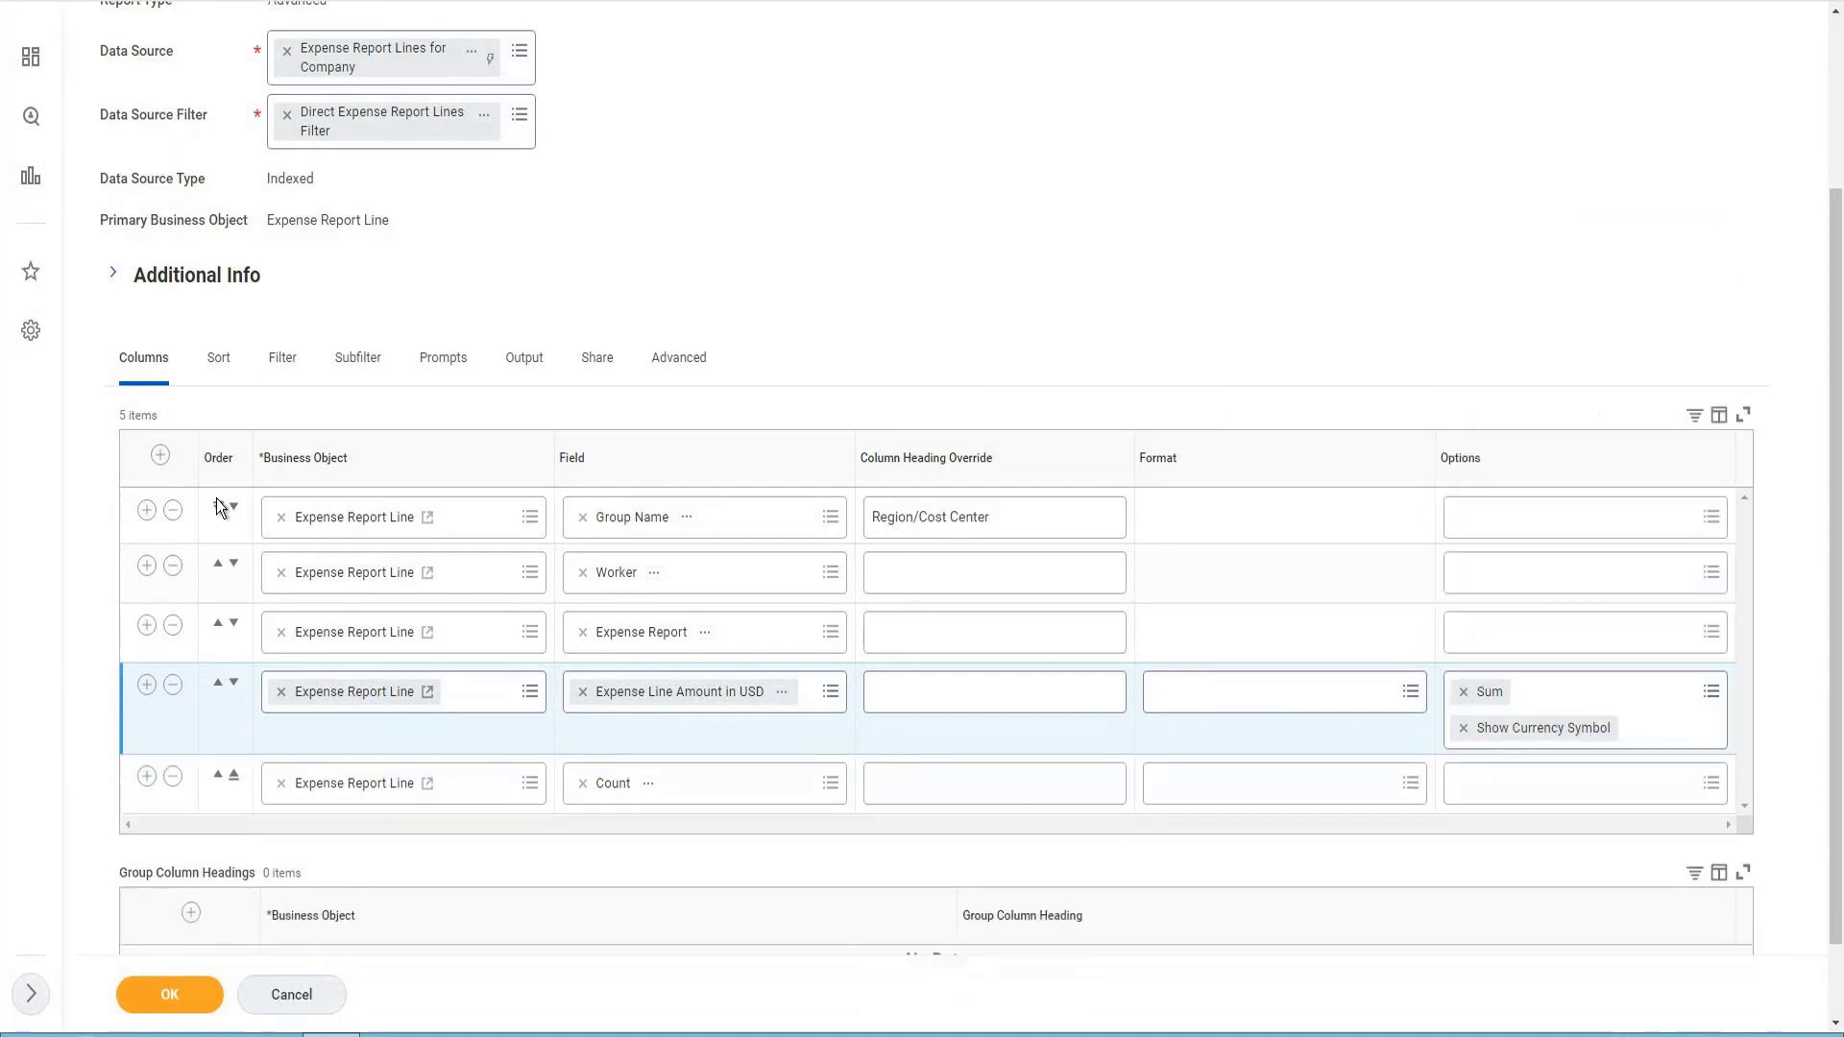
Add two rows to the report's Sort and Group settings and set the first row's field to Region.
{"action": "left_click", "coordinate": [218, 357]}
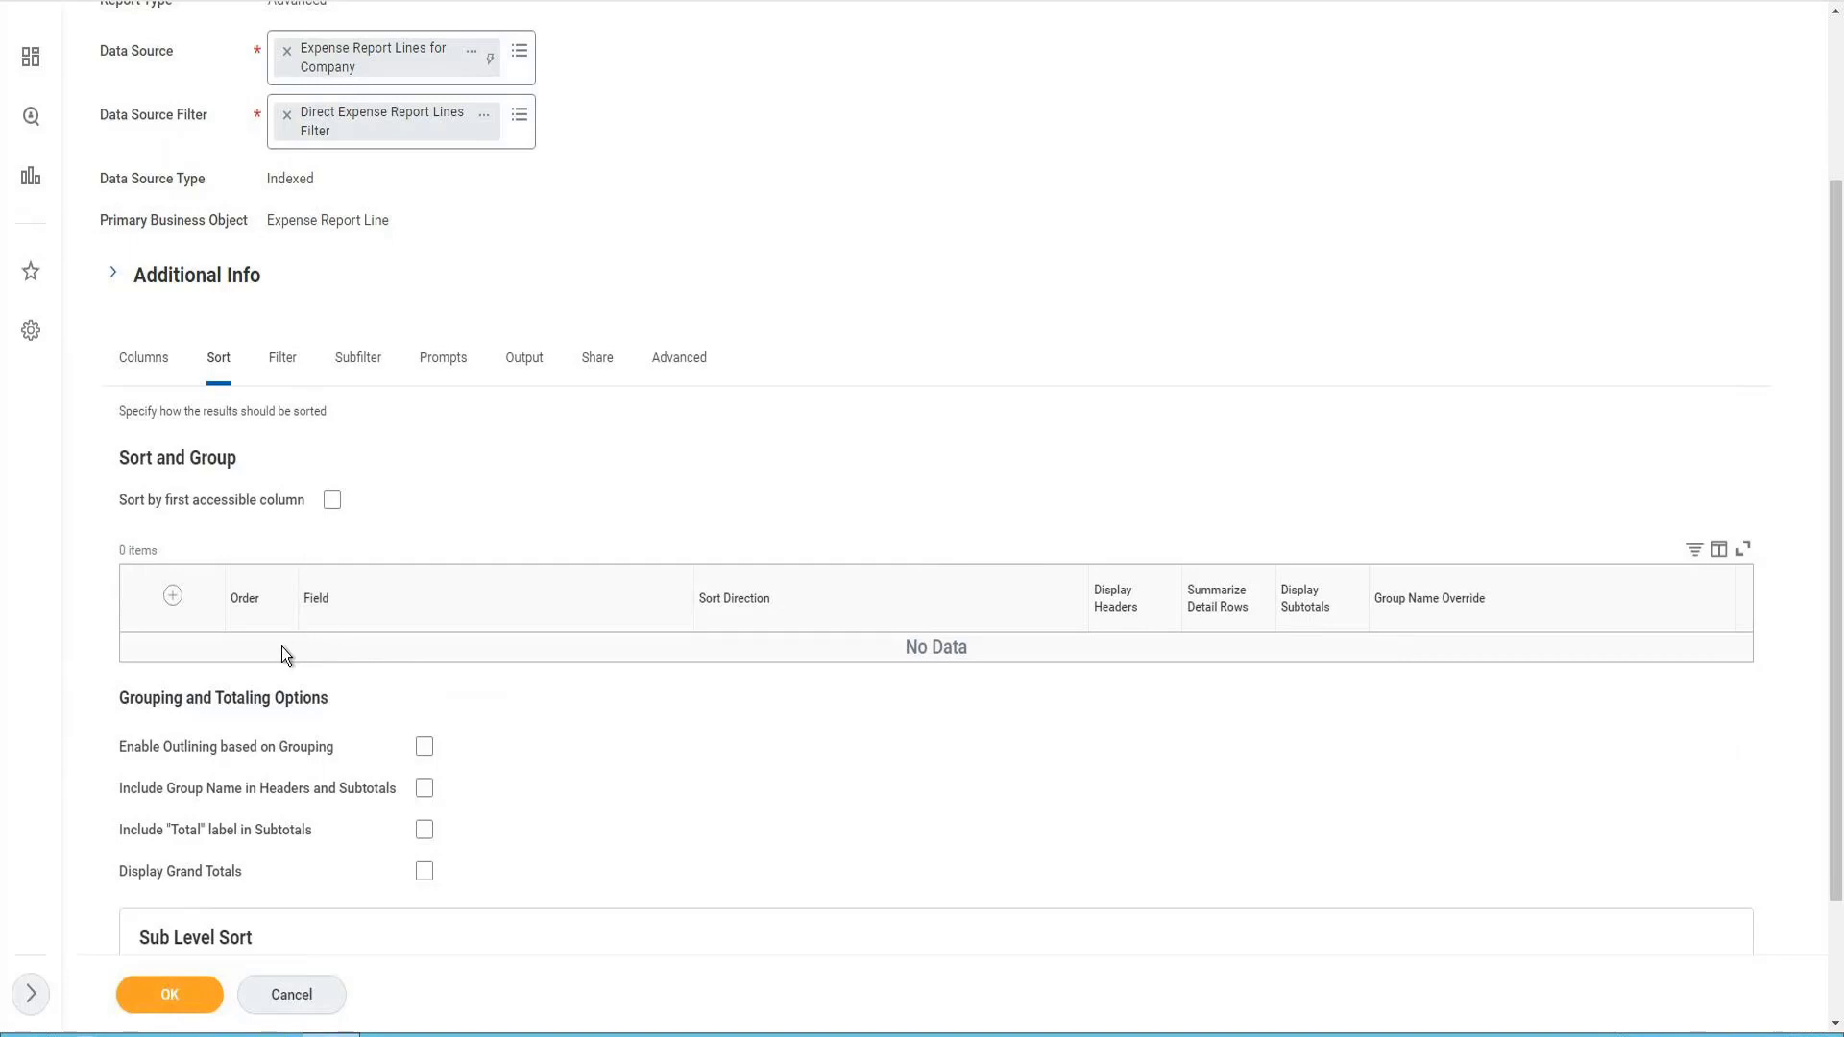
{"action": "left_click", "coordinate": [173, 596]}
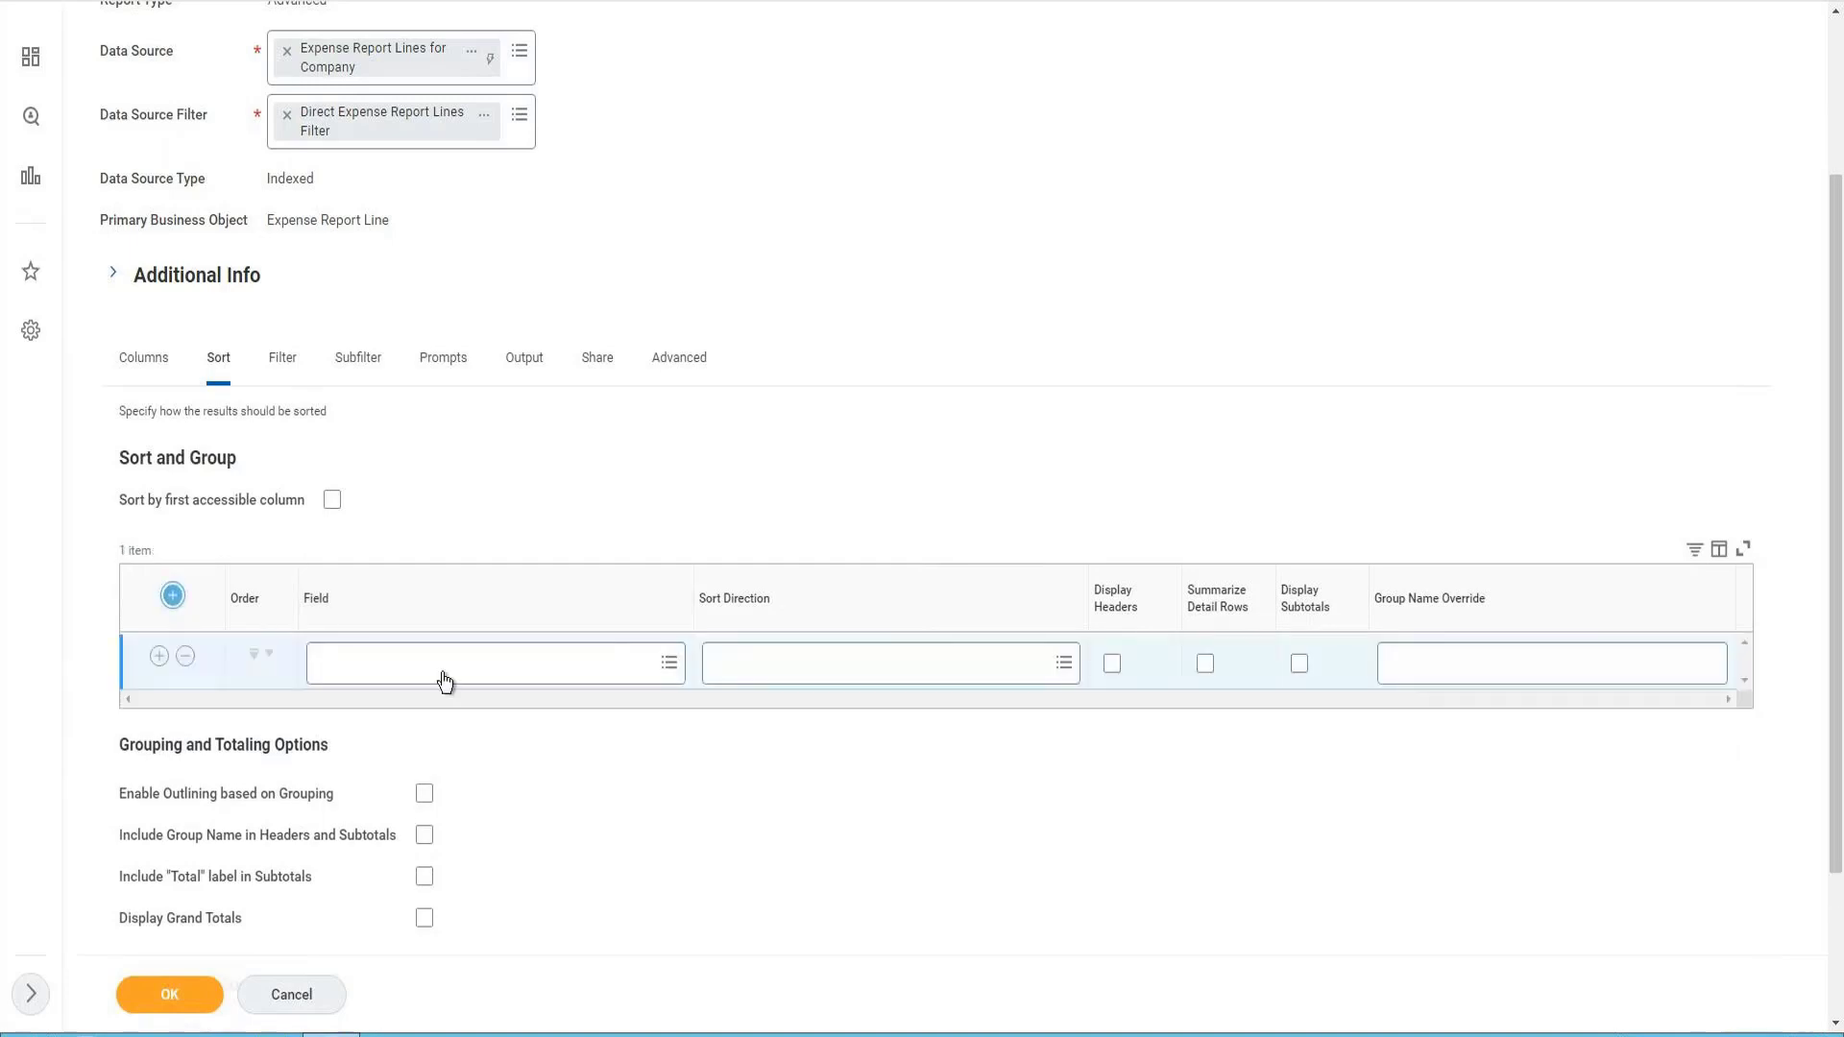
{"action": "left_click", "coordinate": [445, 681]}
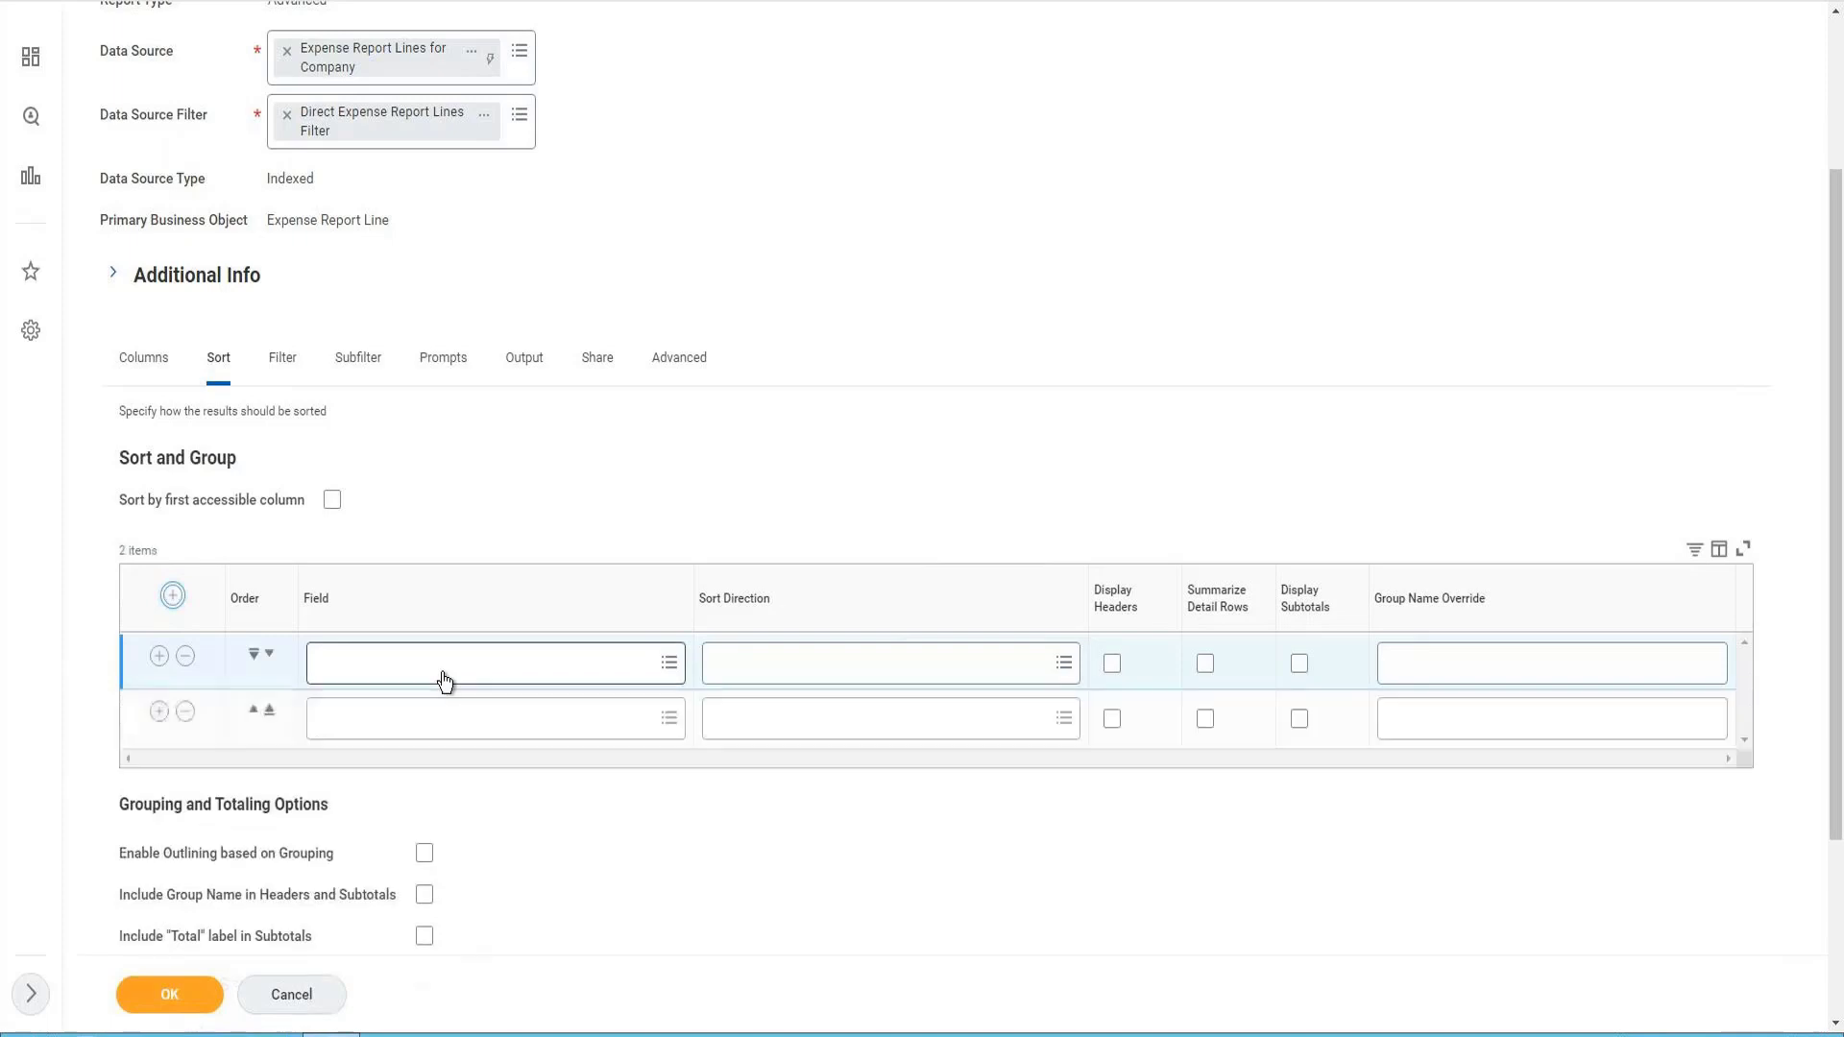
{"action": "left_click", "coordinate": [444, 681]}
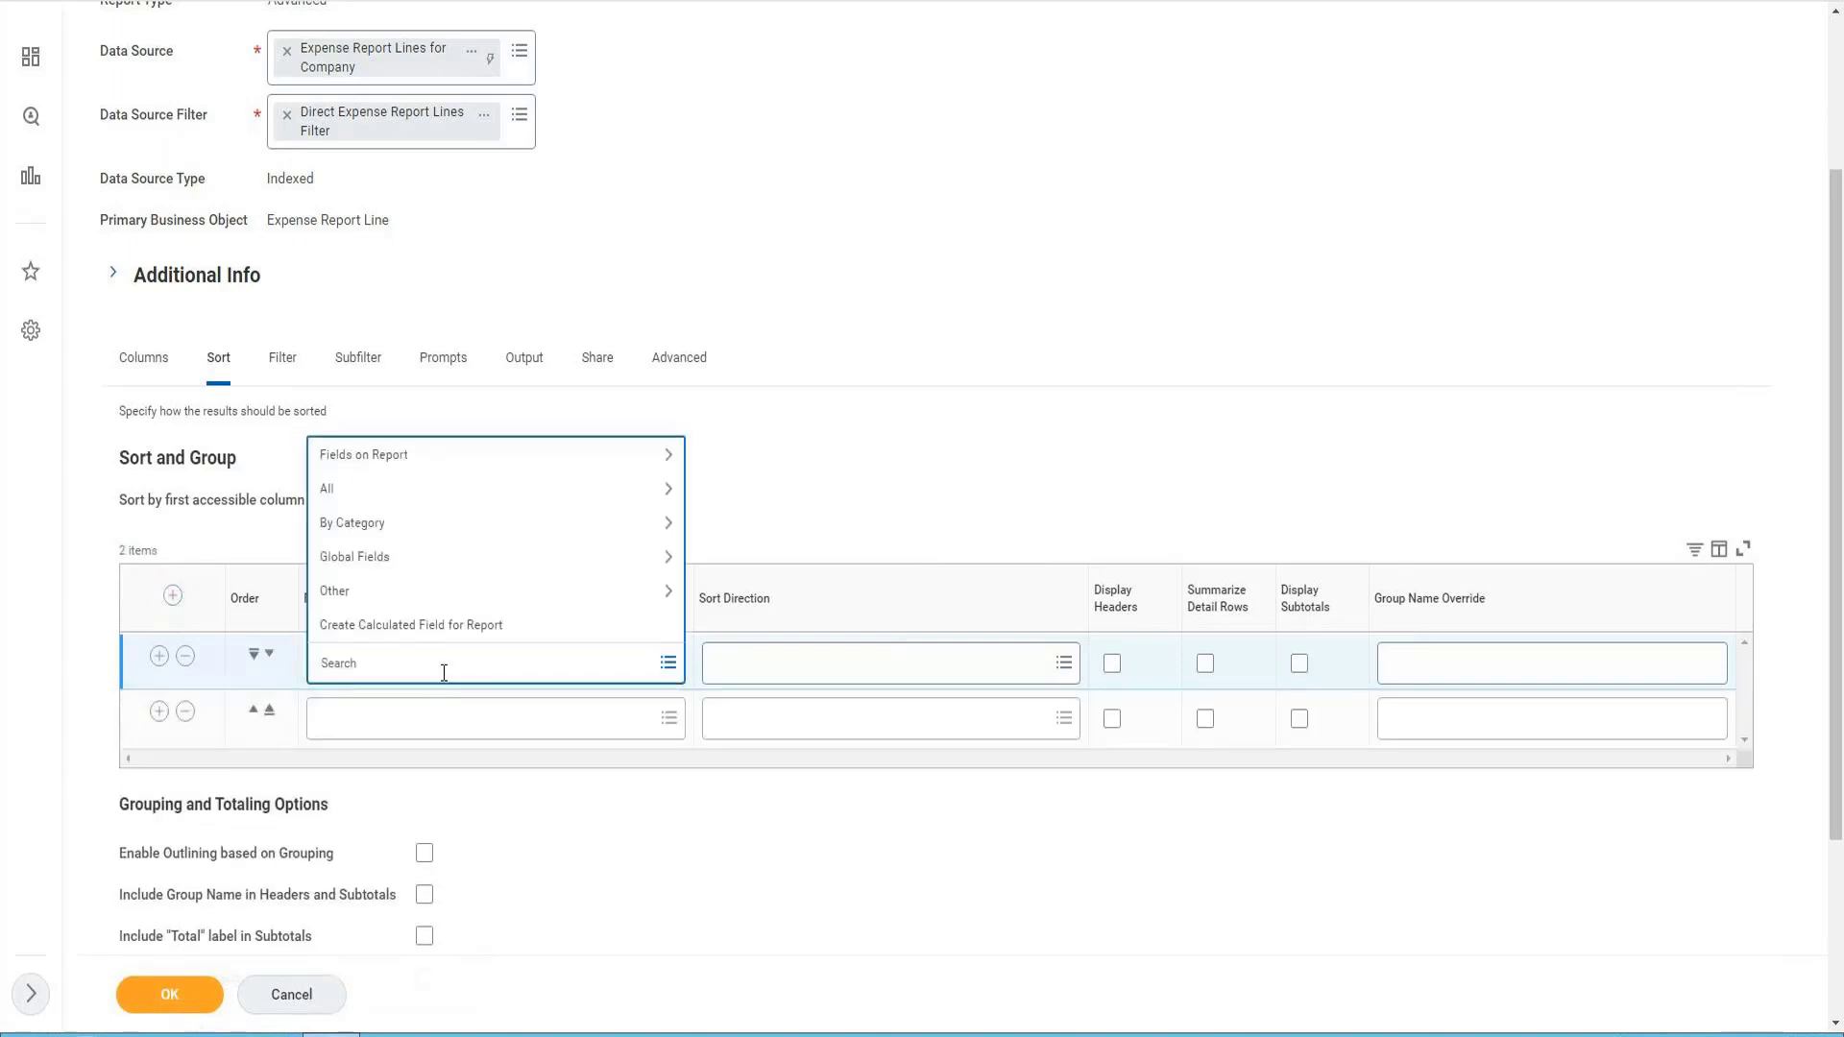
{"action": "type", "text": "Region"}
{"action": "key", "text": "Return"}
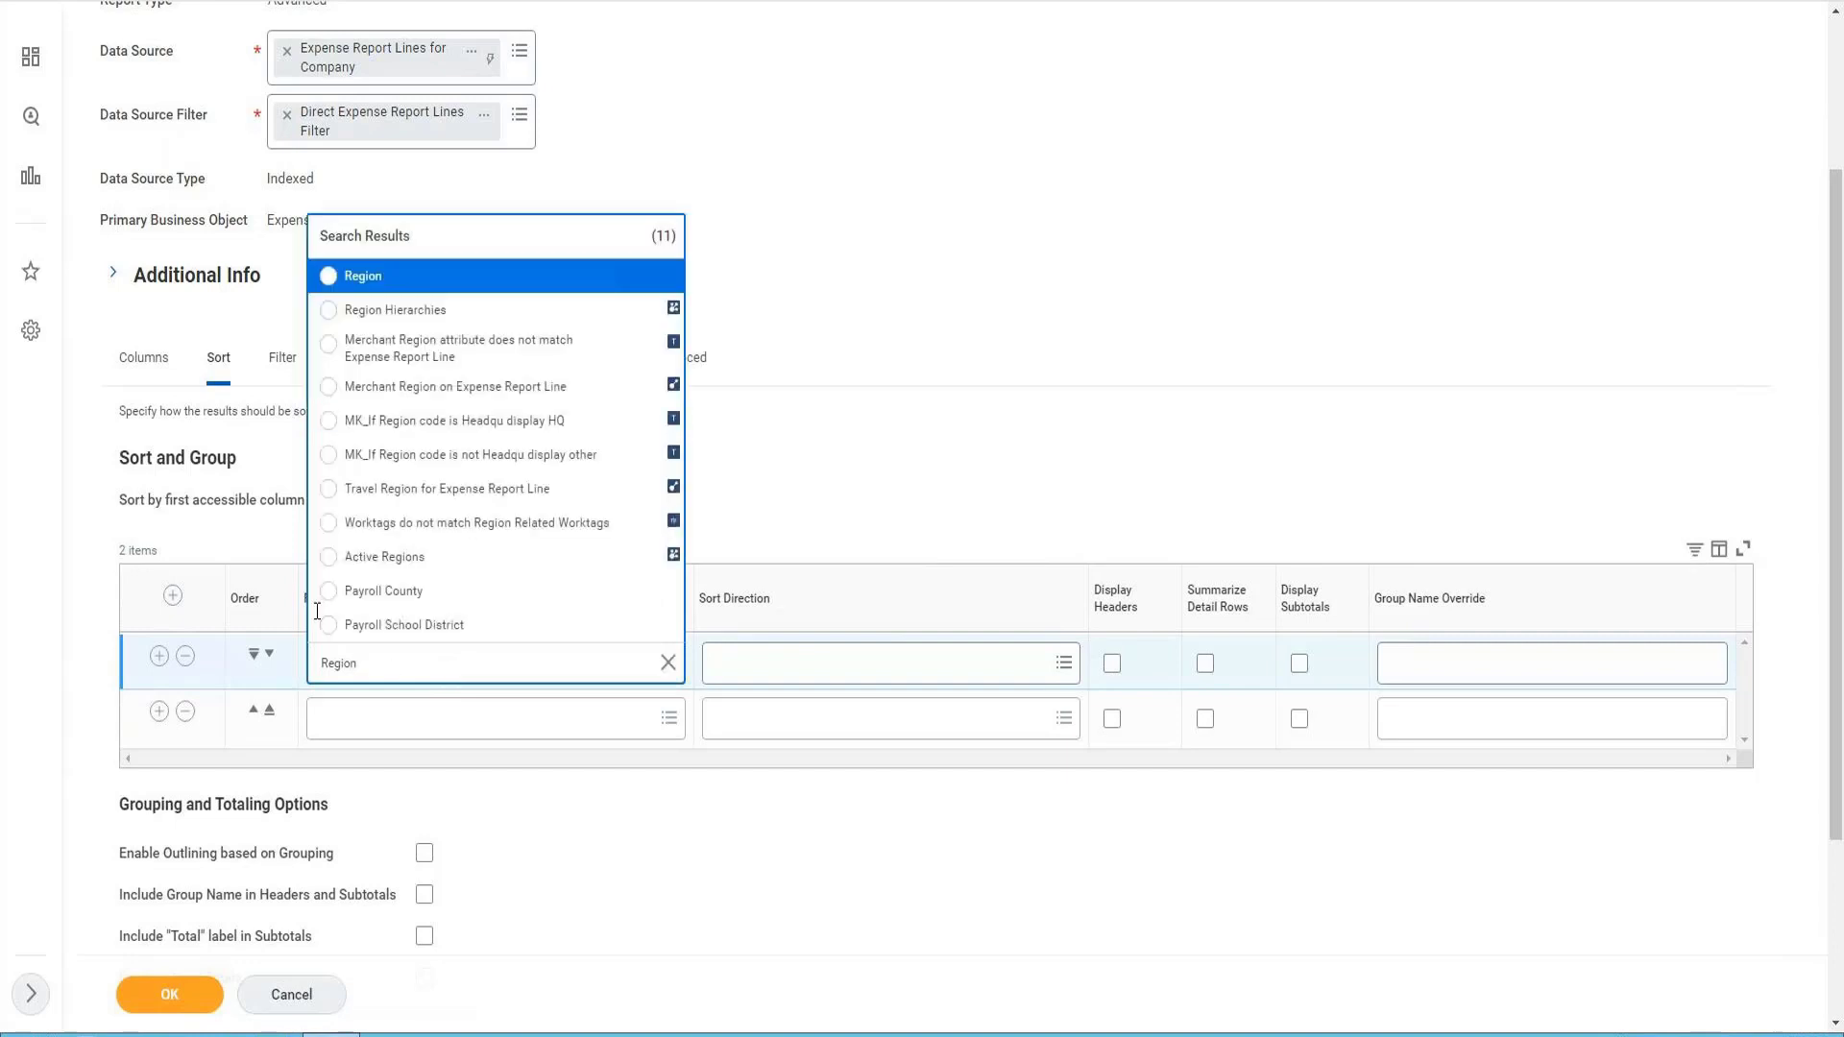
{"action": "left_click", "coordinate": [461, 279]}
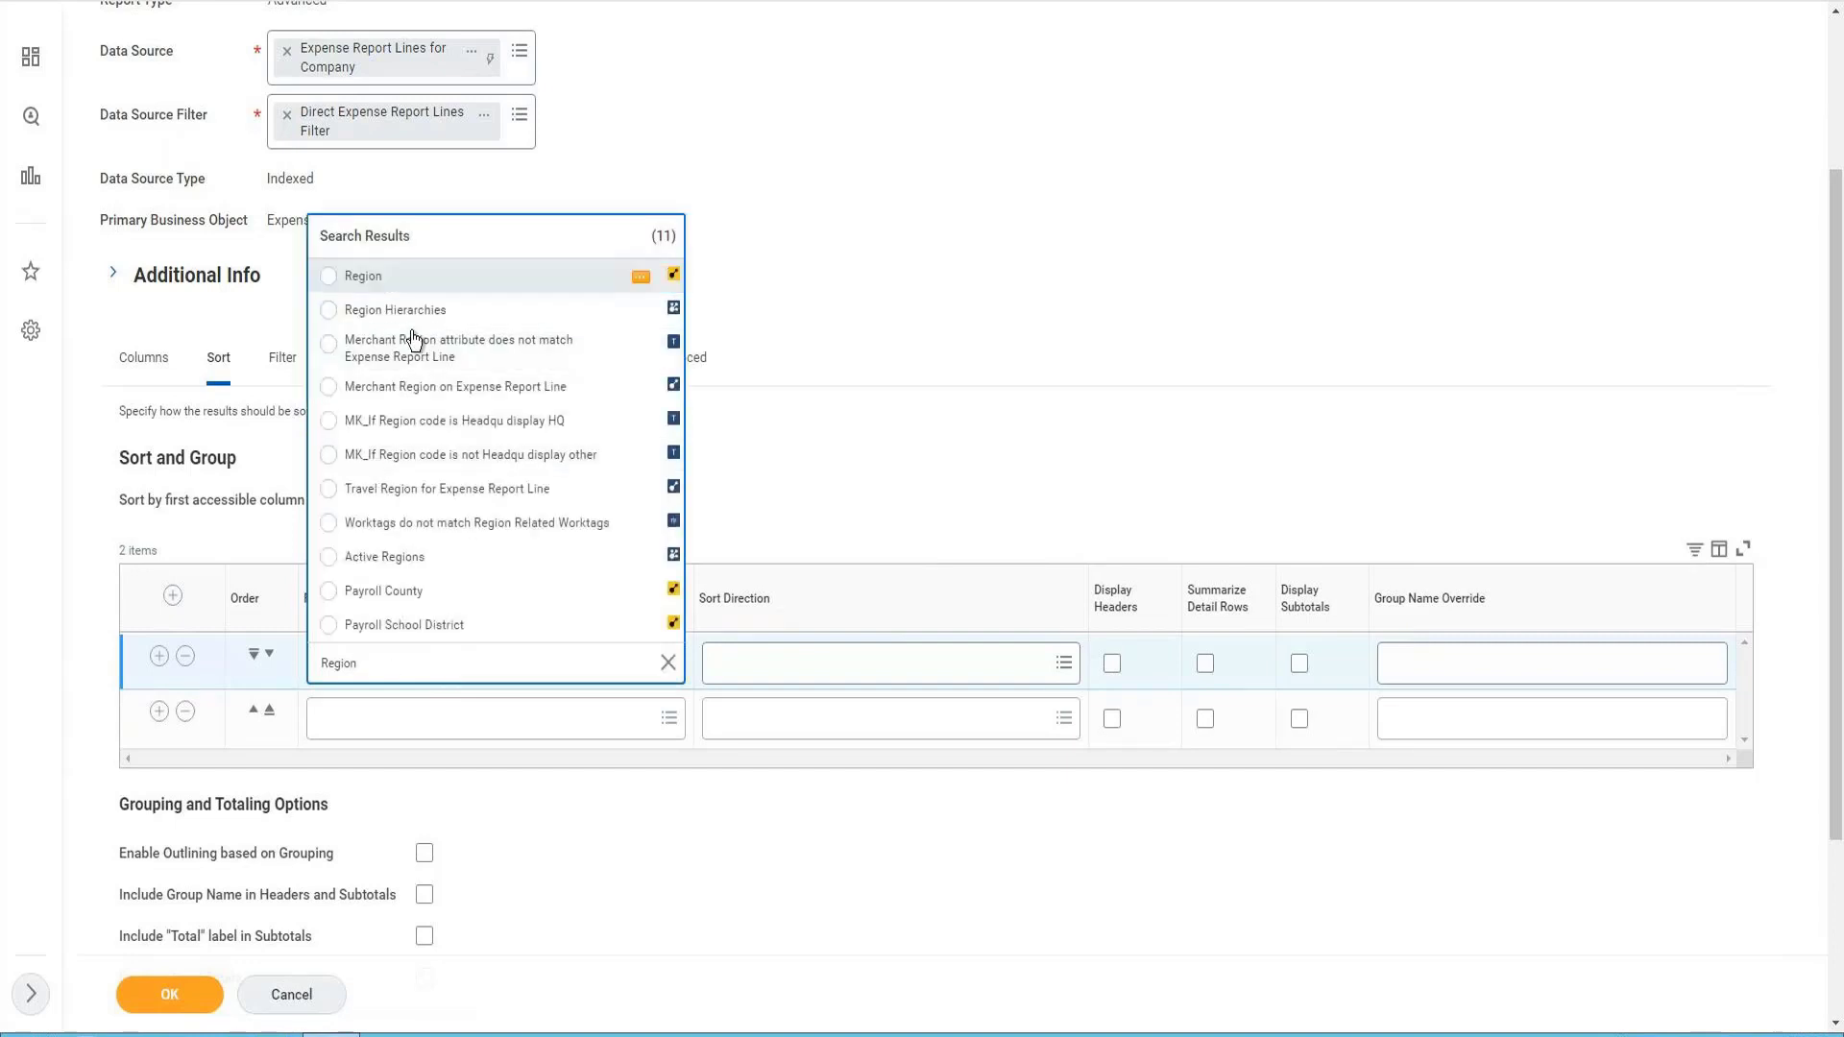
Set the field of the second Sort and Group row to Cost Center.
{"action": "left_click", "coordinate": [385, 736]}
{"action": "type", "text": "Csc"}
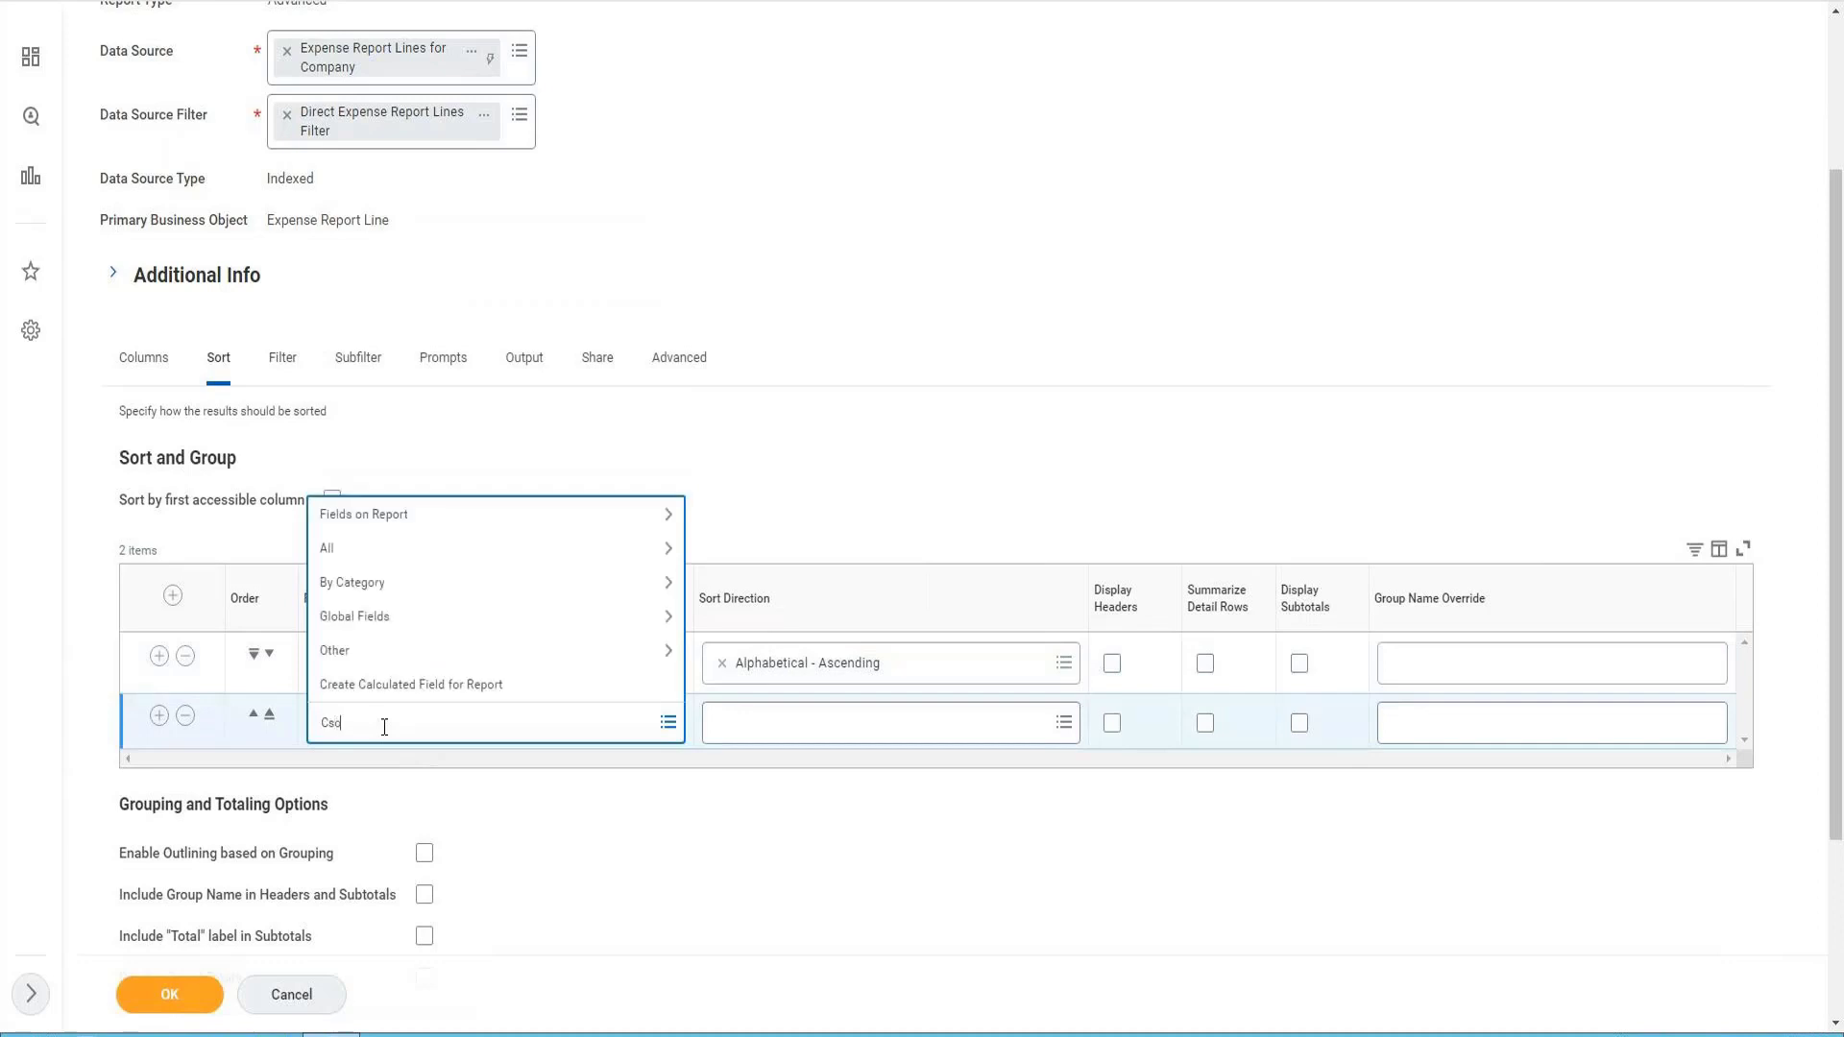
{"action": "type", "text": "ost Center"}
{"action": "key", "text": "Return"}
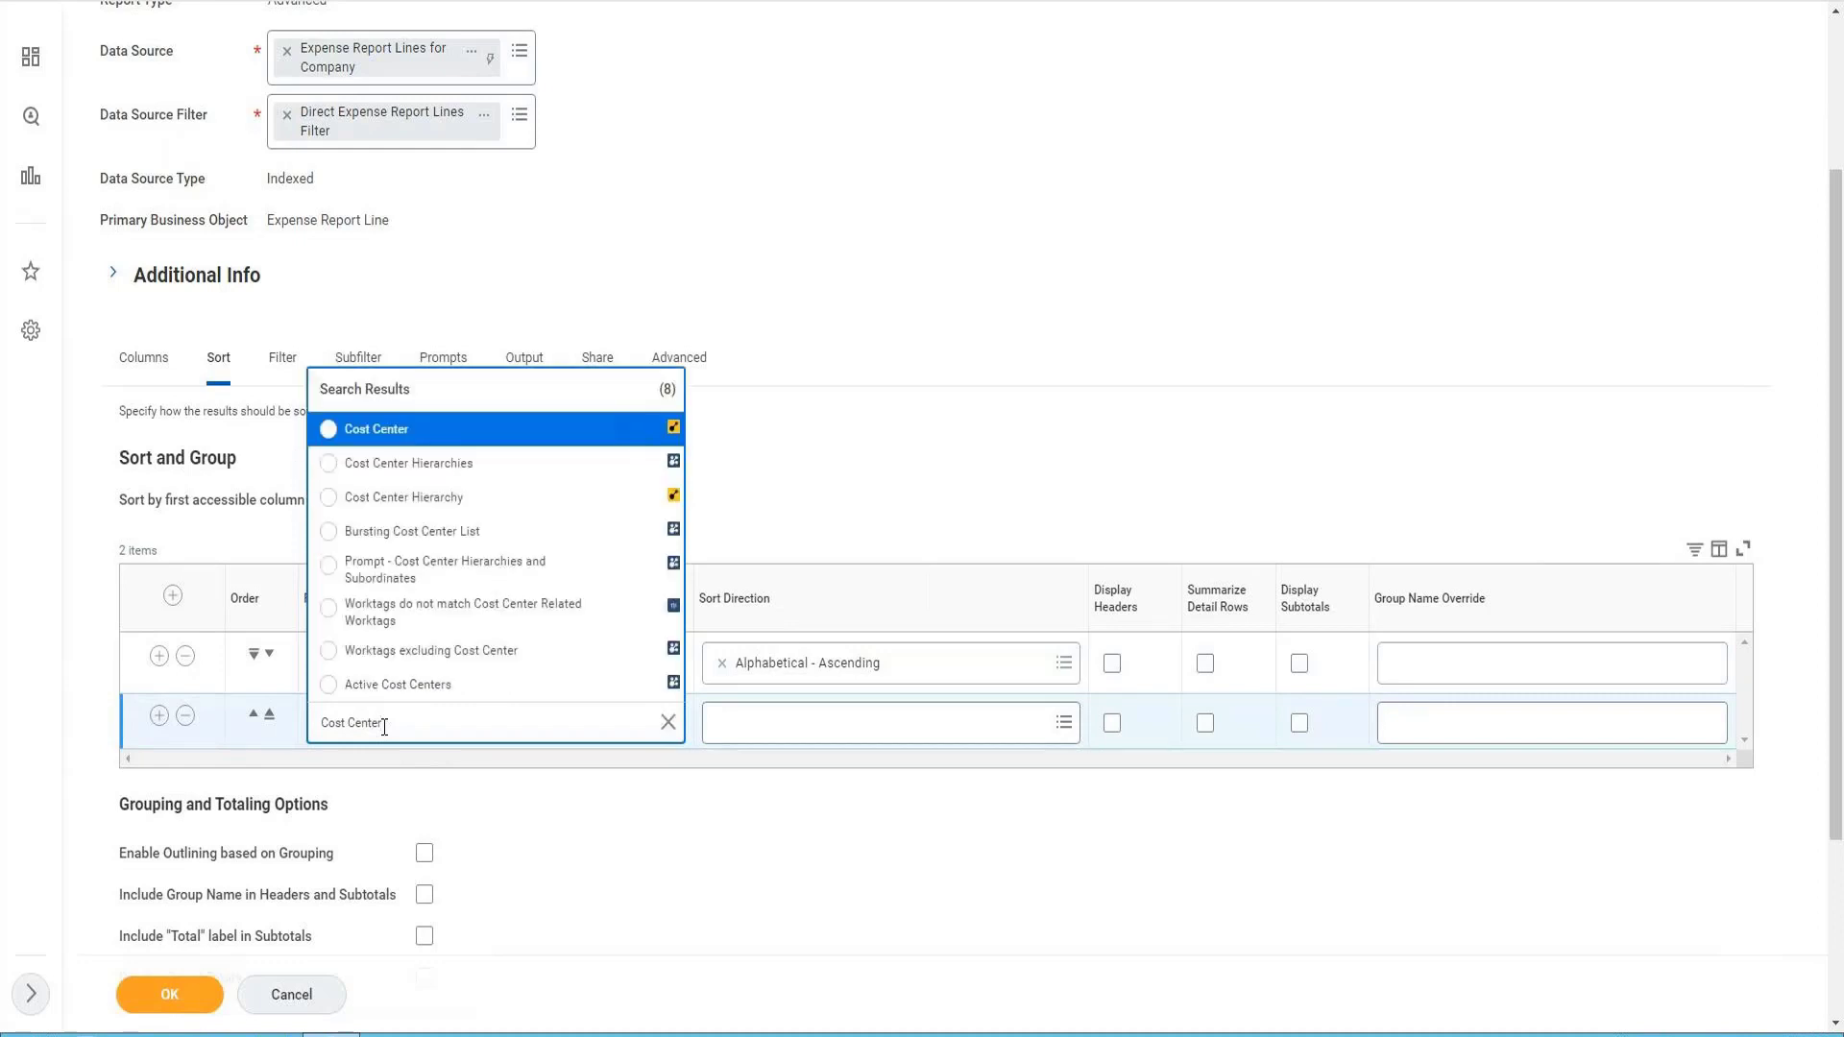
{"action": "key", "text": "Return"}
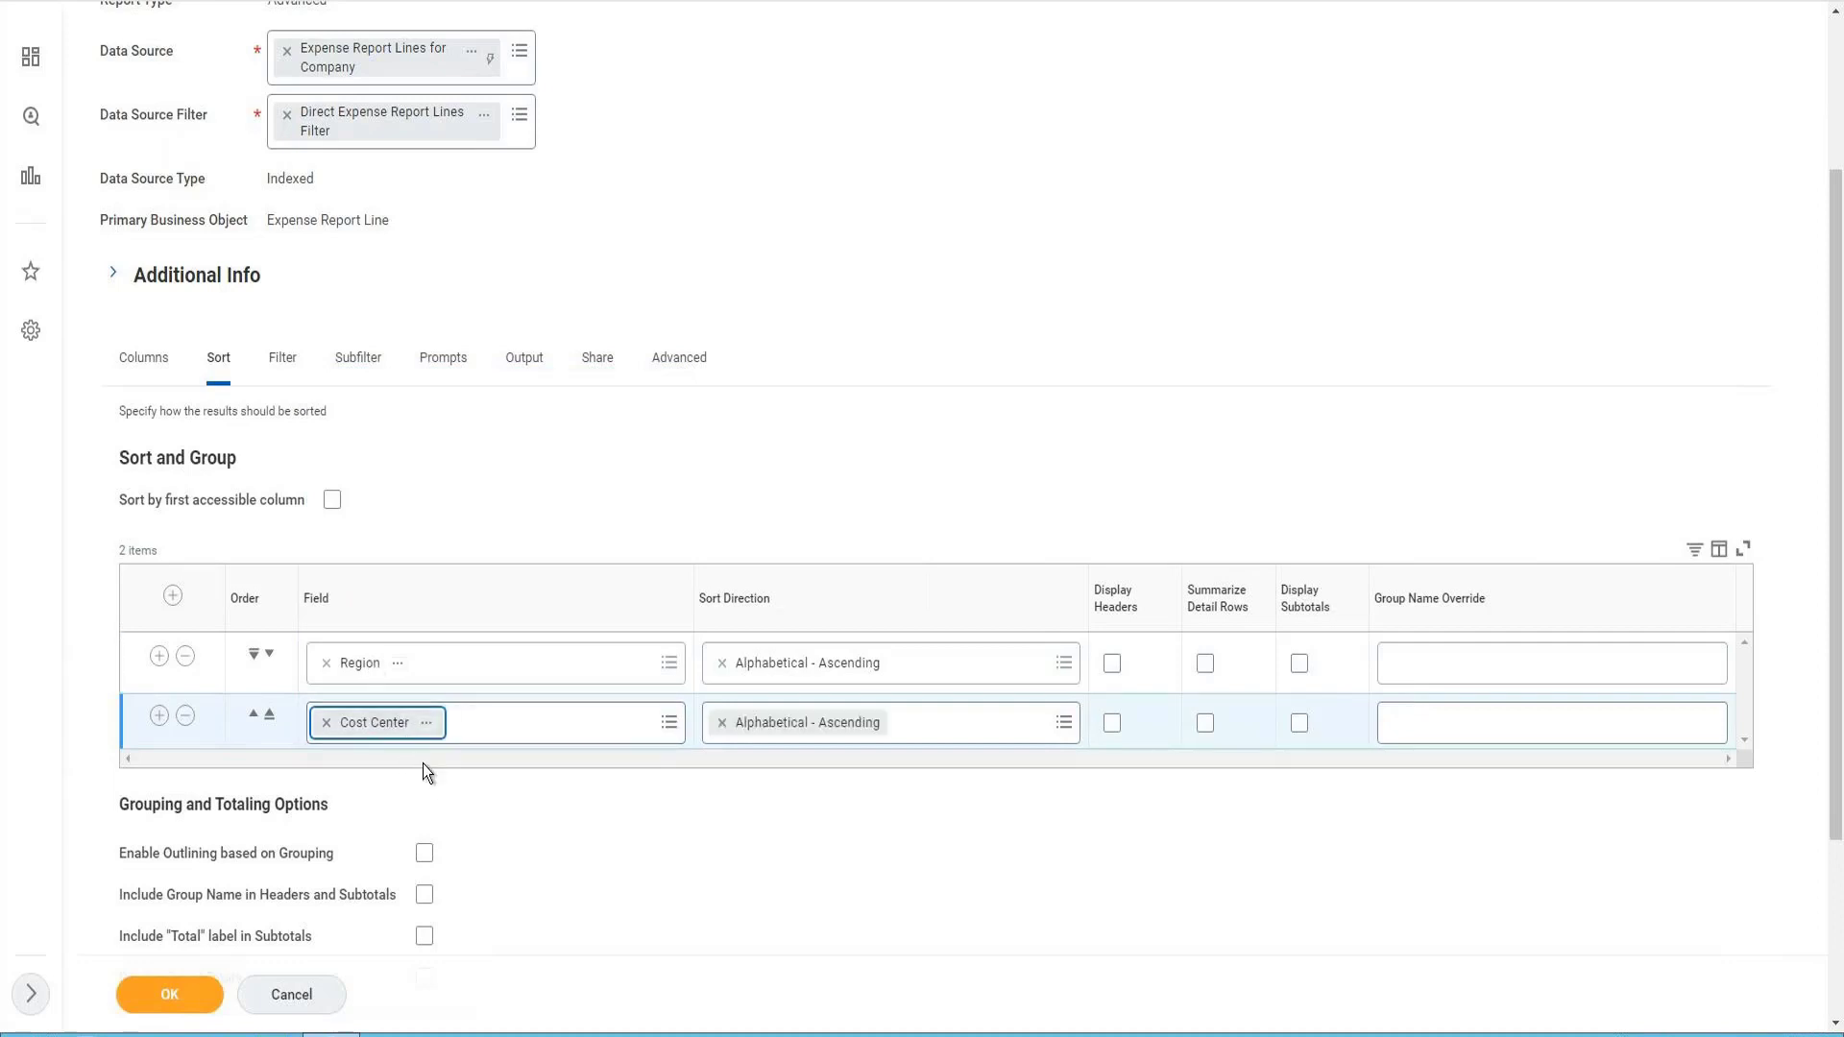
Enable Display Headers and Display Subtotals for both the Region and Cost Center sort rows.
{"action": "left_click", "coordinate": [1114, 664]}
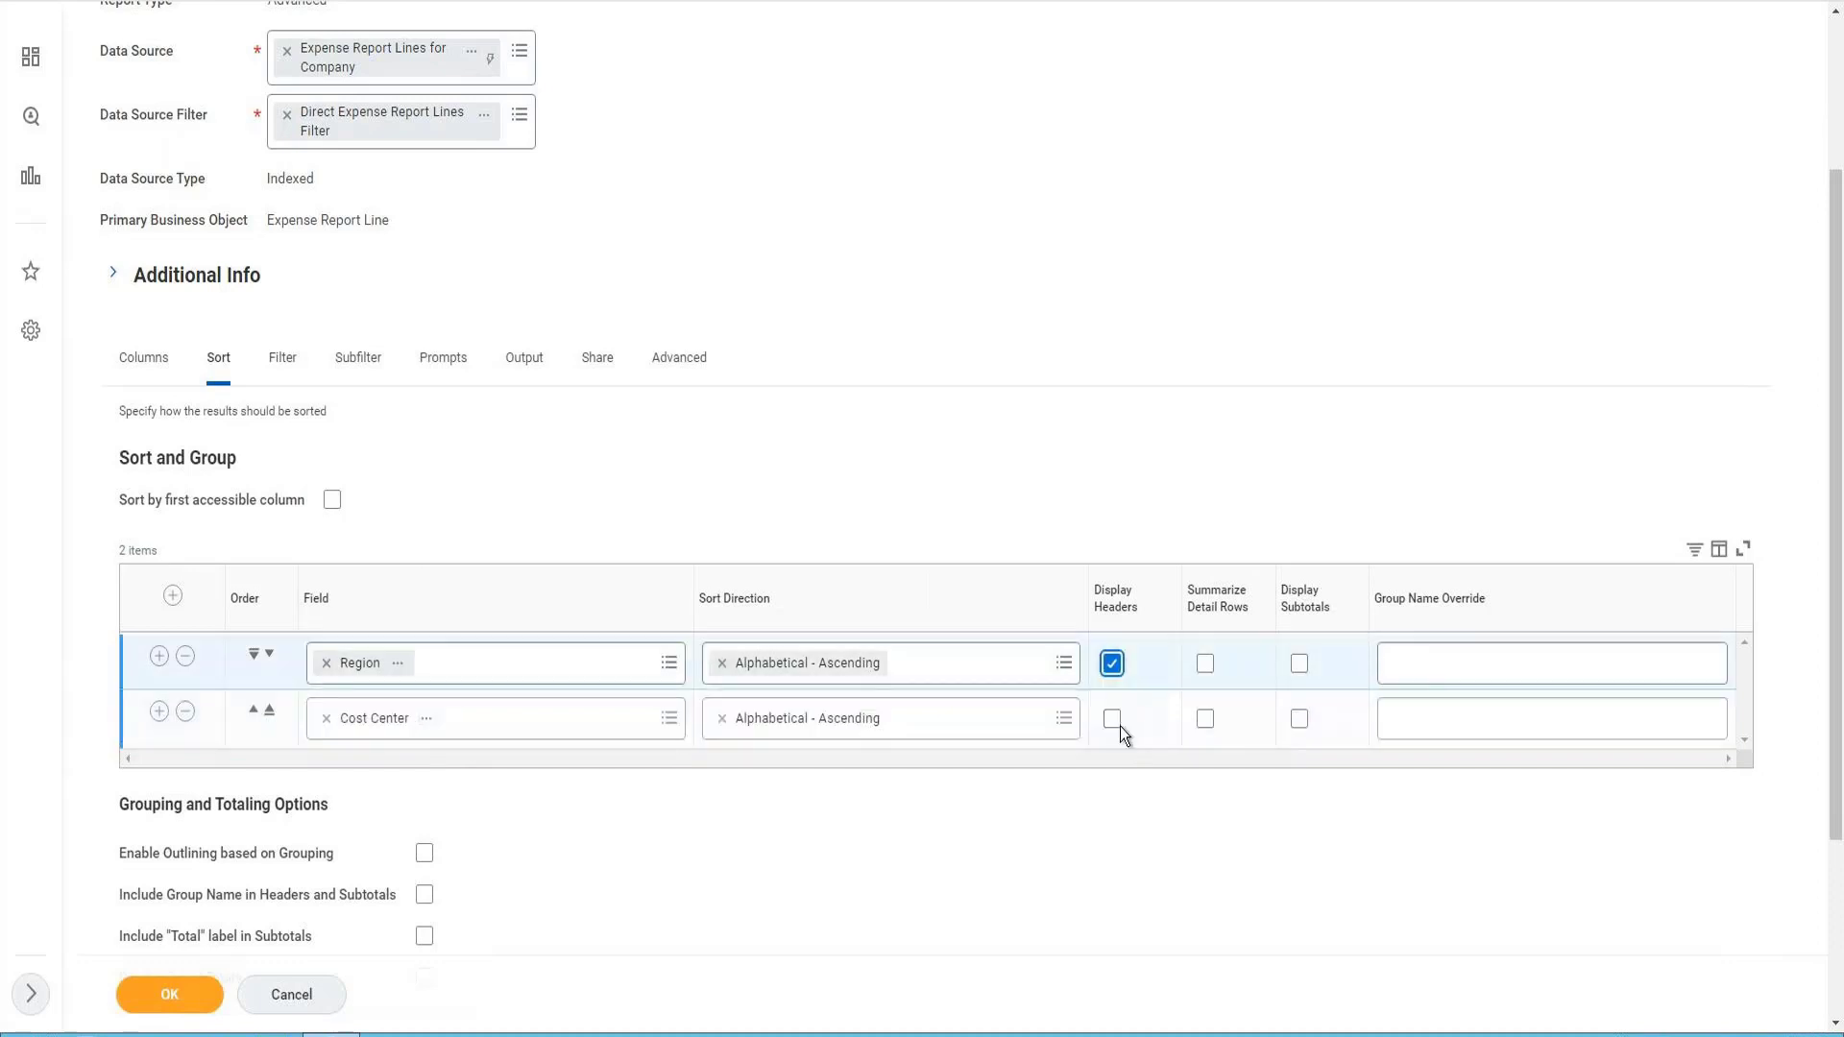
{"action": "left_click", "coordinate": [1113, 720]}
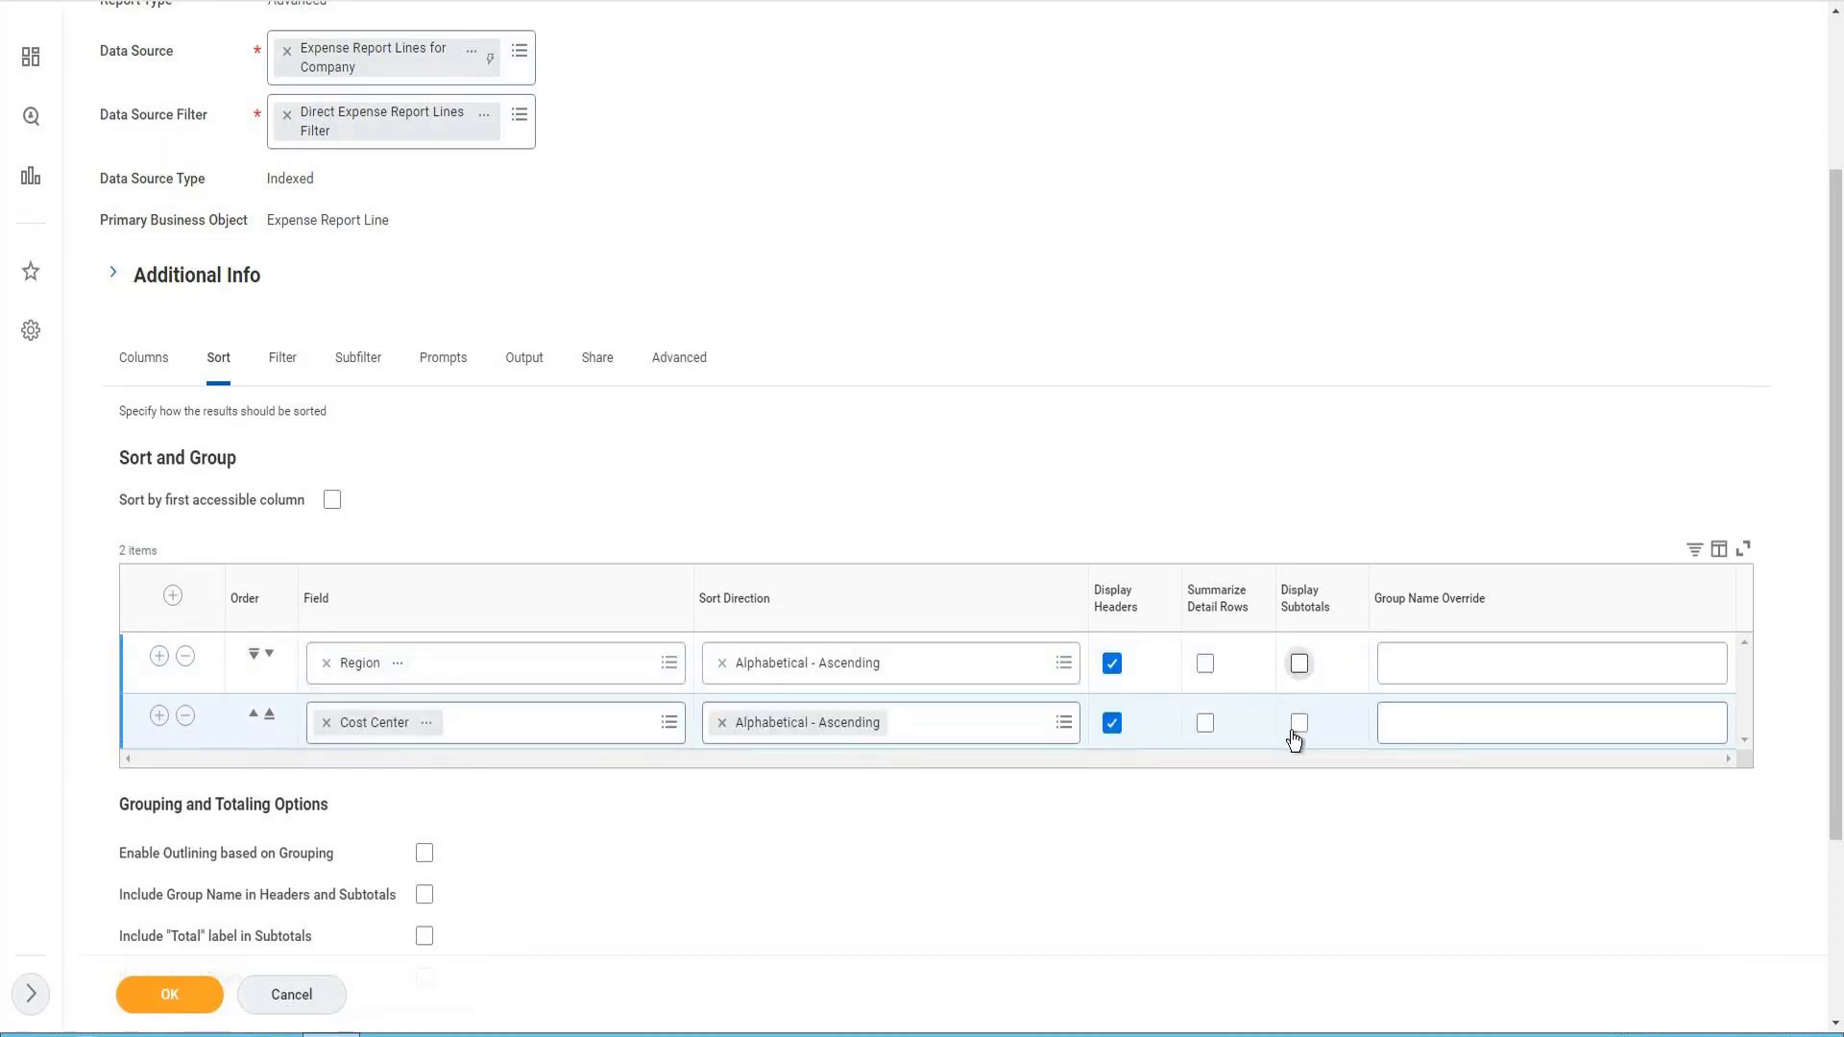
{"action": "left_click", "coordinate": [1299, 665]}
{"action": "left_click", "coordinate": [1302, 725]}
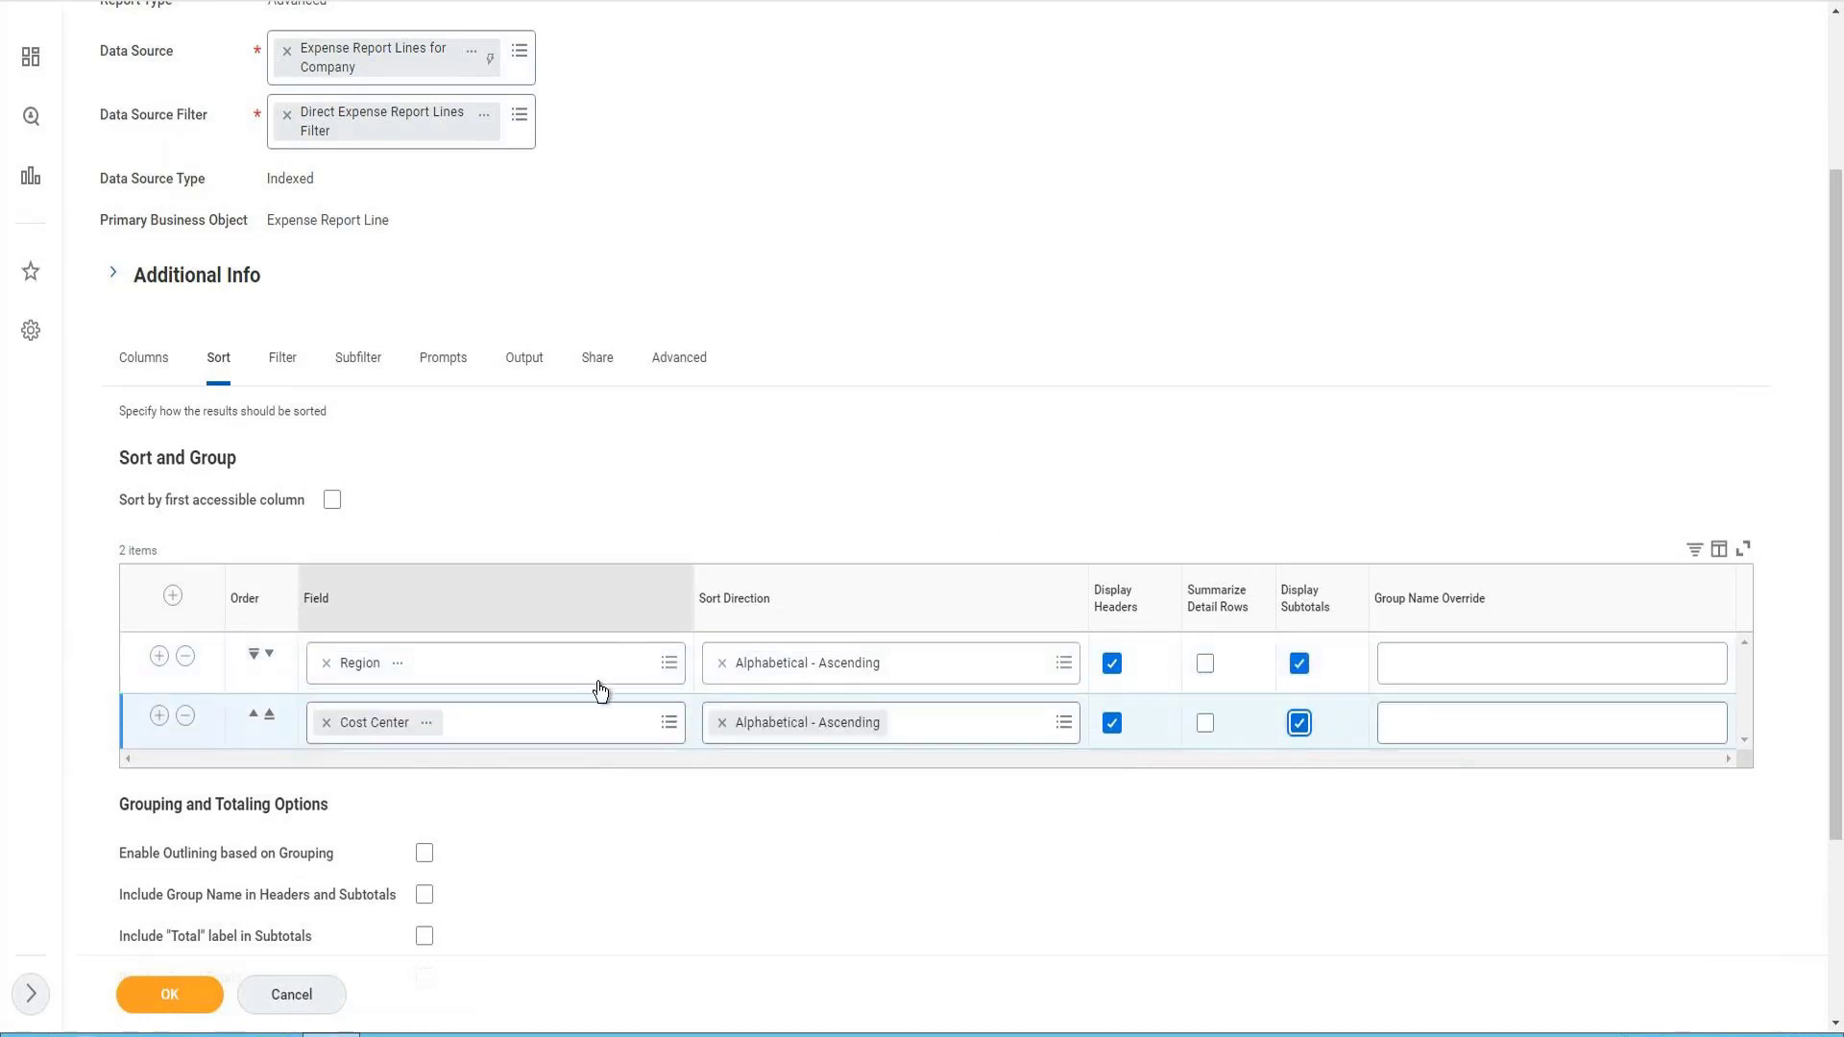
Enable outlining based on grouping, group names in headers and subtotals, the "Total" label in subtotals and grand totals, and save the report definition.
{"action": "scroll", "coordinate": [461, 862], "scroll_direction": "down", "scroll_amount": 2}
{"action": "left_click", "coordinate": [425, 639]}
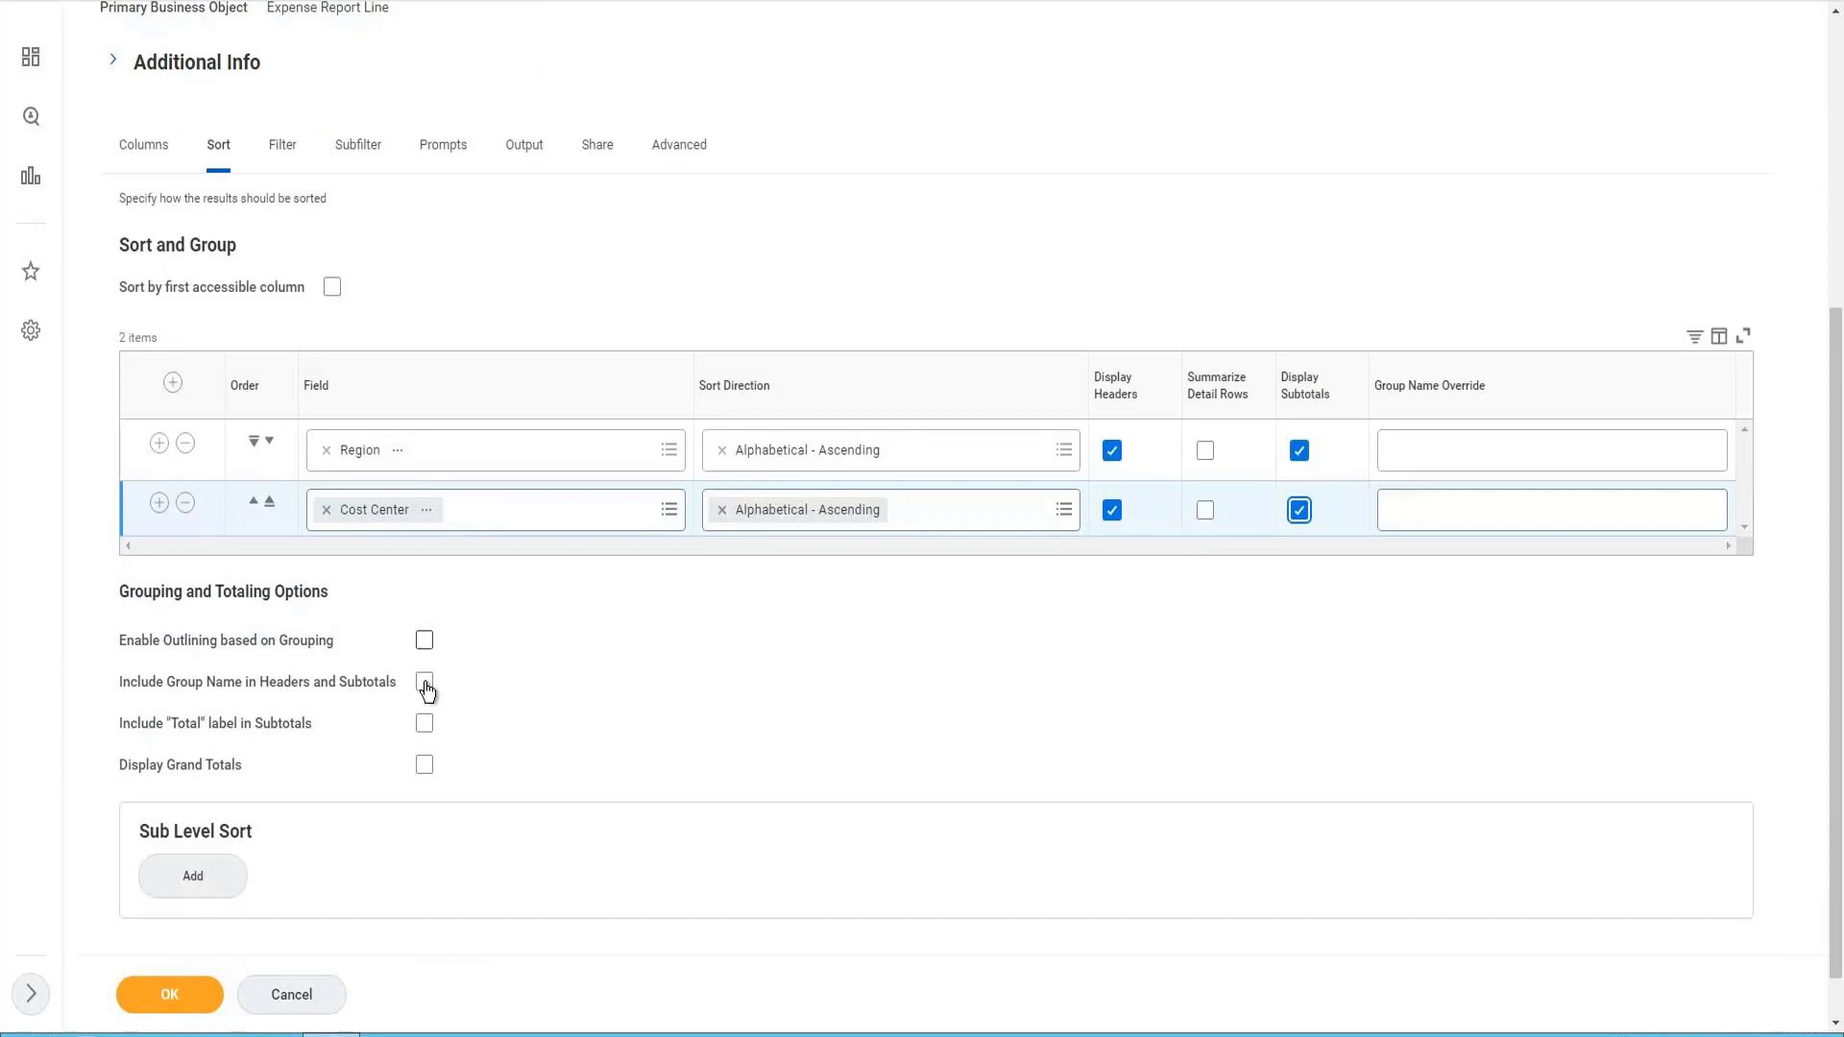
{"action": "left_click", "coordinate": [424, 683]}
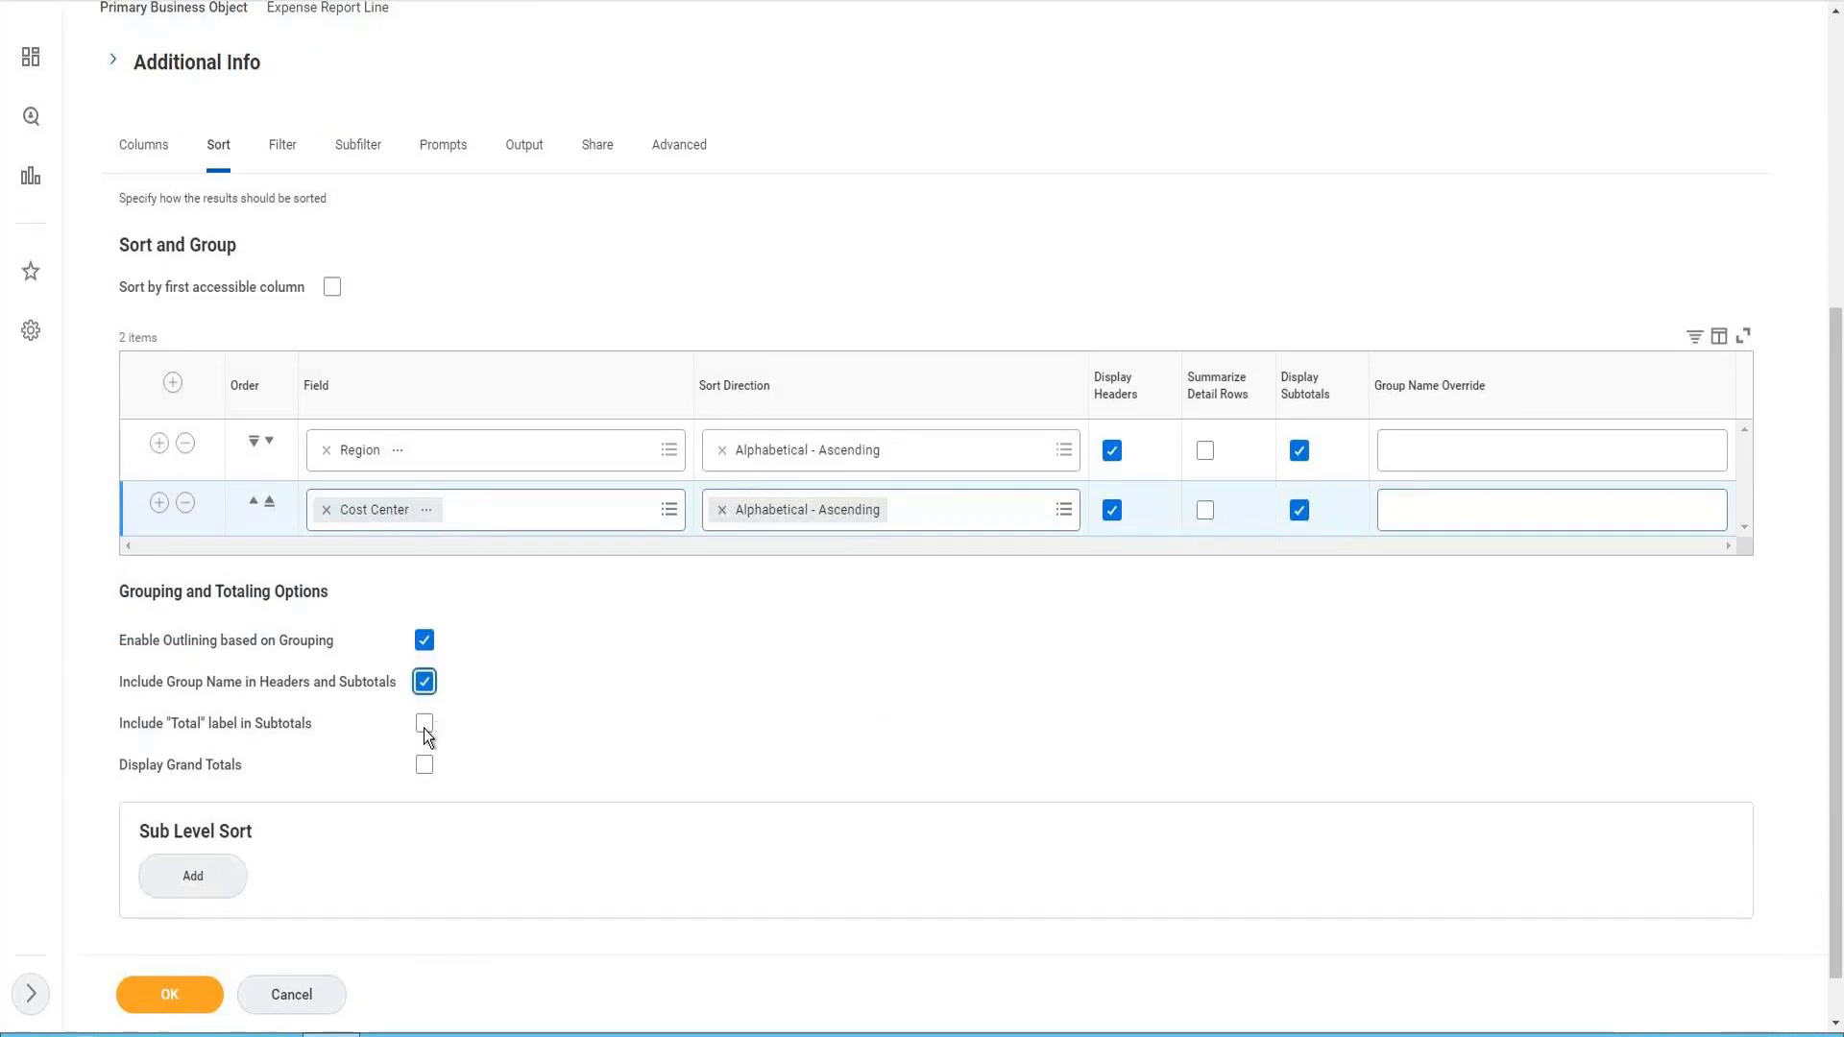
{"action": "left_click", "coordinate": [425, 723]}
{"action": "left_click", "coordinate": [427, 765]}
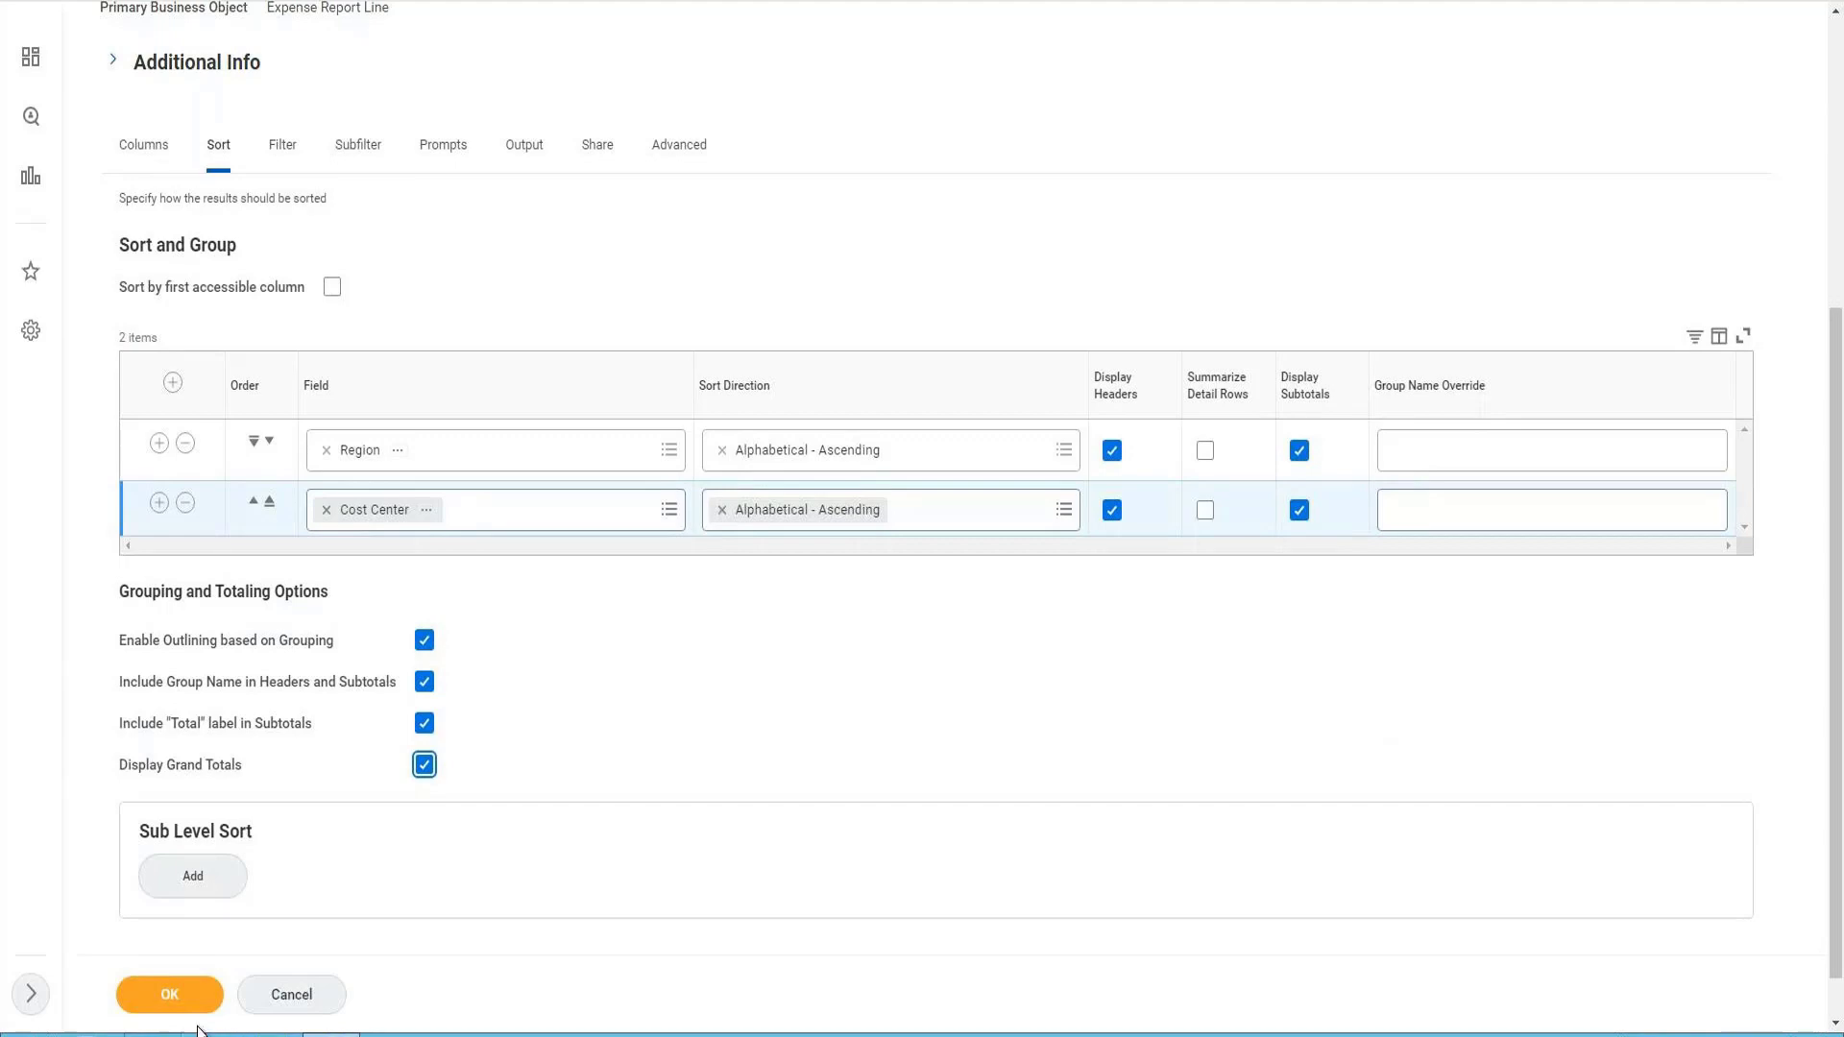
{"action": "left_click", "coordinate": [173, 1000]}
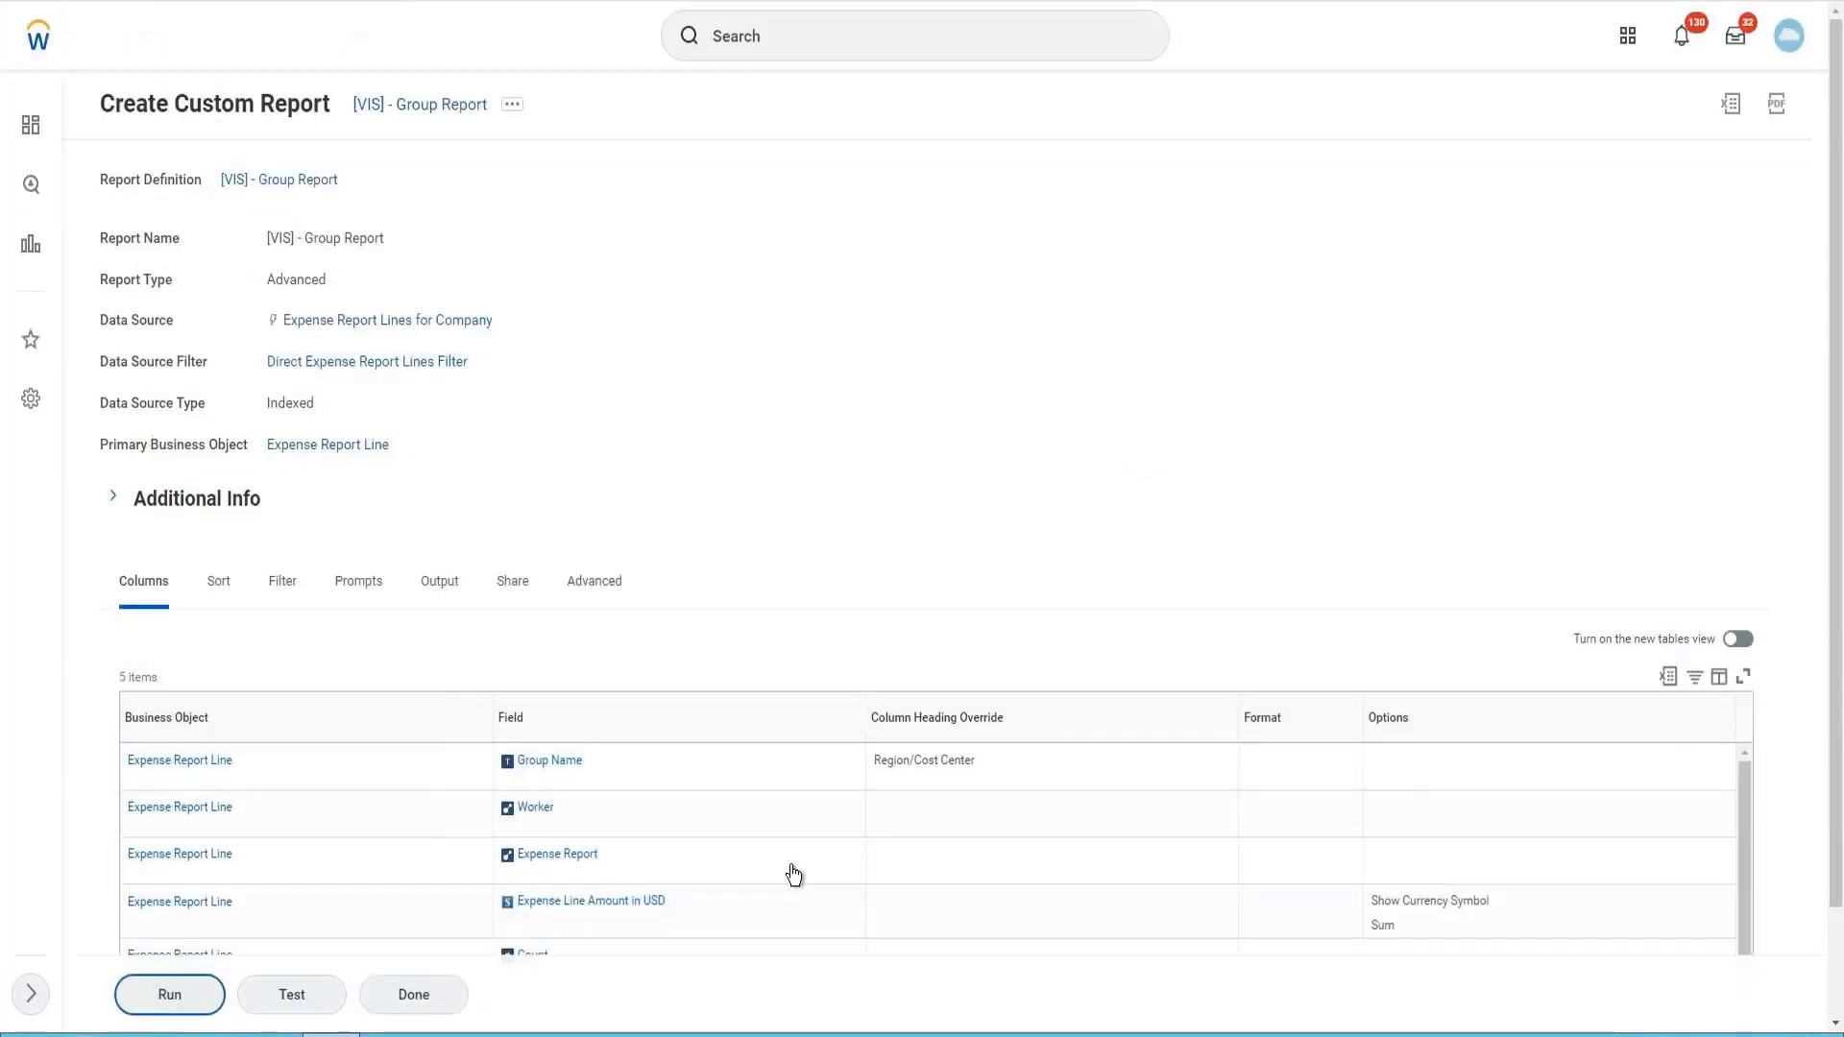
Run the report for the company Global Modern Services, Inc. (USA).
{"action": "key", "text": "Return"}
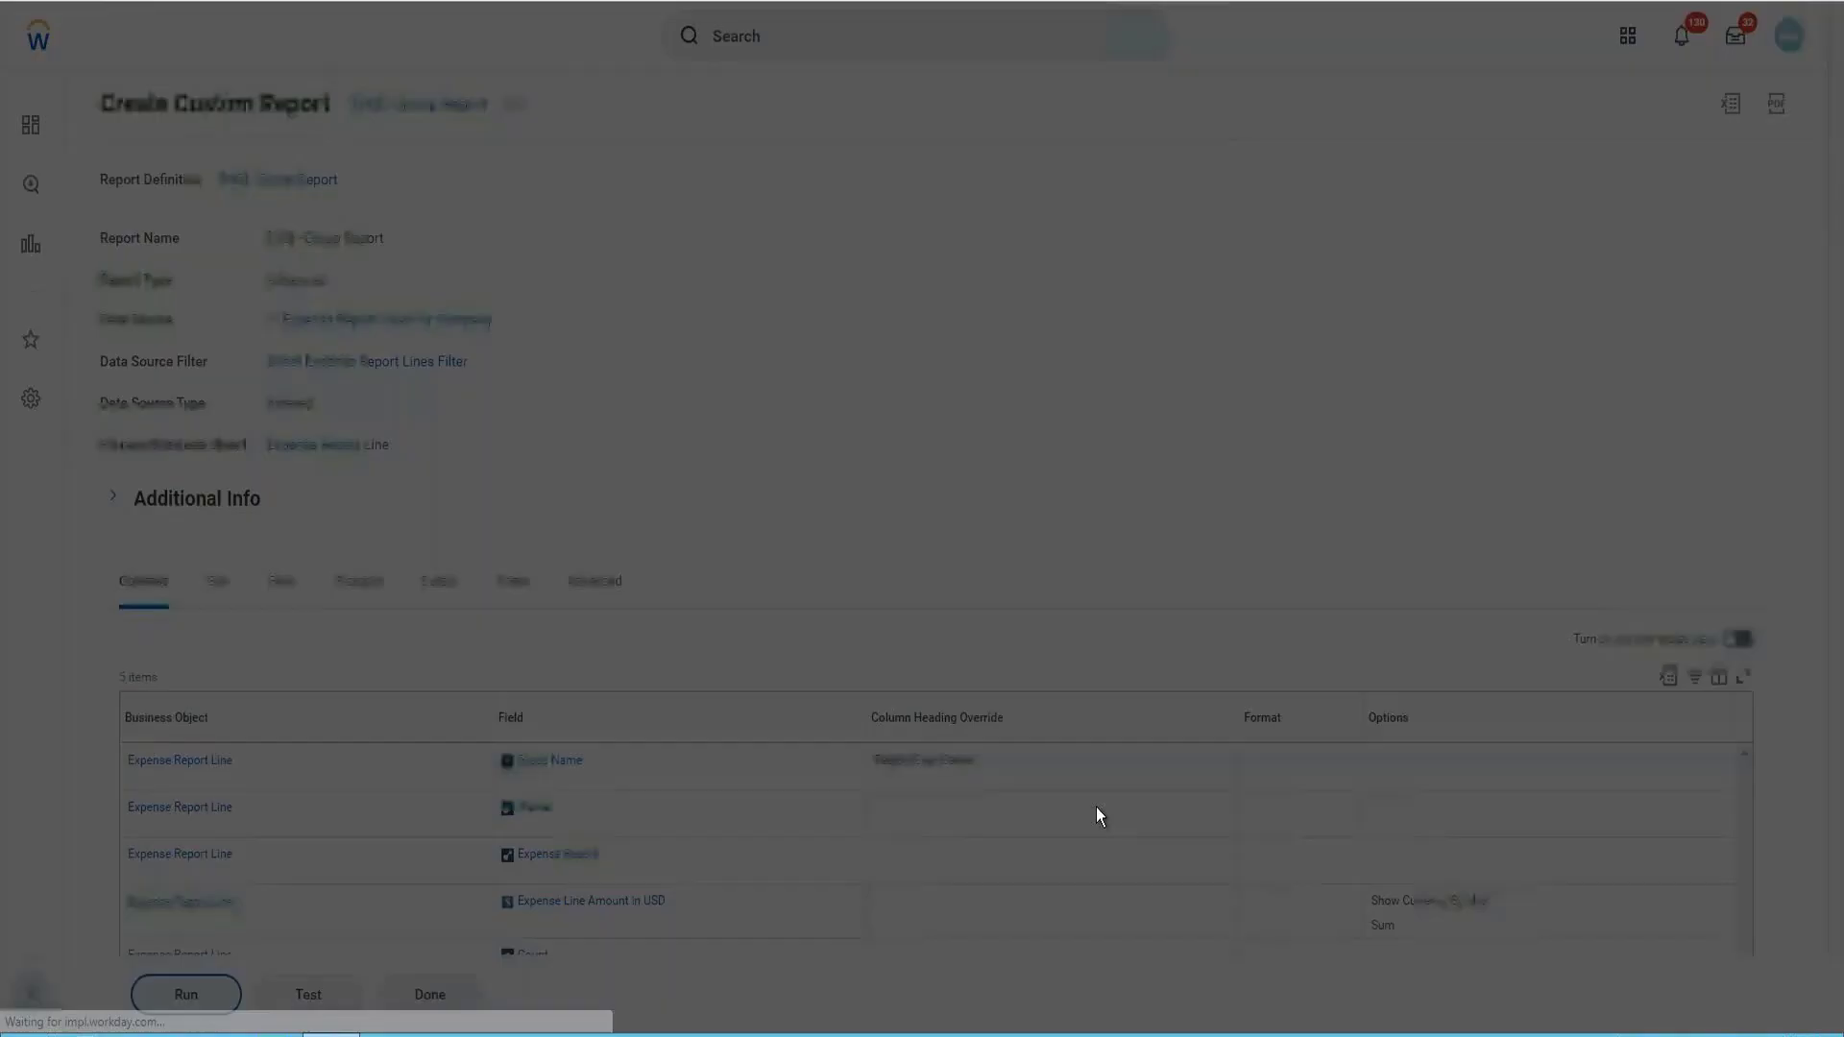
{"action": "left_click", "coordinate": [877, 279]}
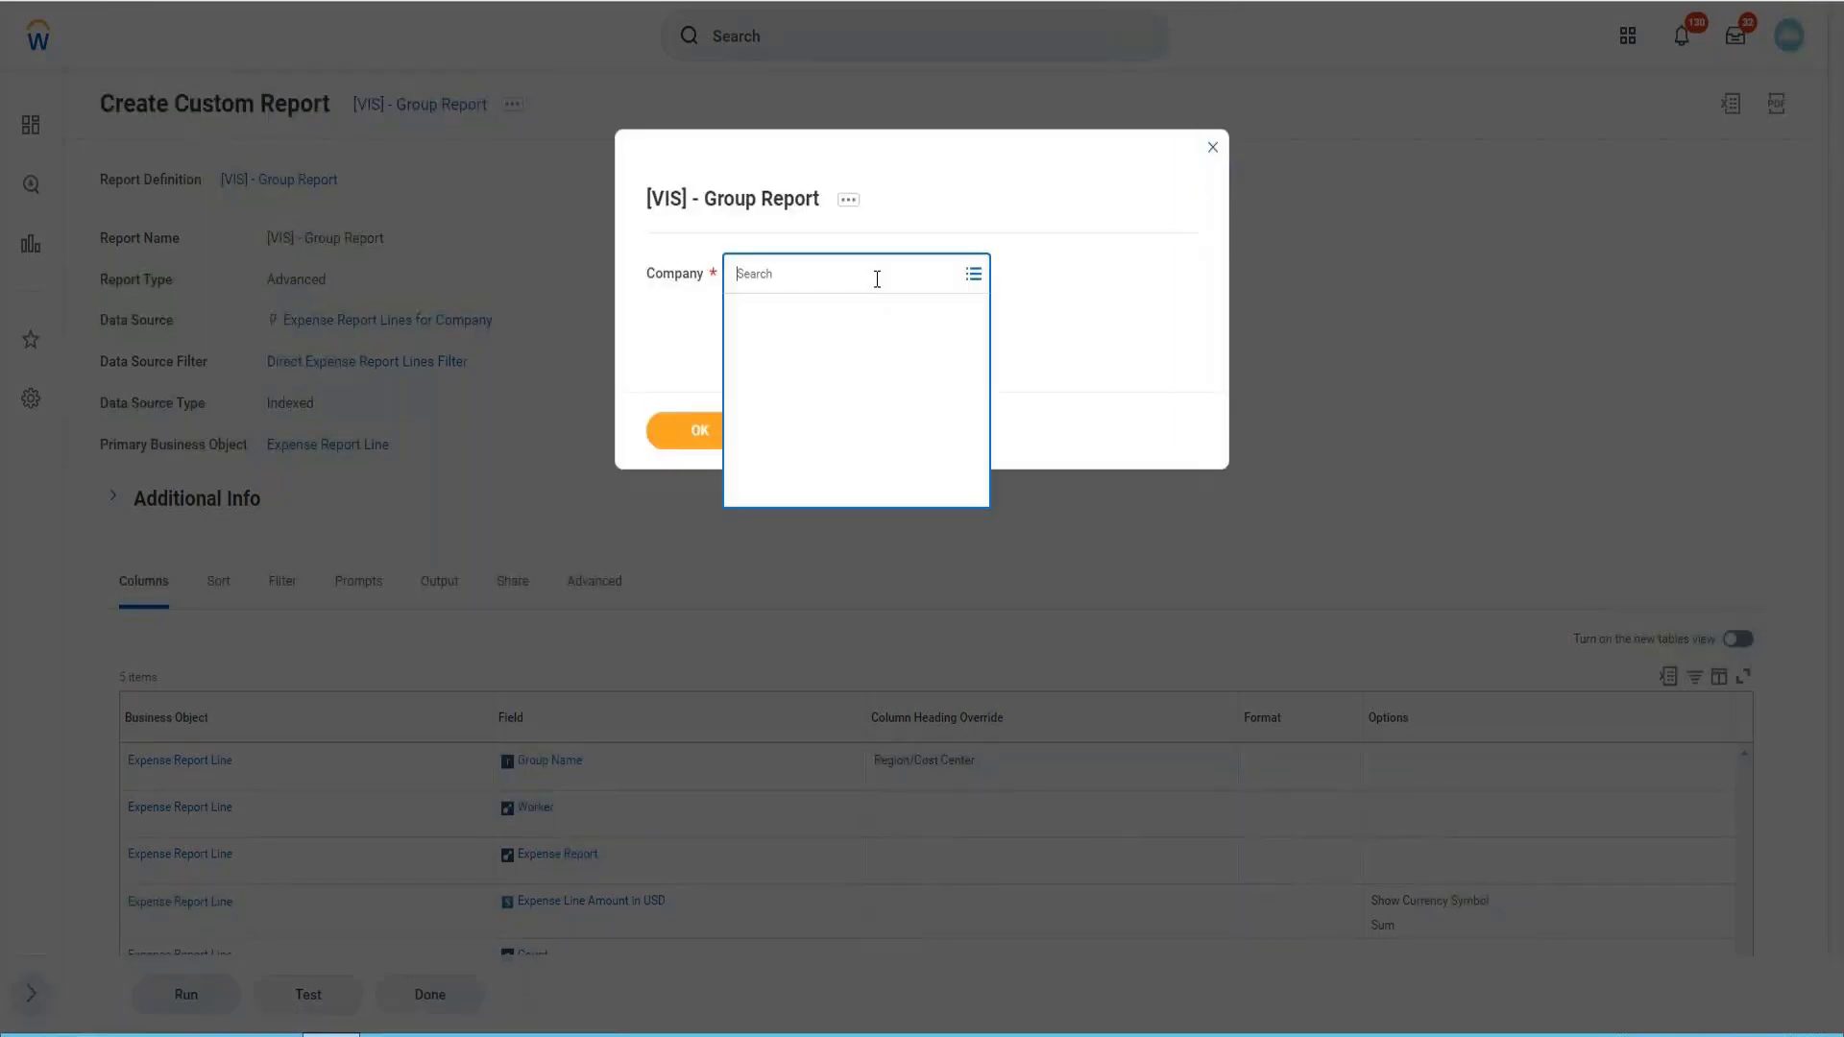
{"action": "type", "text": "GMS"}
{"action": "key", "text": "Return"}
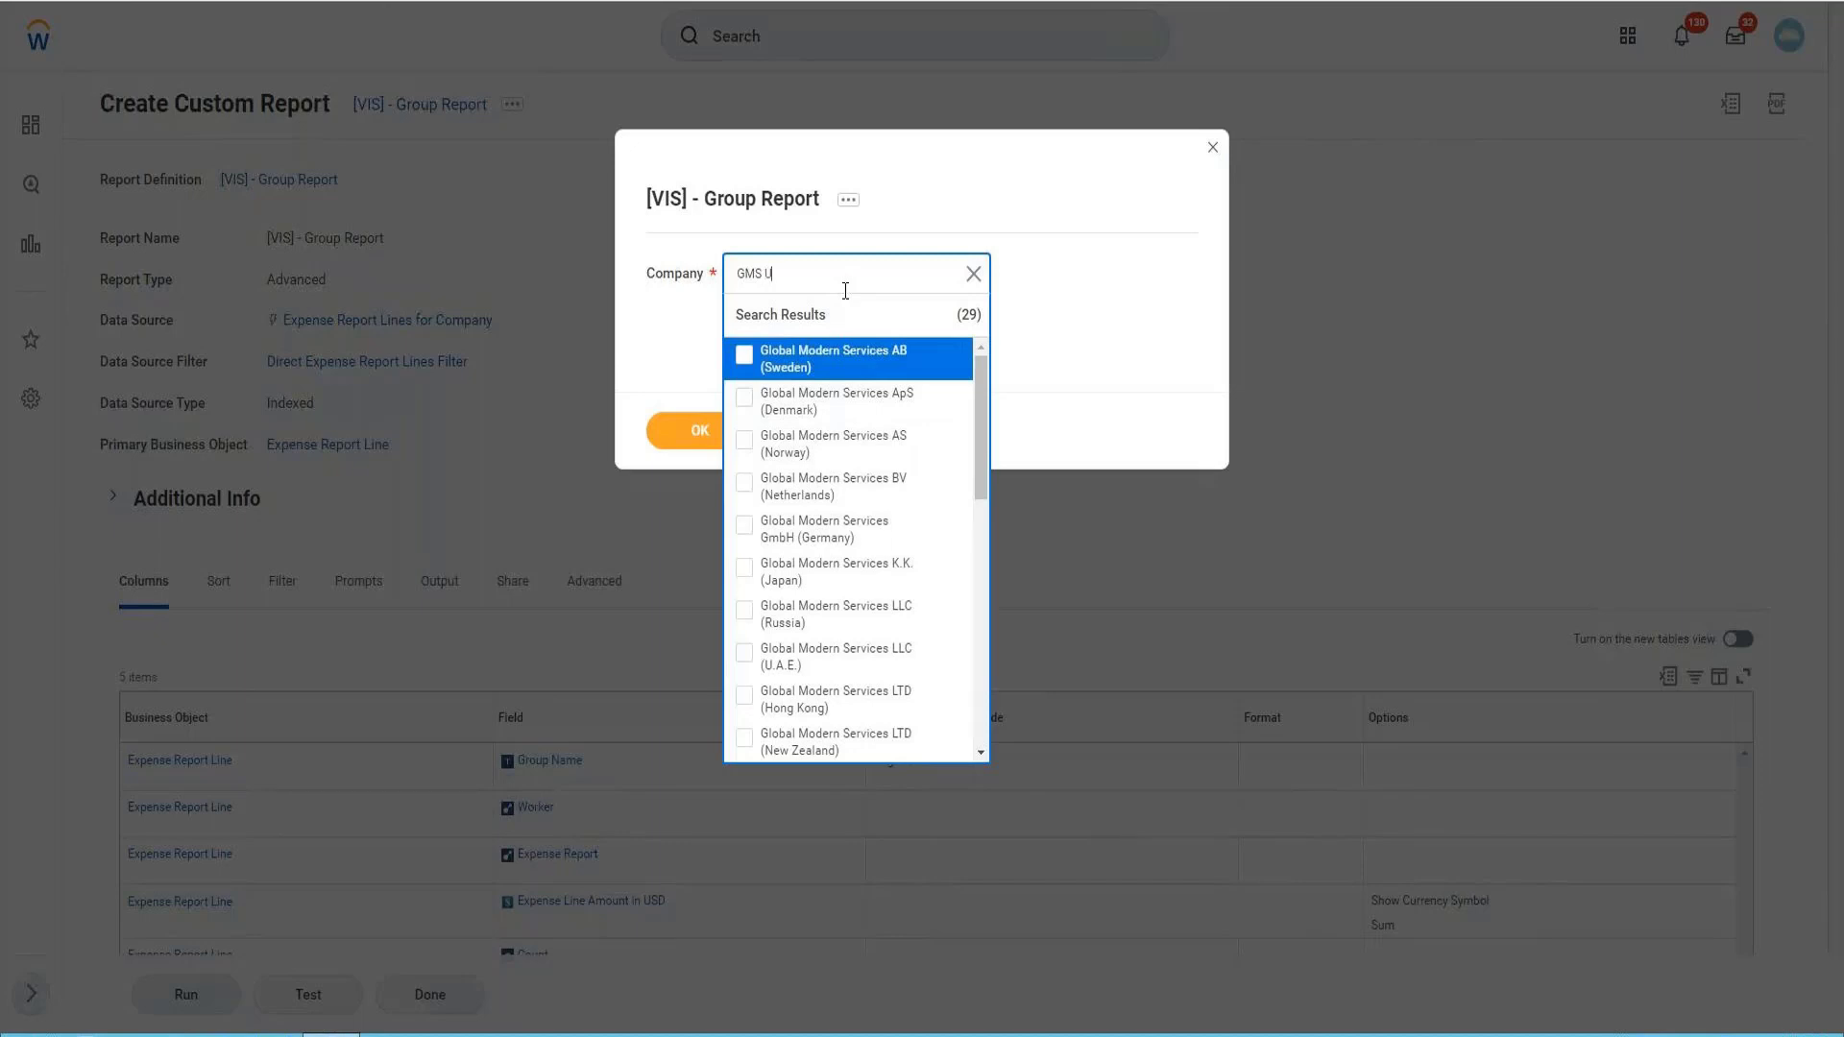
{"action": "type", "text": "SA"}
{"action": "key", "text": "Return"}
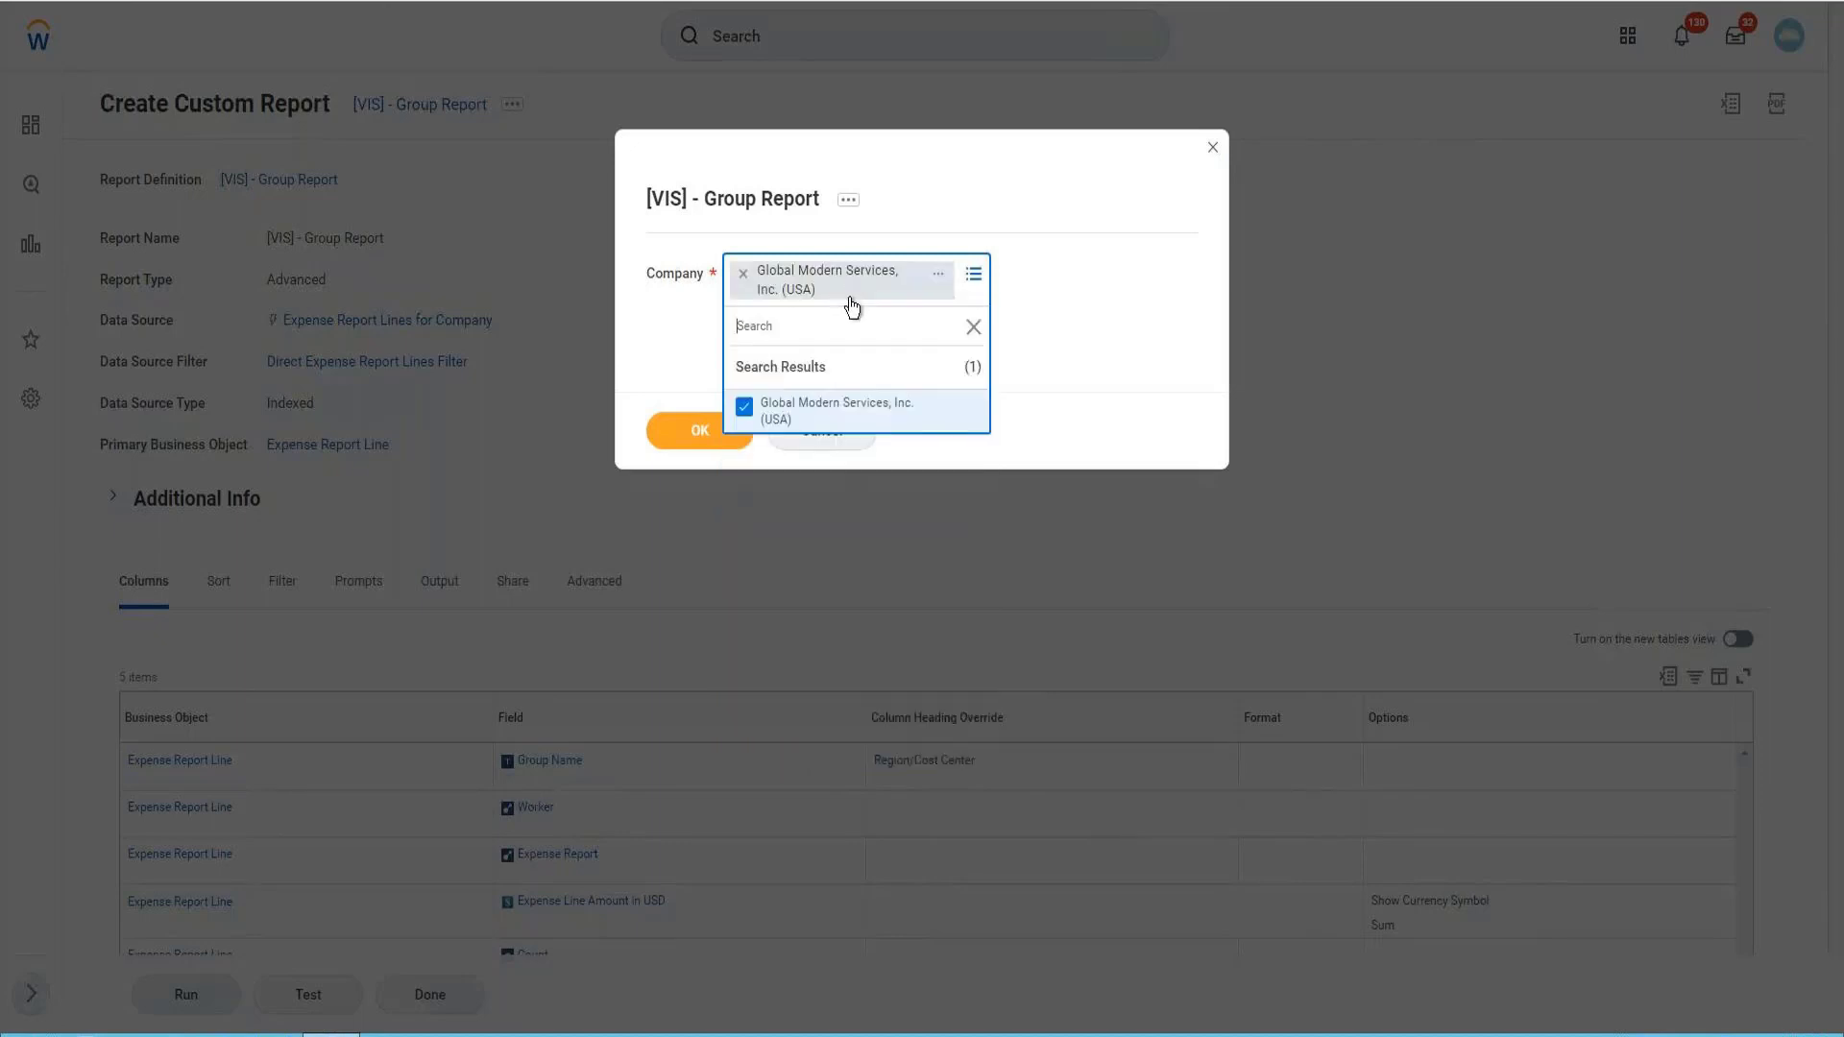
{"action": "left_click", "coordinate": [676, 430]}
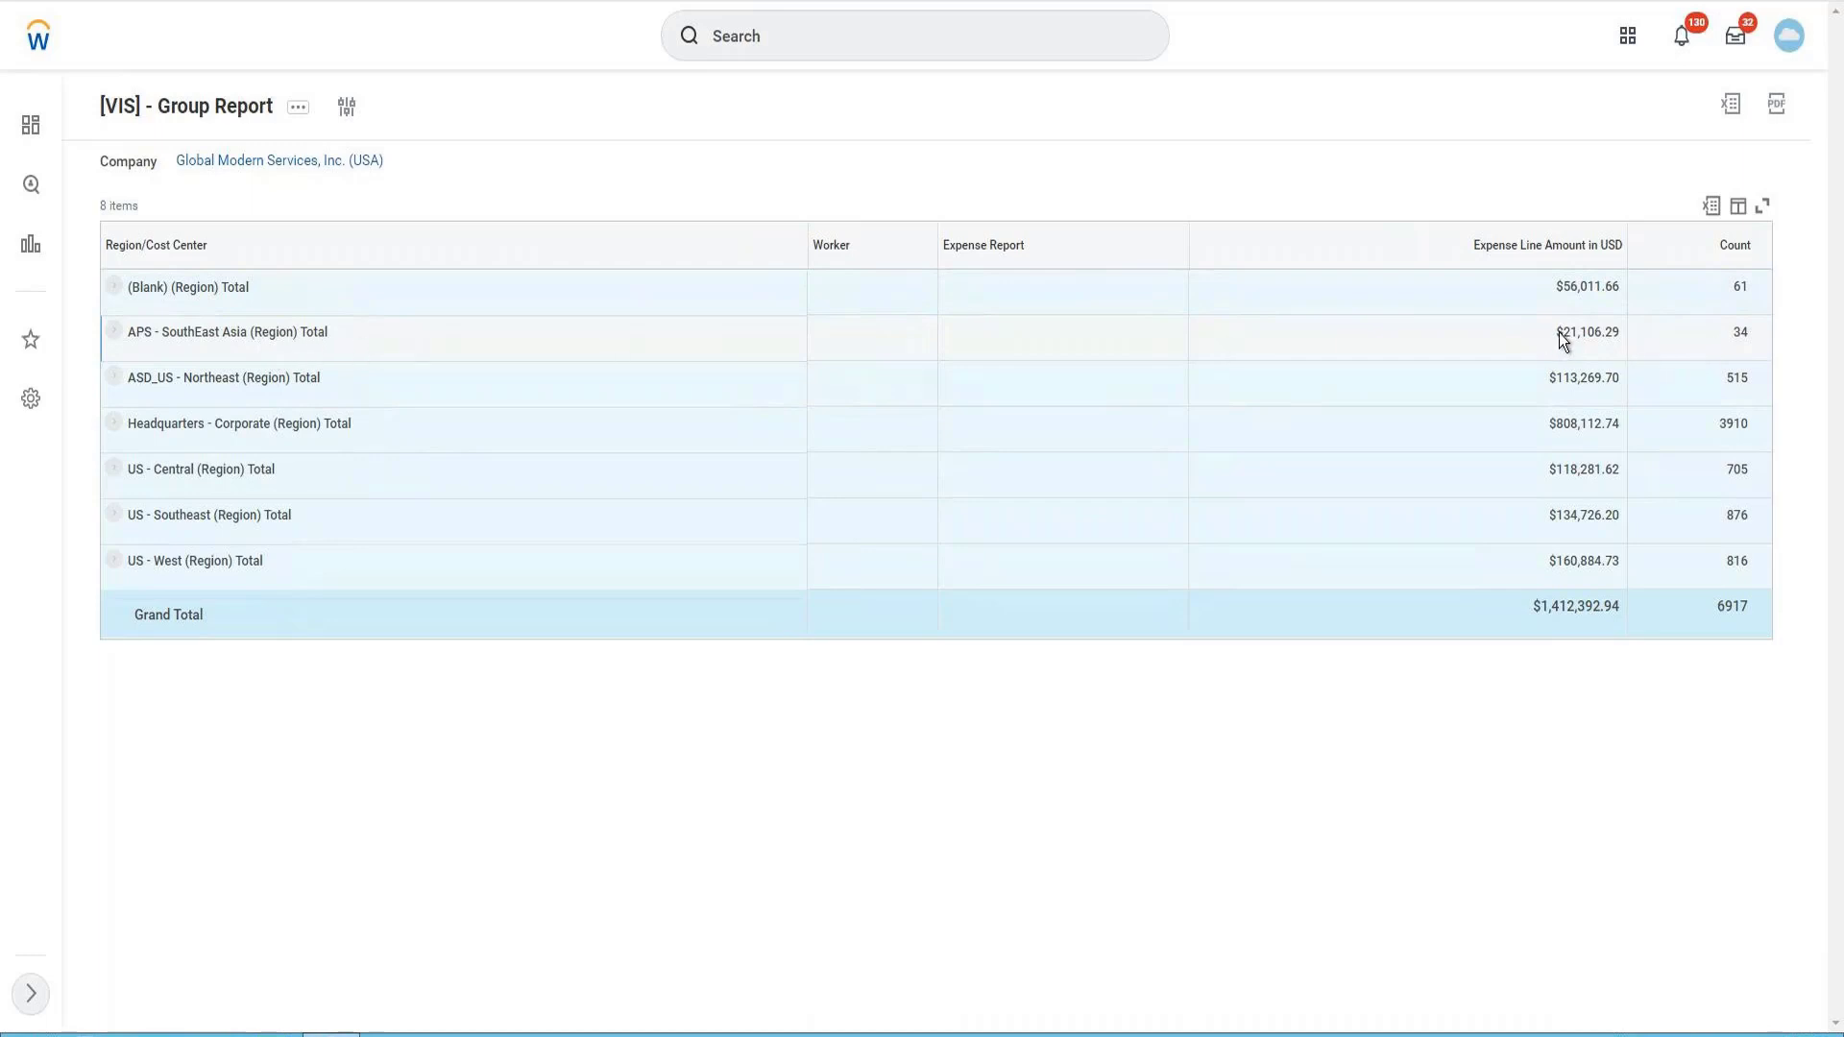
Examine the amounts and counts per region, including the cost center breakdown of the Headquarters - Corporate region.
{"action": "left_click_drag", "start_coordinate": [1561, 332], "coordinate": [1616, 330]}
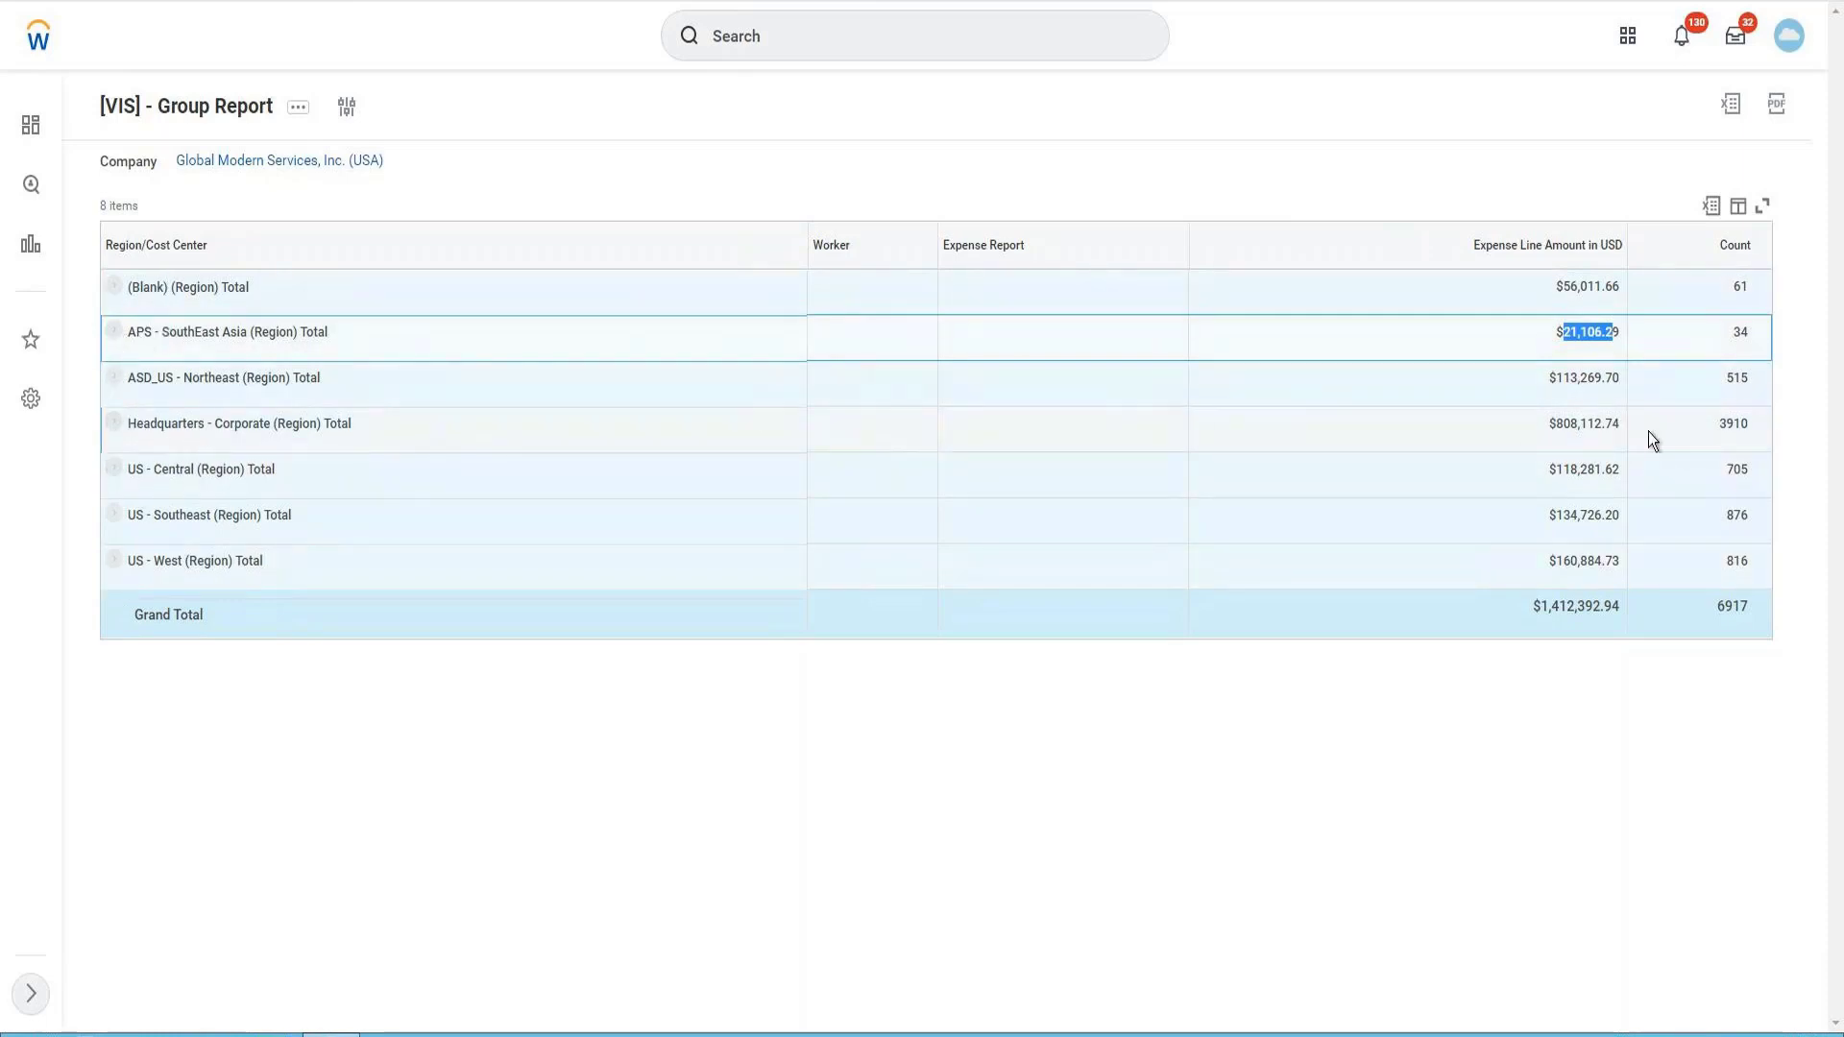
{"action": "left_click_drag", "start_coordinate": [1556, 423], "coordinate": [1752, 424]}
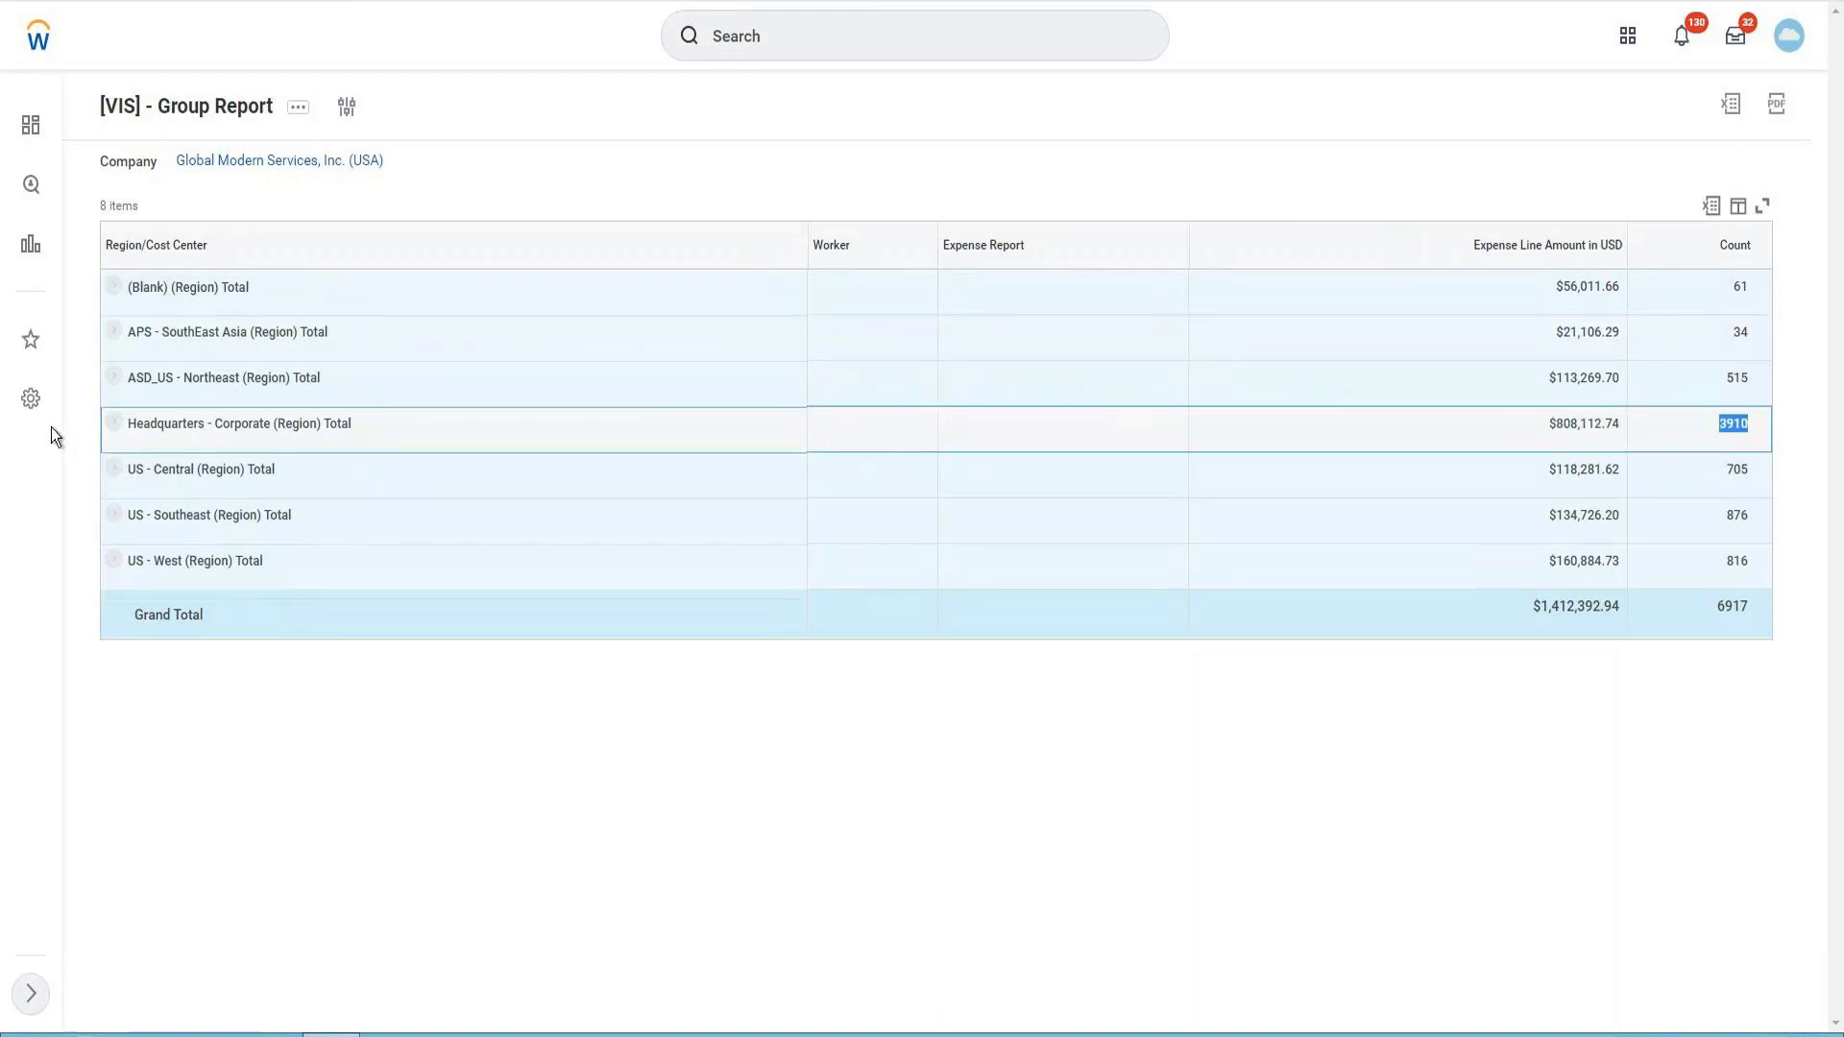
{"action": "left_click", "coordinate": [114, 424]}
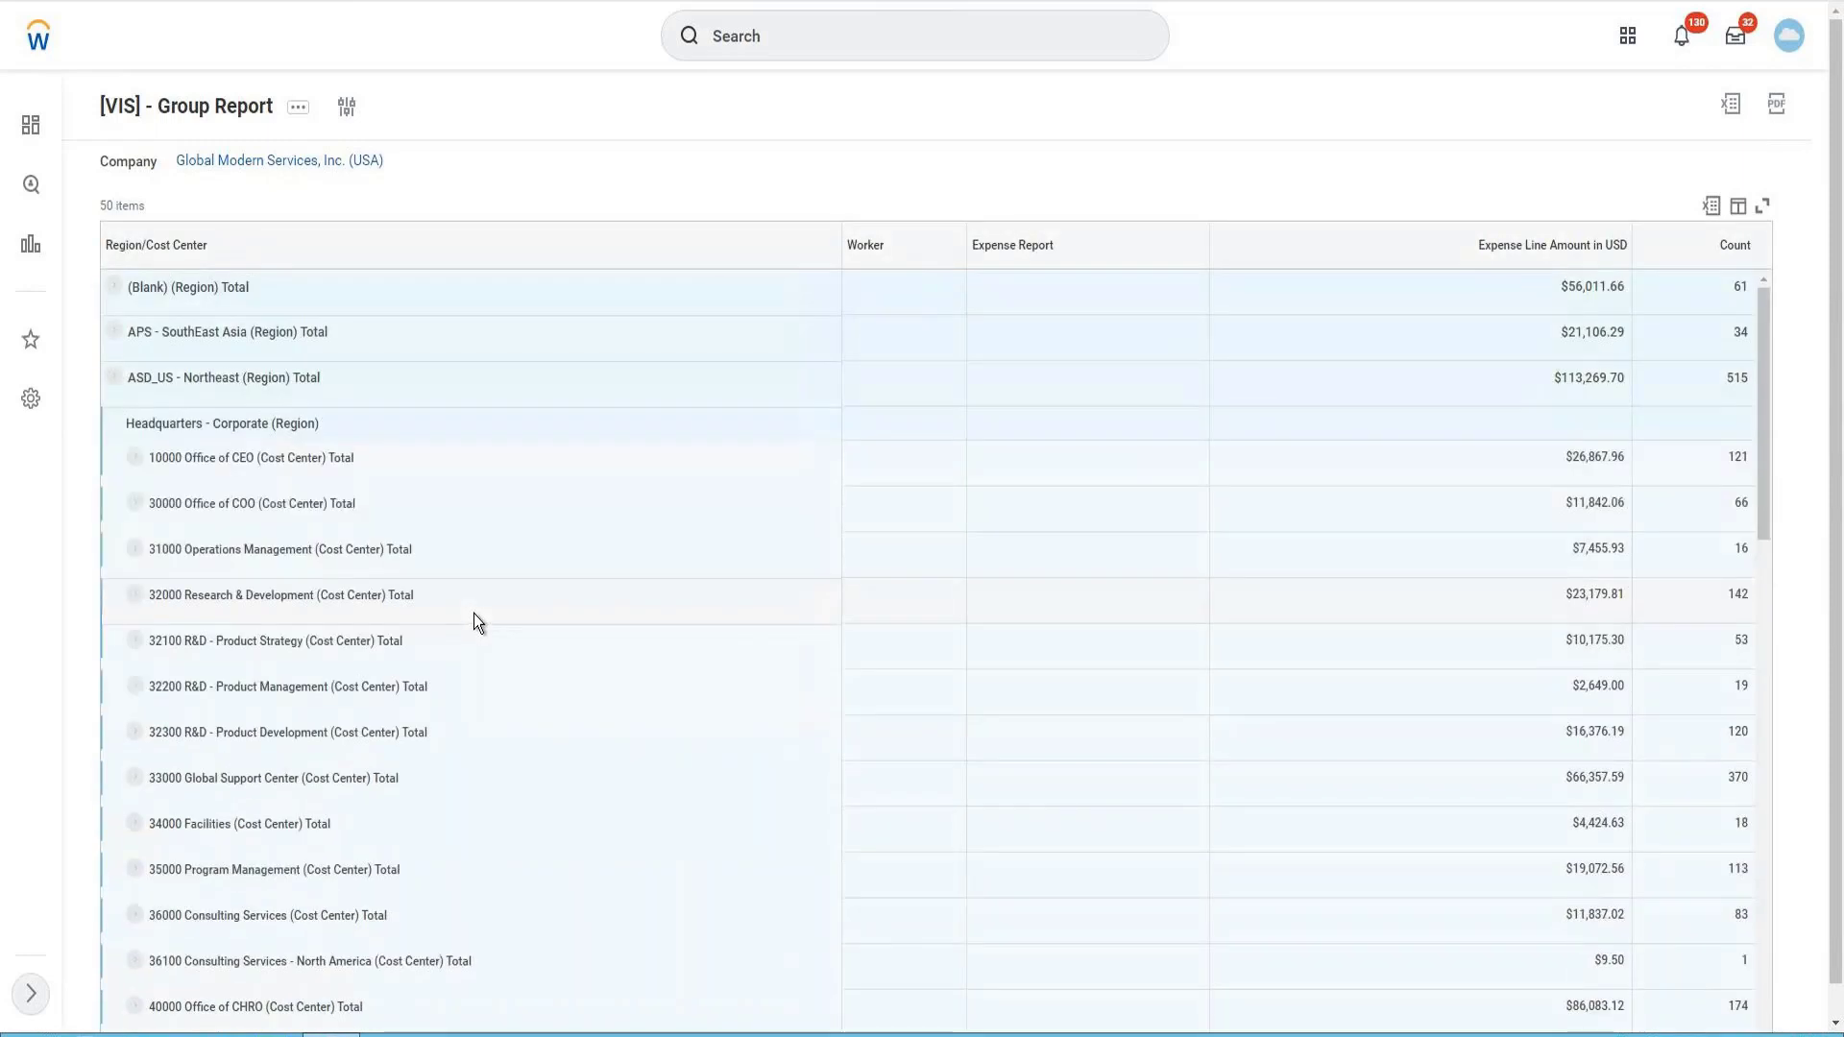
{"action": "left_click", "coordinate": [115, 370]}
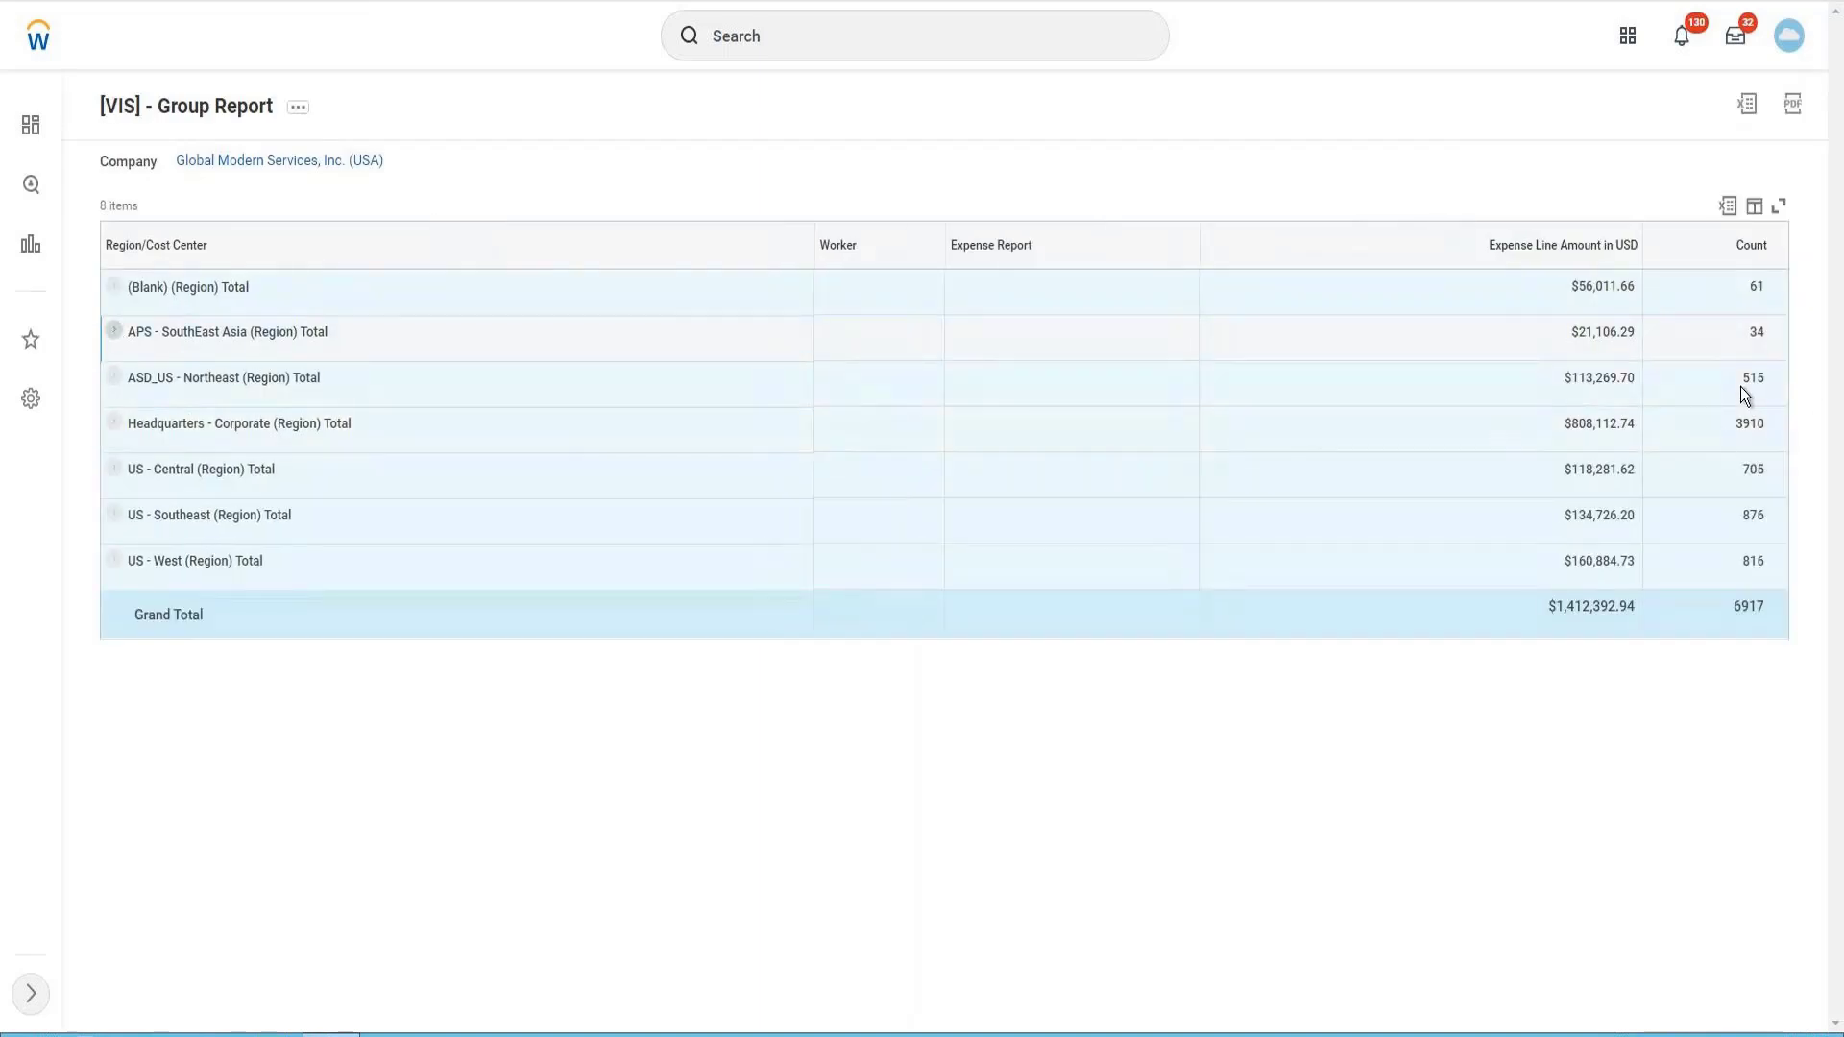
Expand the APS - SouthEast Asia region and its 33200 Global Support - Asia/Pac cost center, and examine the individual expense lines.
{"action": "left_click", "coordinate": [1756, 332]}
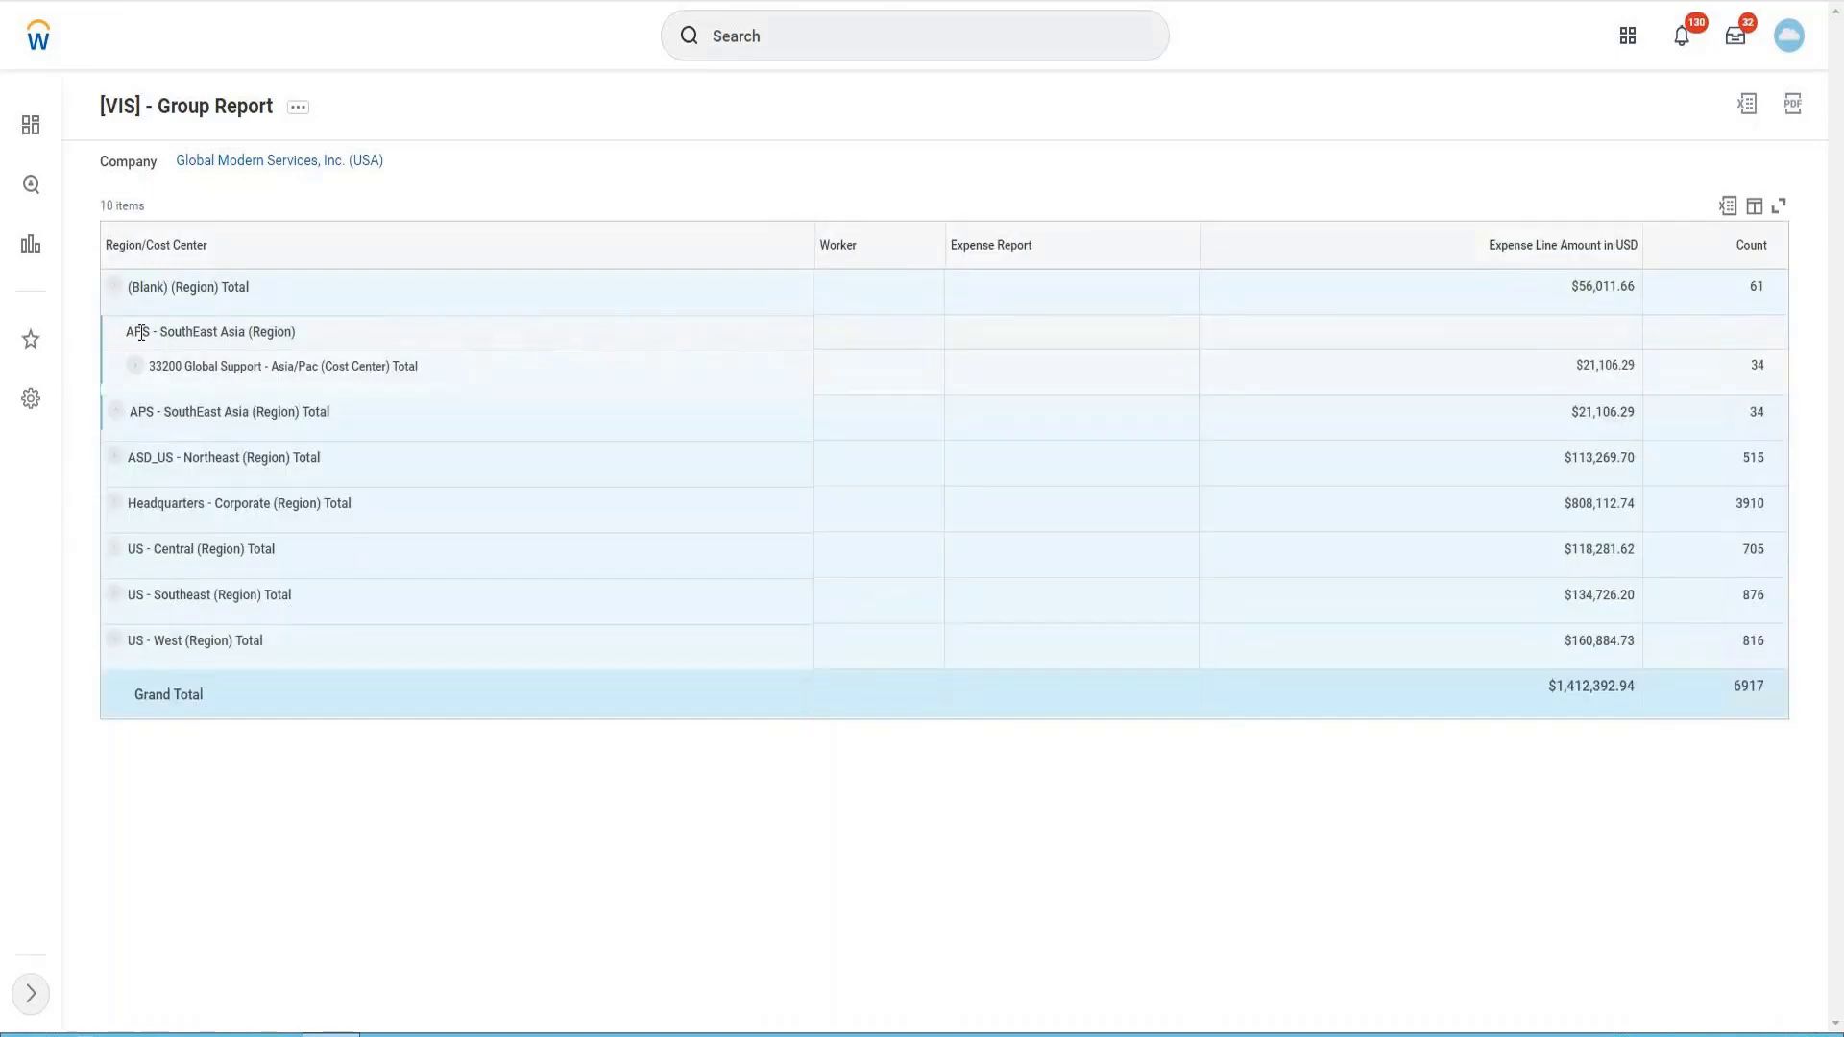
{"action": "left_click_drag", "start_coordinate": [126, 332], "coordinate": [297, 334]}
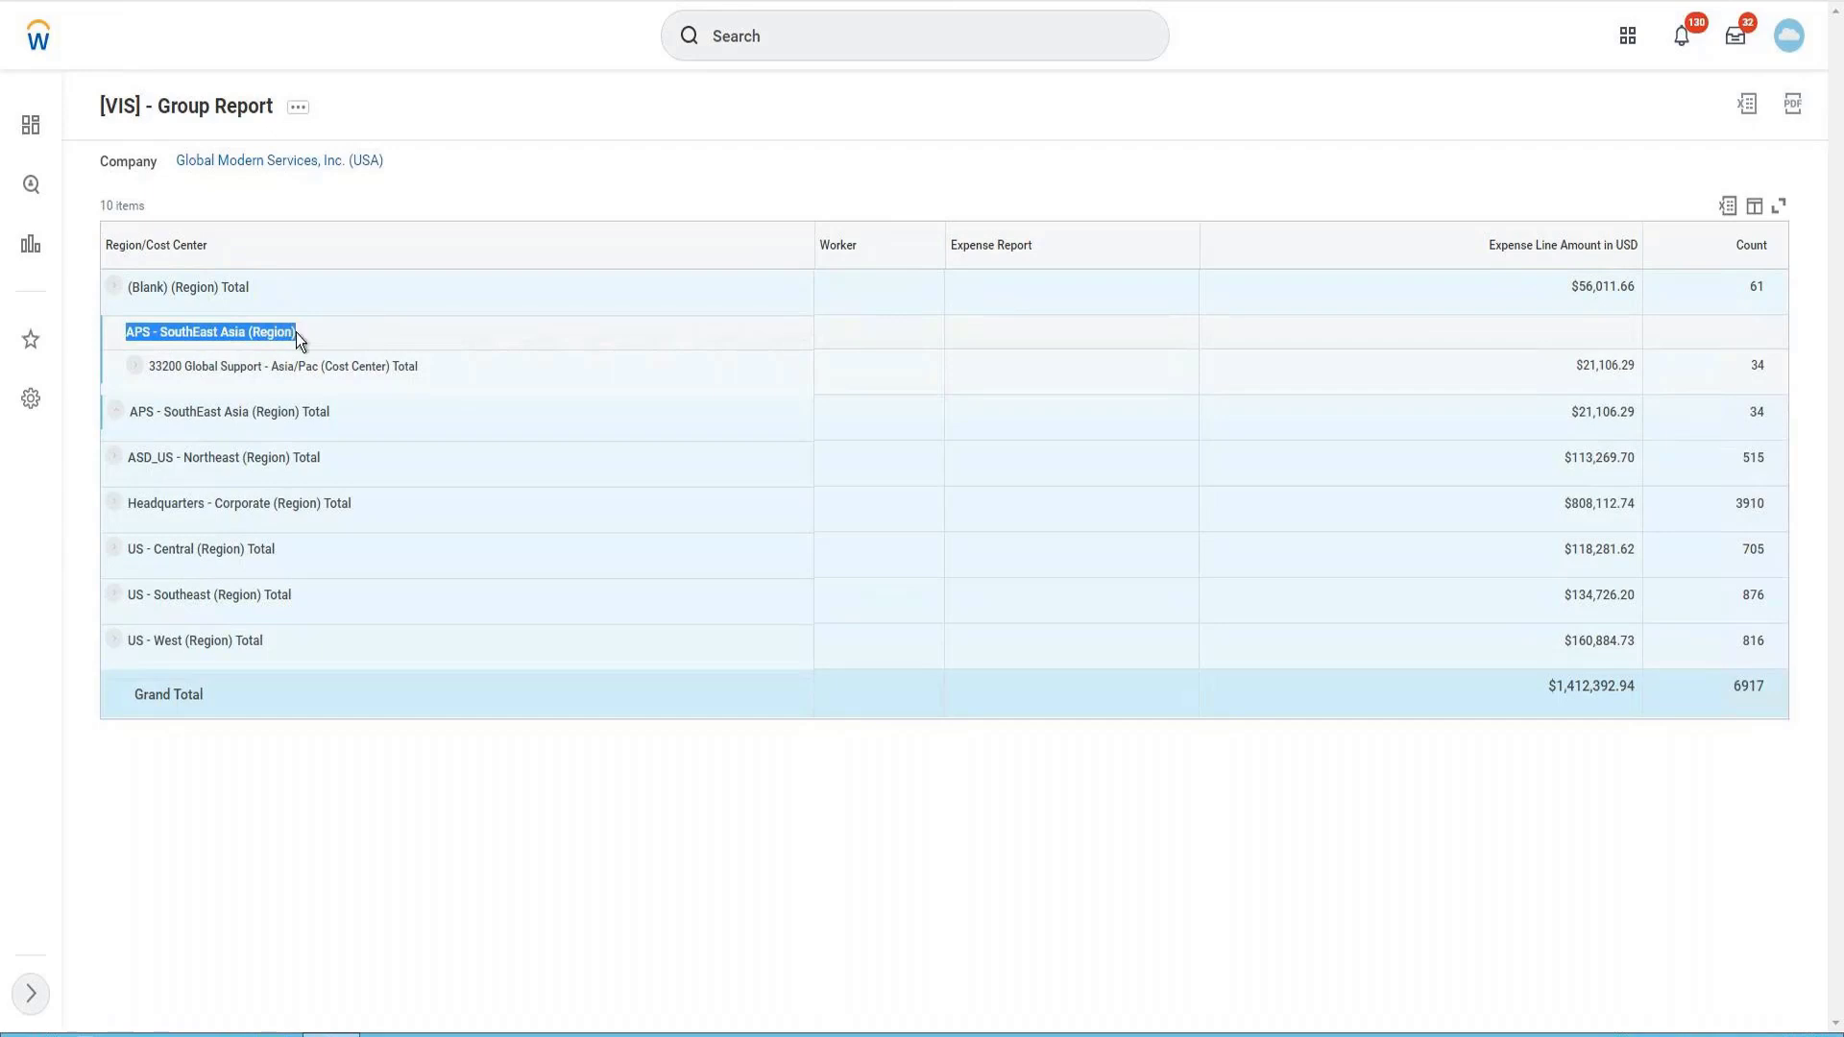
{"action": "left_click", "coordinate": [1657, 343]}
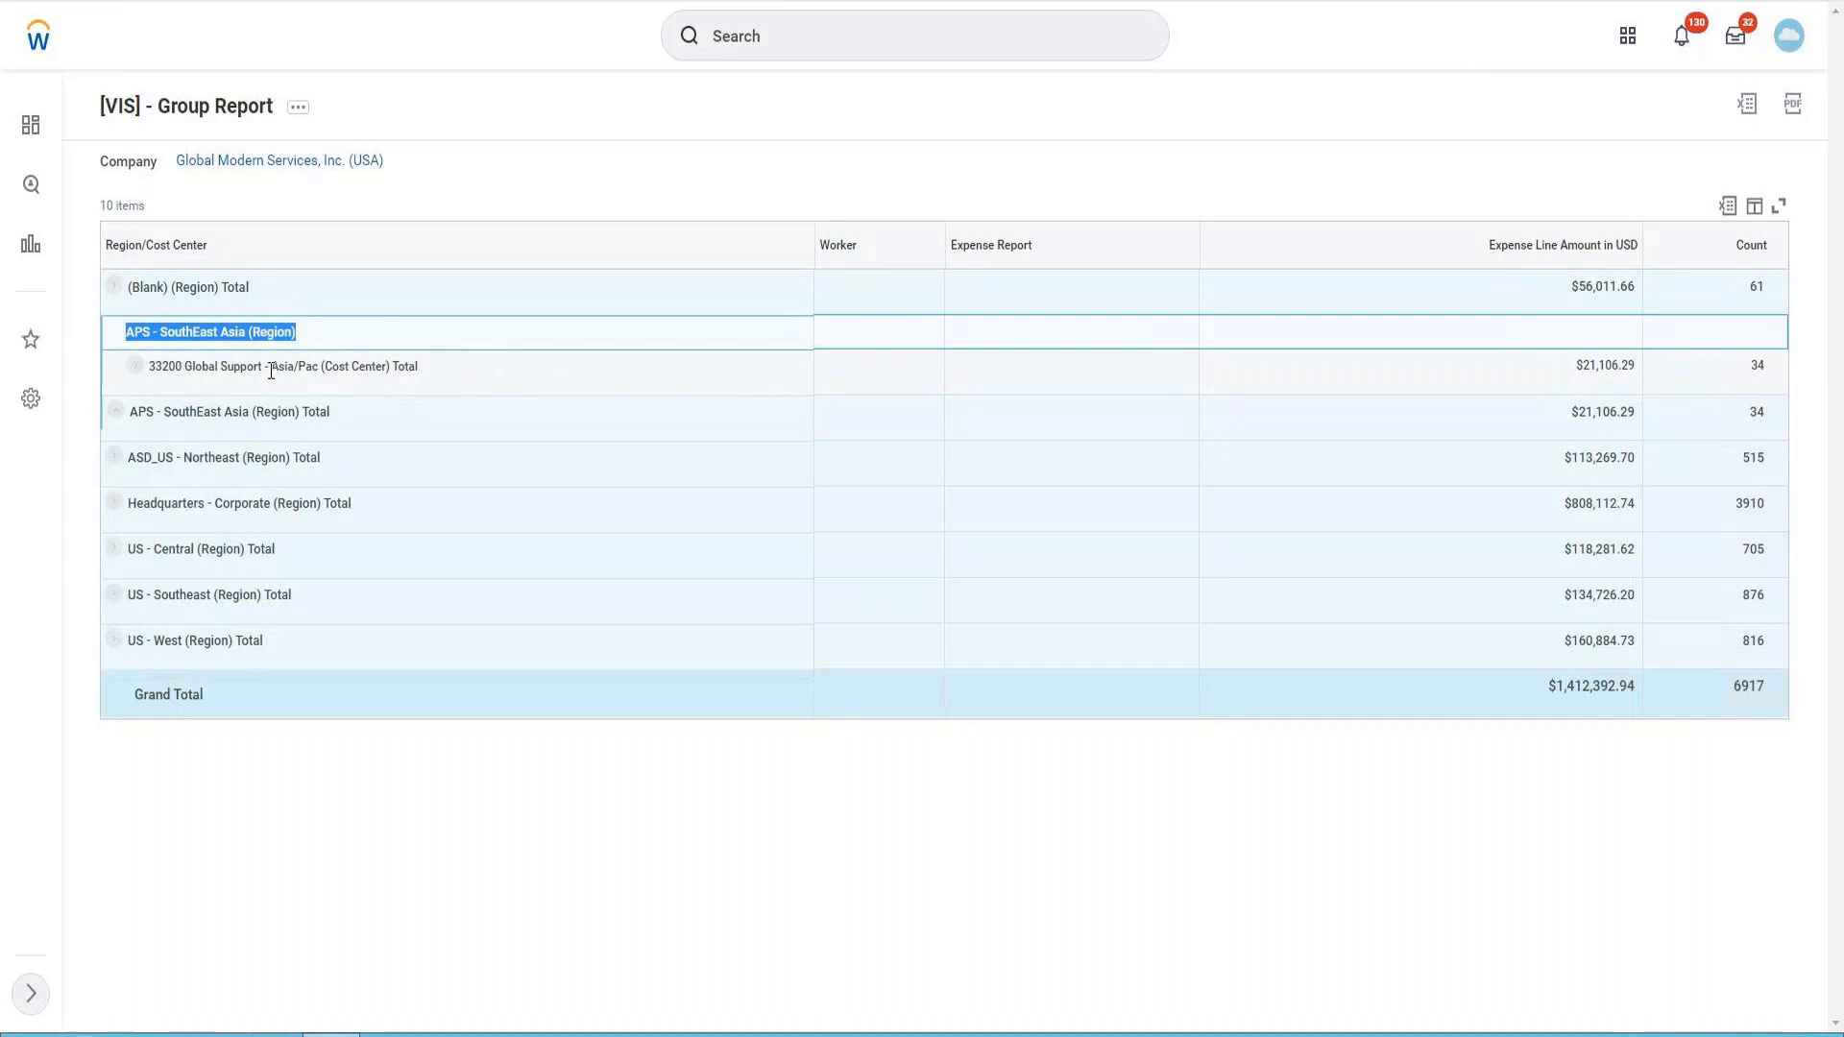
{"action": "left_click_drag", "start_coordinate": [176, 368], "coordinate": [418, 370]}
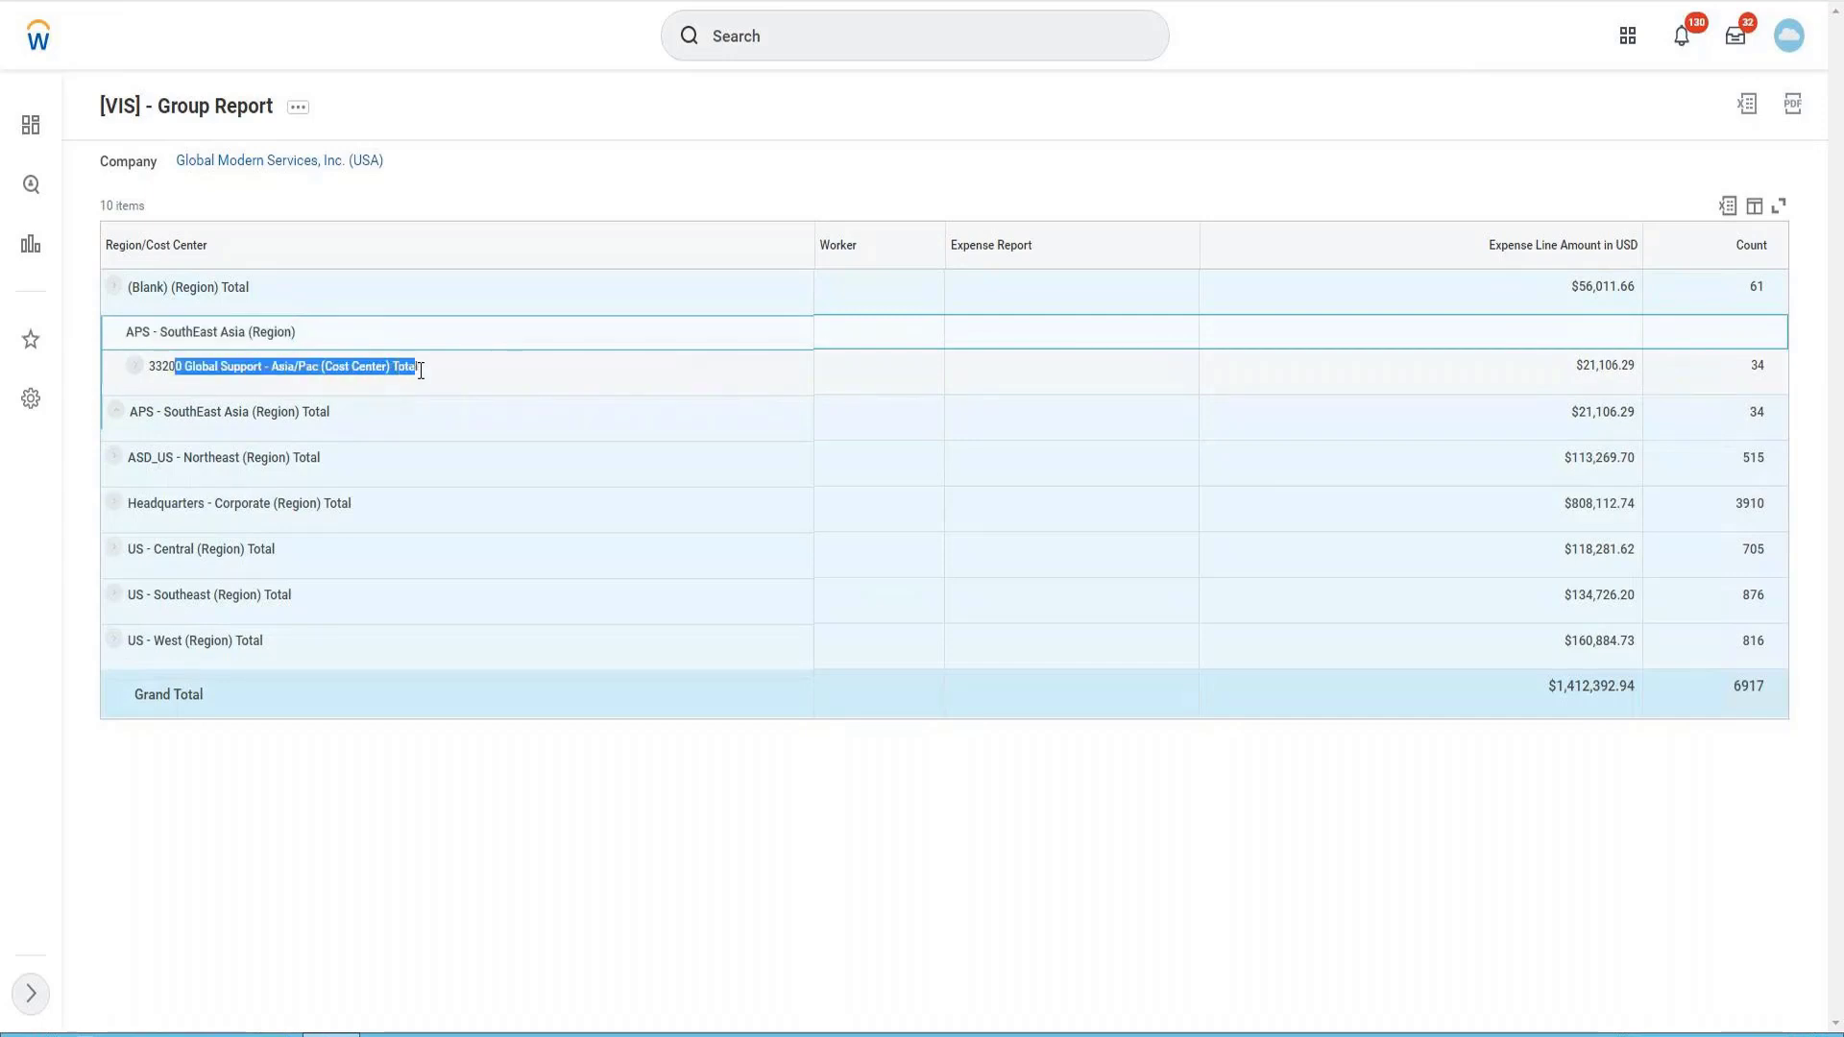
{"action": "left_click", "coordinate": [137, 369]}
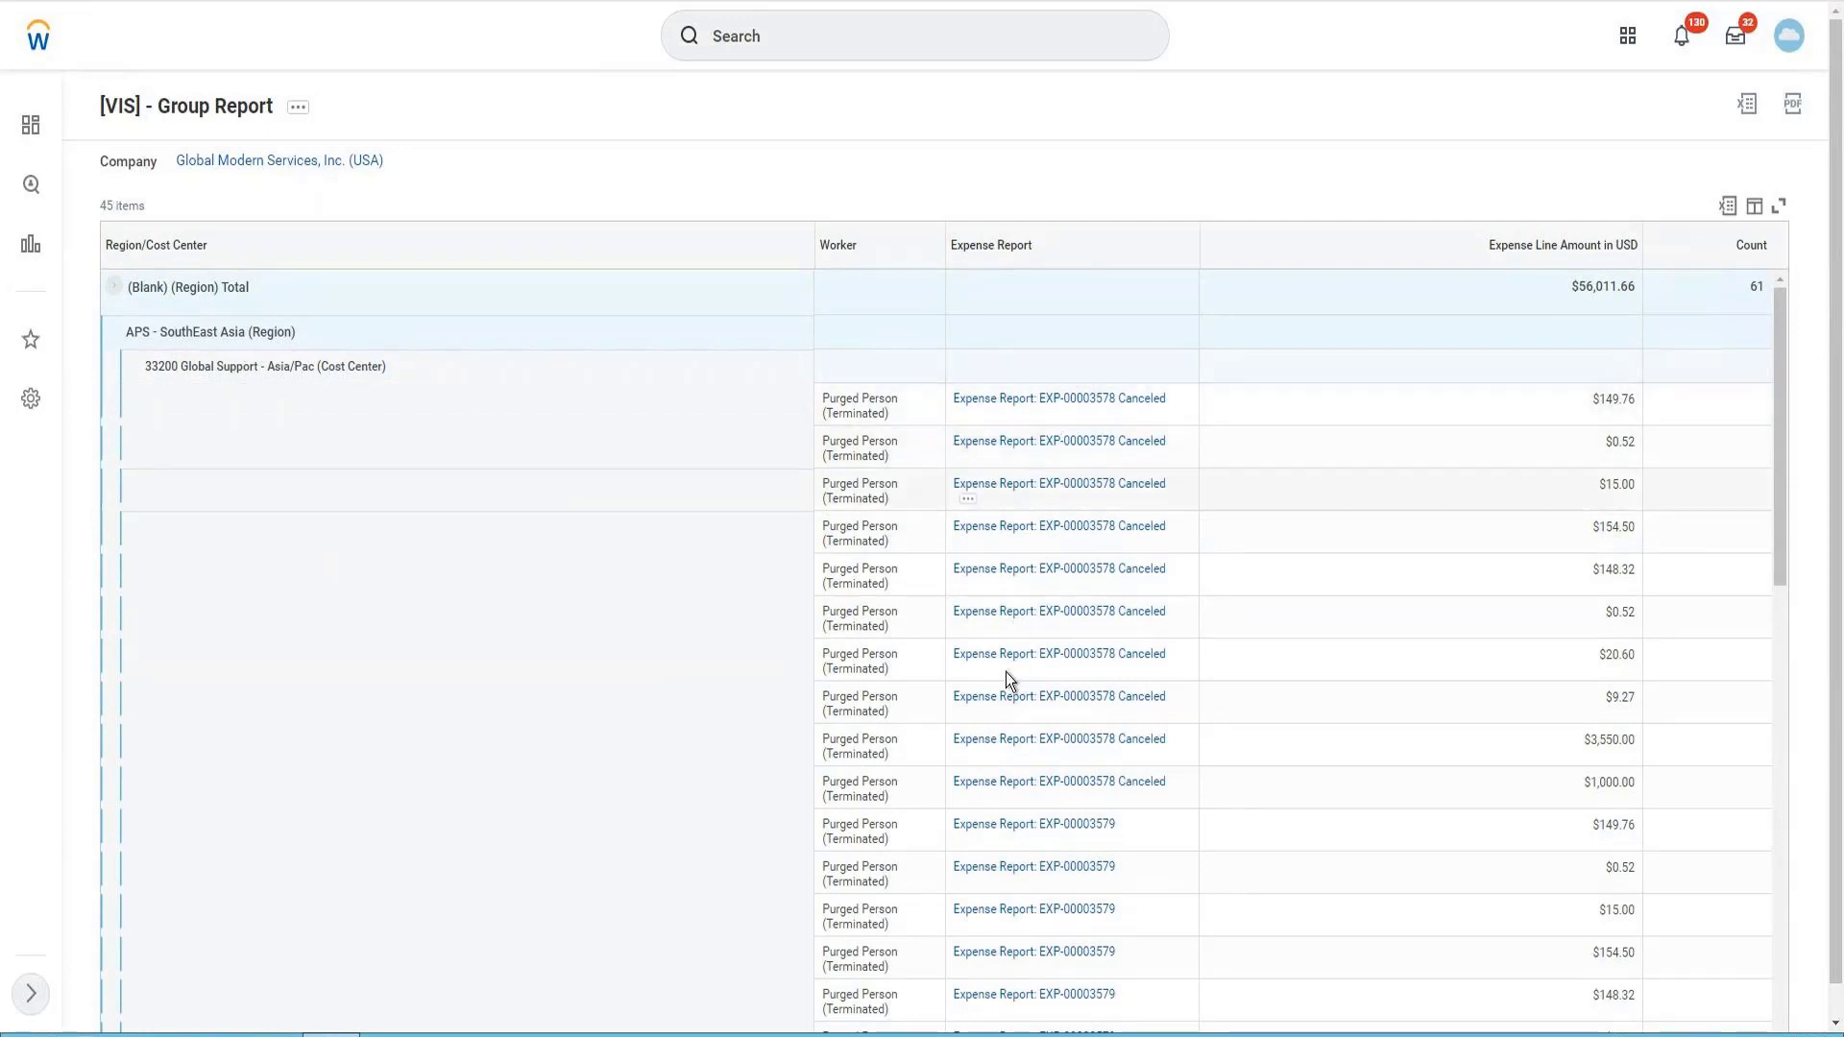
{"action": "scroll", "coordinate": [820, 637], "scroll_direction": "down", "scroll_amount": 2}
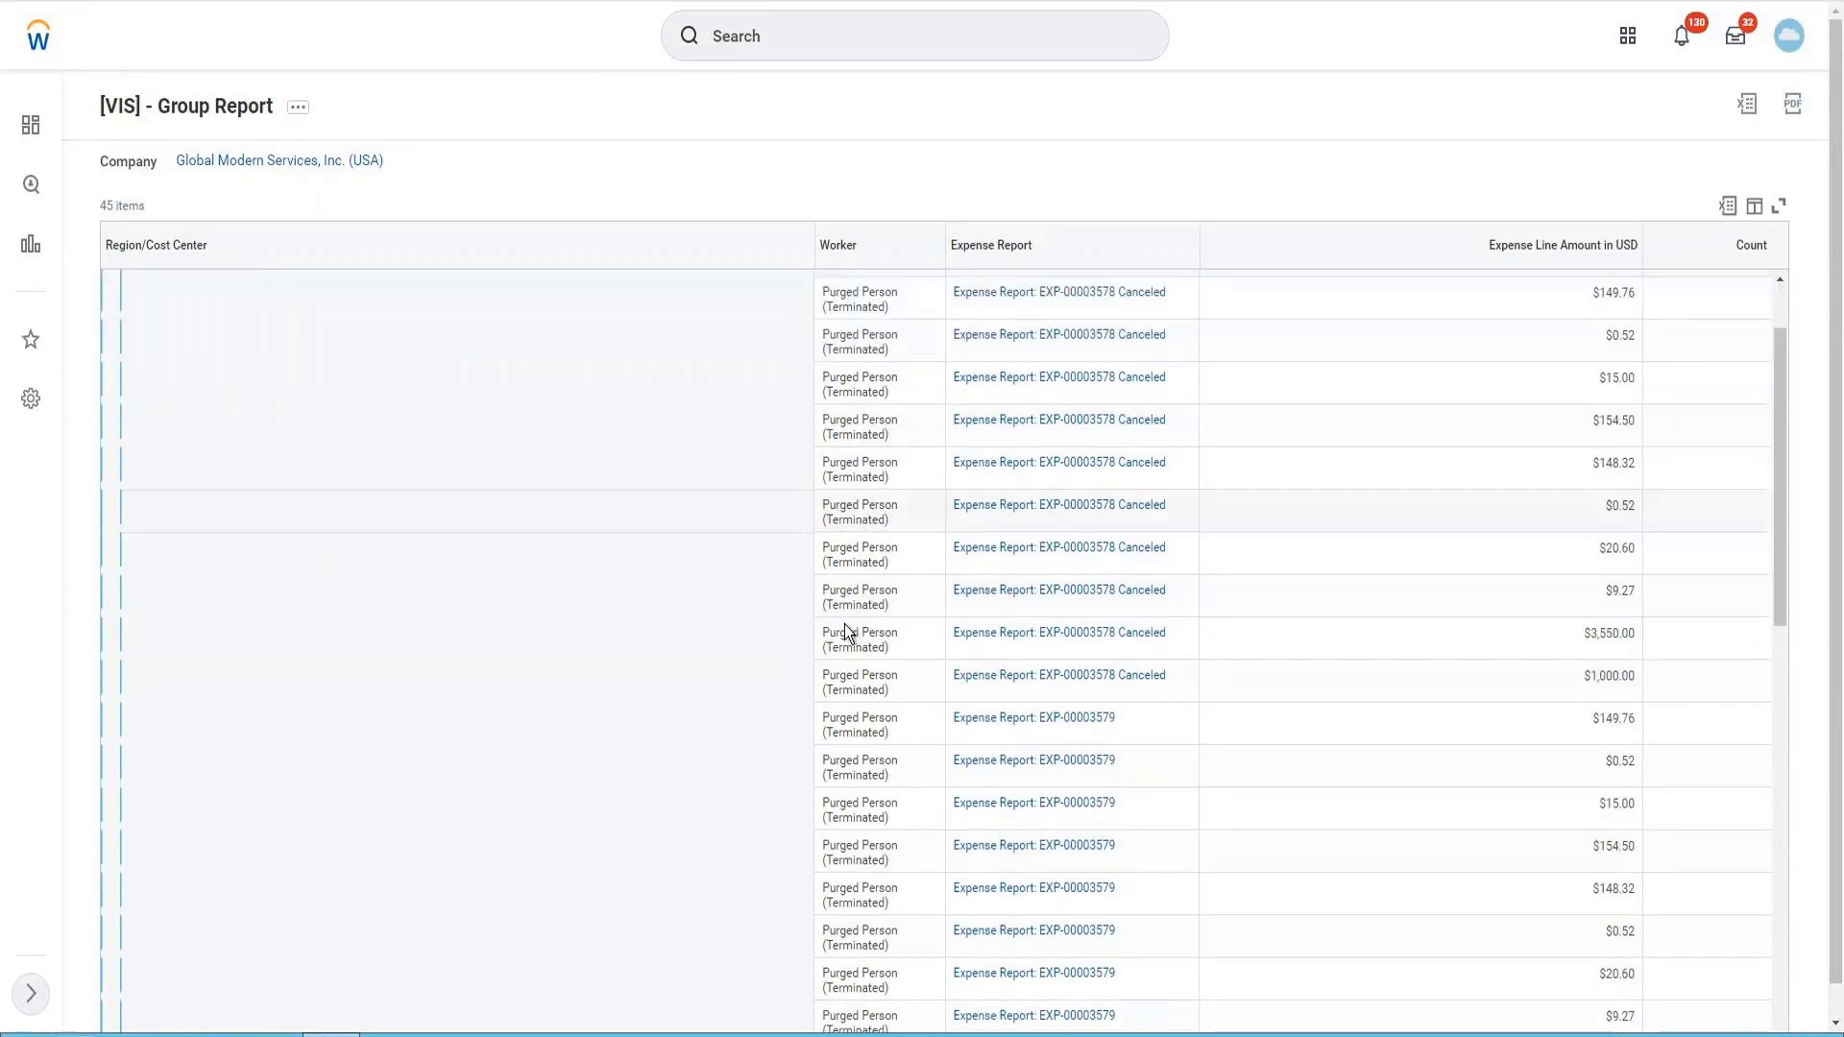
{"action": "scroll", "coordinate": [845, 631], "scroll_direction": "down", "scroll_amount": 5}
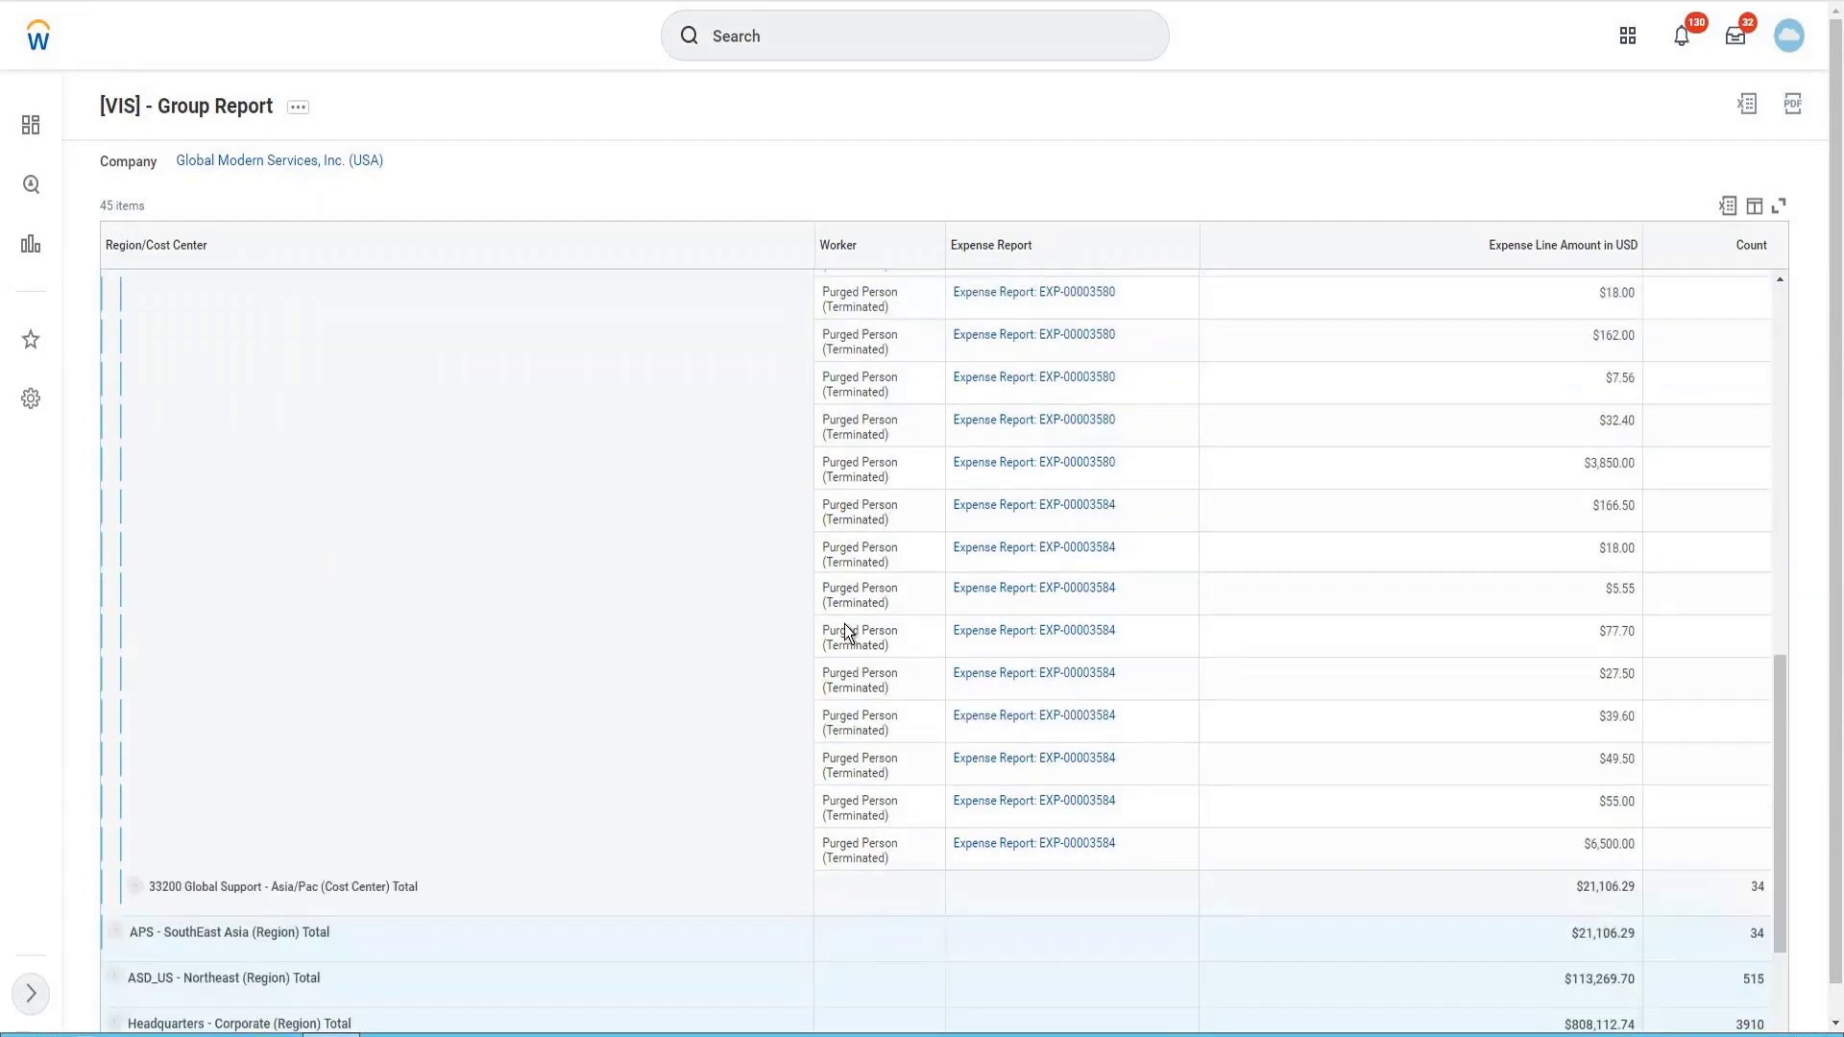
{"action": "scroll", "coordinate": [826, 653], "scroll_direction": "up", "scroll_amount": 15}
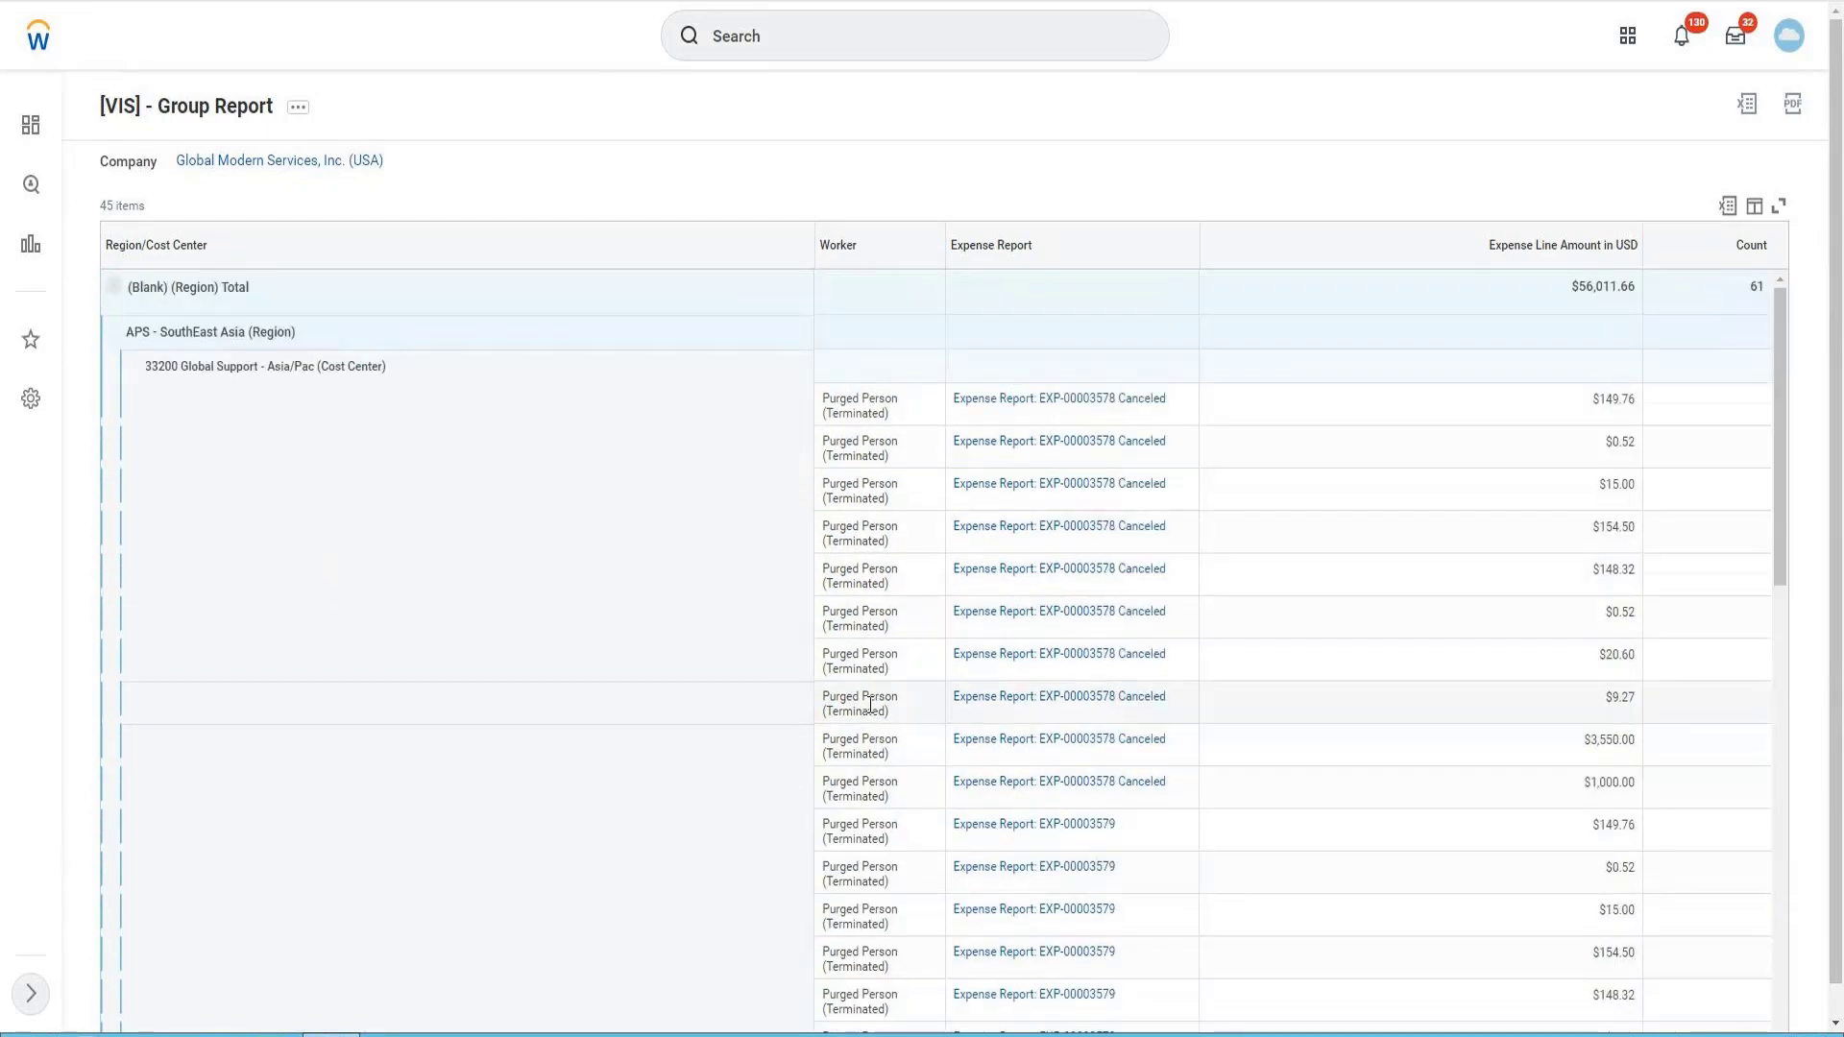
Export the report results to an Excel workbook, open it in Excel, and discard the recovered files.
{"action": "left_click", "coordinate": [1727, 210]}
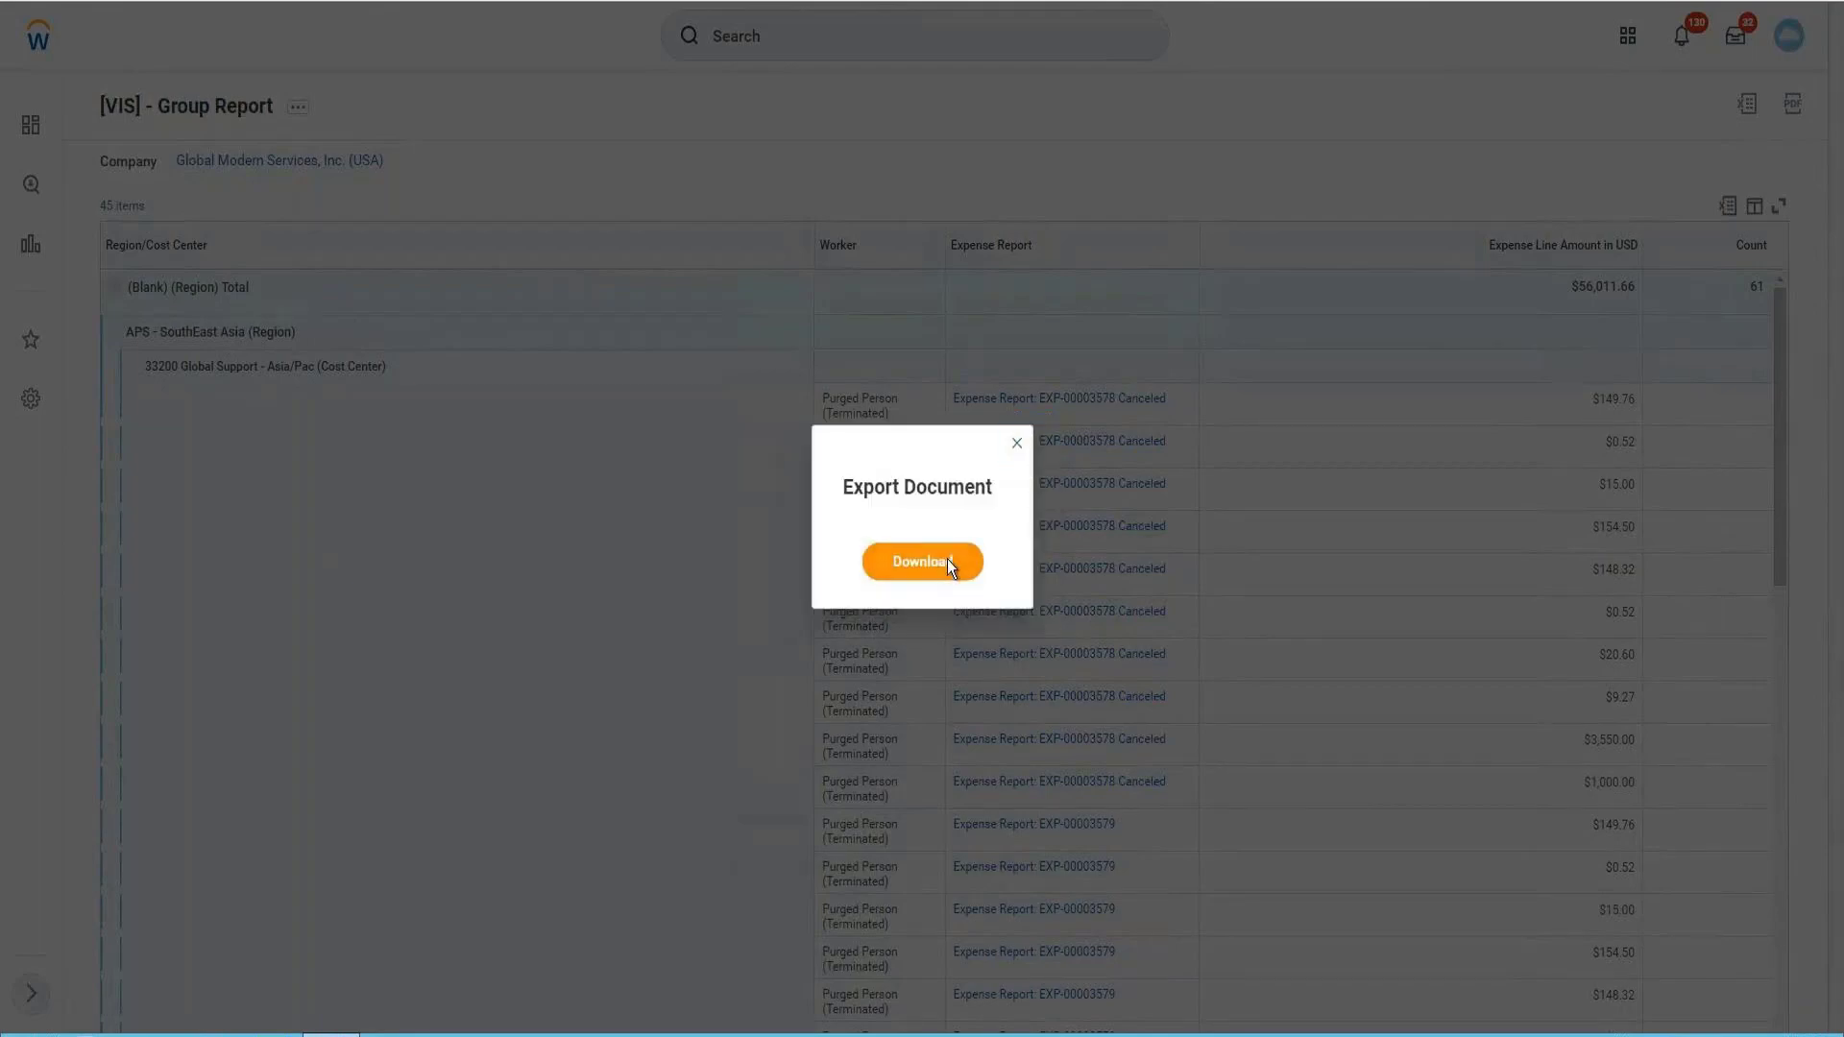
{"action": "left_click", "coordinate": [947, 561]}
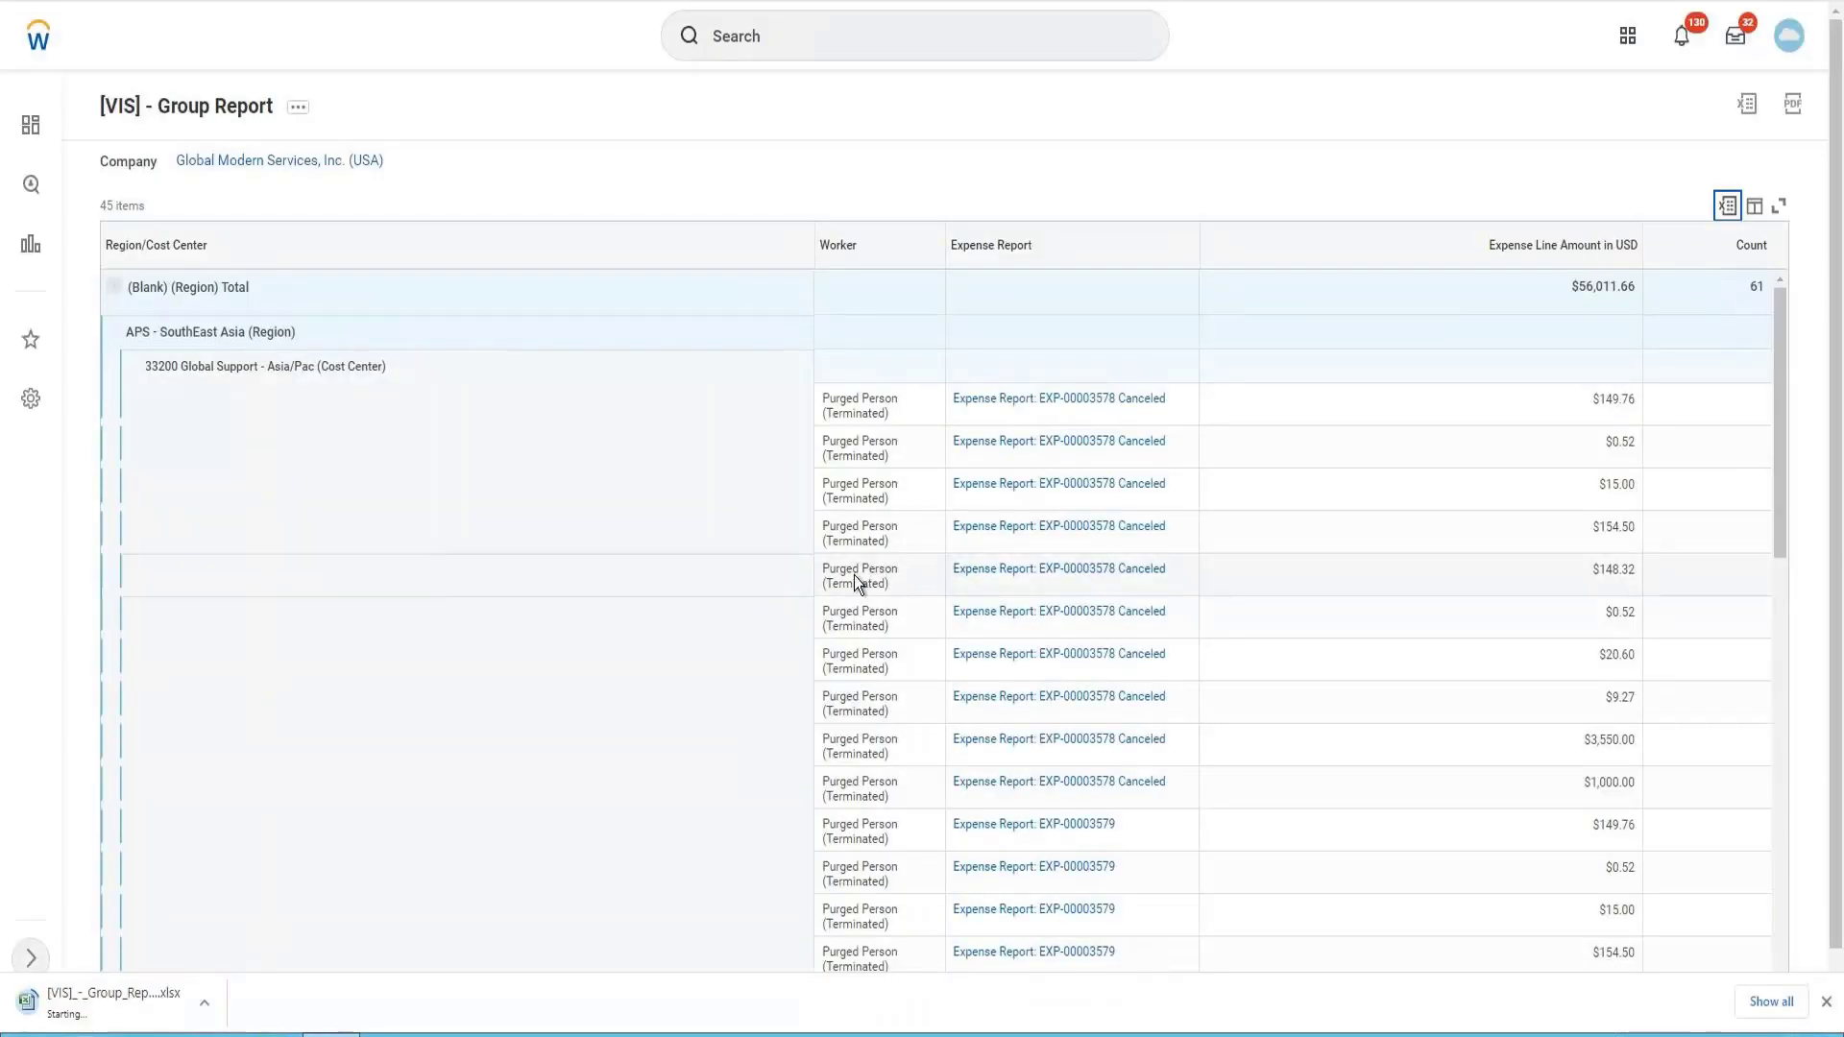
{"action": "left_click", "coordinate": [150, 1003]}
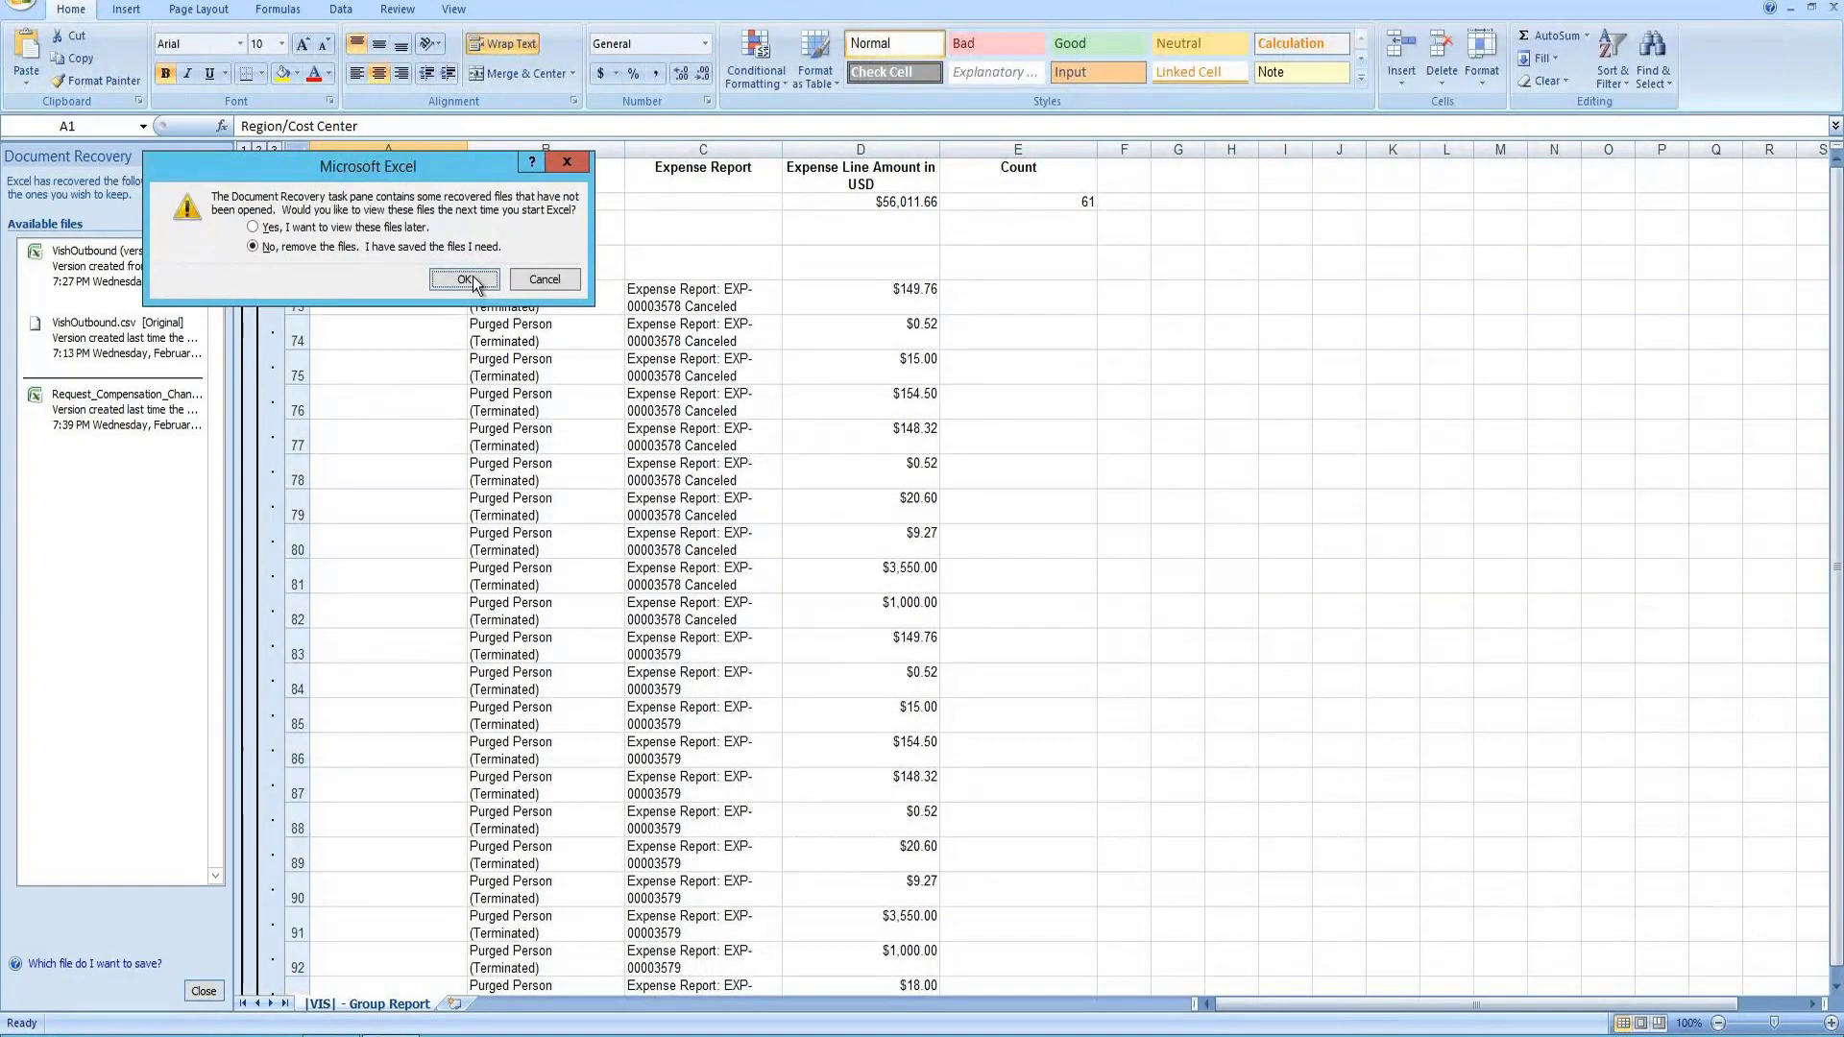
{"action": "left_click", "coordinate": [472, 275]}
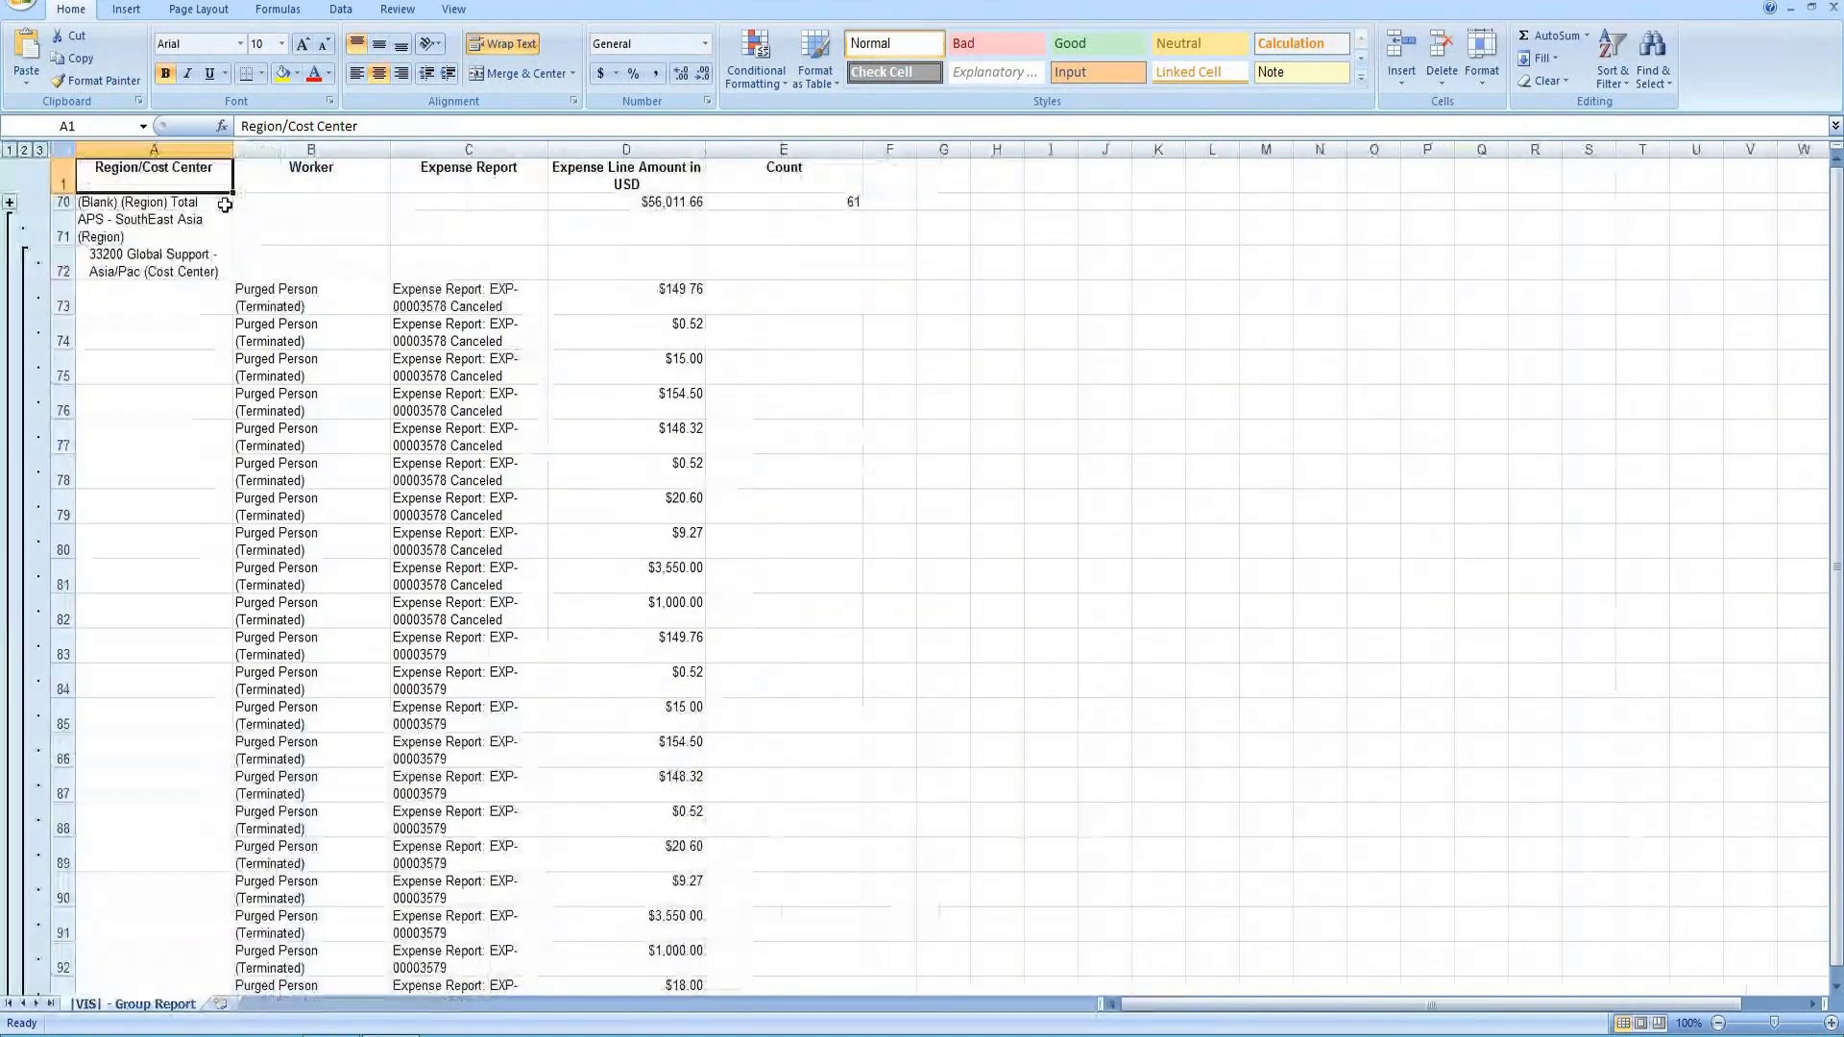
Inspect the sheet's grouping by expanding and collapsing the (Blank) region, and show outline level 1 followed by level 2.
{"action": "left_click", "coordinate": [11, 203]}
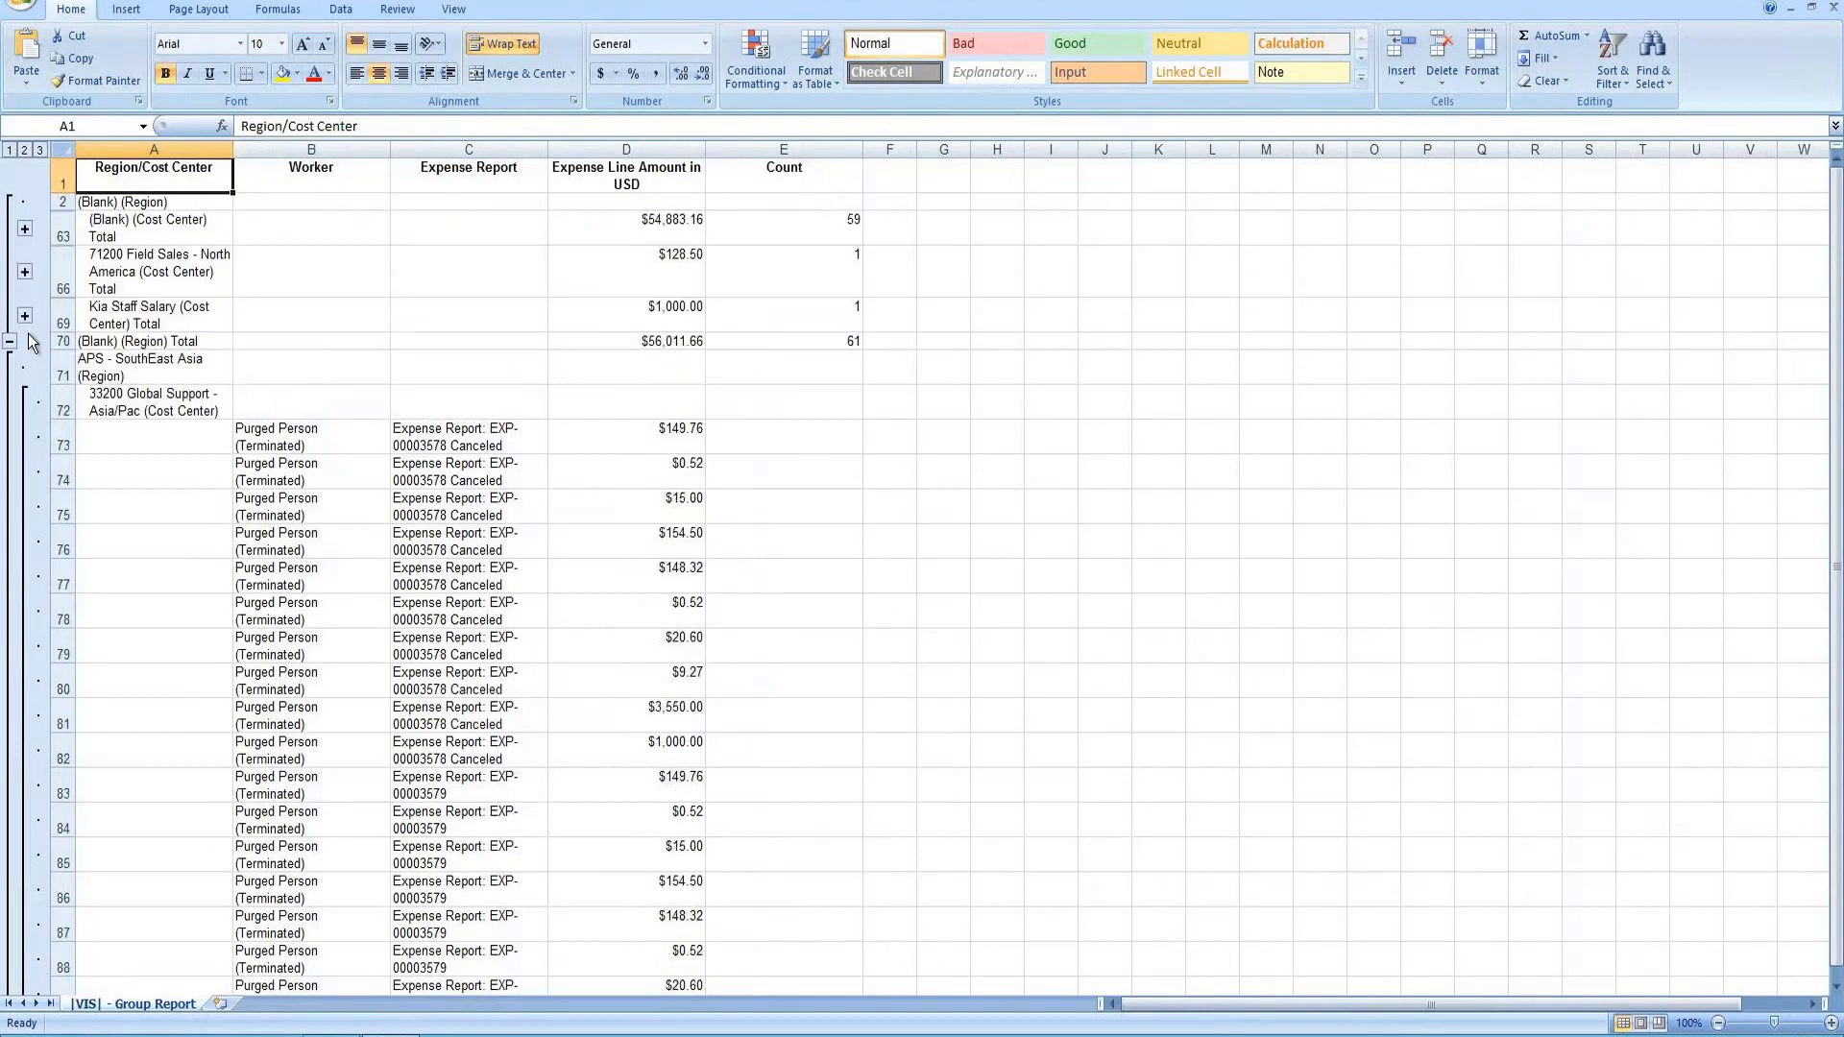
{"action": "left_click", "coordinate": [11, 342]}
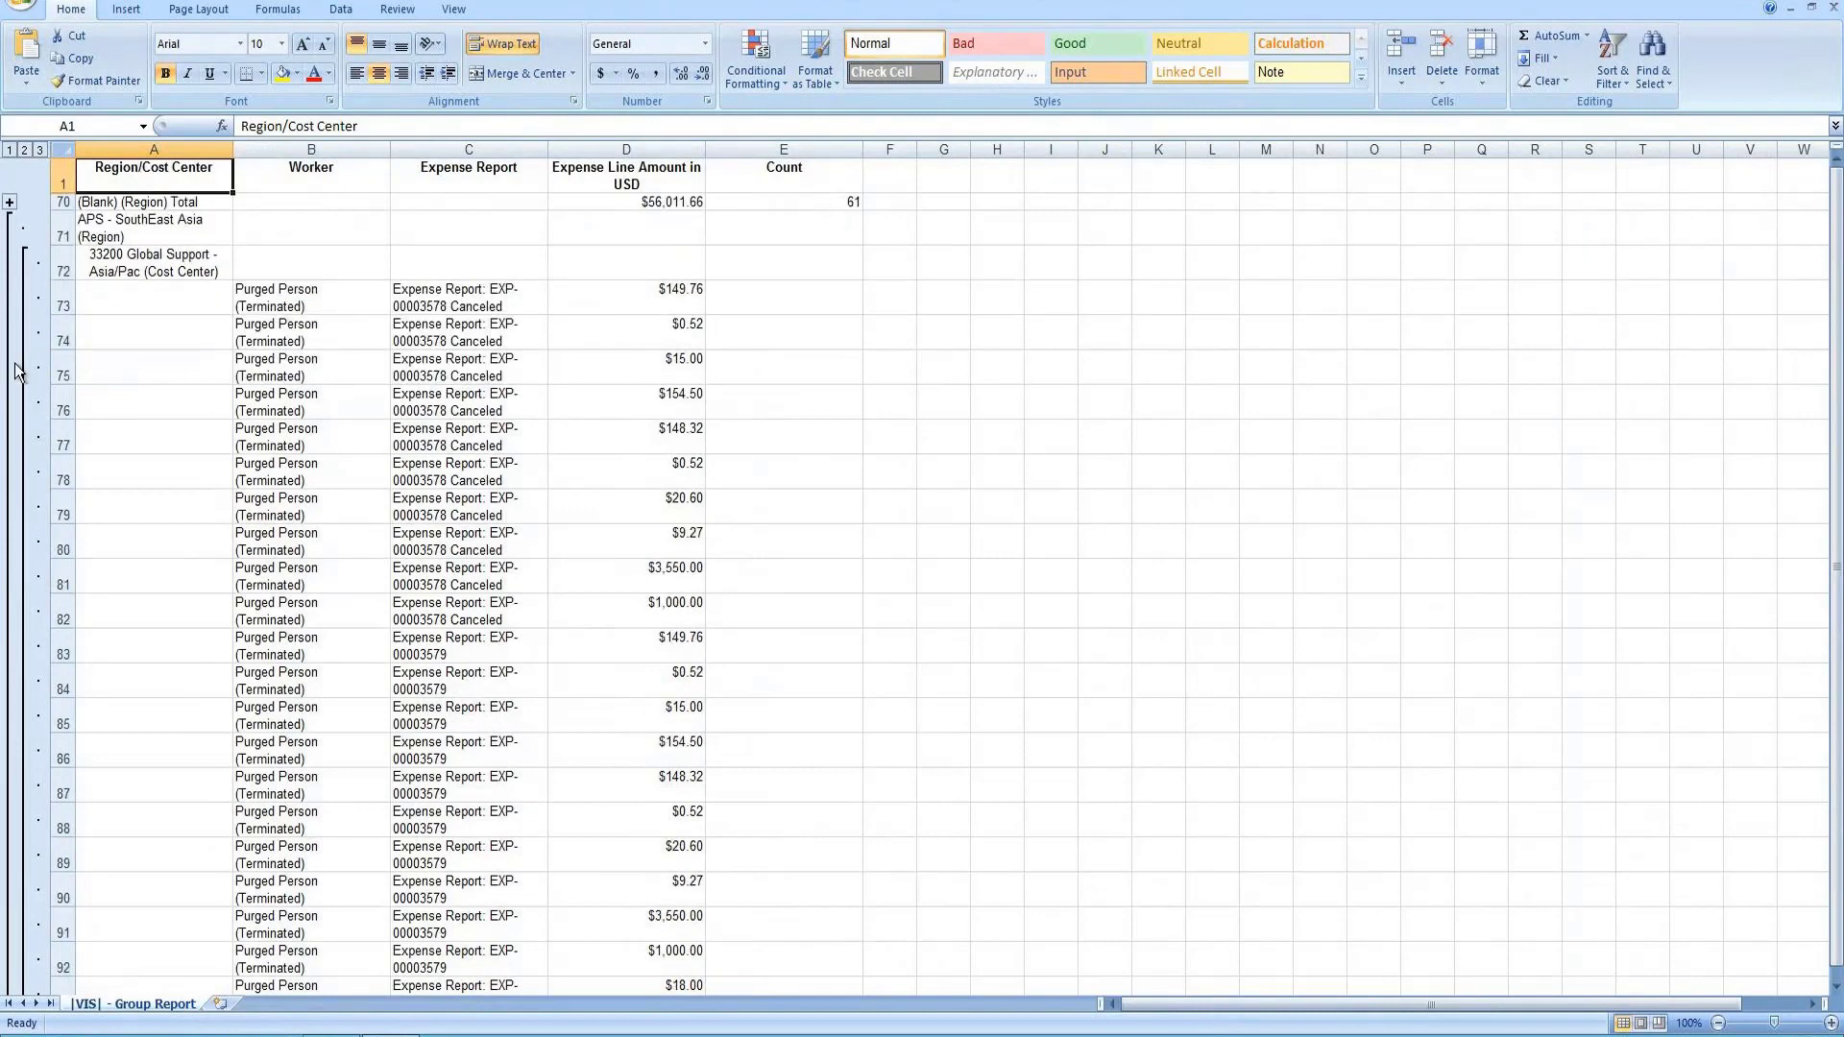
{"action": "left_click", "coordinate": [10, 152]}
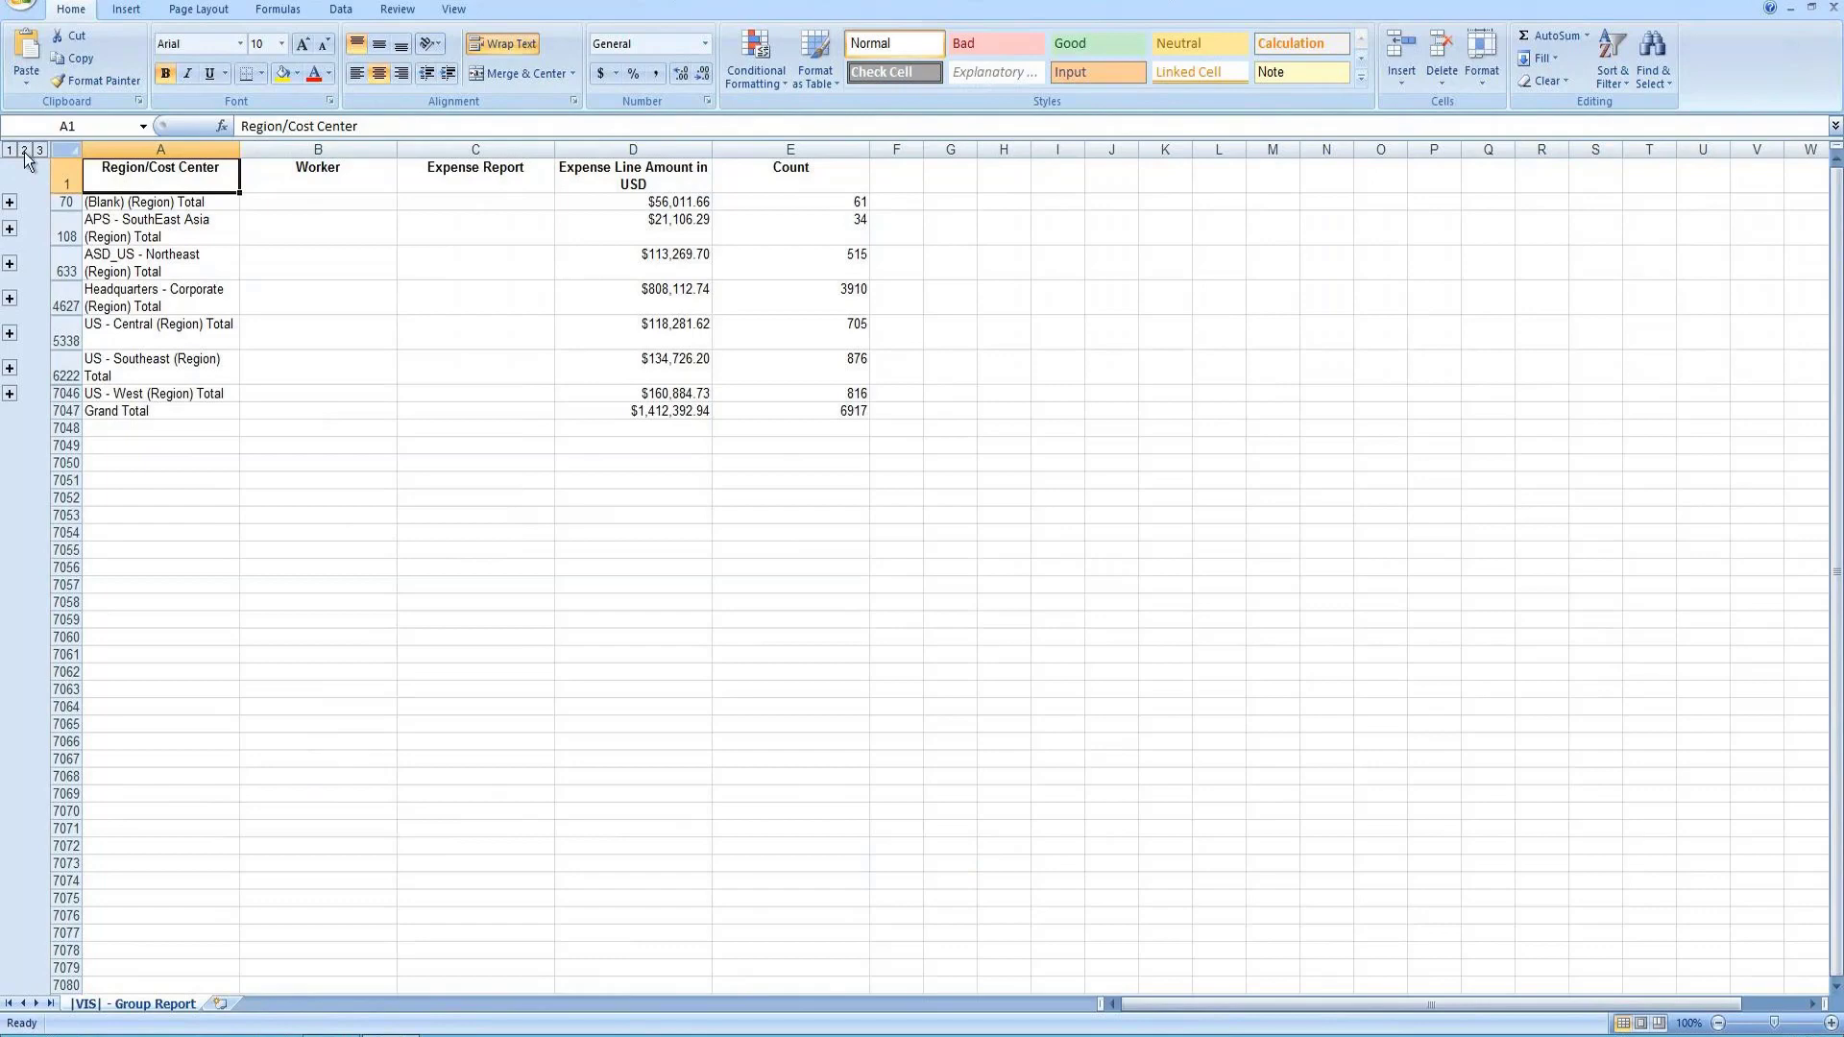
{"action": "left_click", "coordinate": [24, 150]}
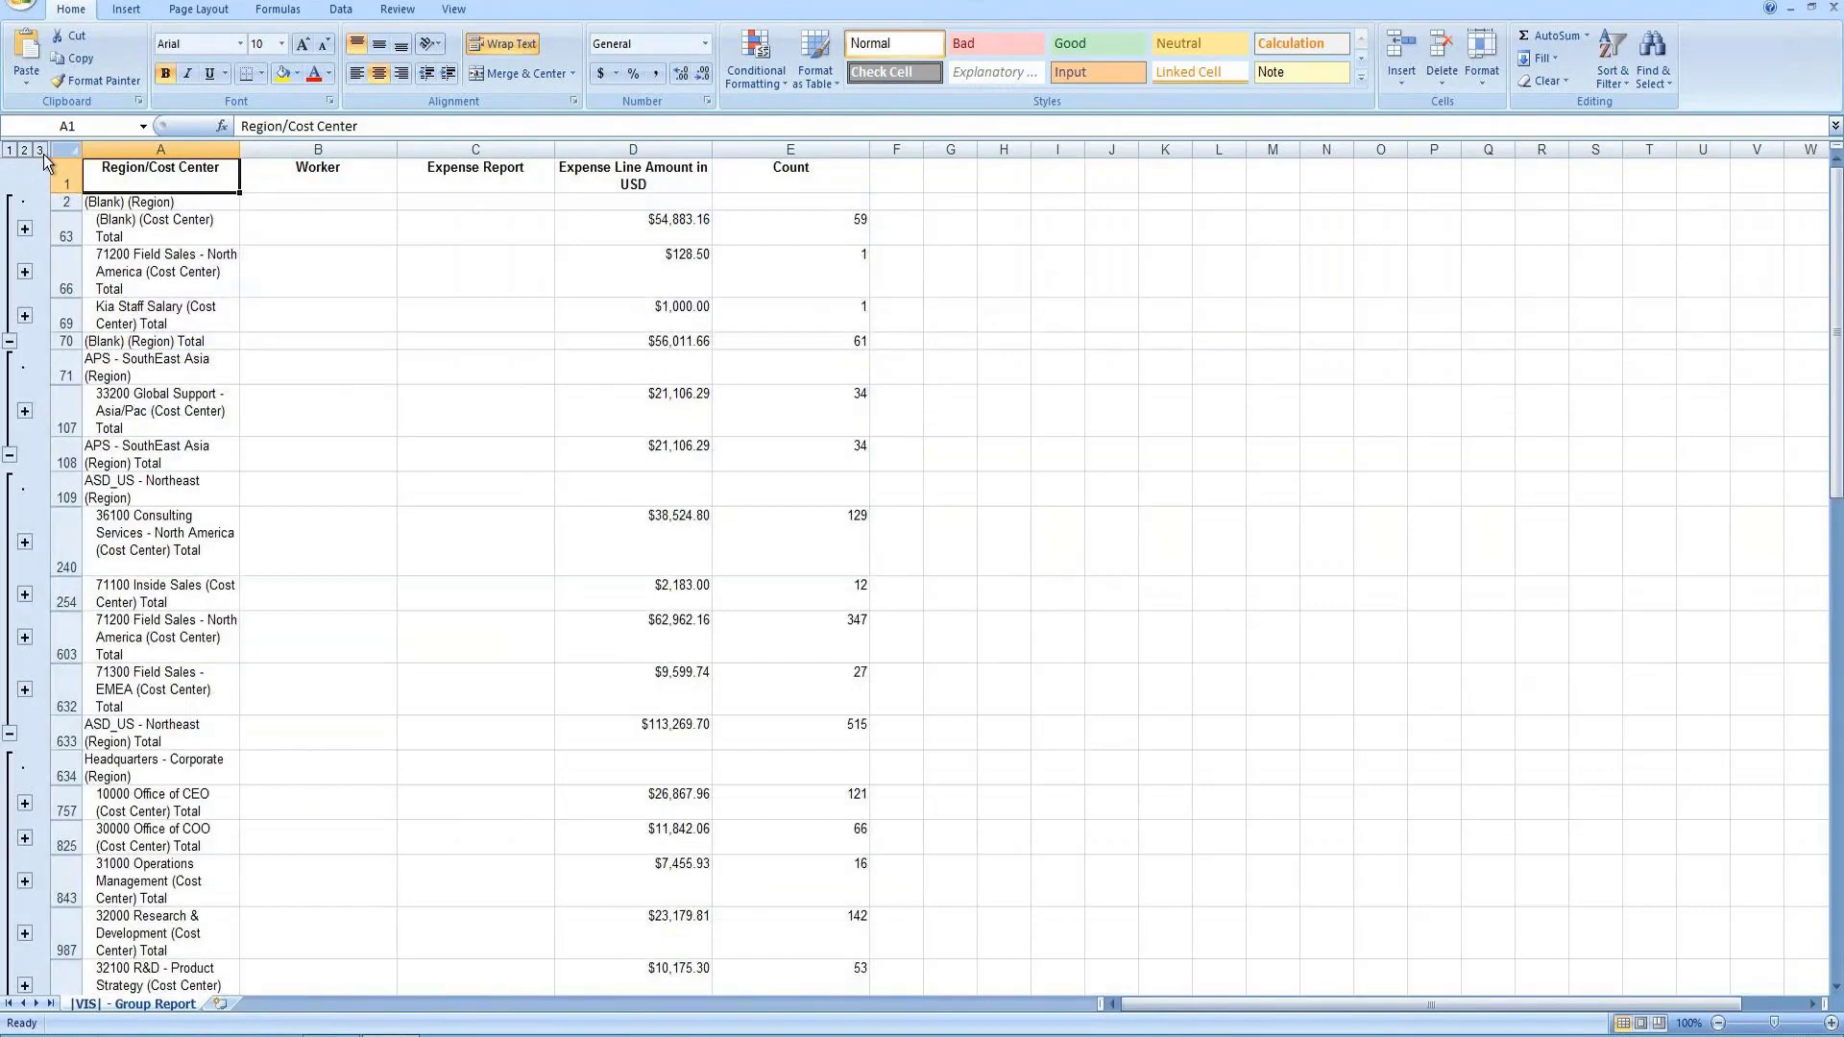
Show outline level 3 in the sheet and examine the individual expense lines with their cost center and region totals.
{"action": "left_click", "coordinate": [41, 152]}
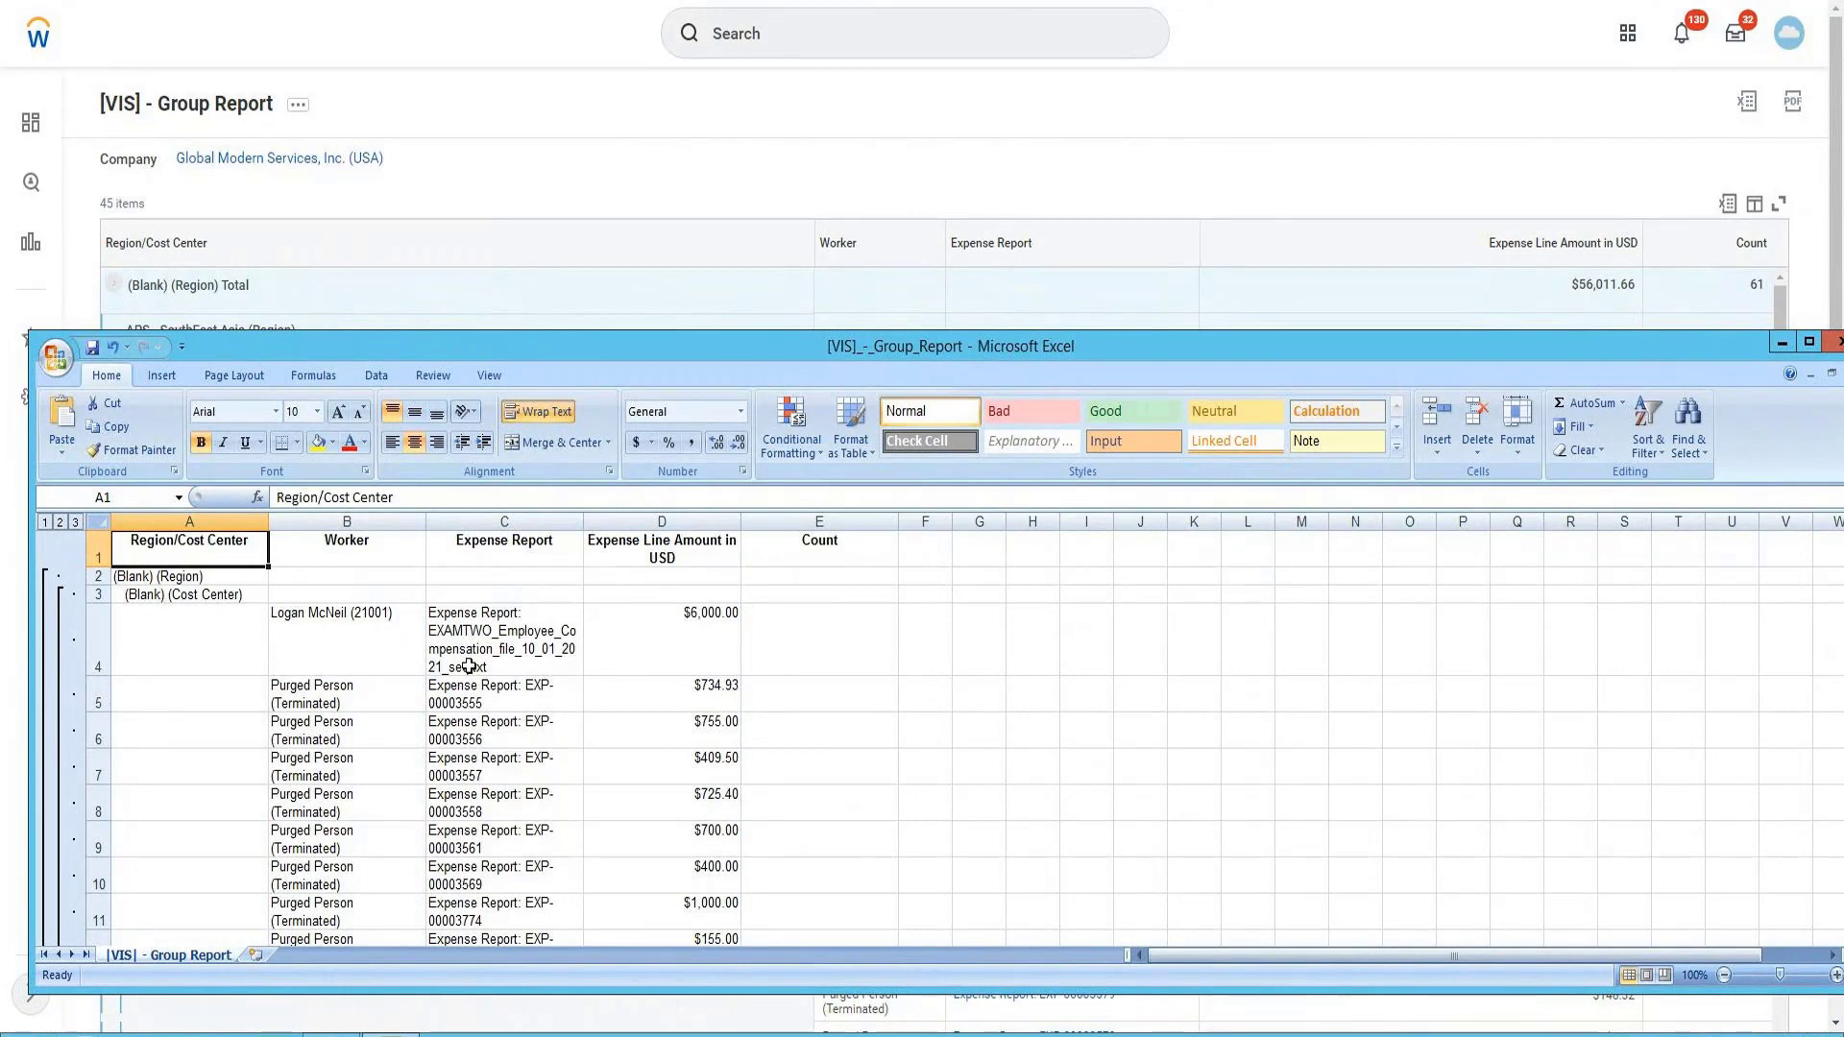
{"action": "left_click_drag", "start_coordinate": [331, 639], "coordinate": [691, 641]}
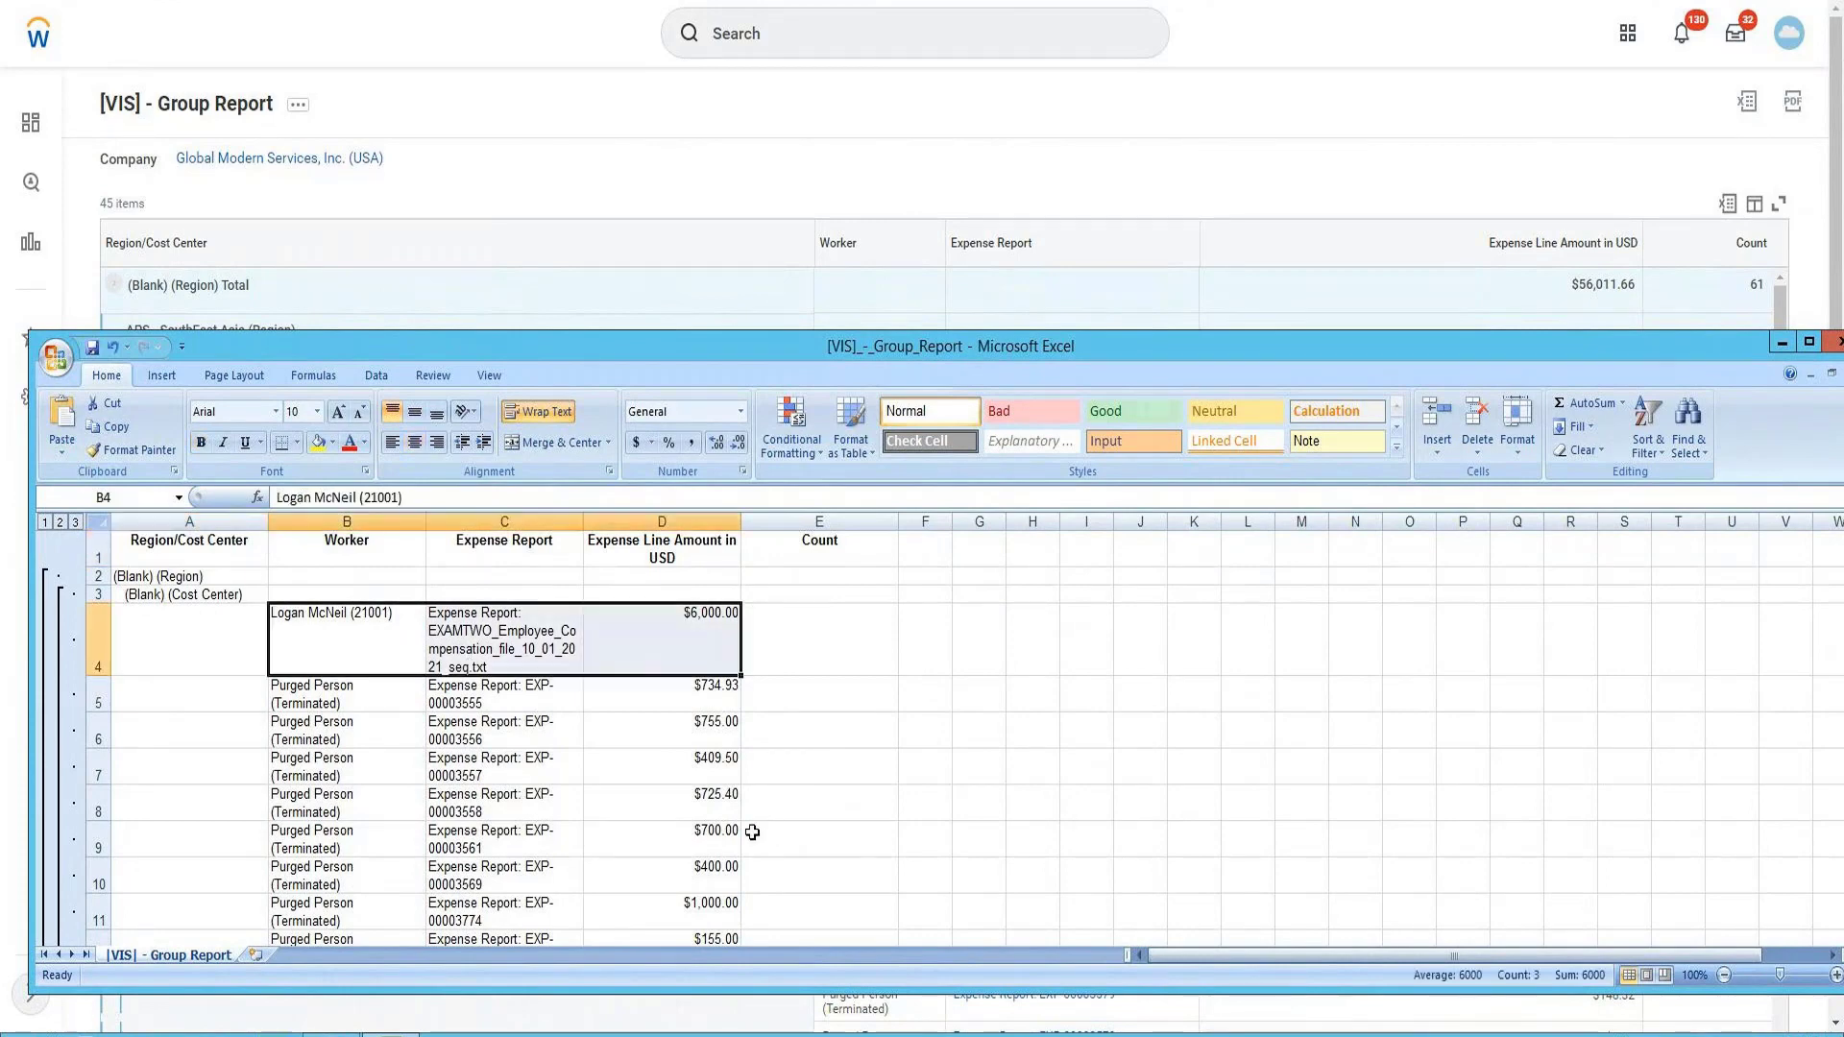
{"action": "double_click", "coordinate": [991, 351]}
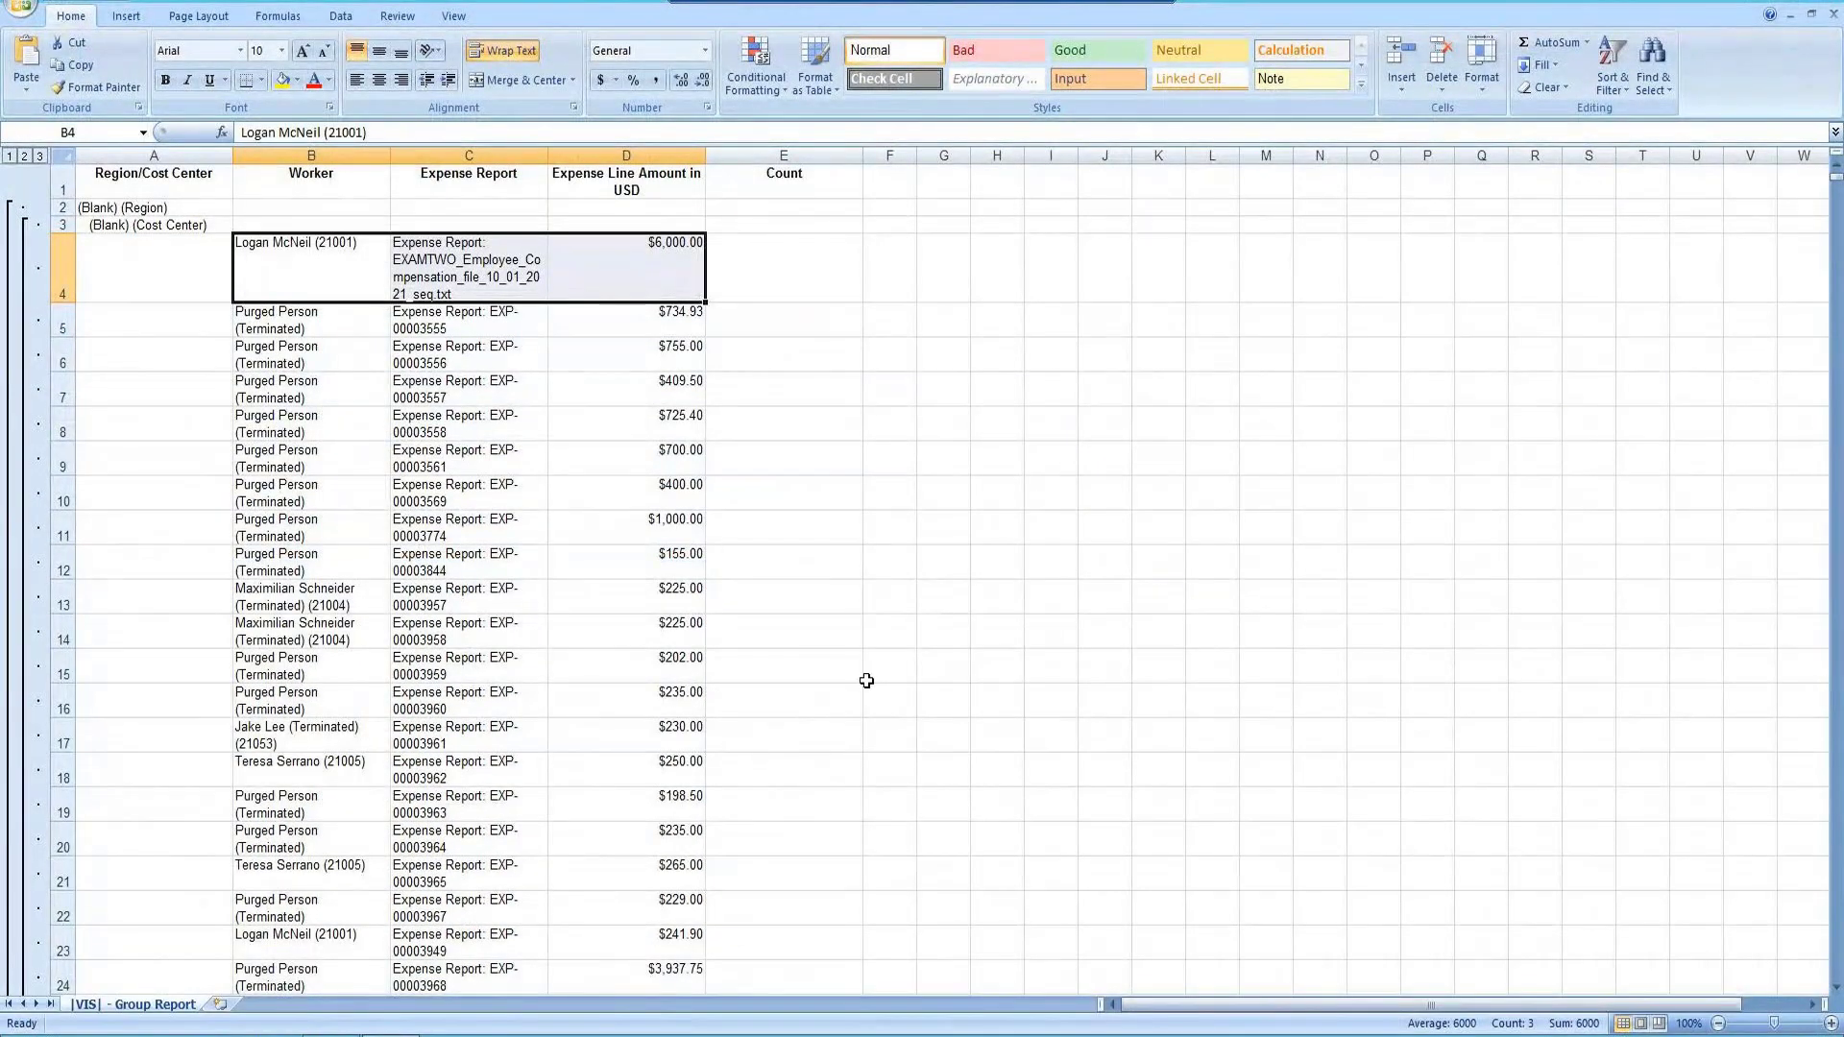
{"action": "scroll", "coordinate": [865, 681], "scroll_direction": "down", "scroll_amount": 4}
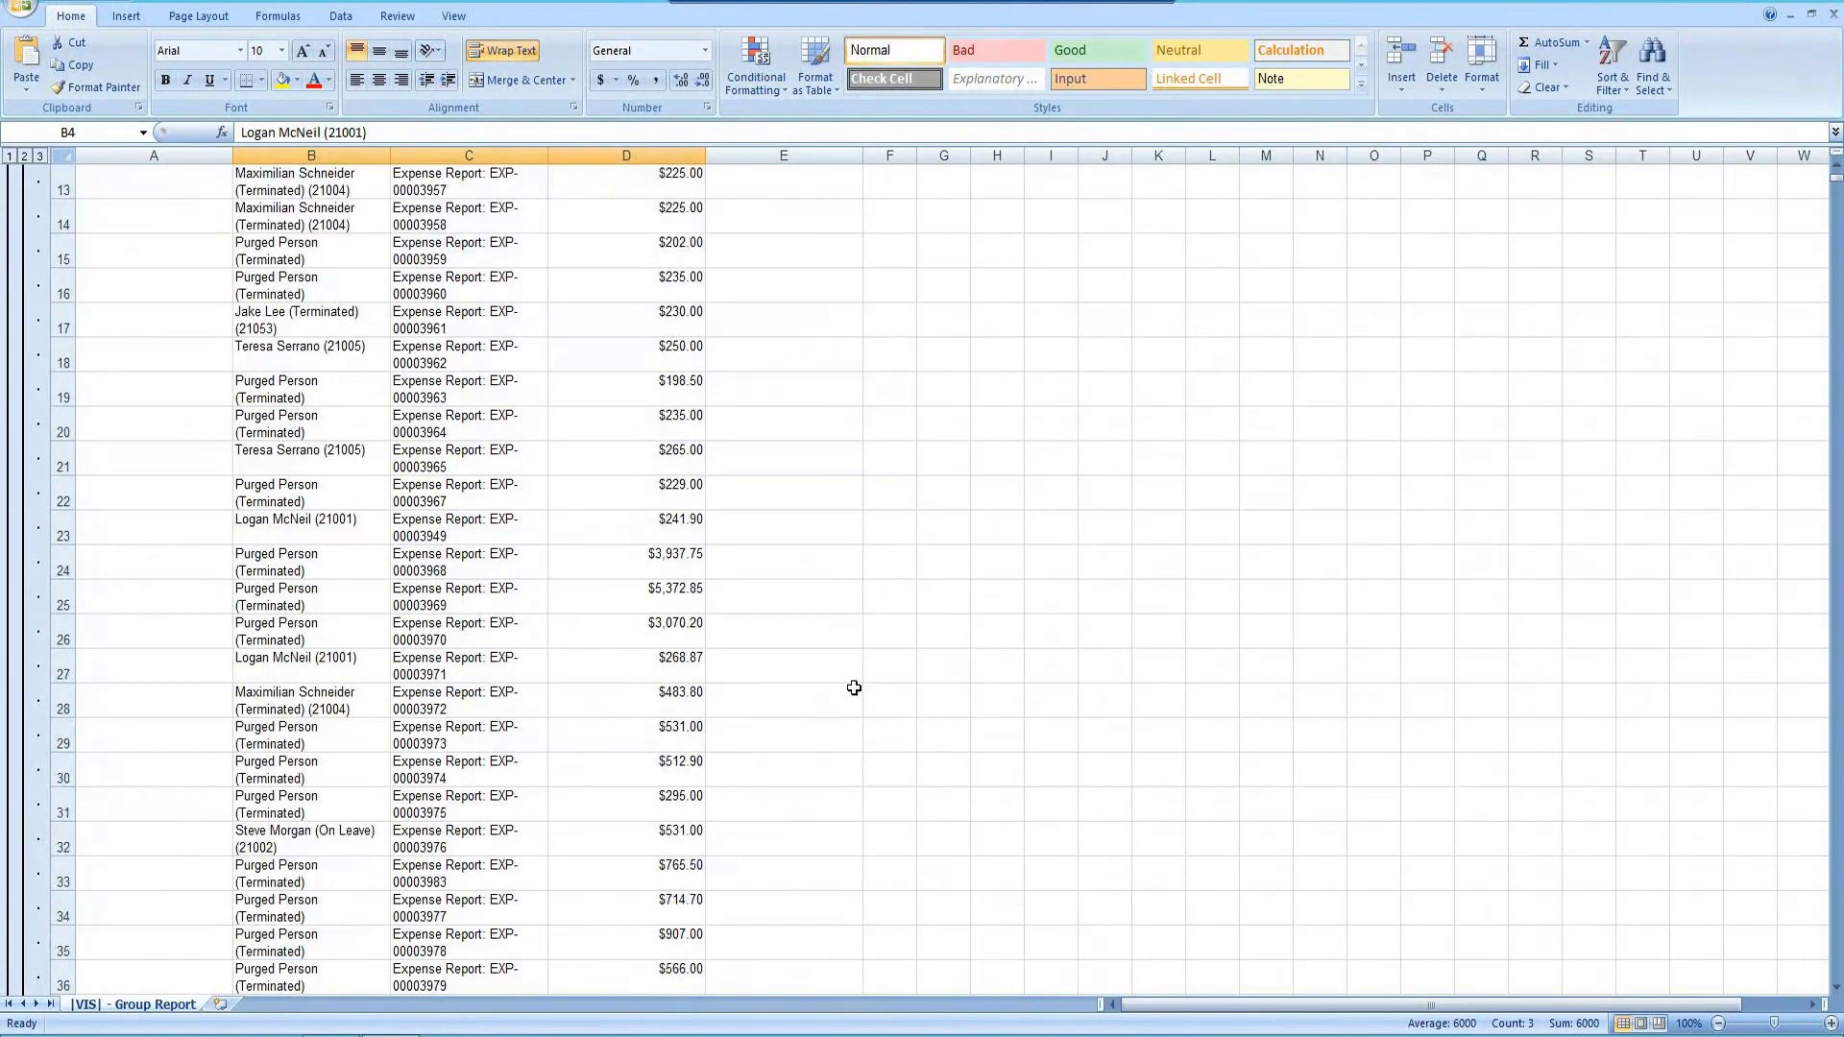
{"action": "scroll", "coordinate": [853, 688], "scroll_direction": "down", "scroll_amount": 9}
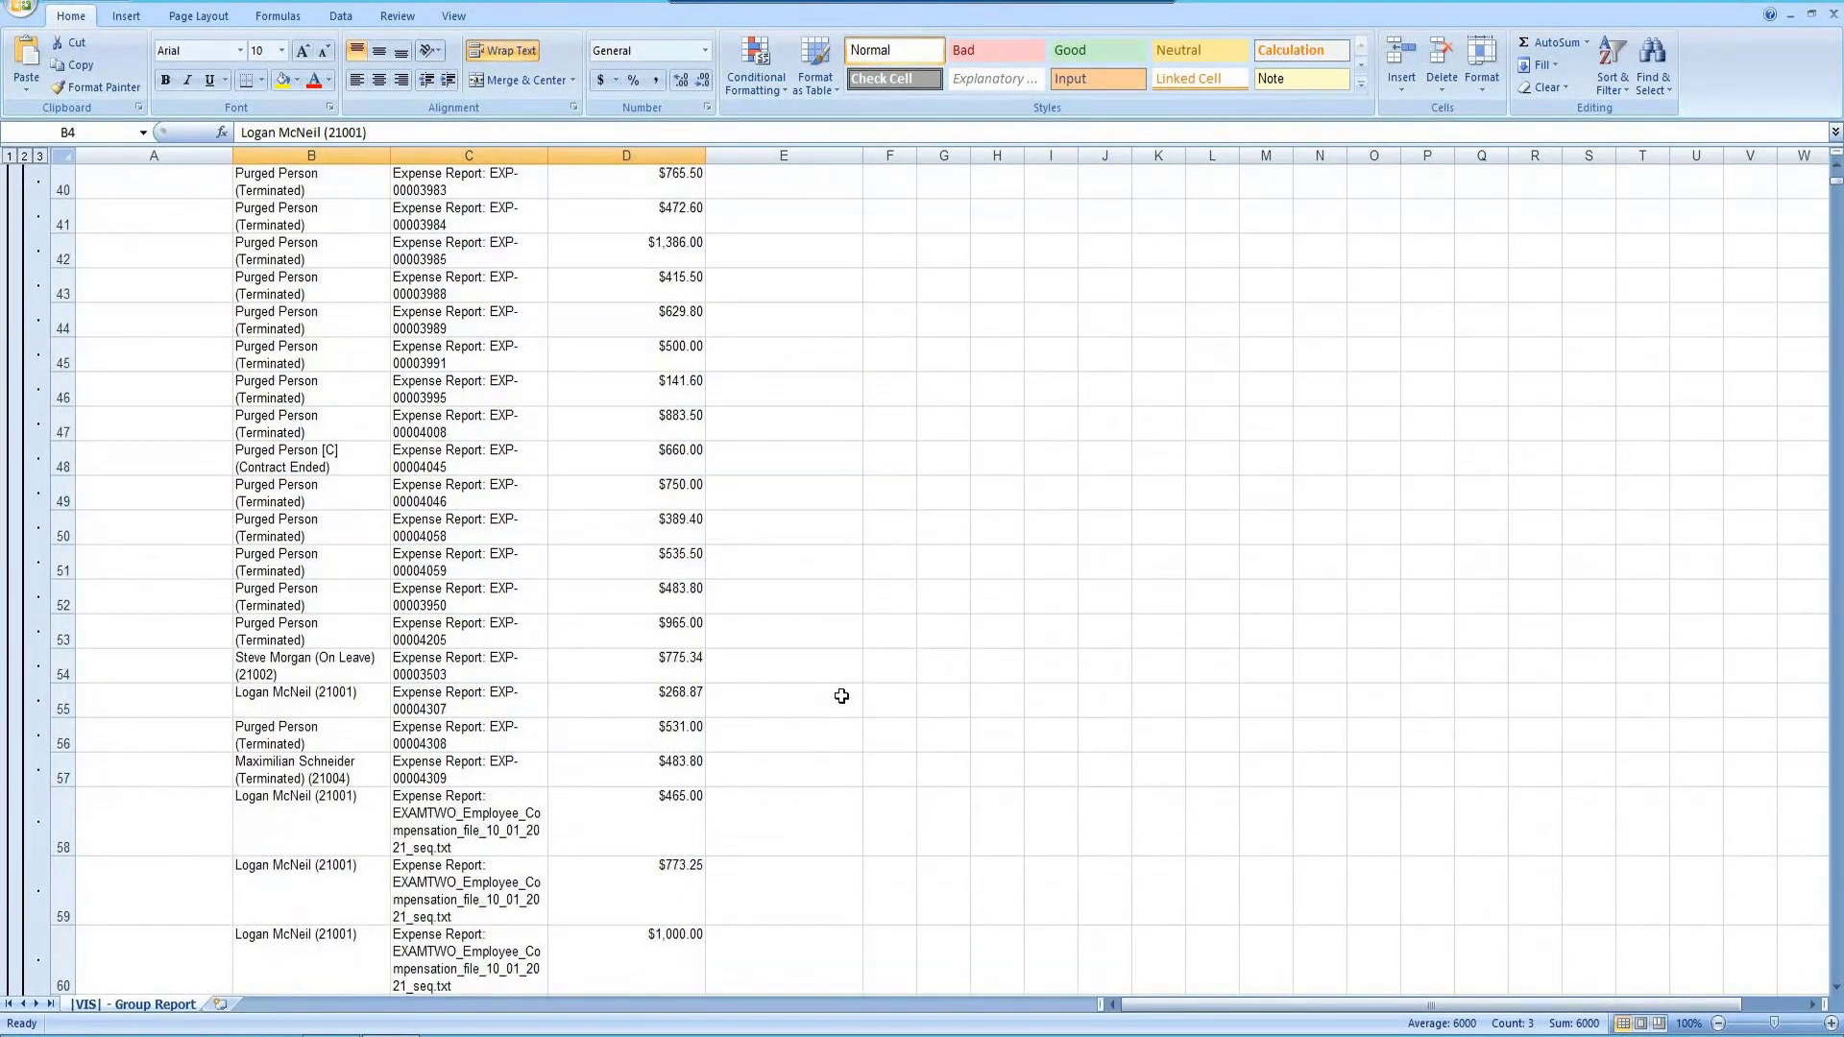
{"action": "scroll", "coordinate": [841, 695], "scroll_direction": "down", "scroll_amount": 4}
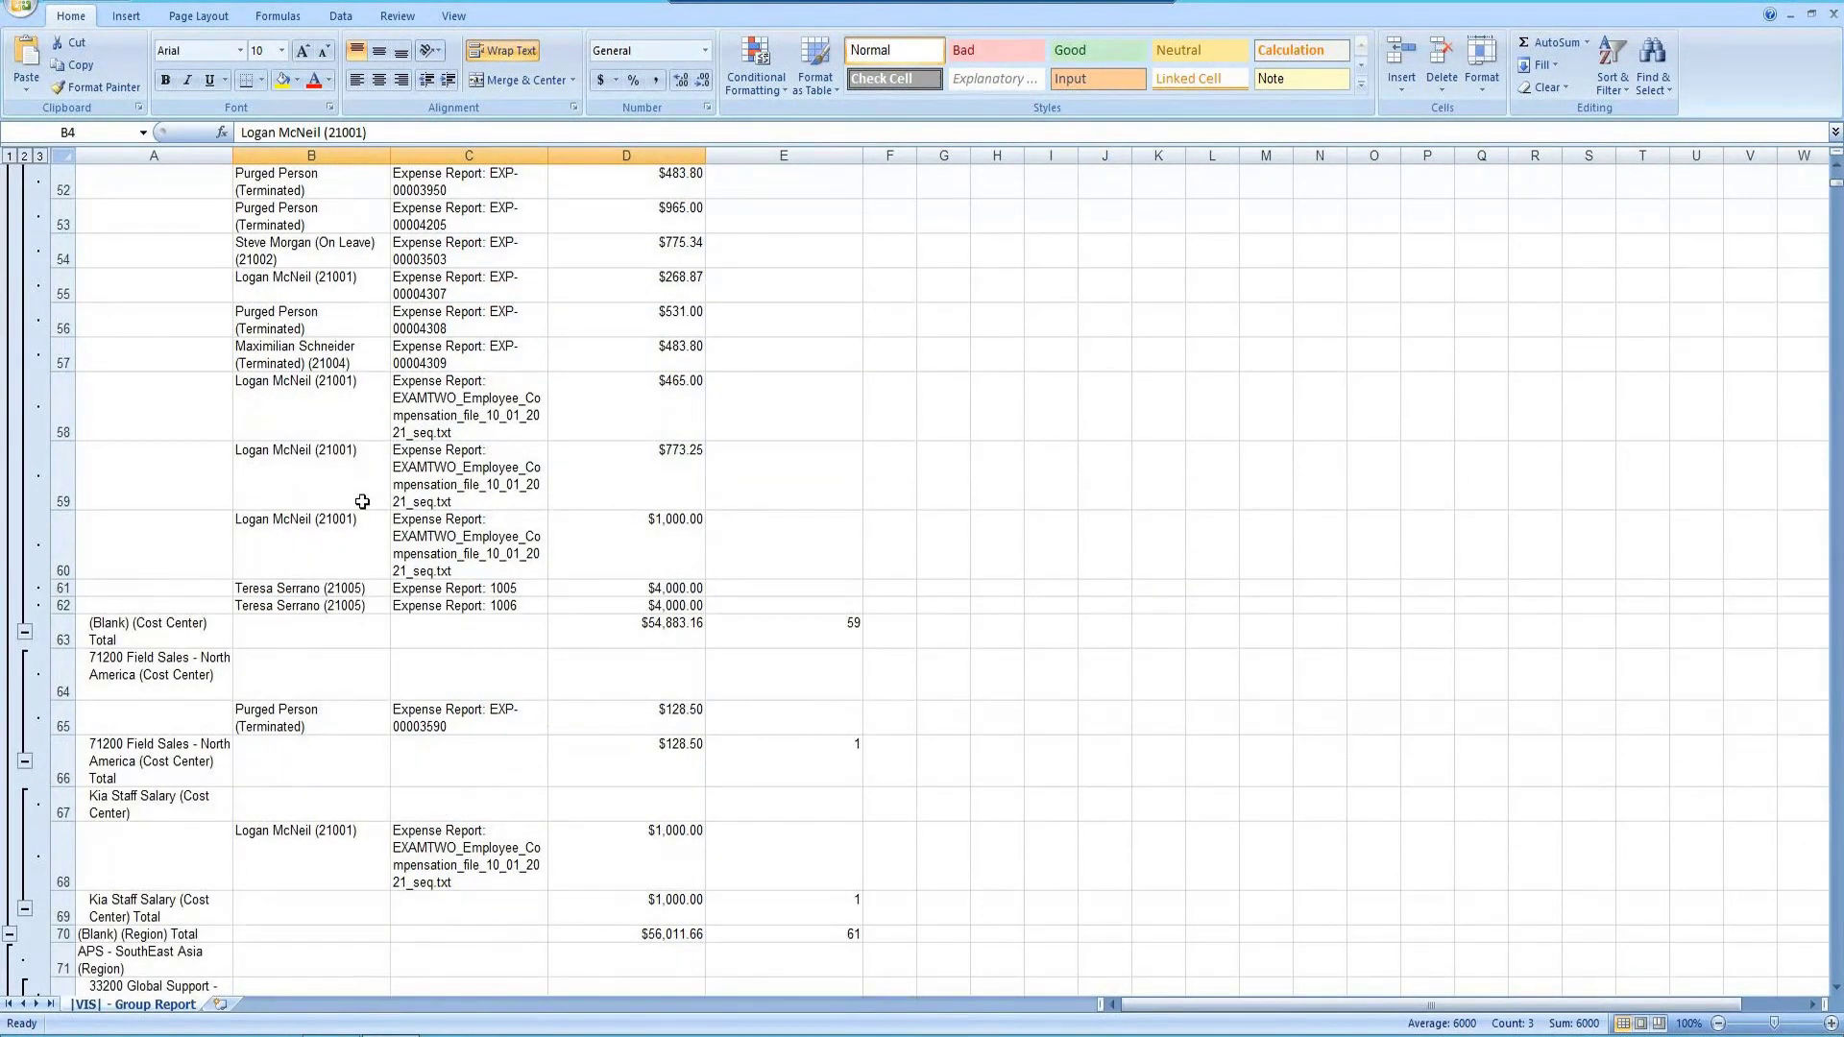
{"action": "left_click_drag", "start_coordinate": [362, 502], "coordinate": [665, 590]}
{"action": "scroll", "coordinate": [768, 694], "scroll_direction": "down", "scroll_amount": 4}
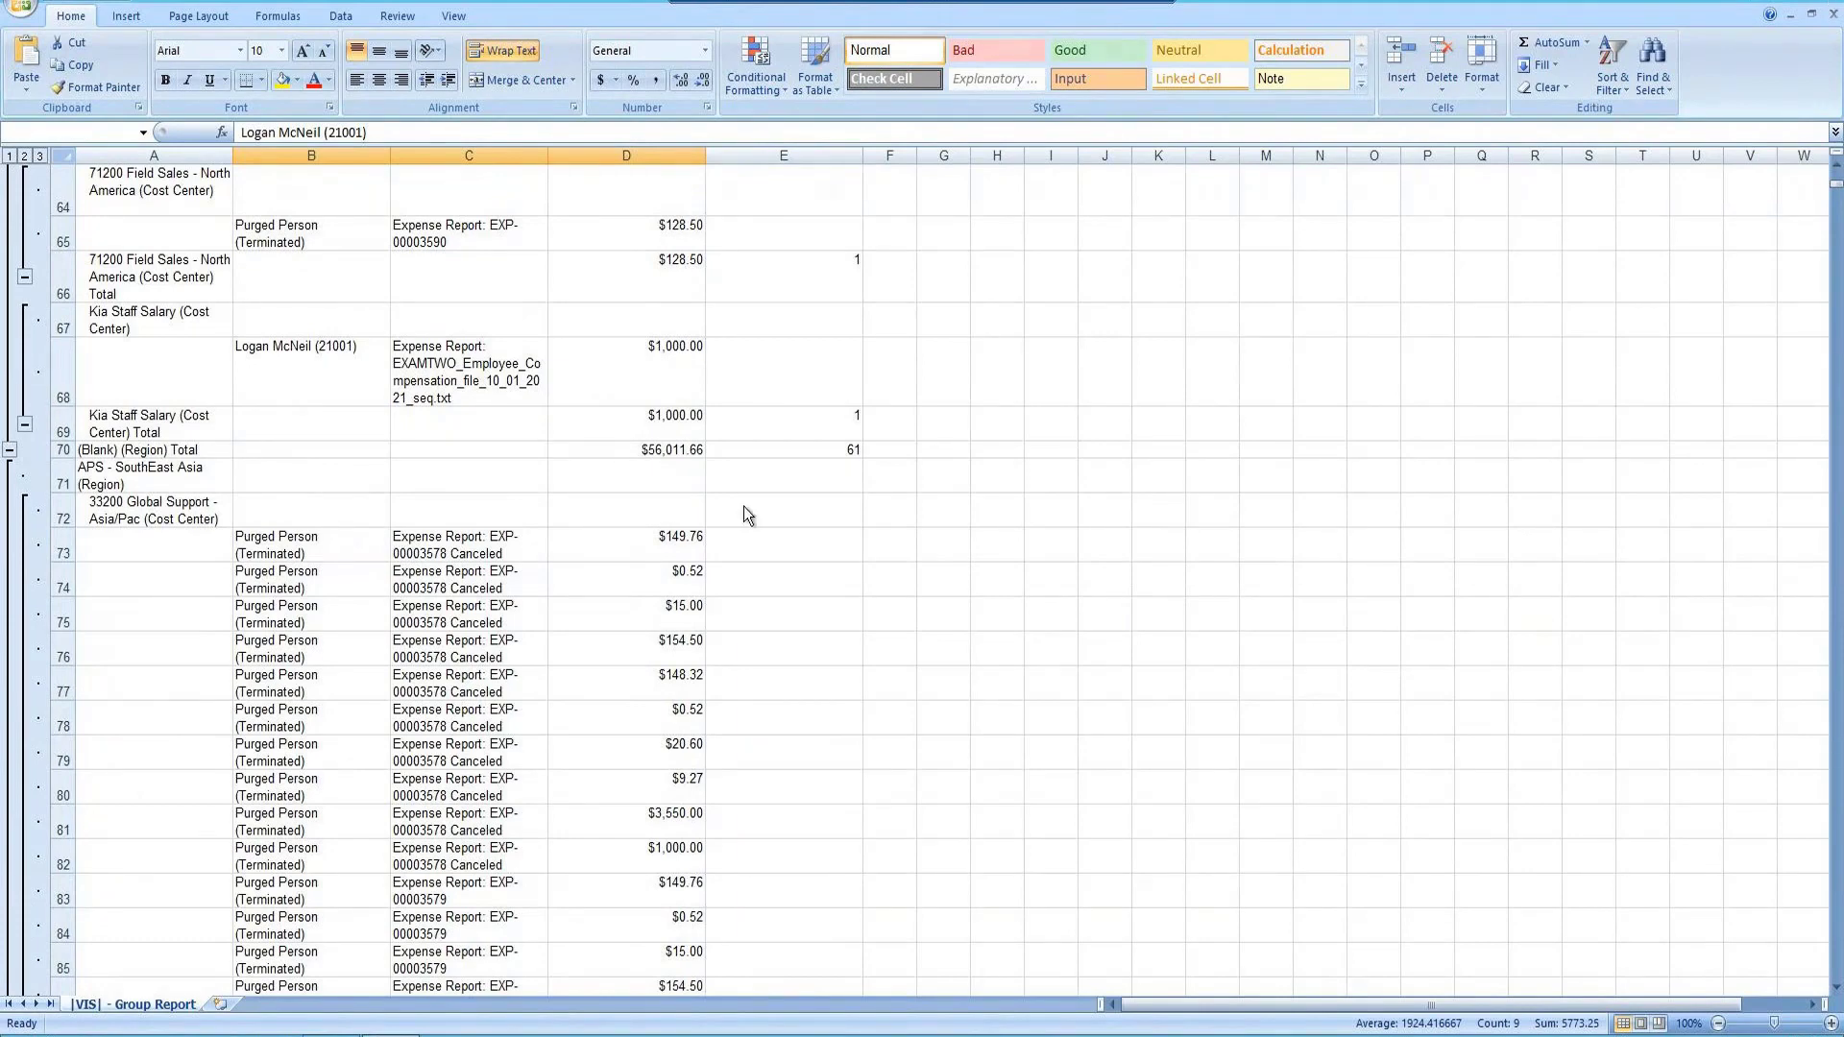
Switch back to the Workday report, expand the Headquarters - Corporate region, and compare its cost center amounts and counts with the region total.
{"action": "key", "text": "alt+Tab"}
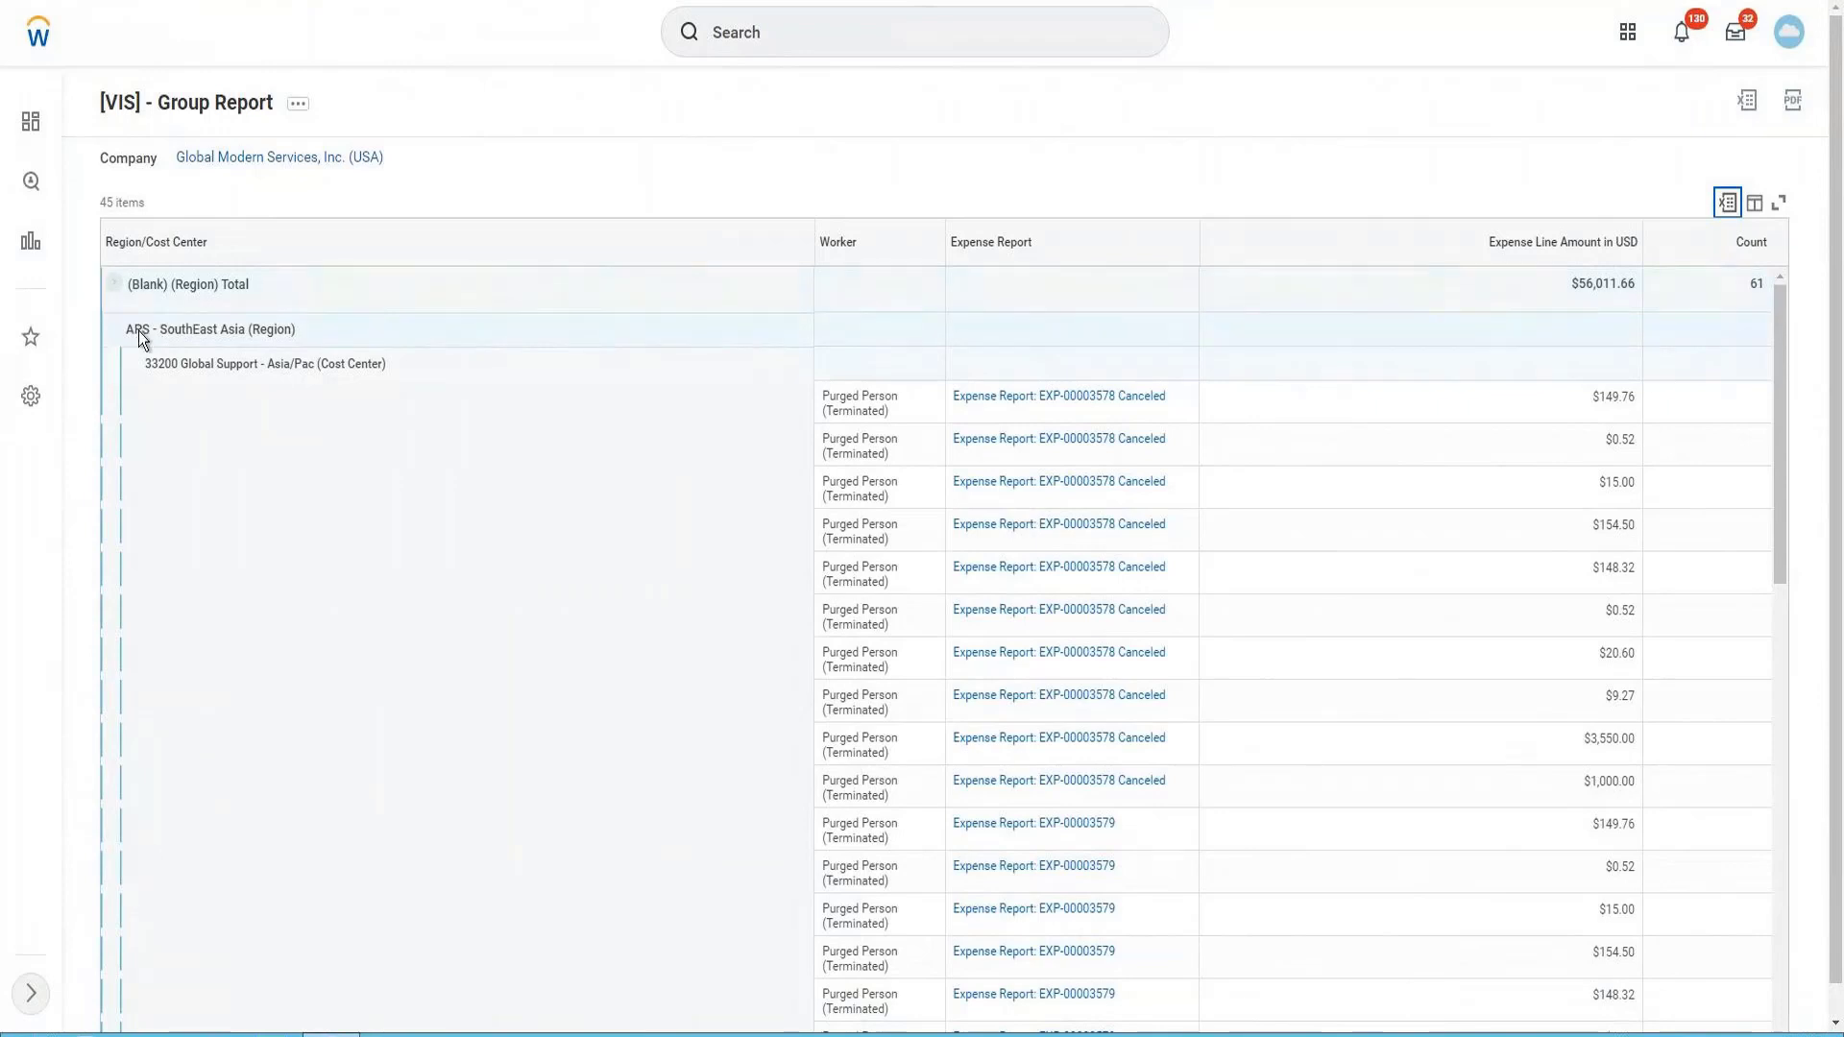
{"action": "left_click", "coordinate": [118, 284]}
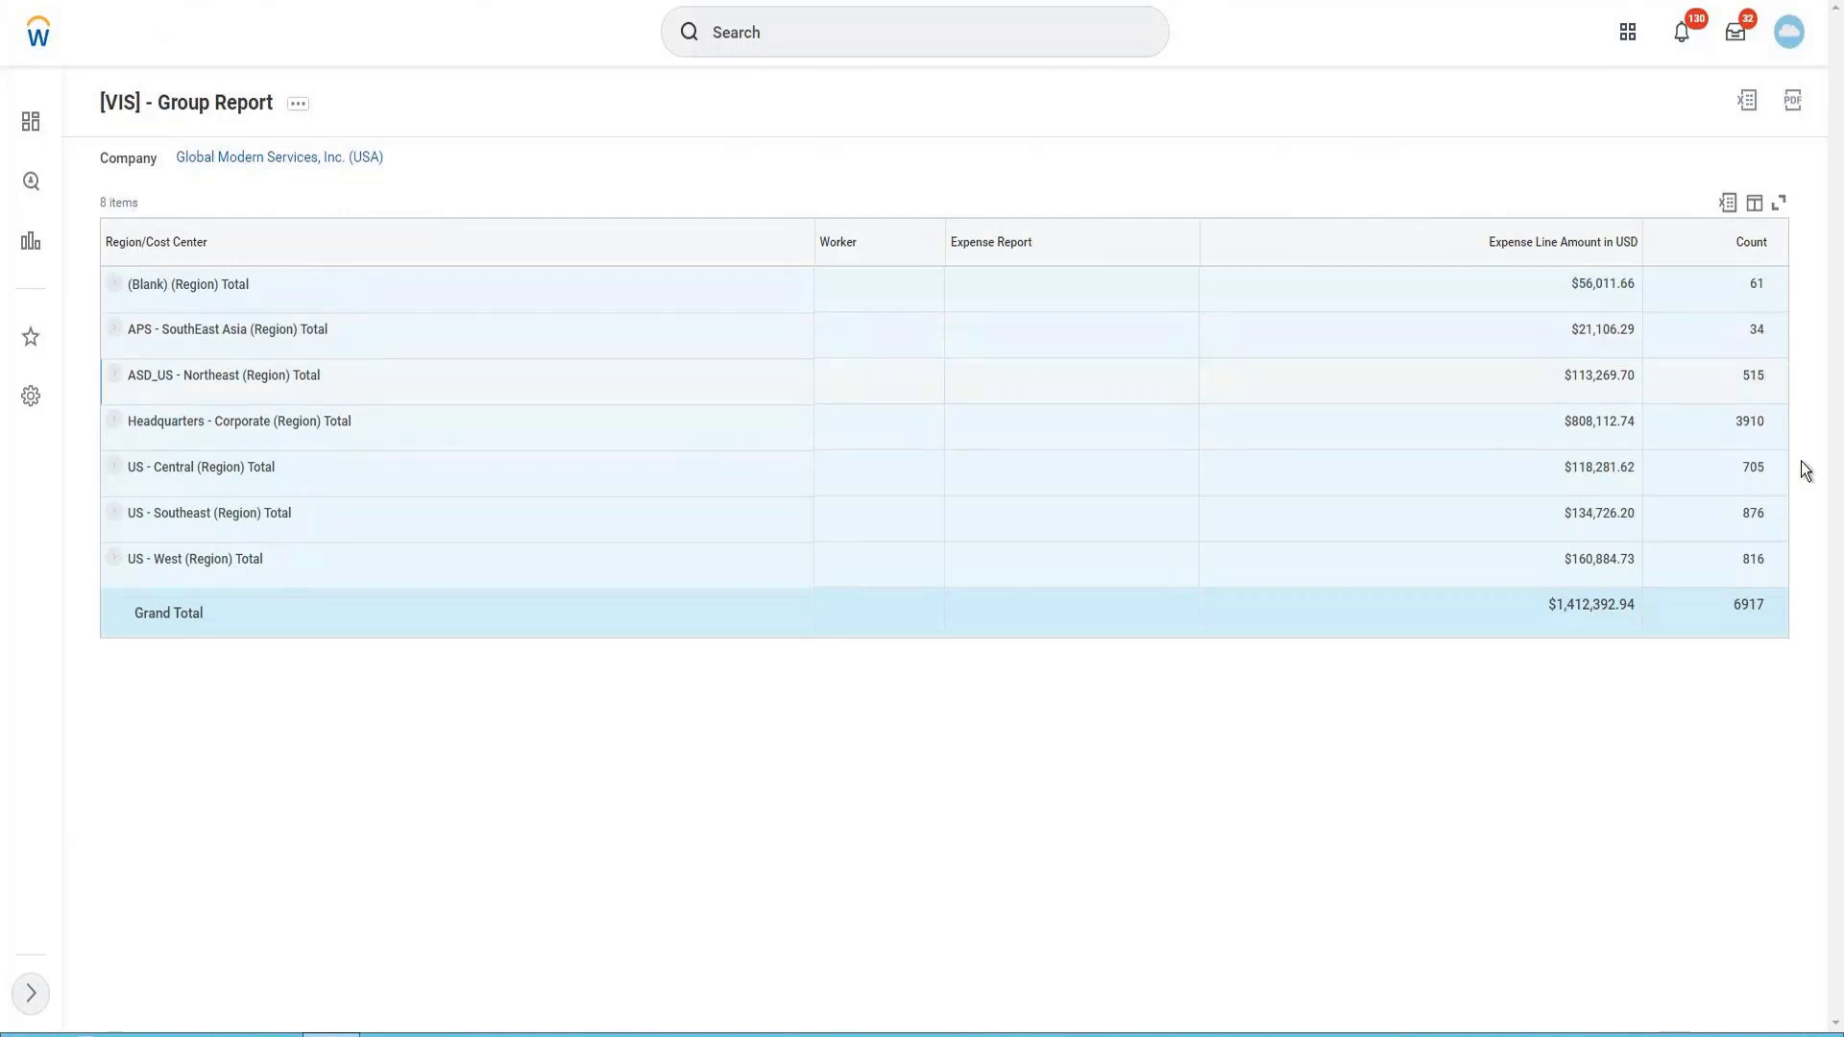
{"action": "left_click", "coordinate": [113, 421]}
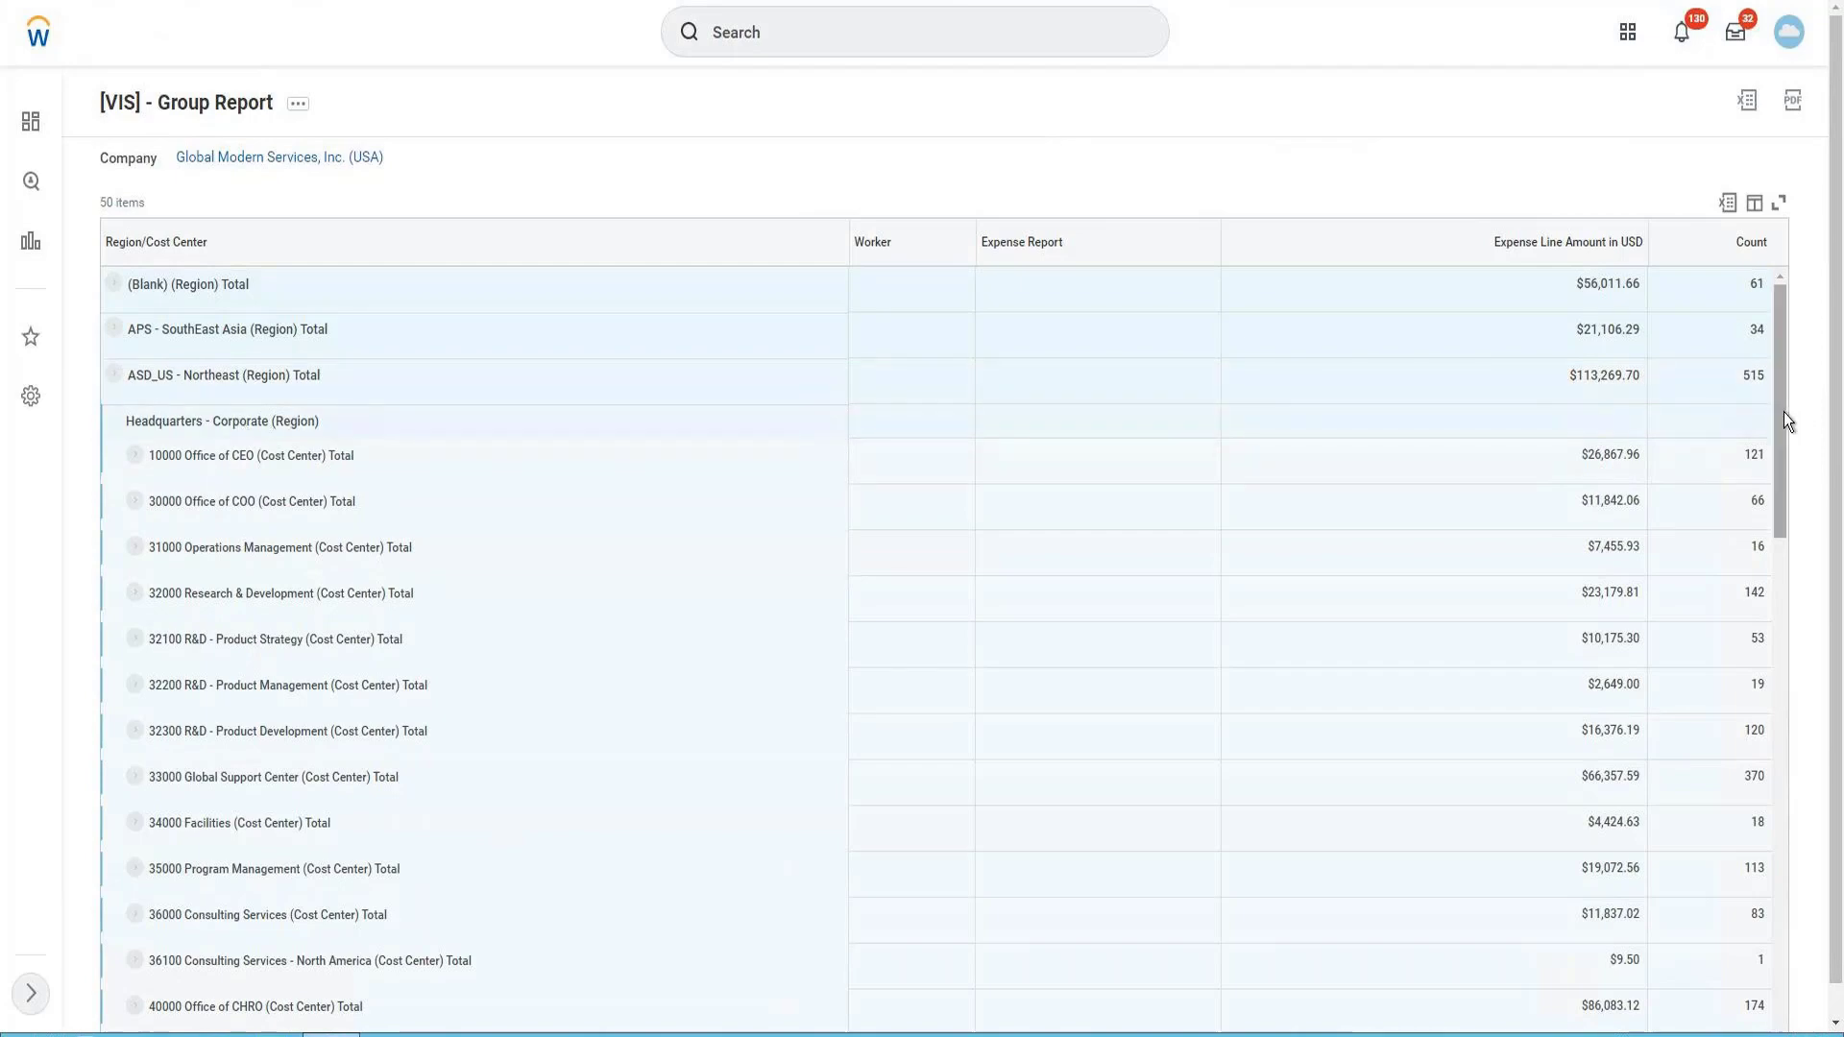
{"action": "scroll", "coordinate": [1811, 617], "scroll_direction": "down", "scroll_amount": 3}
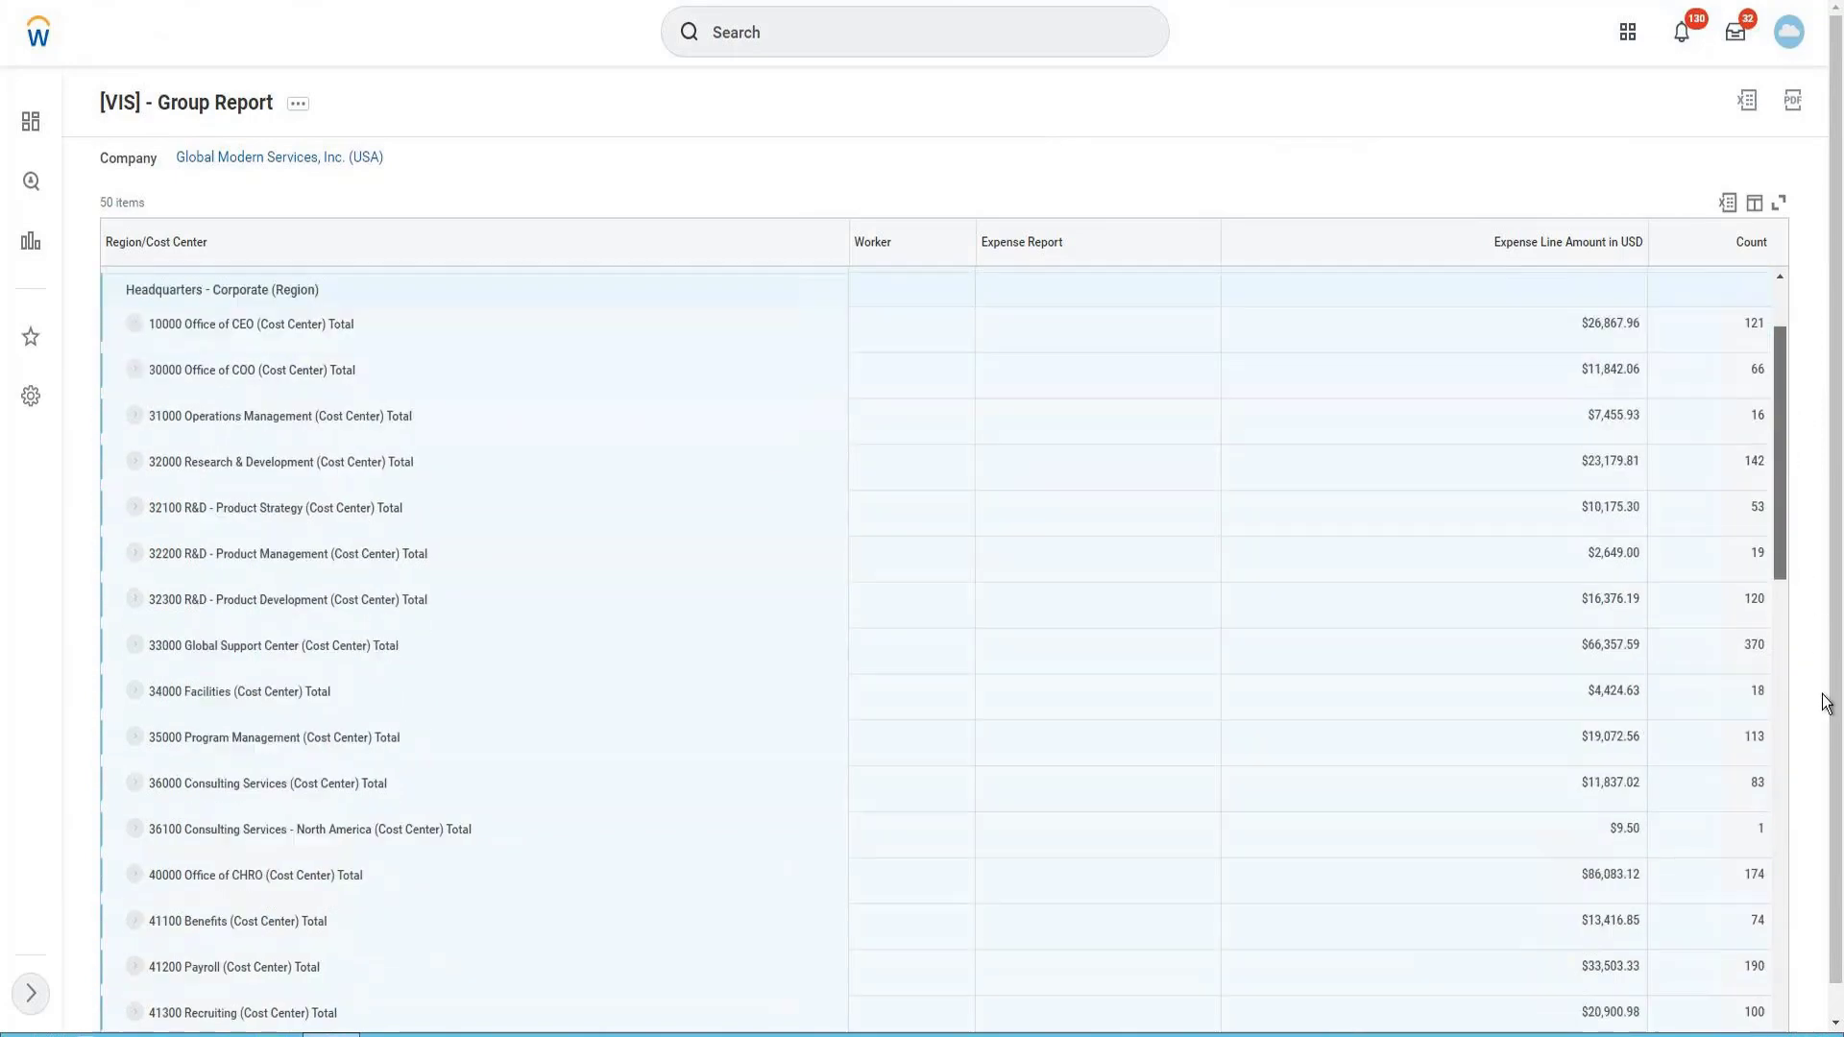
{"action": "scroll", "coordinate": [1824, 704], "scroll_direction": "down", "scroll_amount": 15}
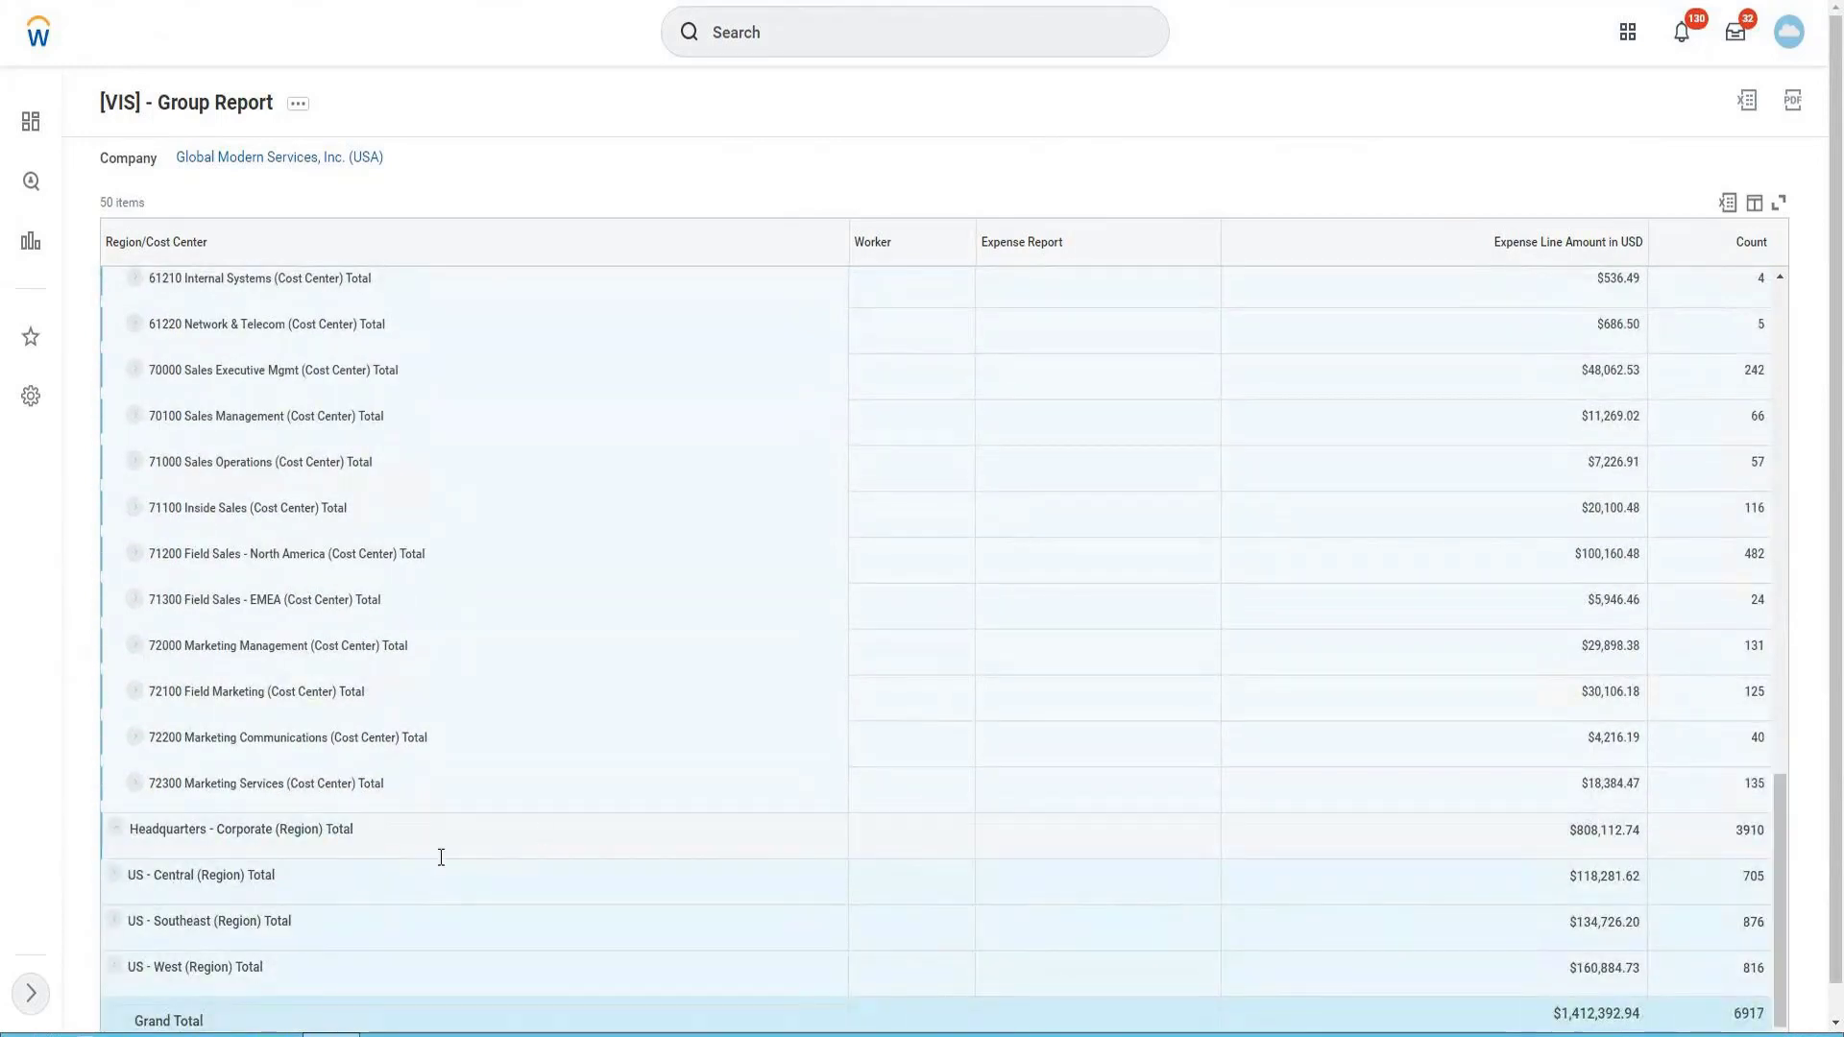
{"action": "left_click", "coordinate": [117, 831]}
{"action": "triple_click", "coordinate": [1592, 832]}
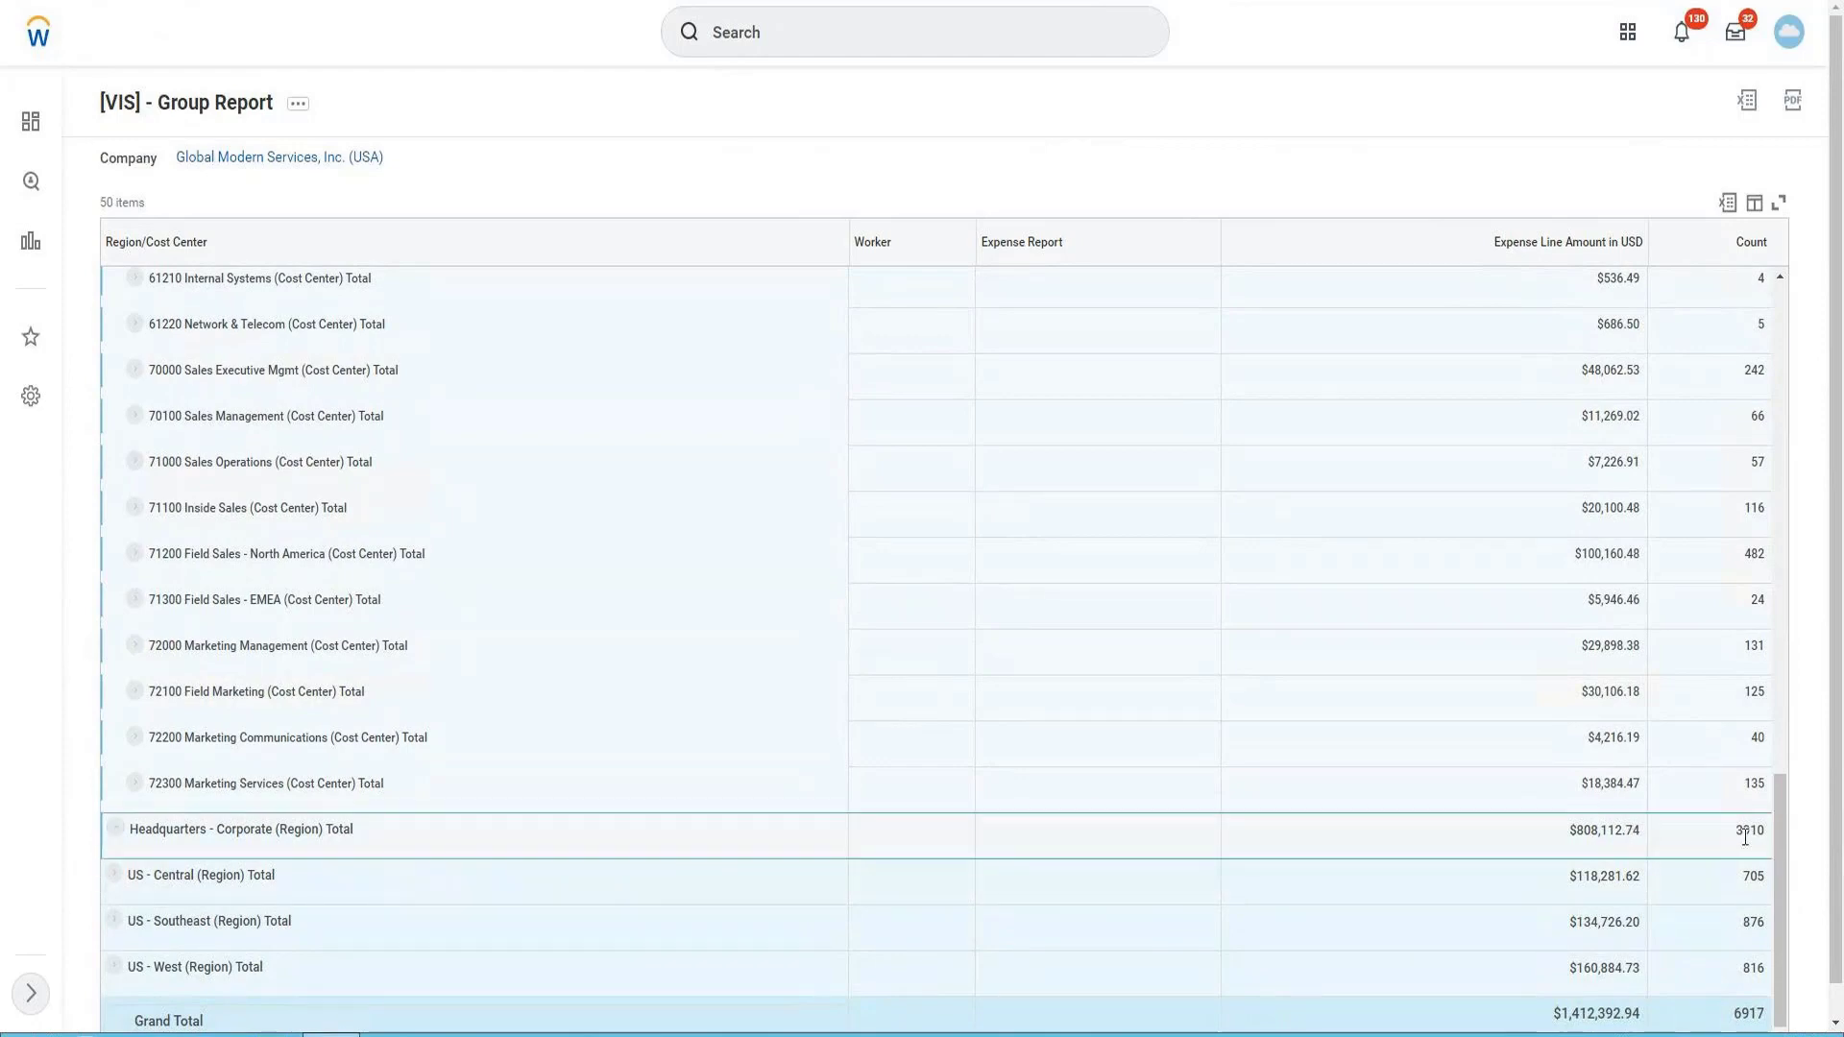
{"action": "left_click", "coordinate": [1613, 786]}
{"action": "triple_click", "coordinate": [1614, 785]}
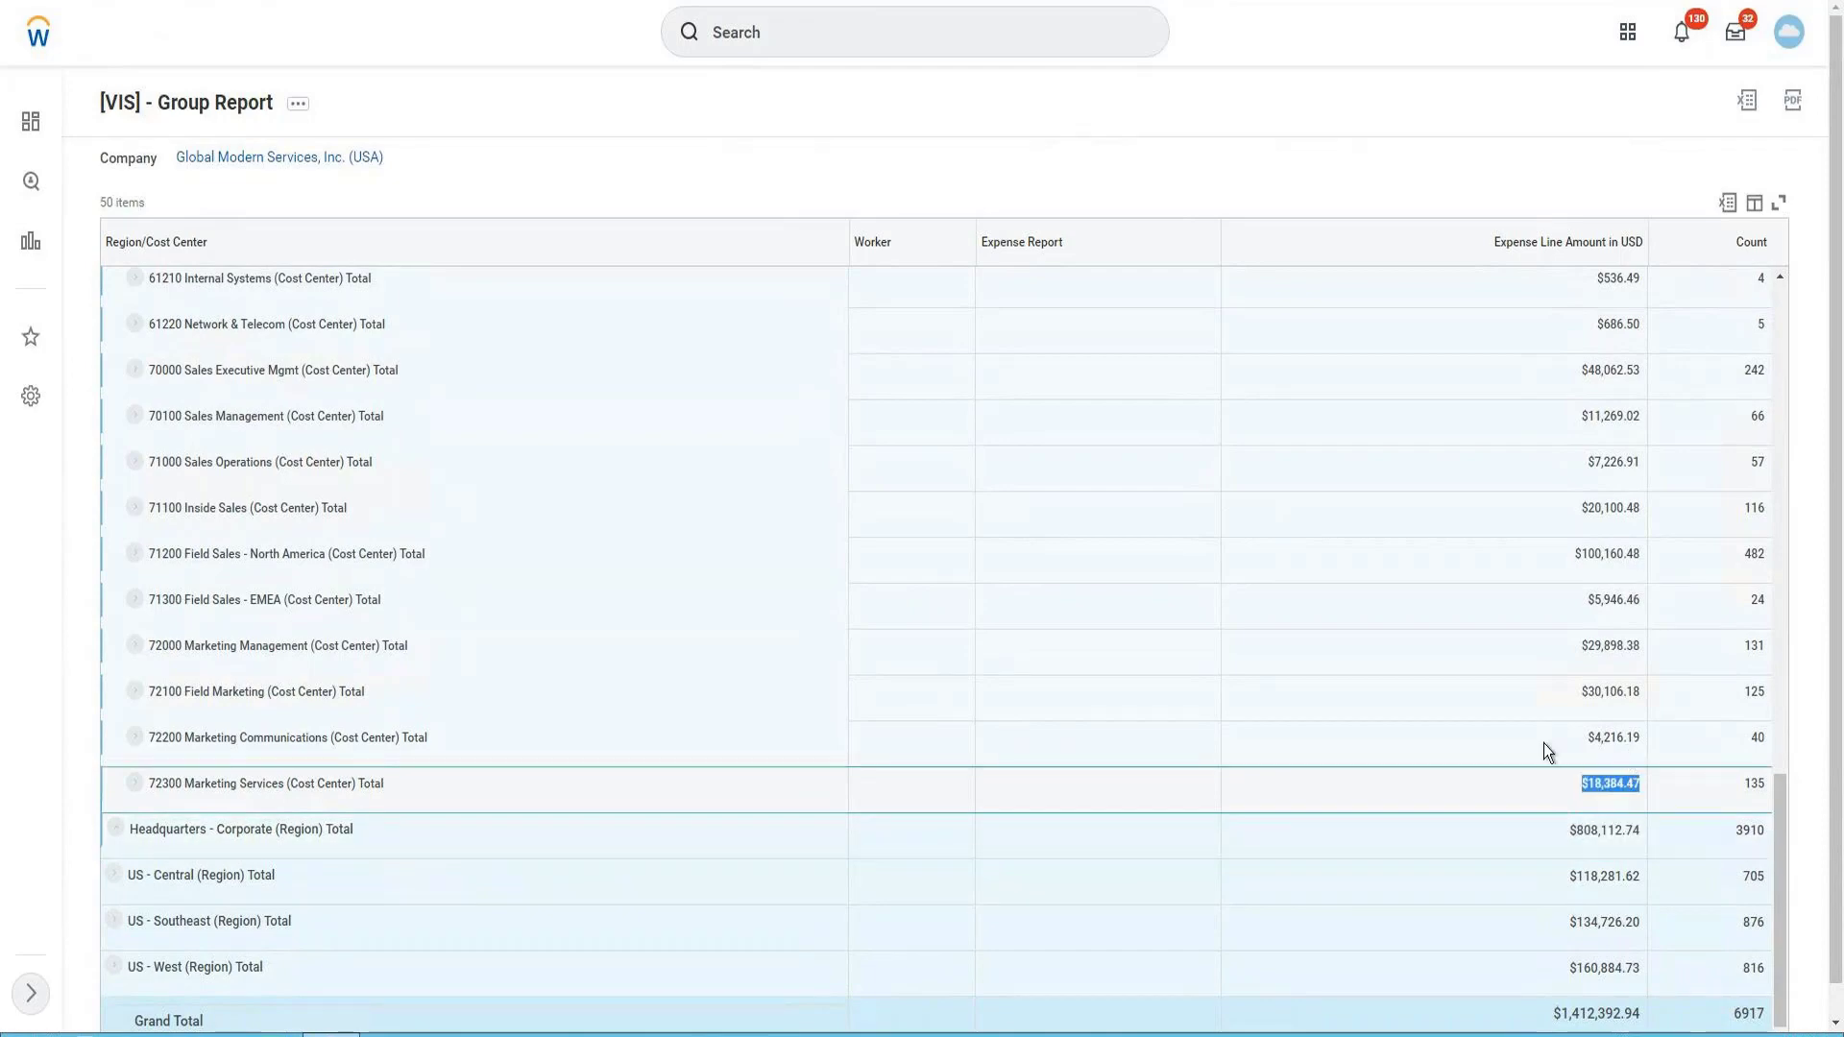
{"action": "left_click", "coordinate": [134, 693]}
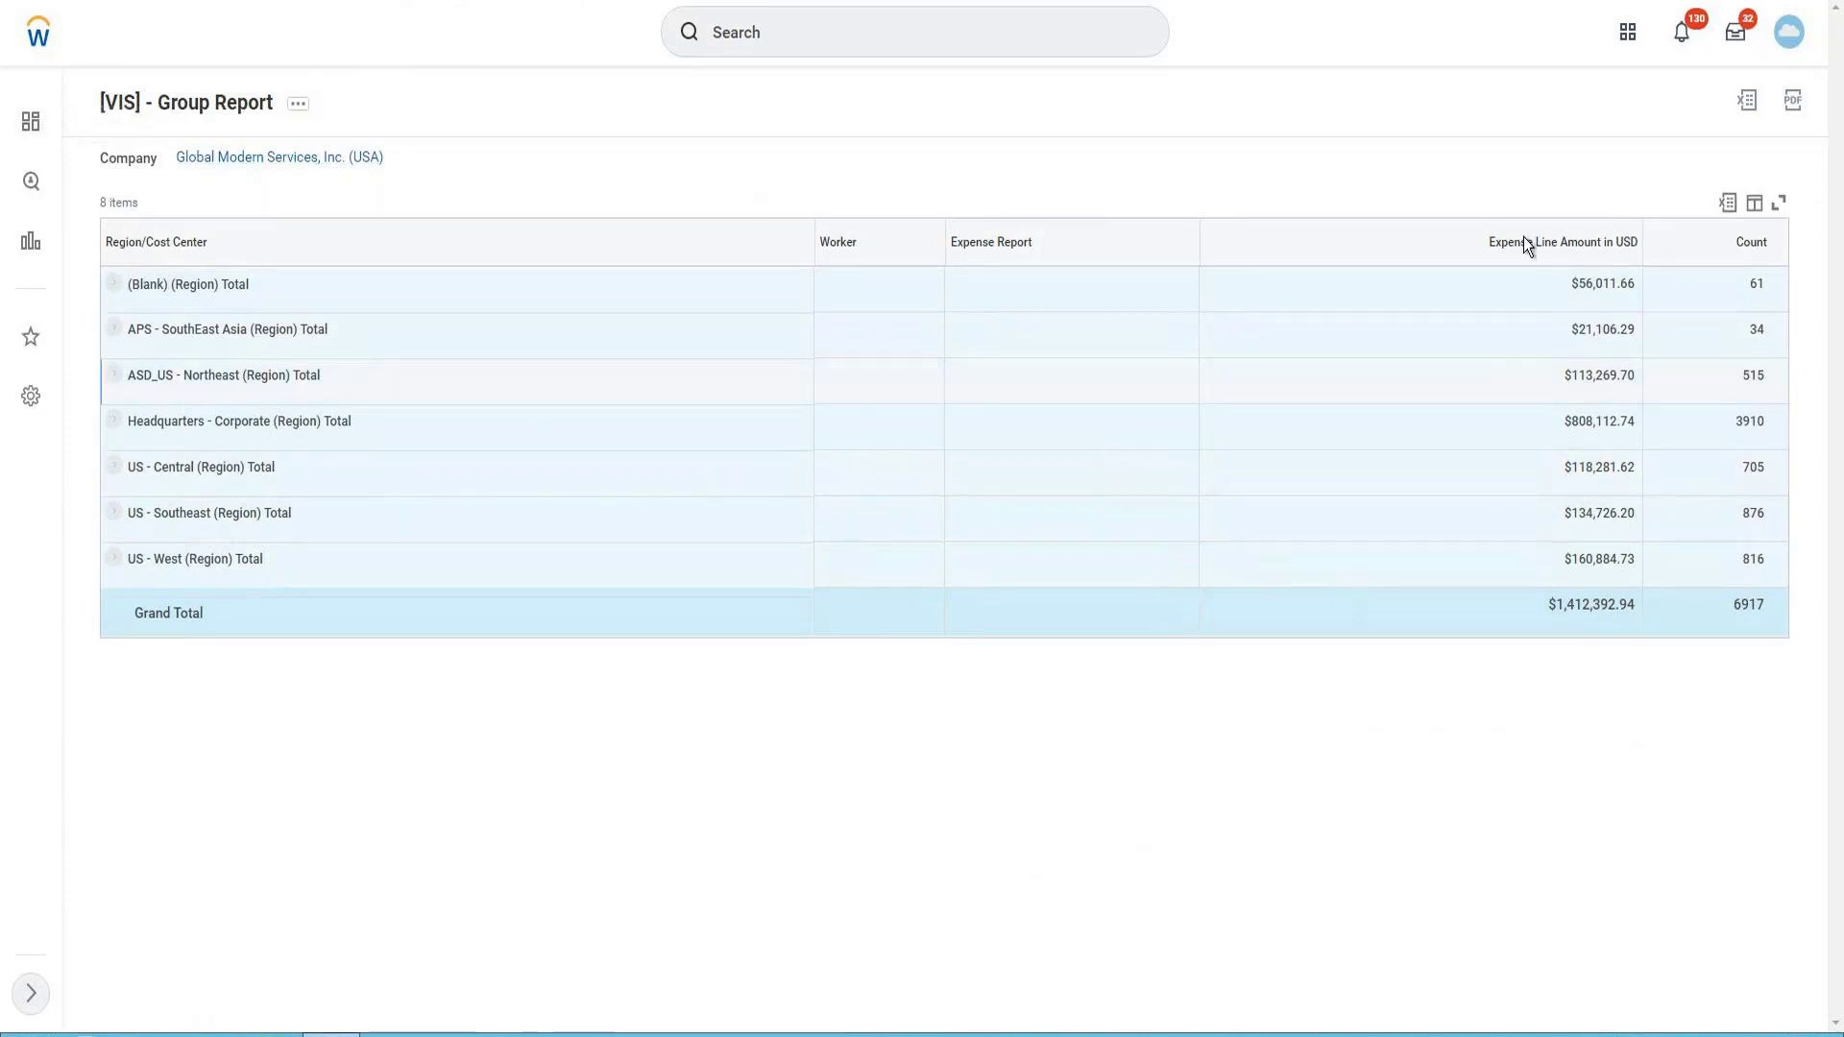
{"action": "left_click_drag", "start_coordinate": [1496, 242], "coordinate": [1617, 285]}
Open the definition of the [VIS] - Group Report custom report for editing.
{"action": "left_click", "coordinate": [299, 106]}
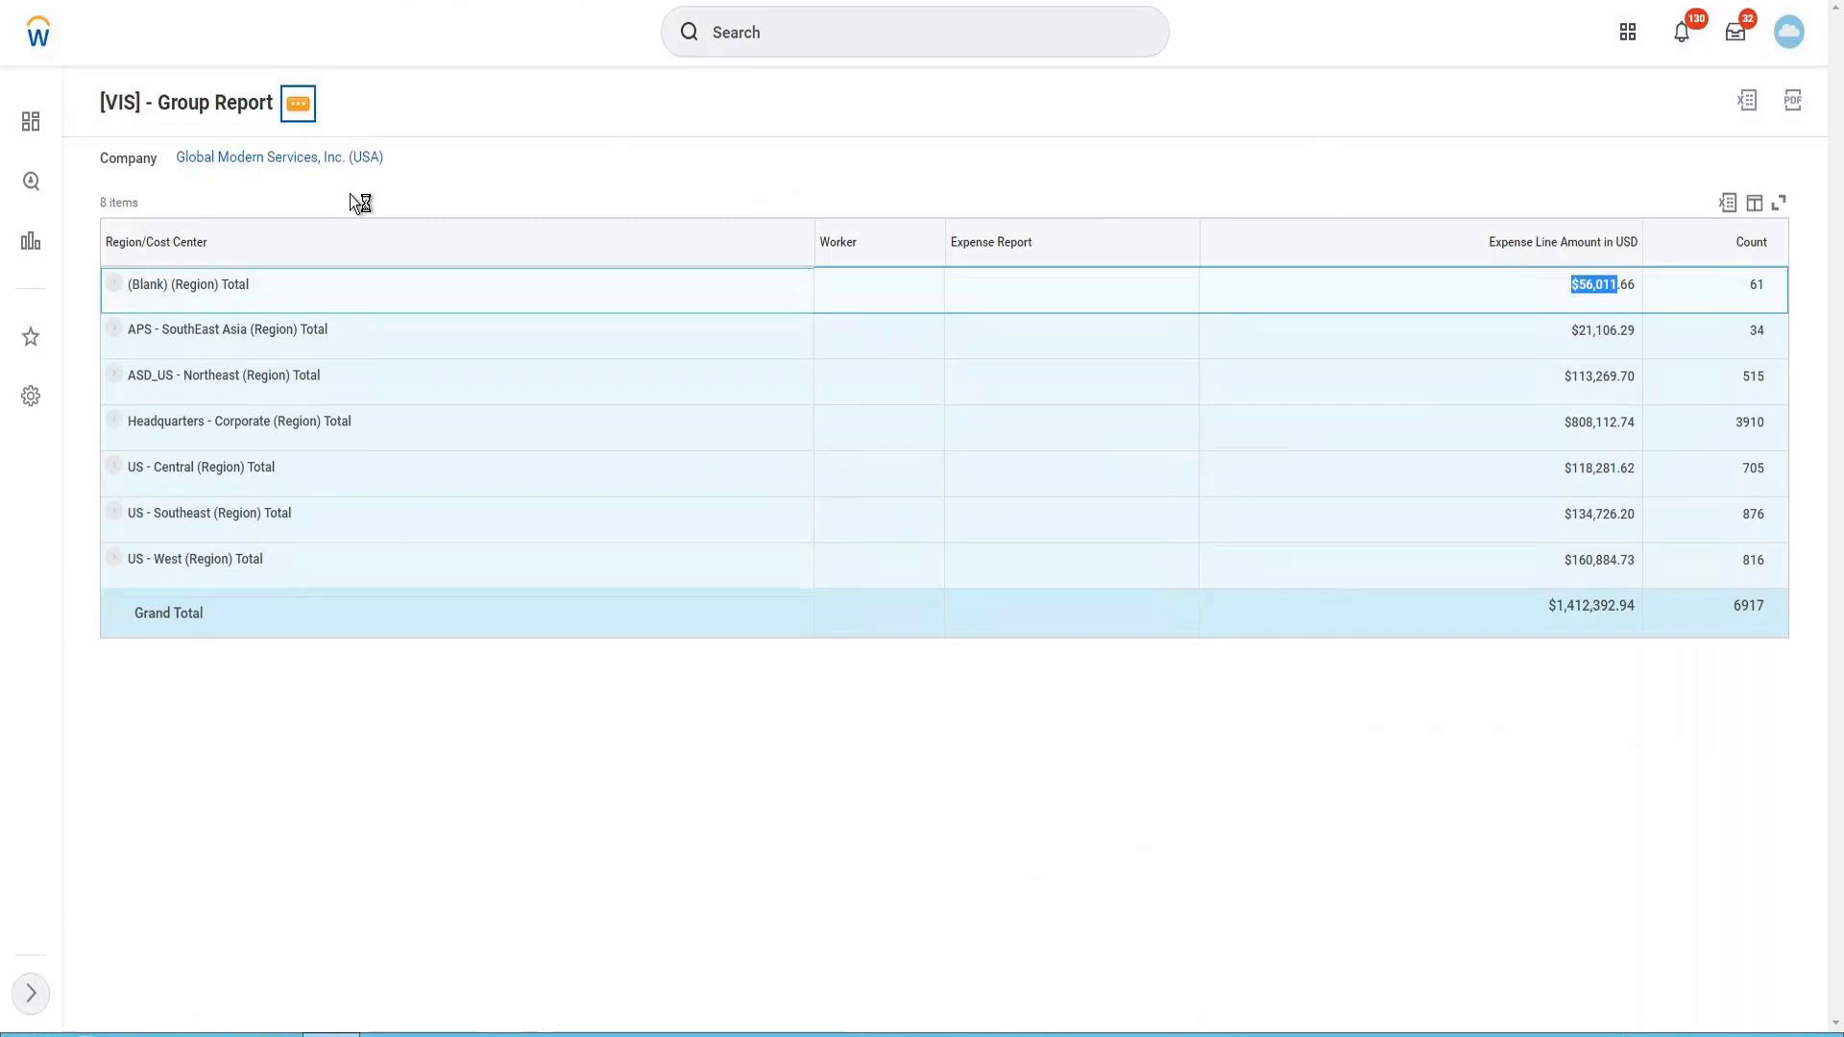
{"action": "mouse_move", "coordinate": [352, 200]}
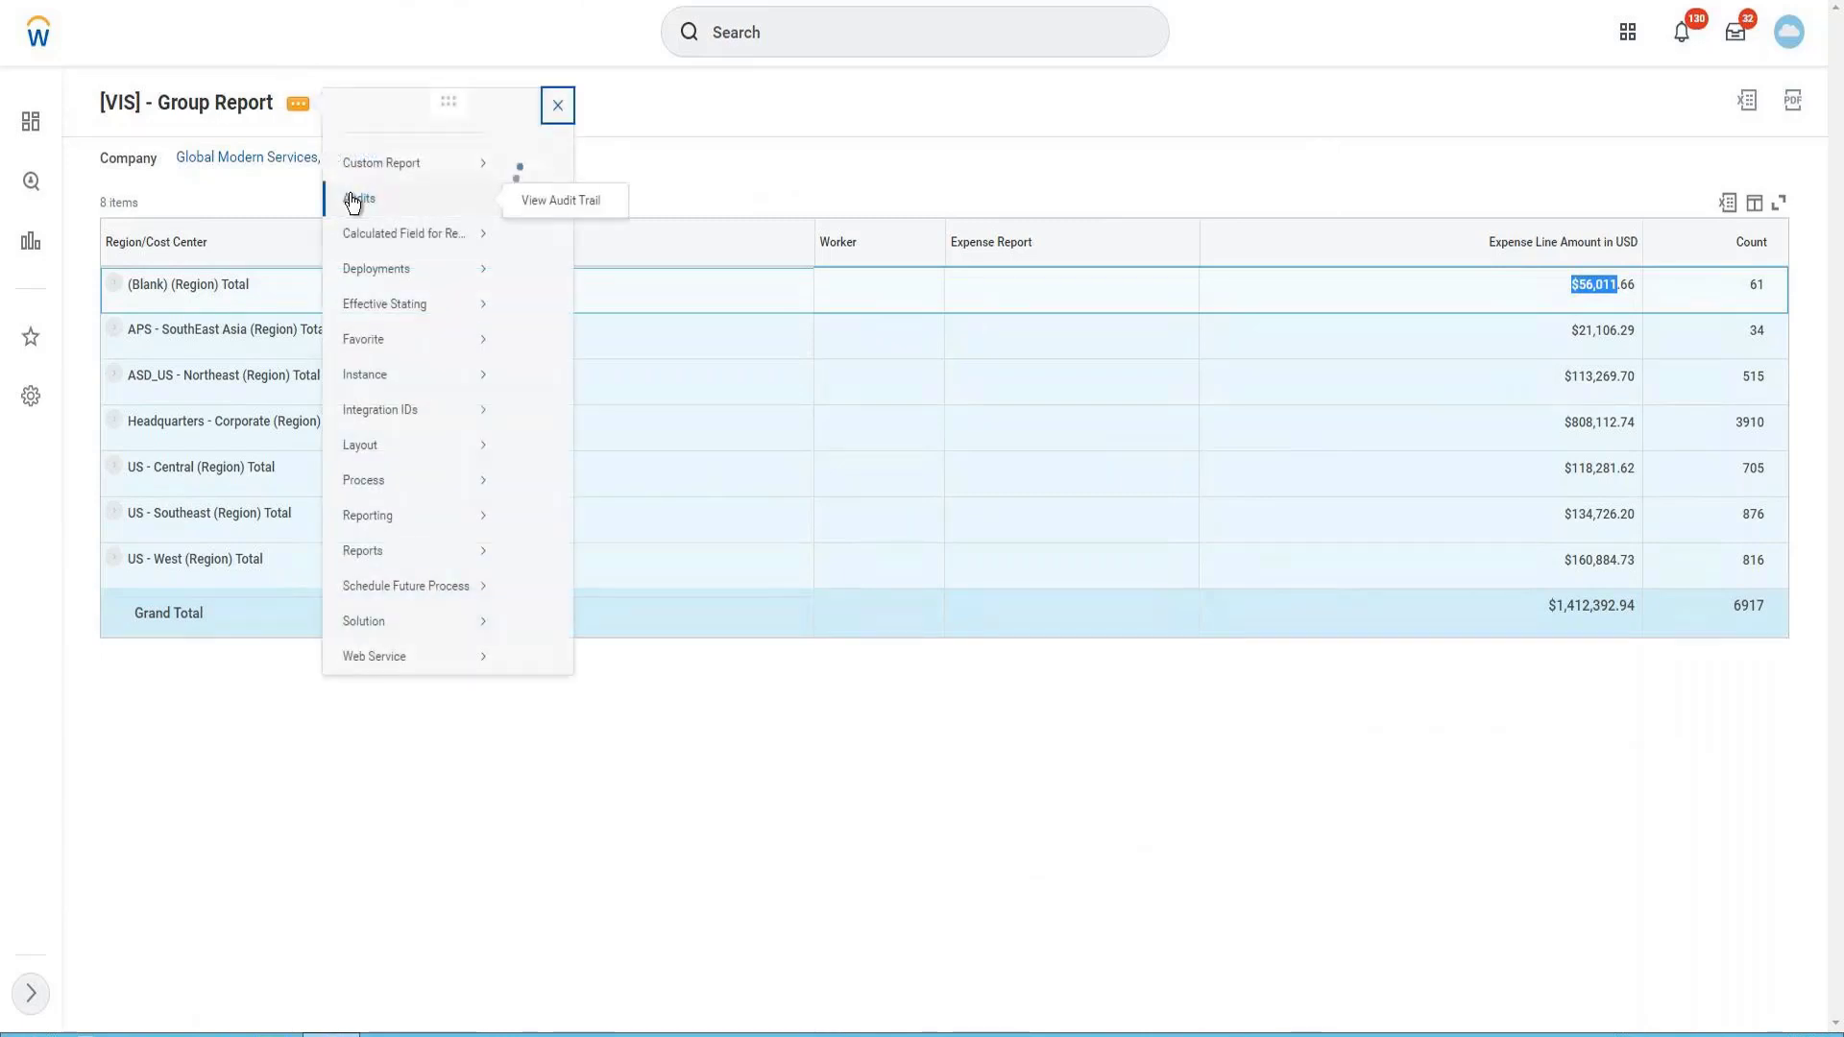
{"action": "left_click", "coordinate": [543, 190]}
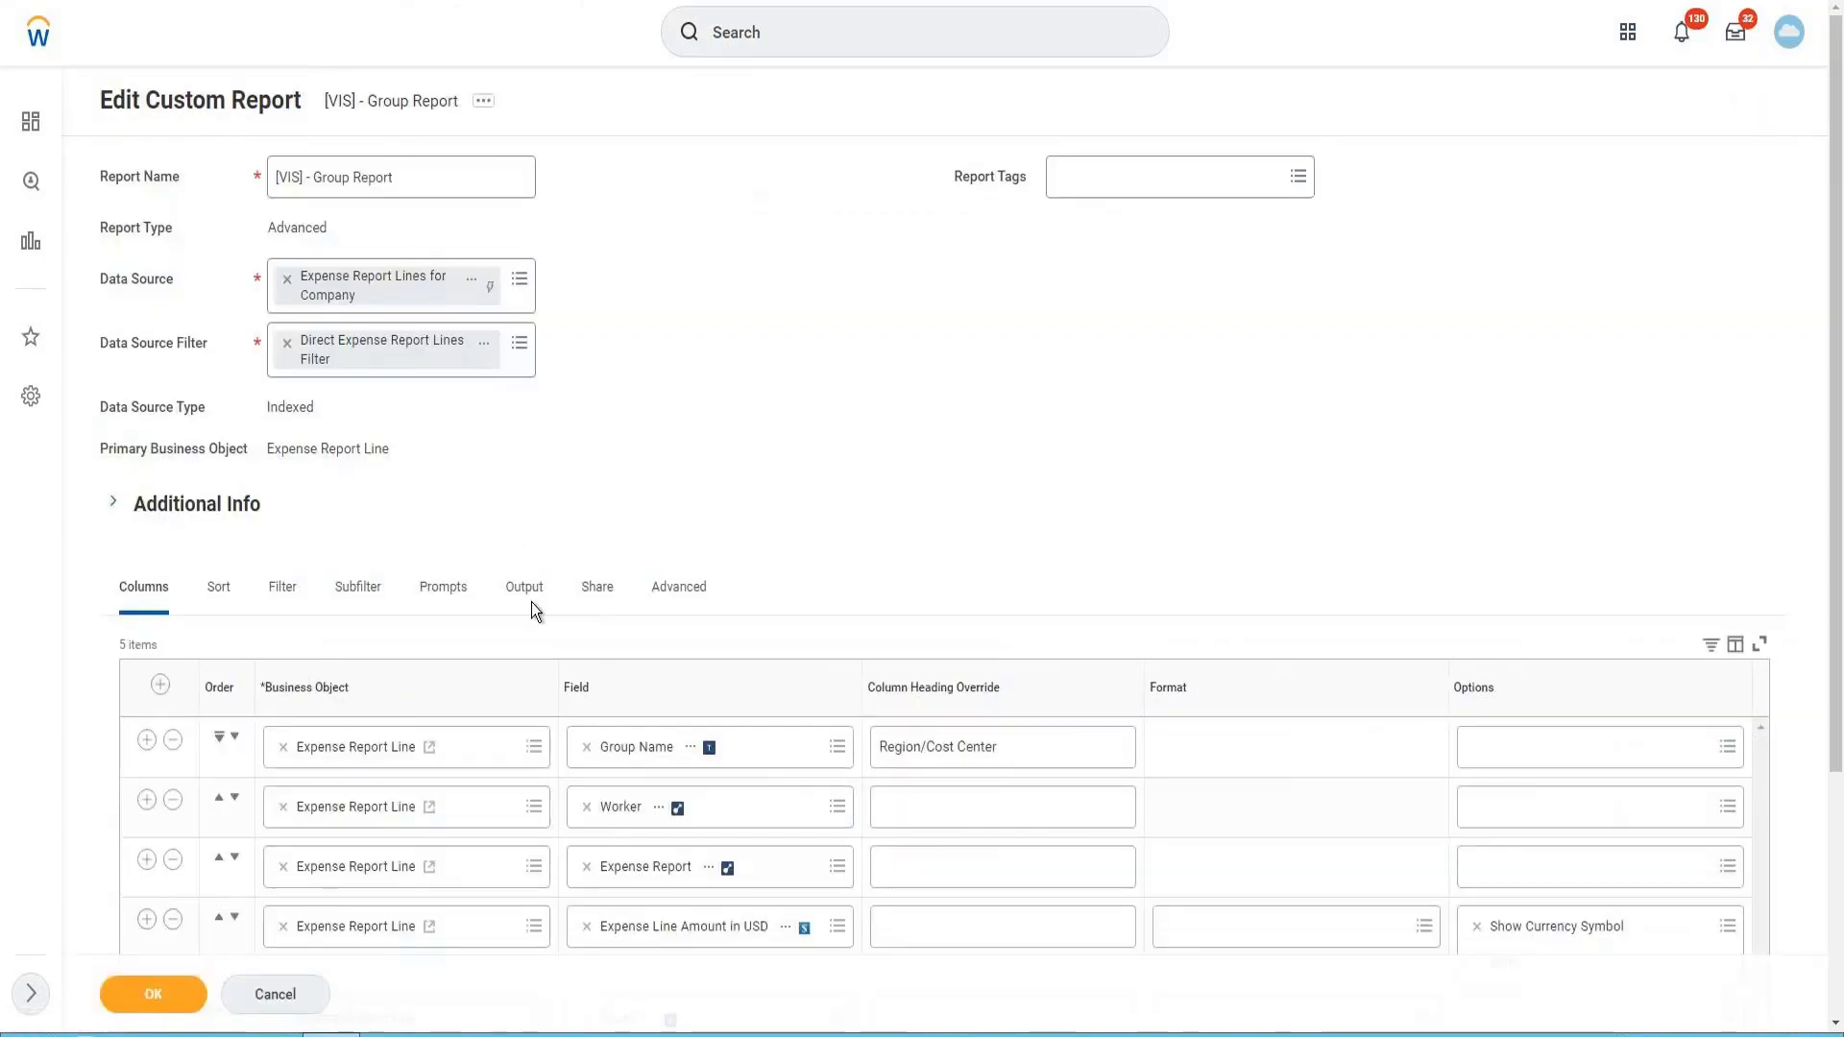
Remove the Show Currency Symbol option from the Expense Line Amount in USD column and delete the Count column.
{"action": "scroll", "coordinate": [579, 539], "scroll_direction": "down", "scroll_amount": 4}
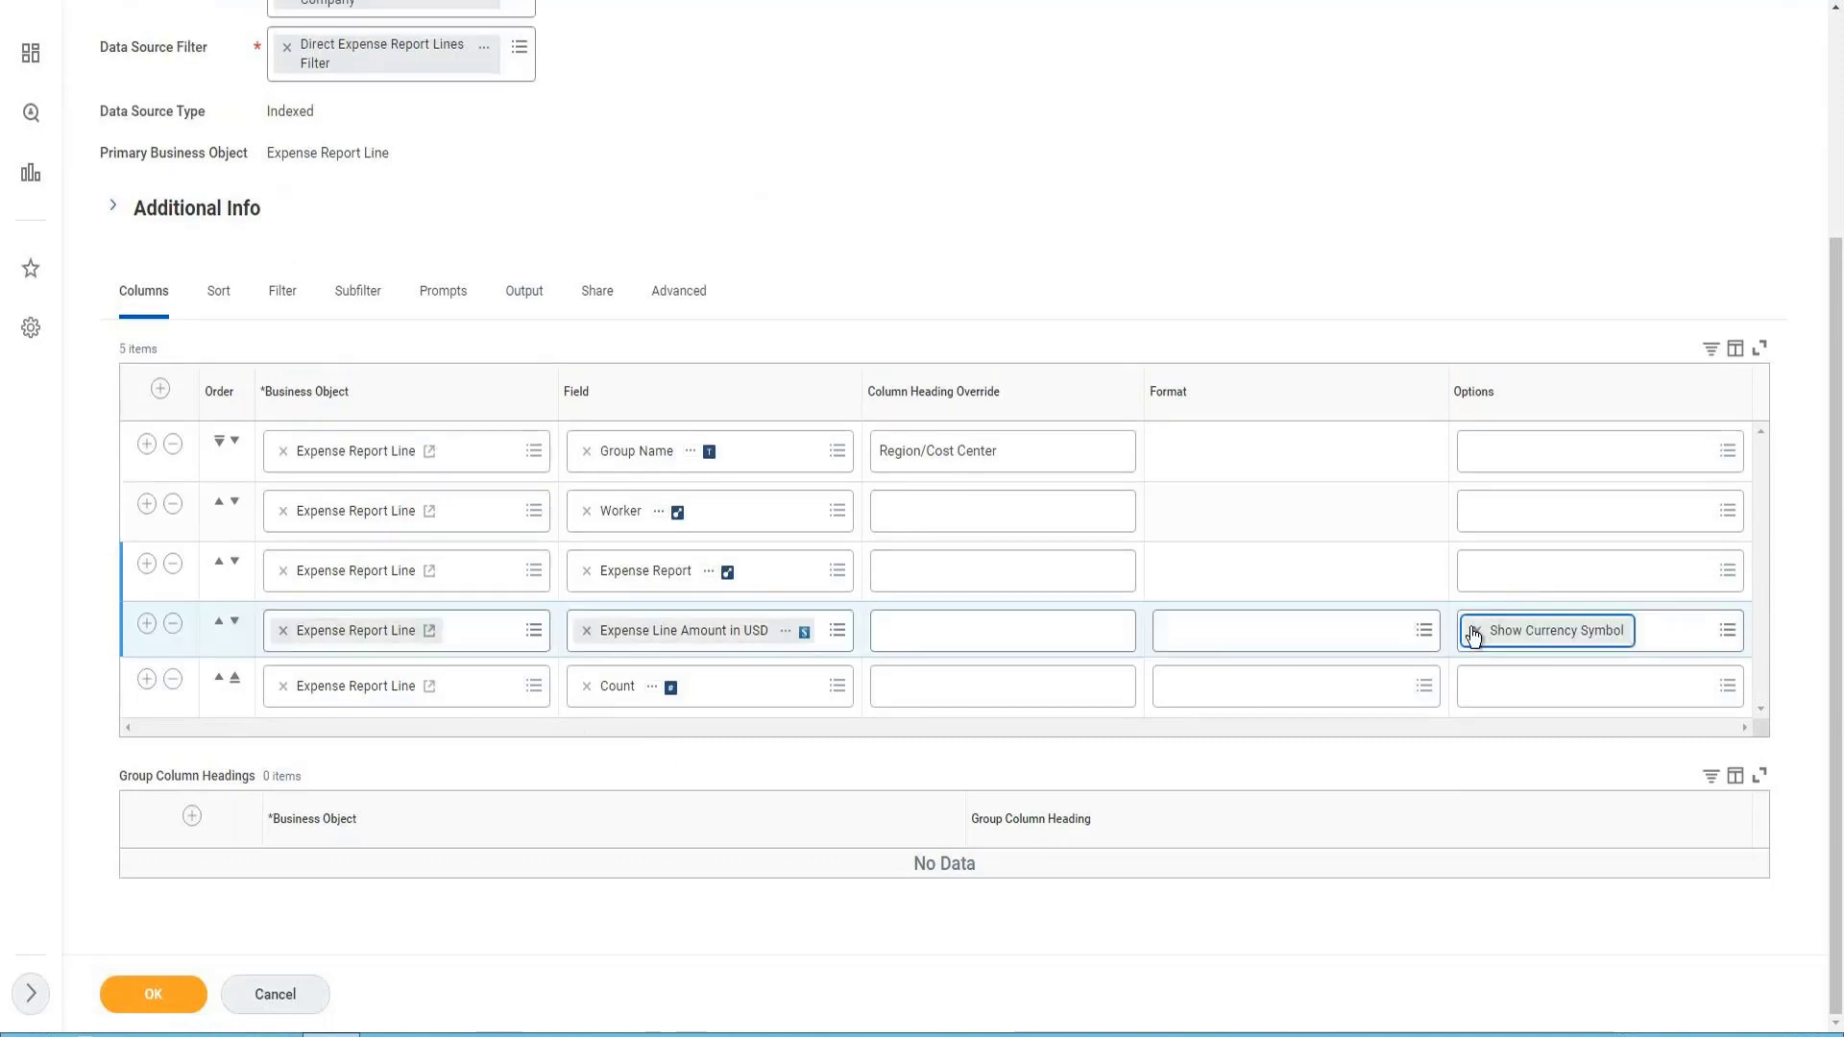
{"action": "left_click", "coordinate": [1477, 631]}
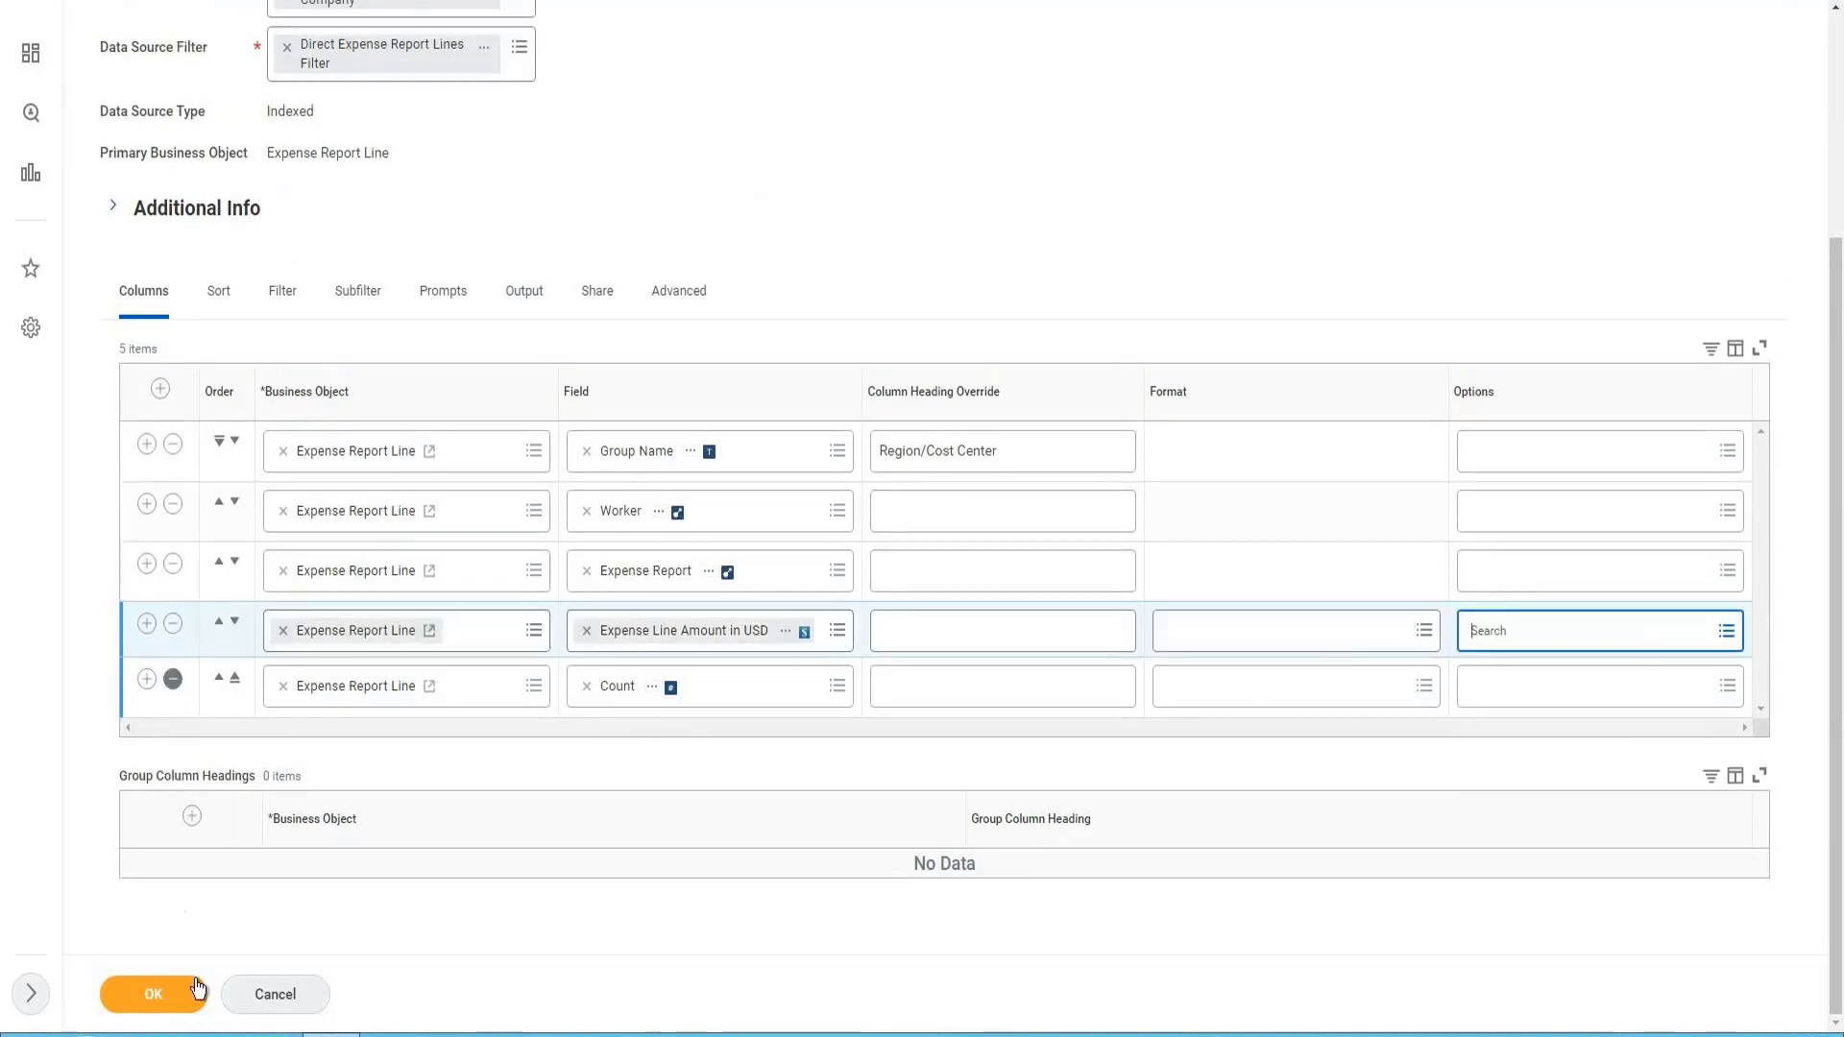
{"action": "left_click", "coordinate": [172, 679]}
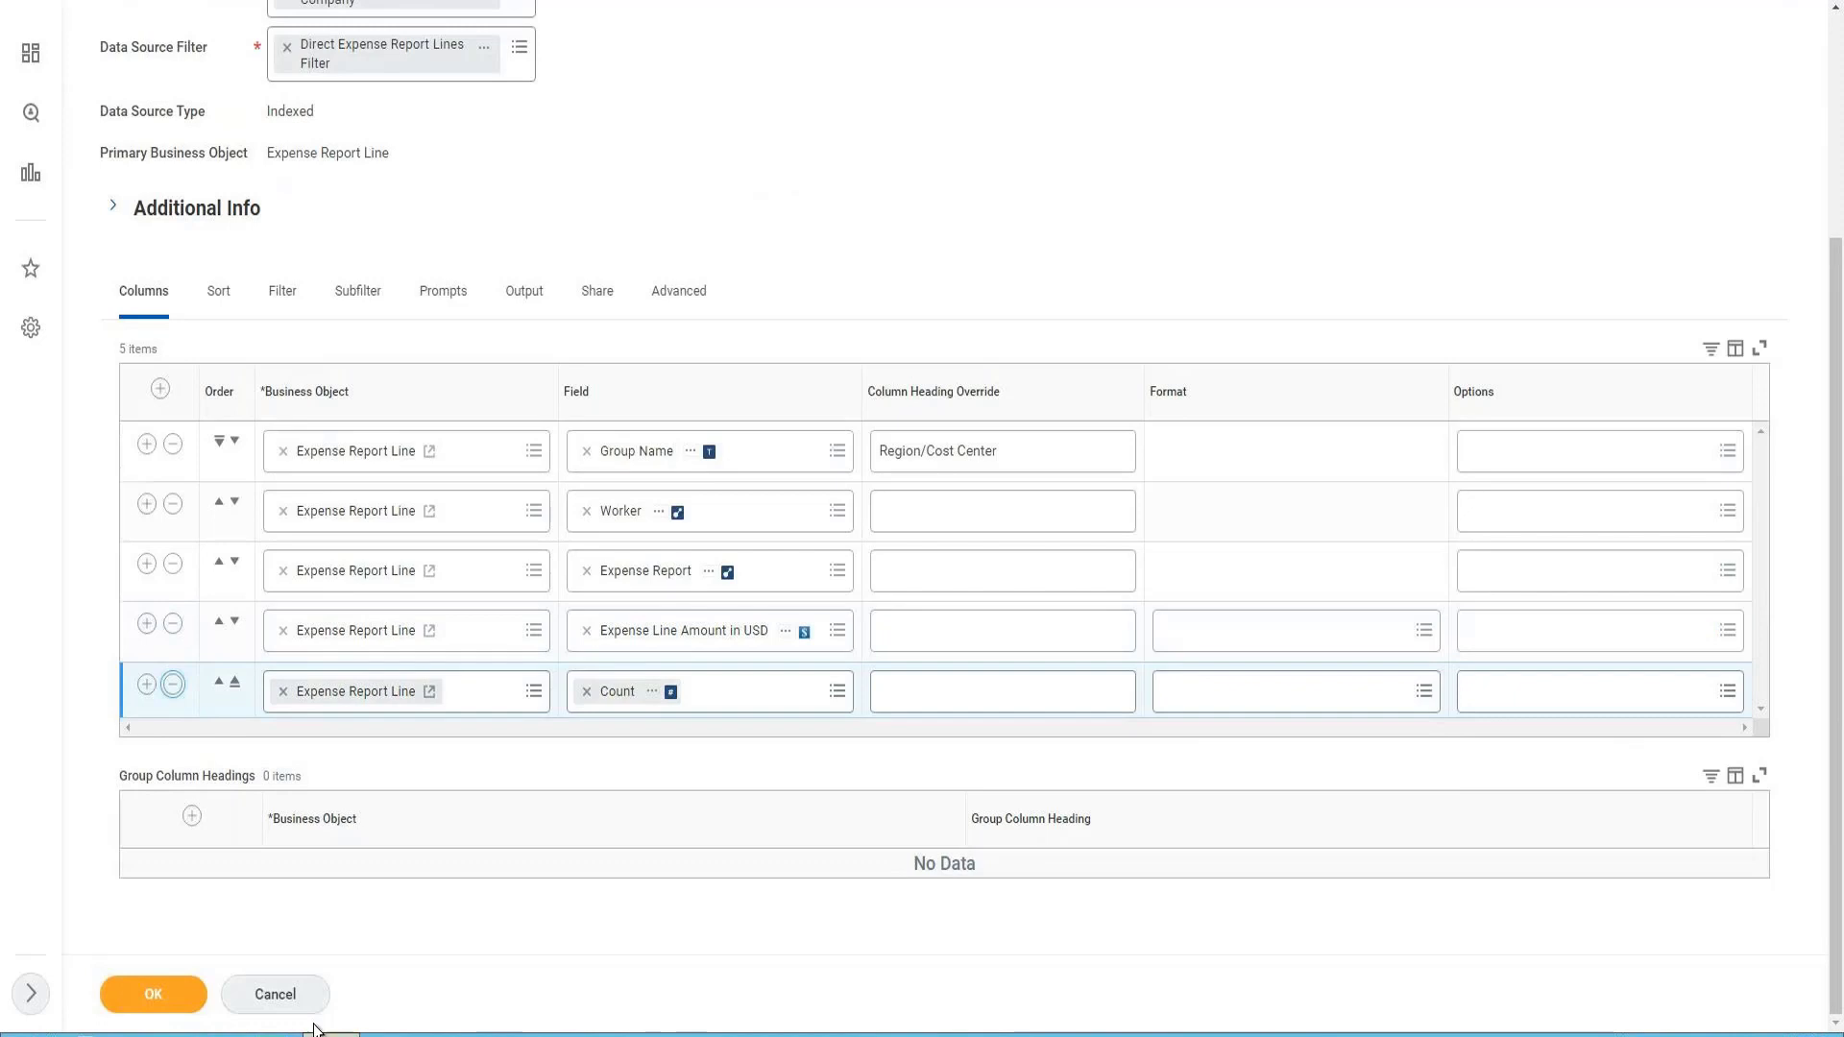
Try to save the edited report, and review the error details.
{"action": "left_click", "coordinate": [150, 1004]}
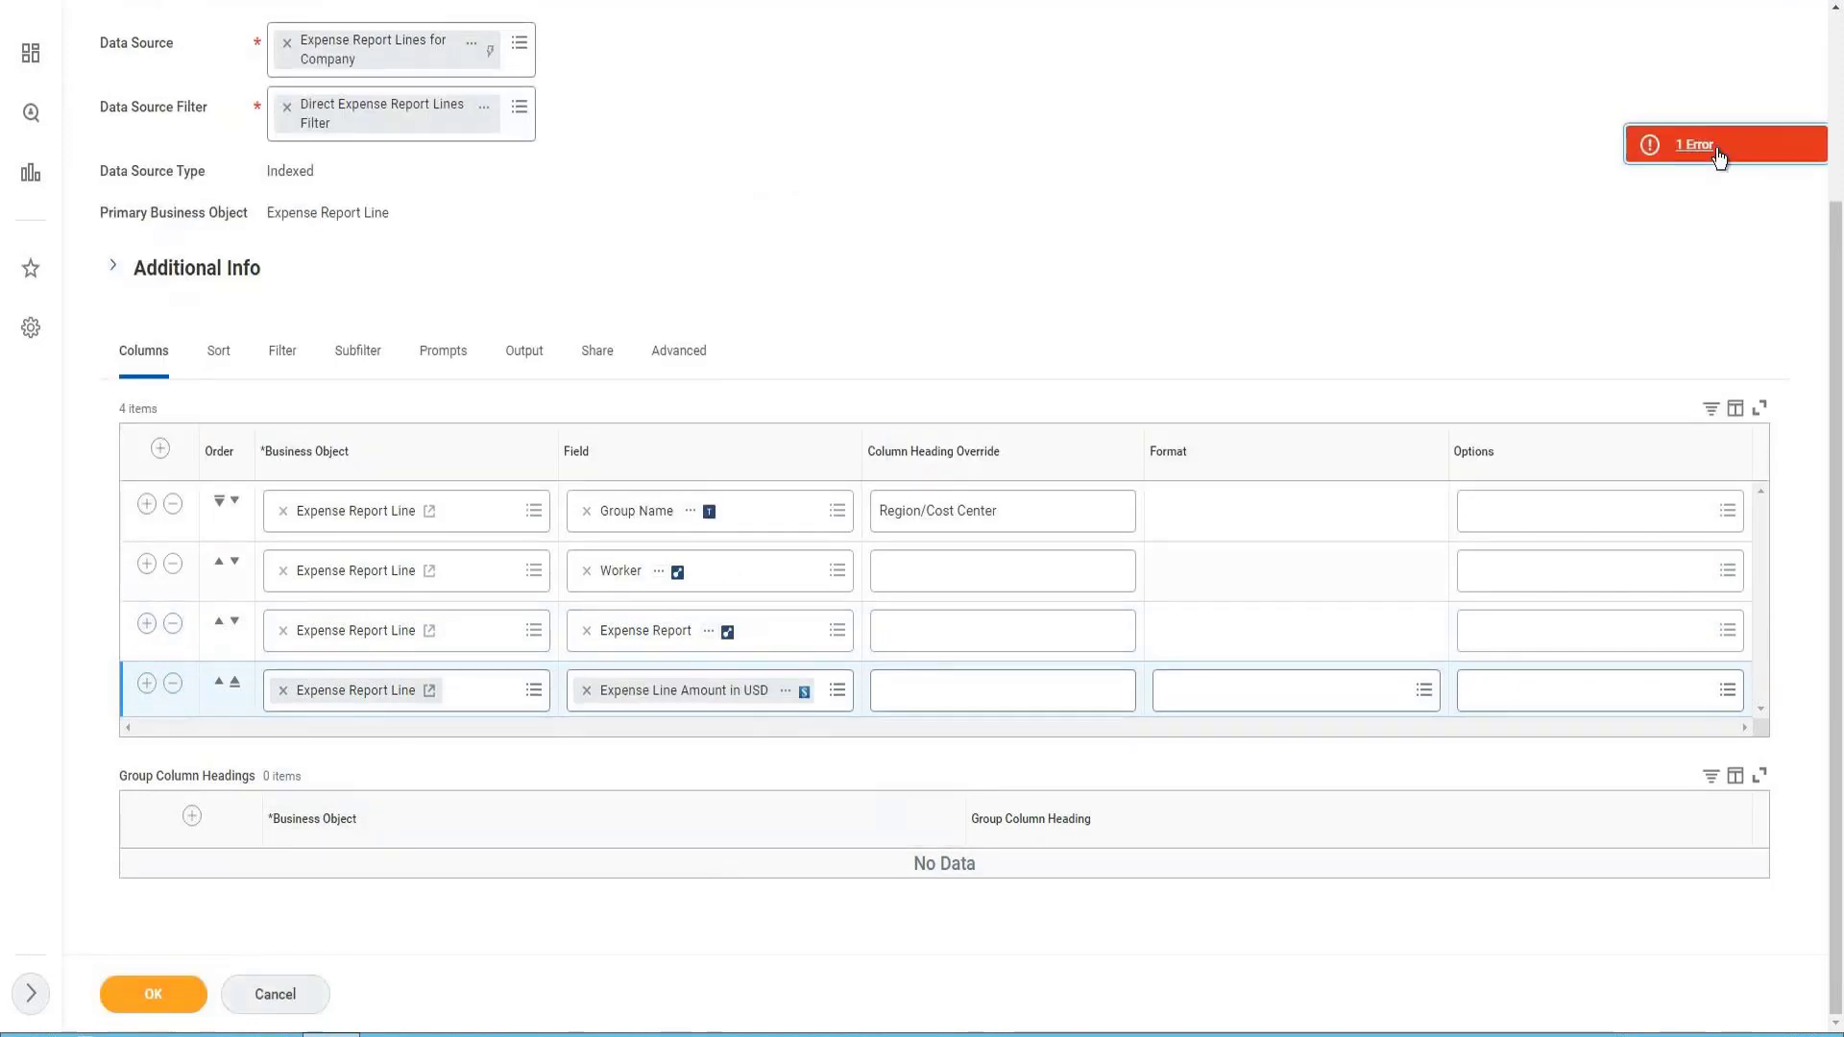
{"action": "left_click", "coordinate": [1695, 159]}
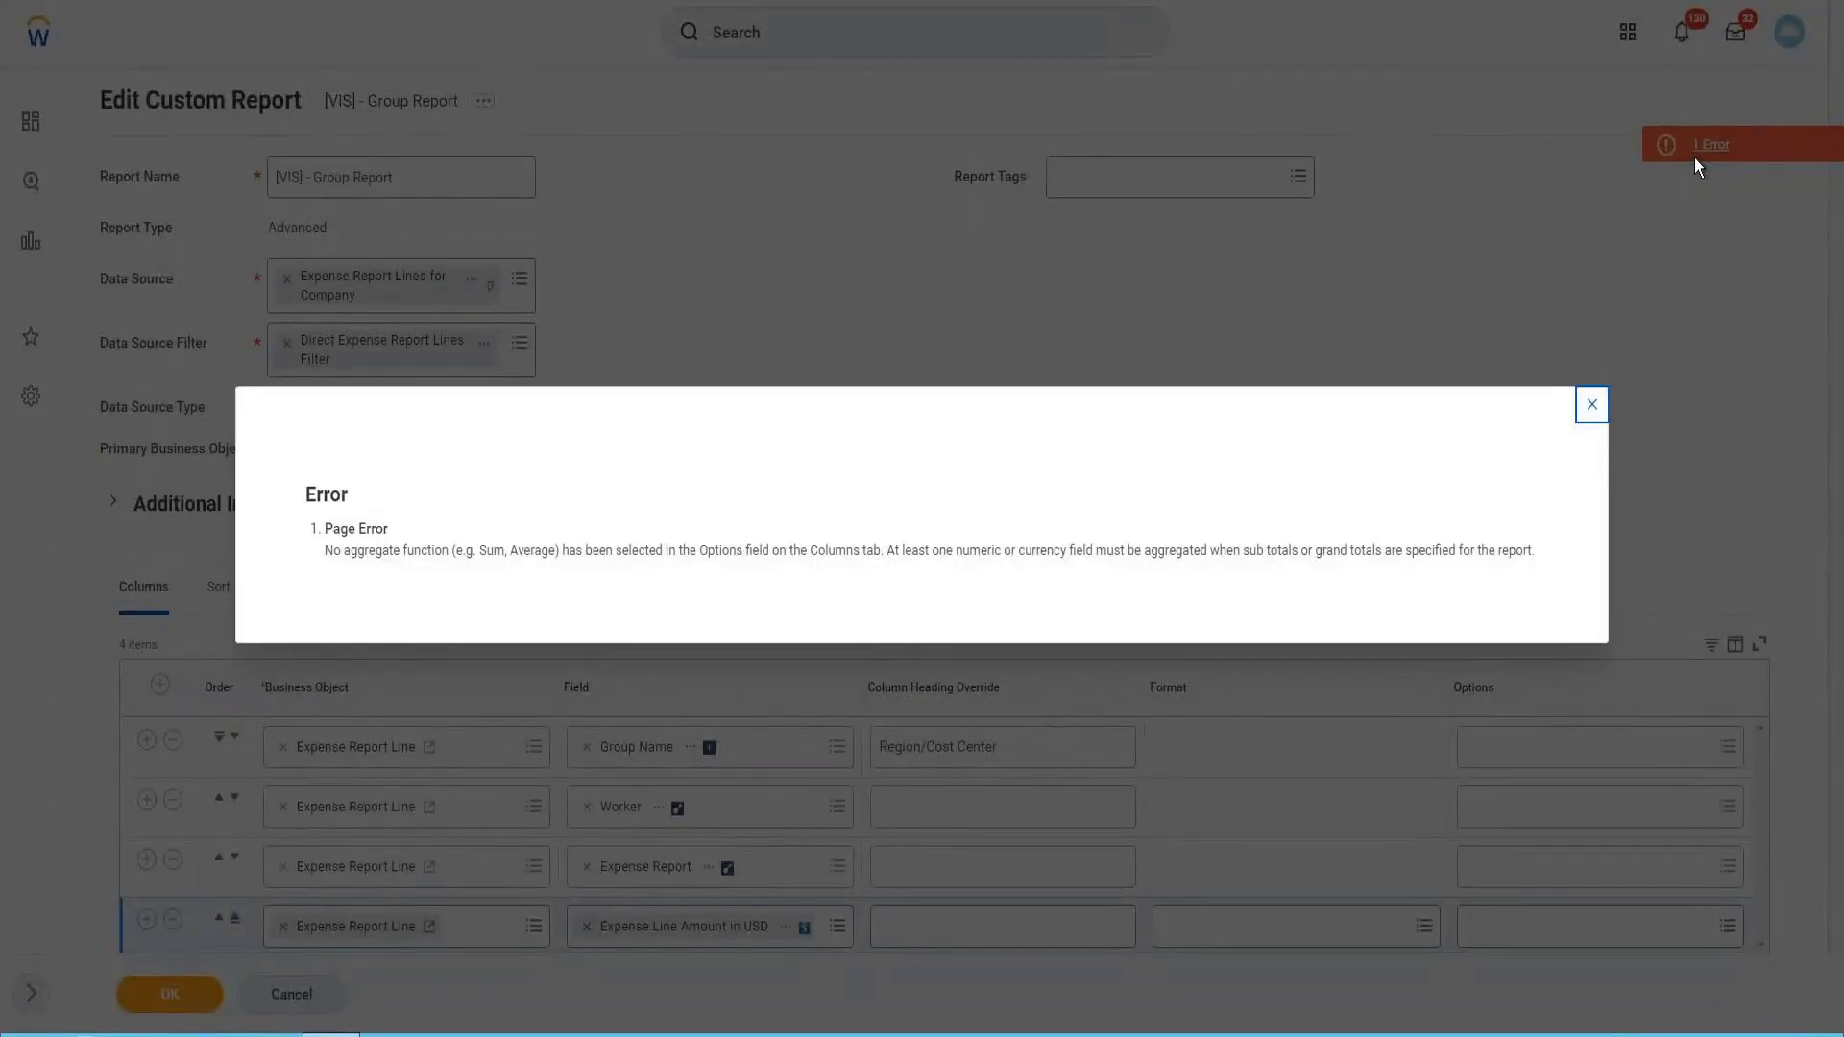
{"action": "left_click", "coordinate": [1591, 404]}
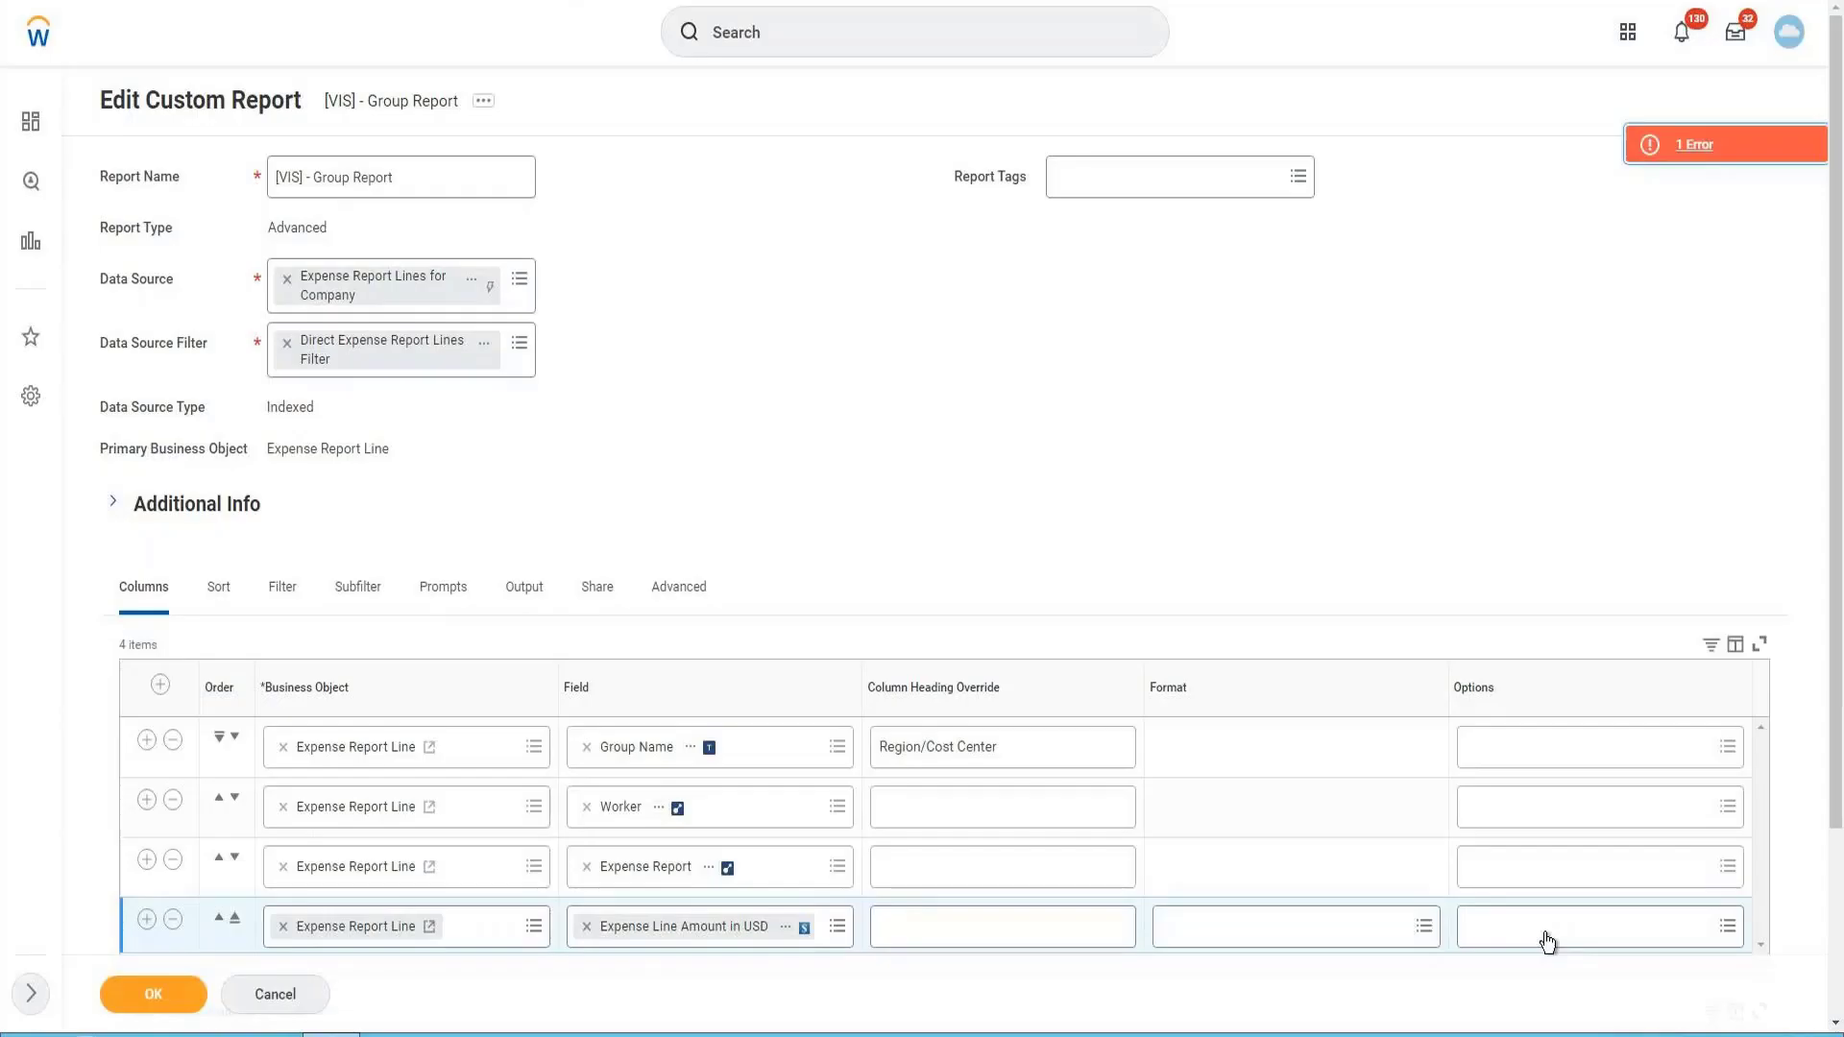
Set the option of the Expense Line Amount in USD column to Average.
{"action": "left_click", "coordinate": [1537, 926]}
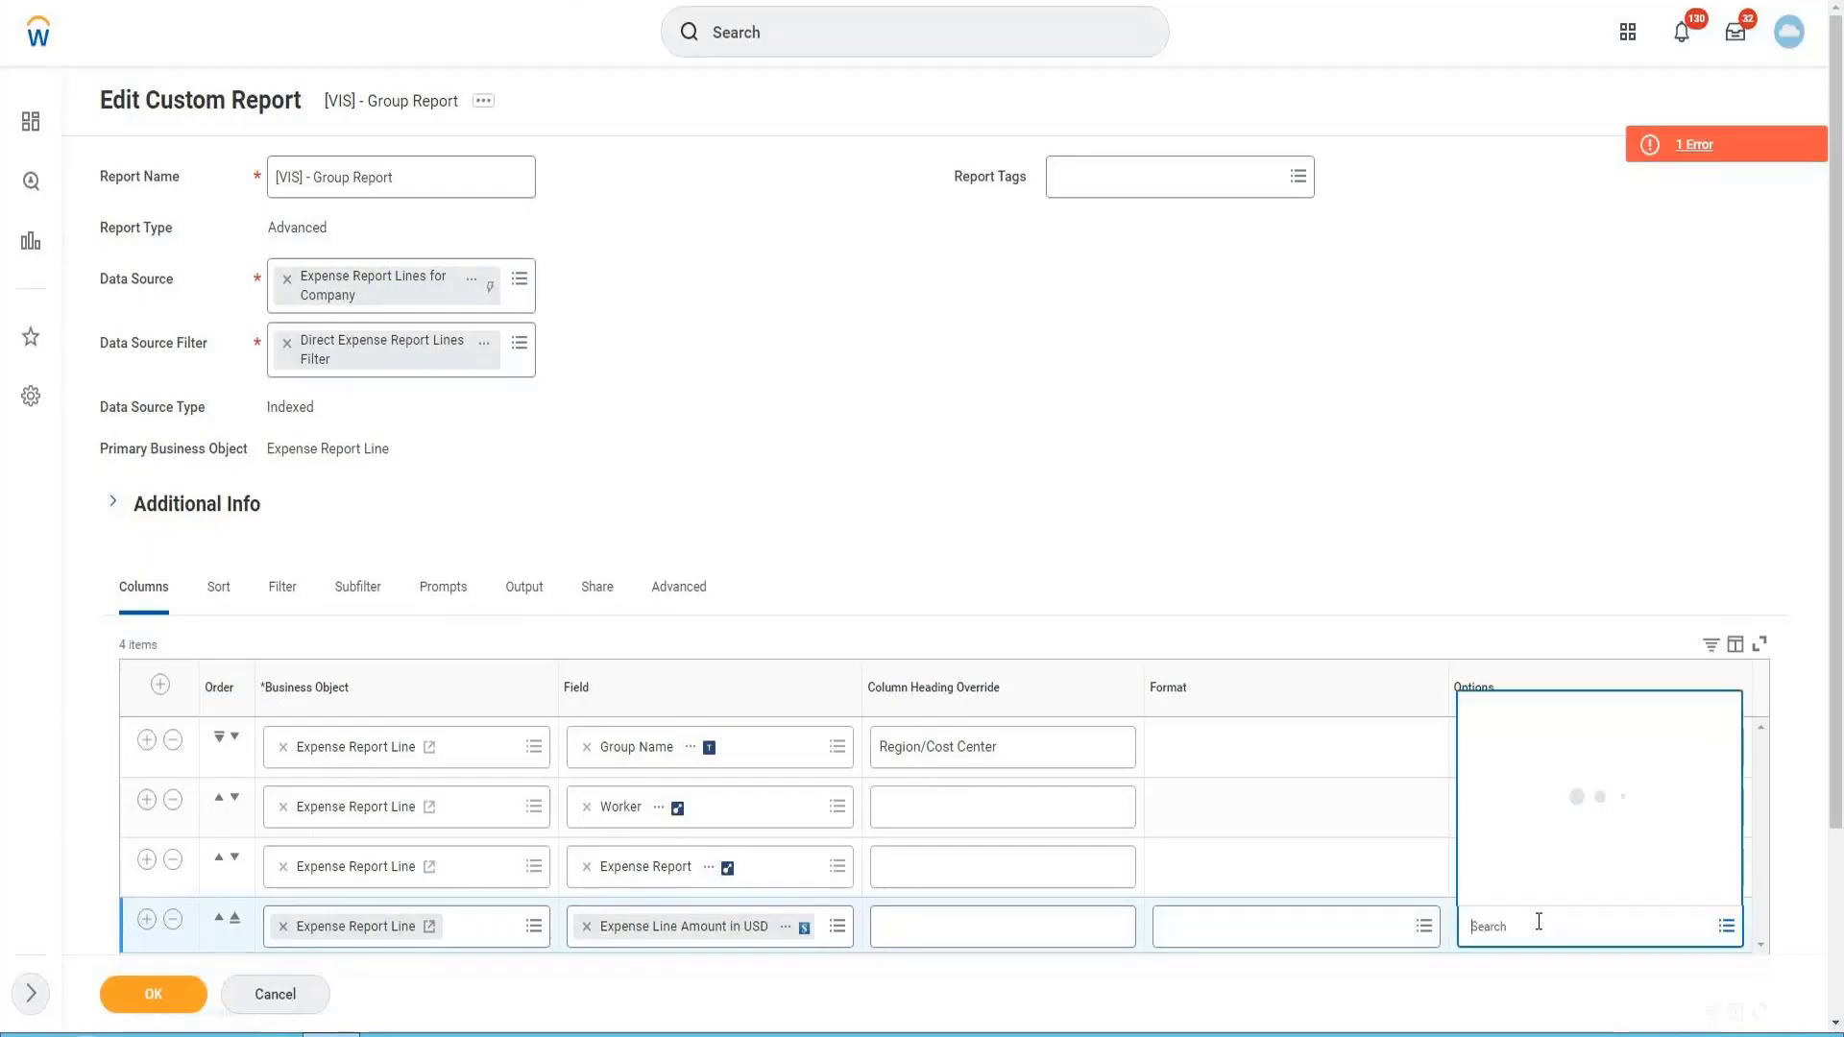
{"action": "type", "text": "Avergae"}
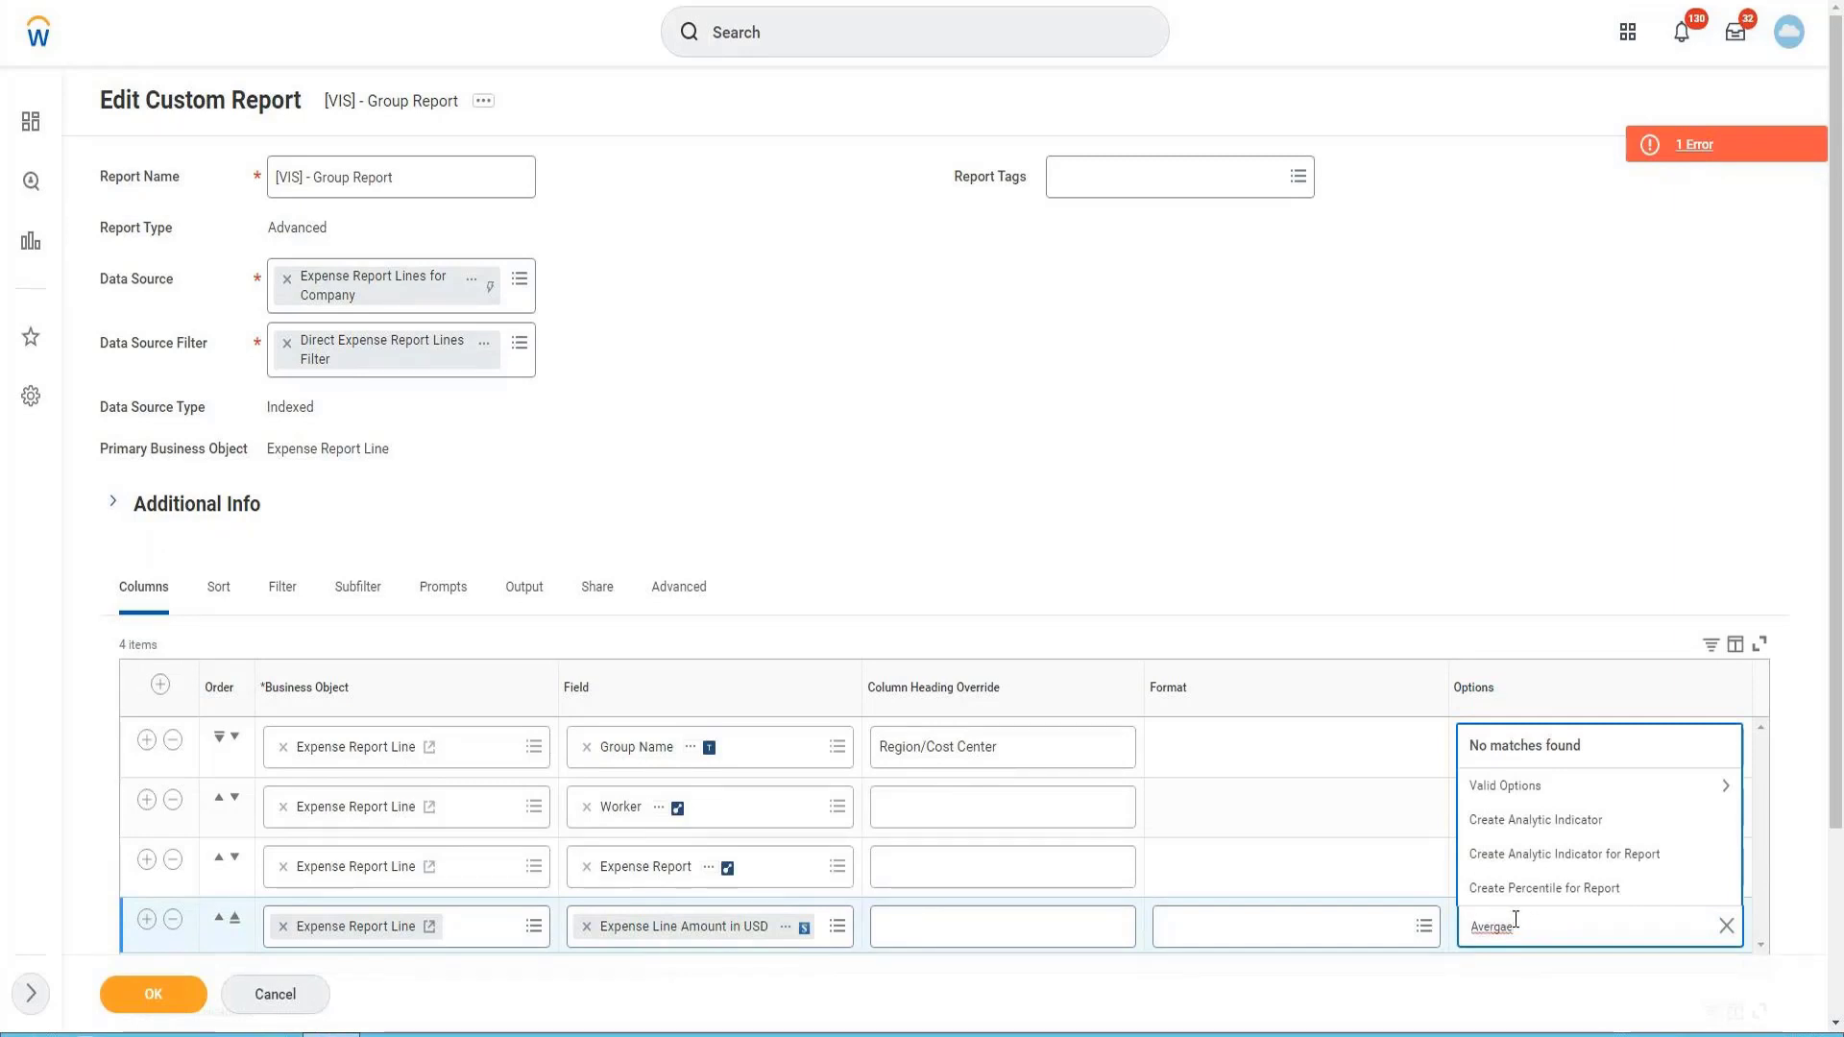
{"action": "key", "text": "BackSpace"}
{"action": "key", "text": "BackSpace"}
{"action": "key", "text": "BackSpace"}
{"action": "type", "text": "age"}
{"action": "key", "text": "Return"}
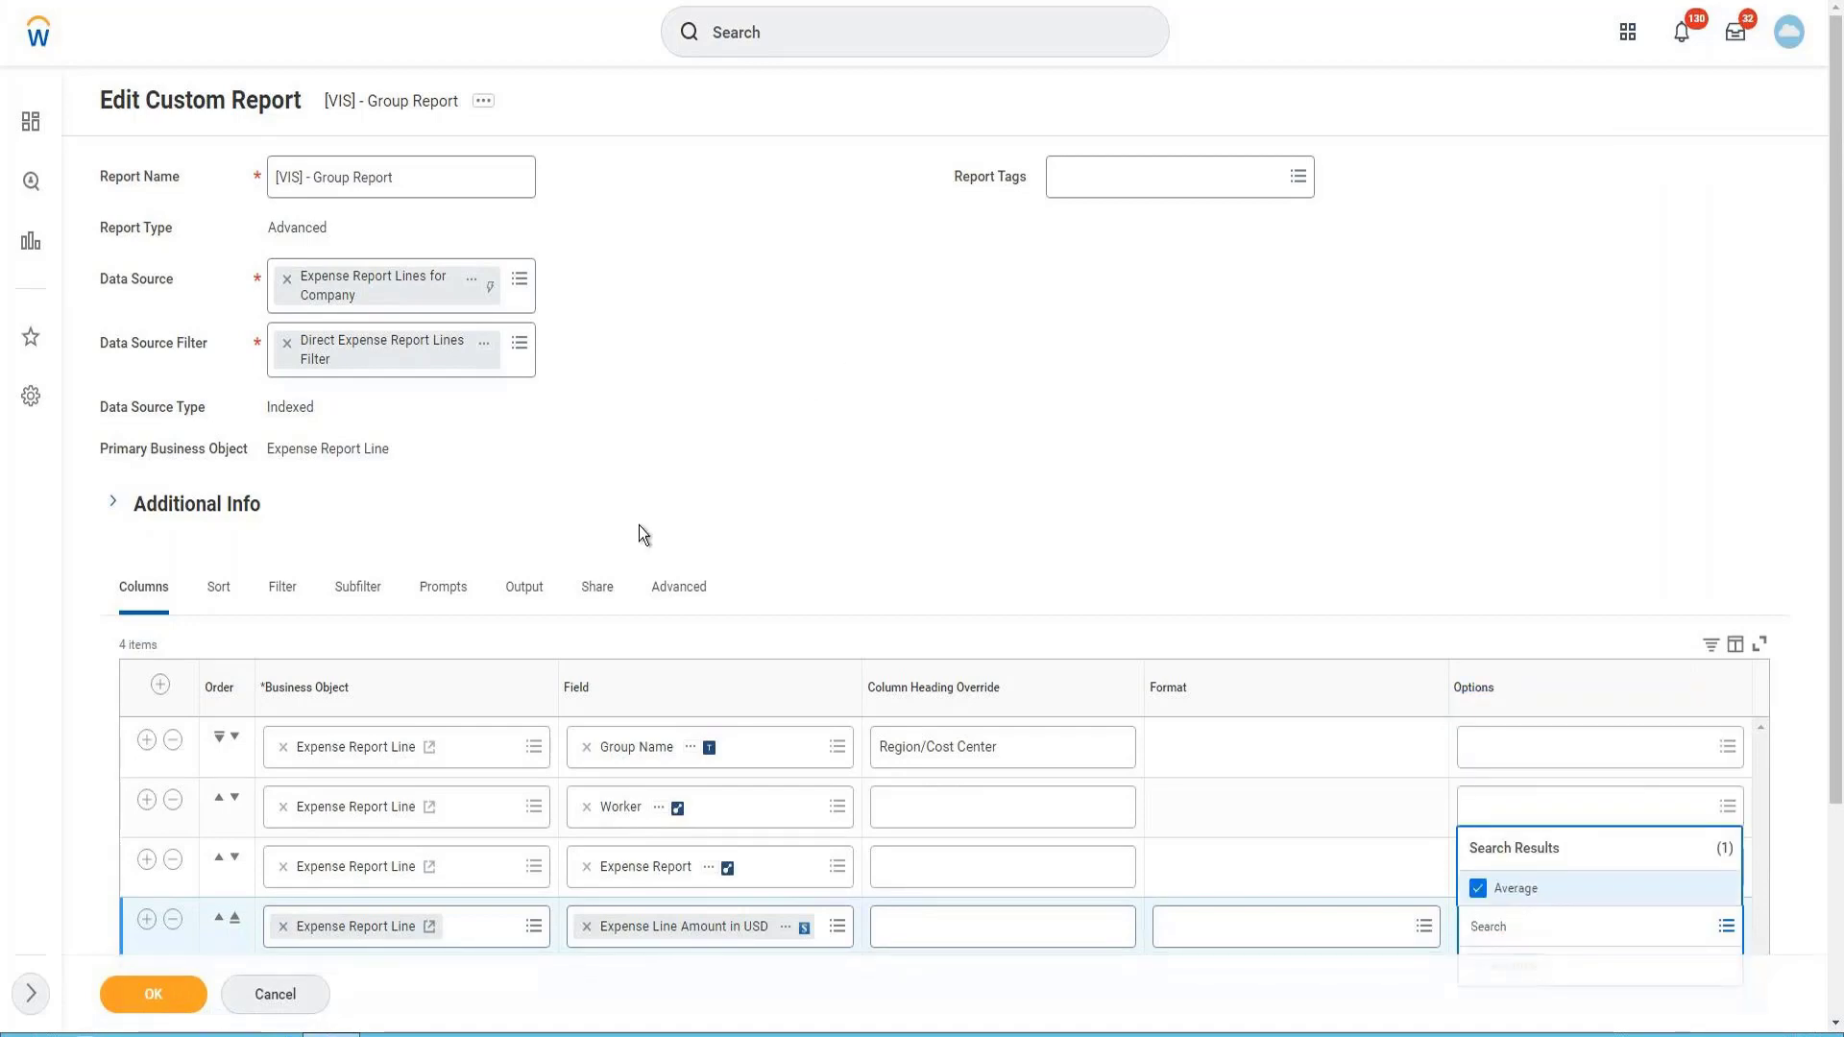
Add another report column below the averaged amount, using the Expense Line Amount in USD field.
{"action": "scroll", "coordinate": [637, 527], "scroll_direction": "down", "scroll_amount": 3}
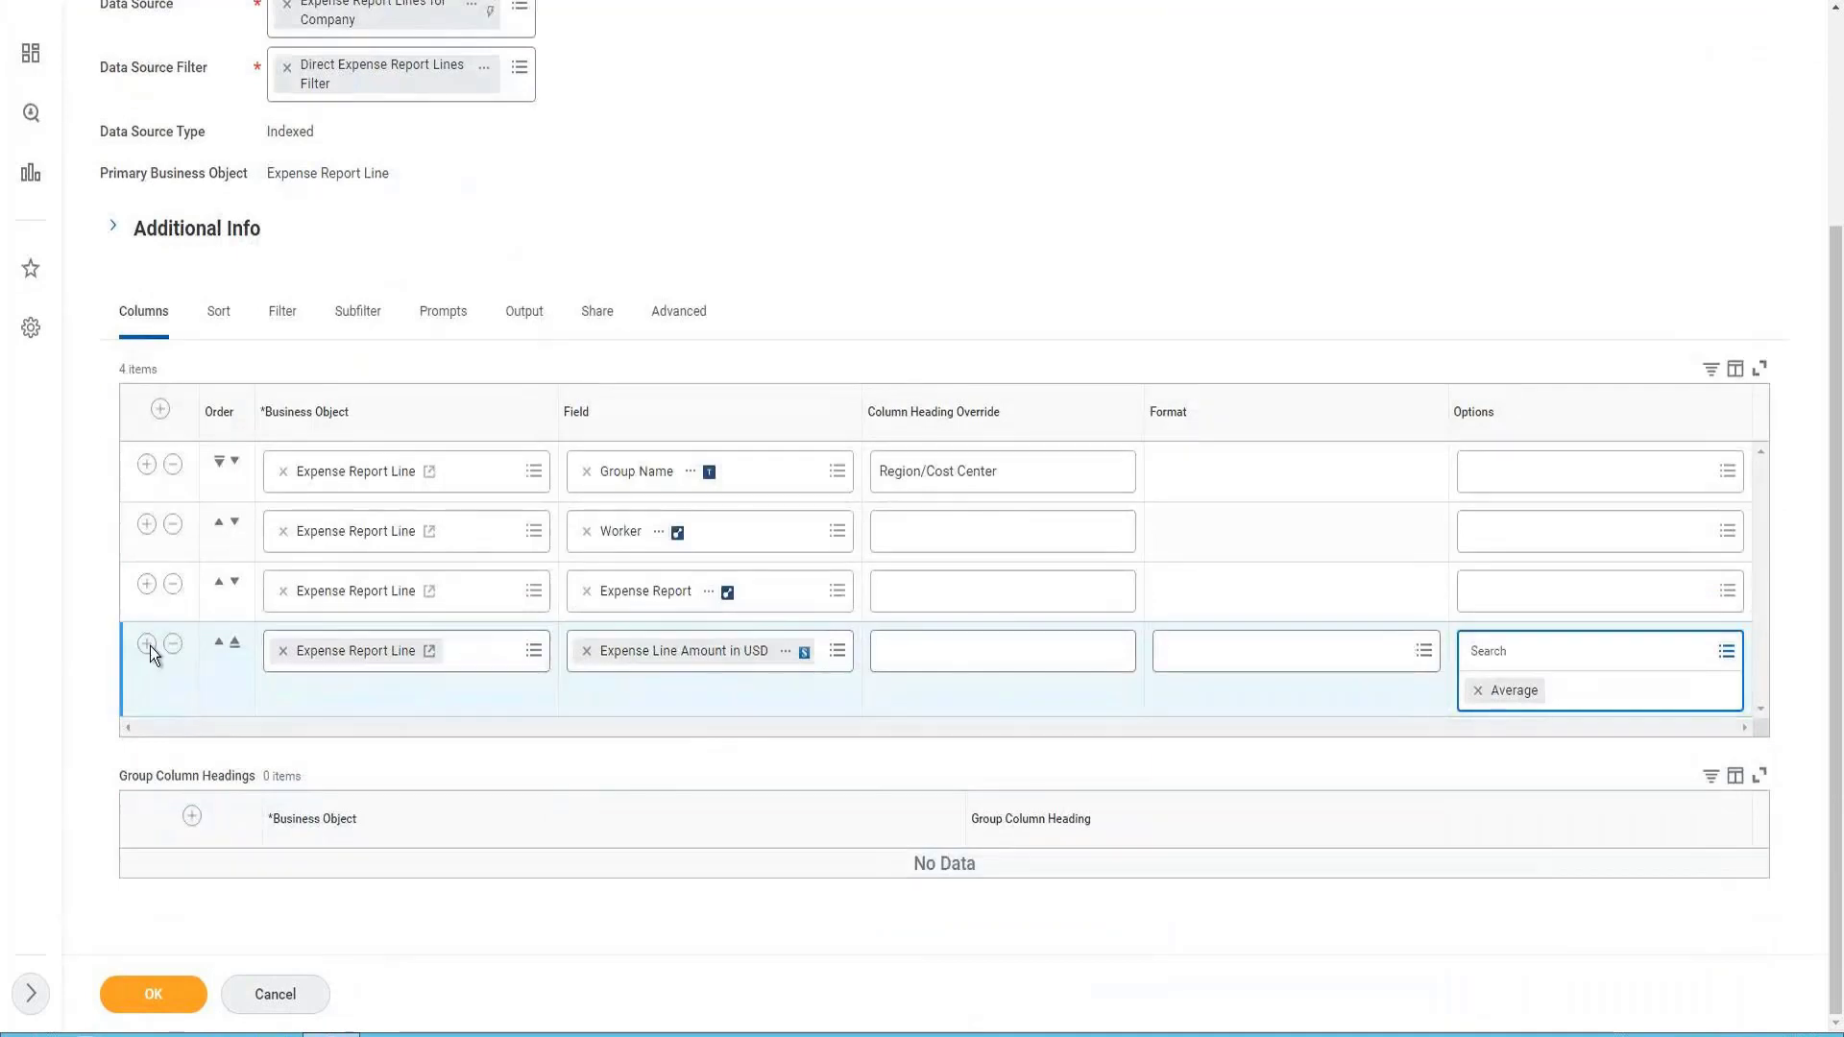
{"action": "left_click", "coordinate": [147, 644]}
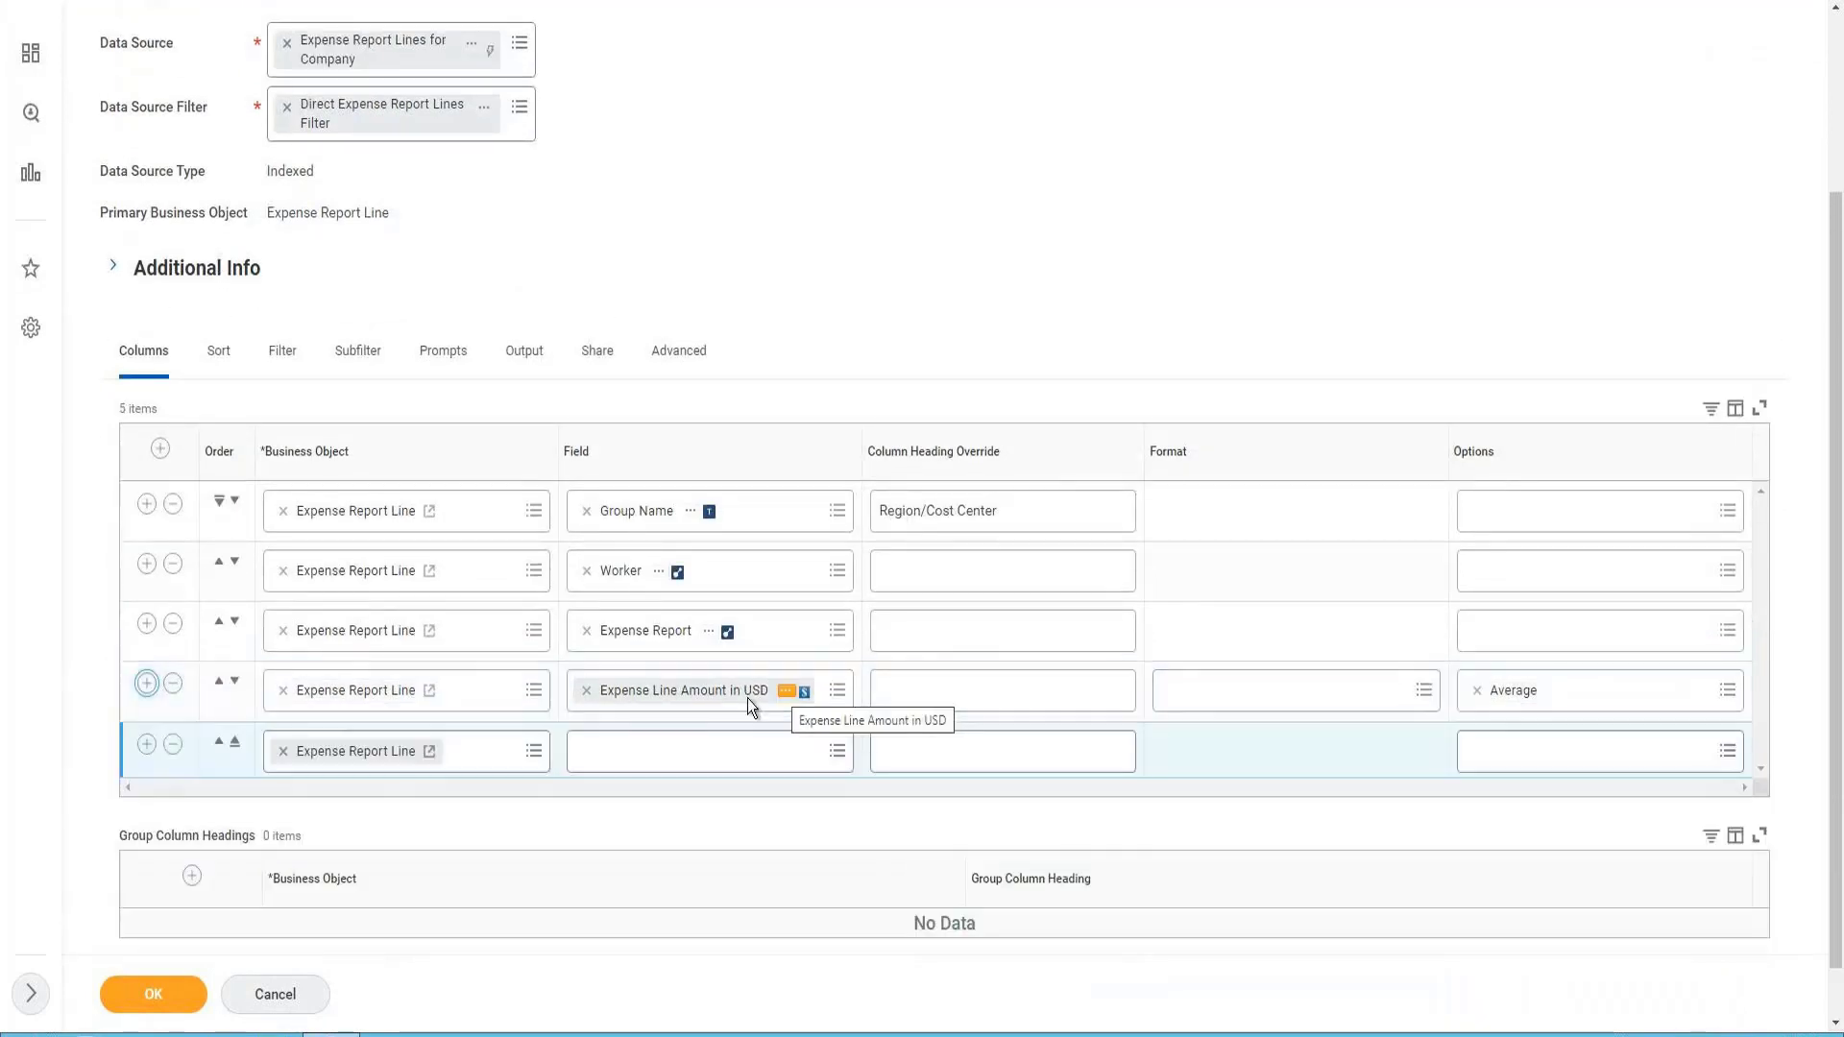
{"action": "scroll", "coordinate": [747, 701], "scroll_direction": "down", "scroll_amount": 1}
{"action": "right_click", "coordinate": [786, 638]}
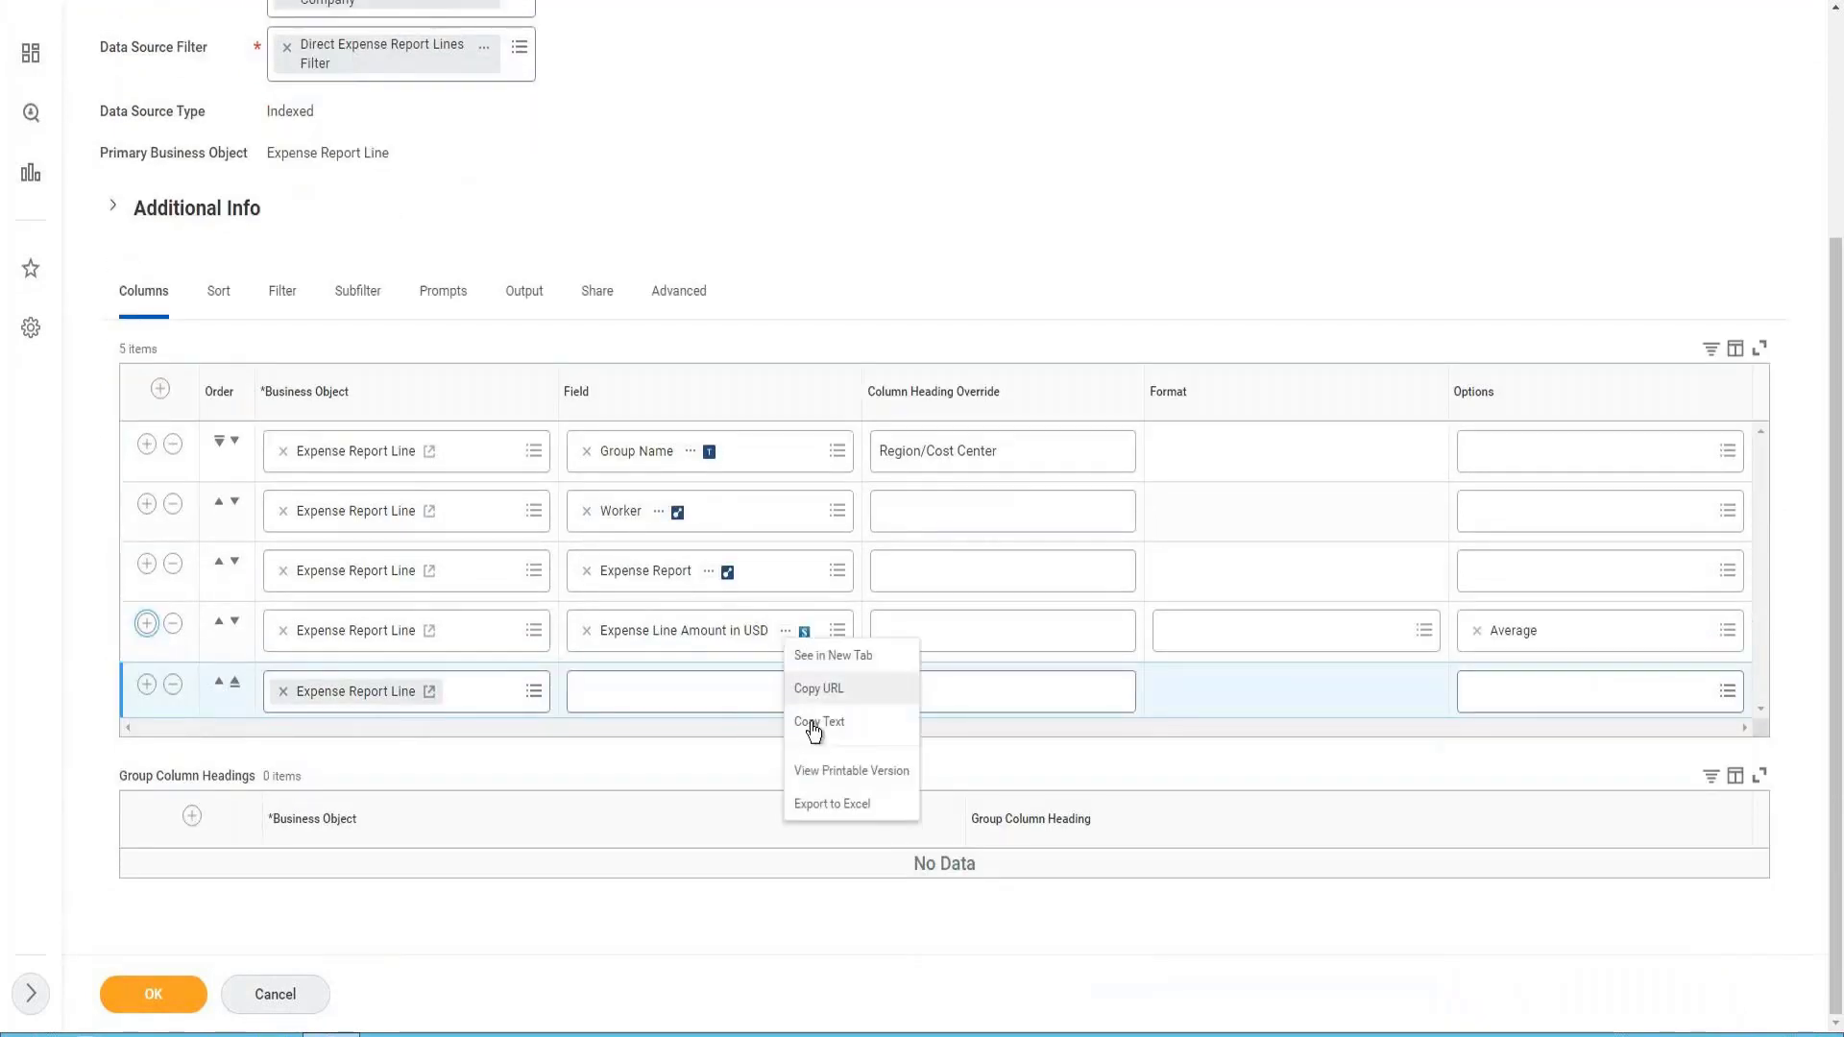
{"action": "left_click", "coordinate": [664, 707]}
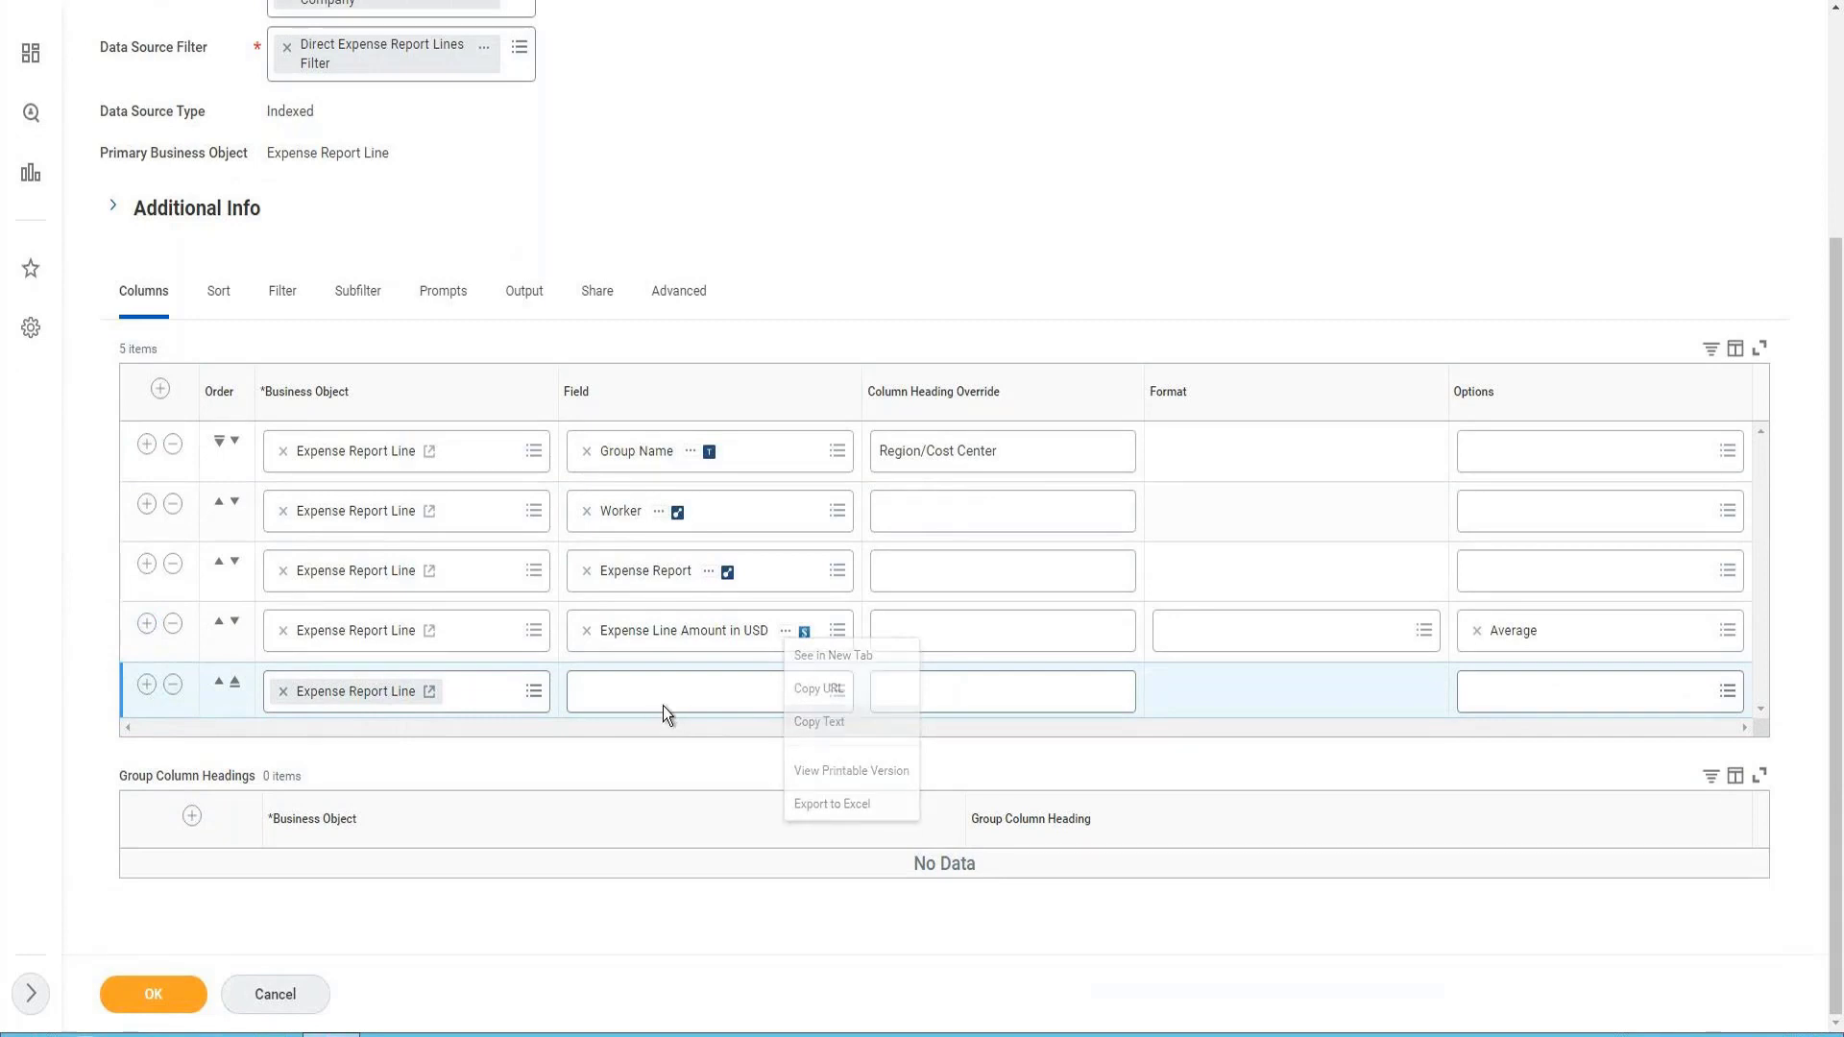
{"action": "type", "text": "Expense Line Amount in USD"}
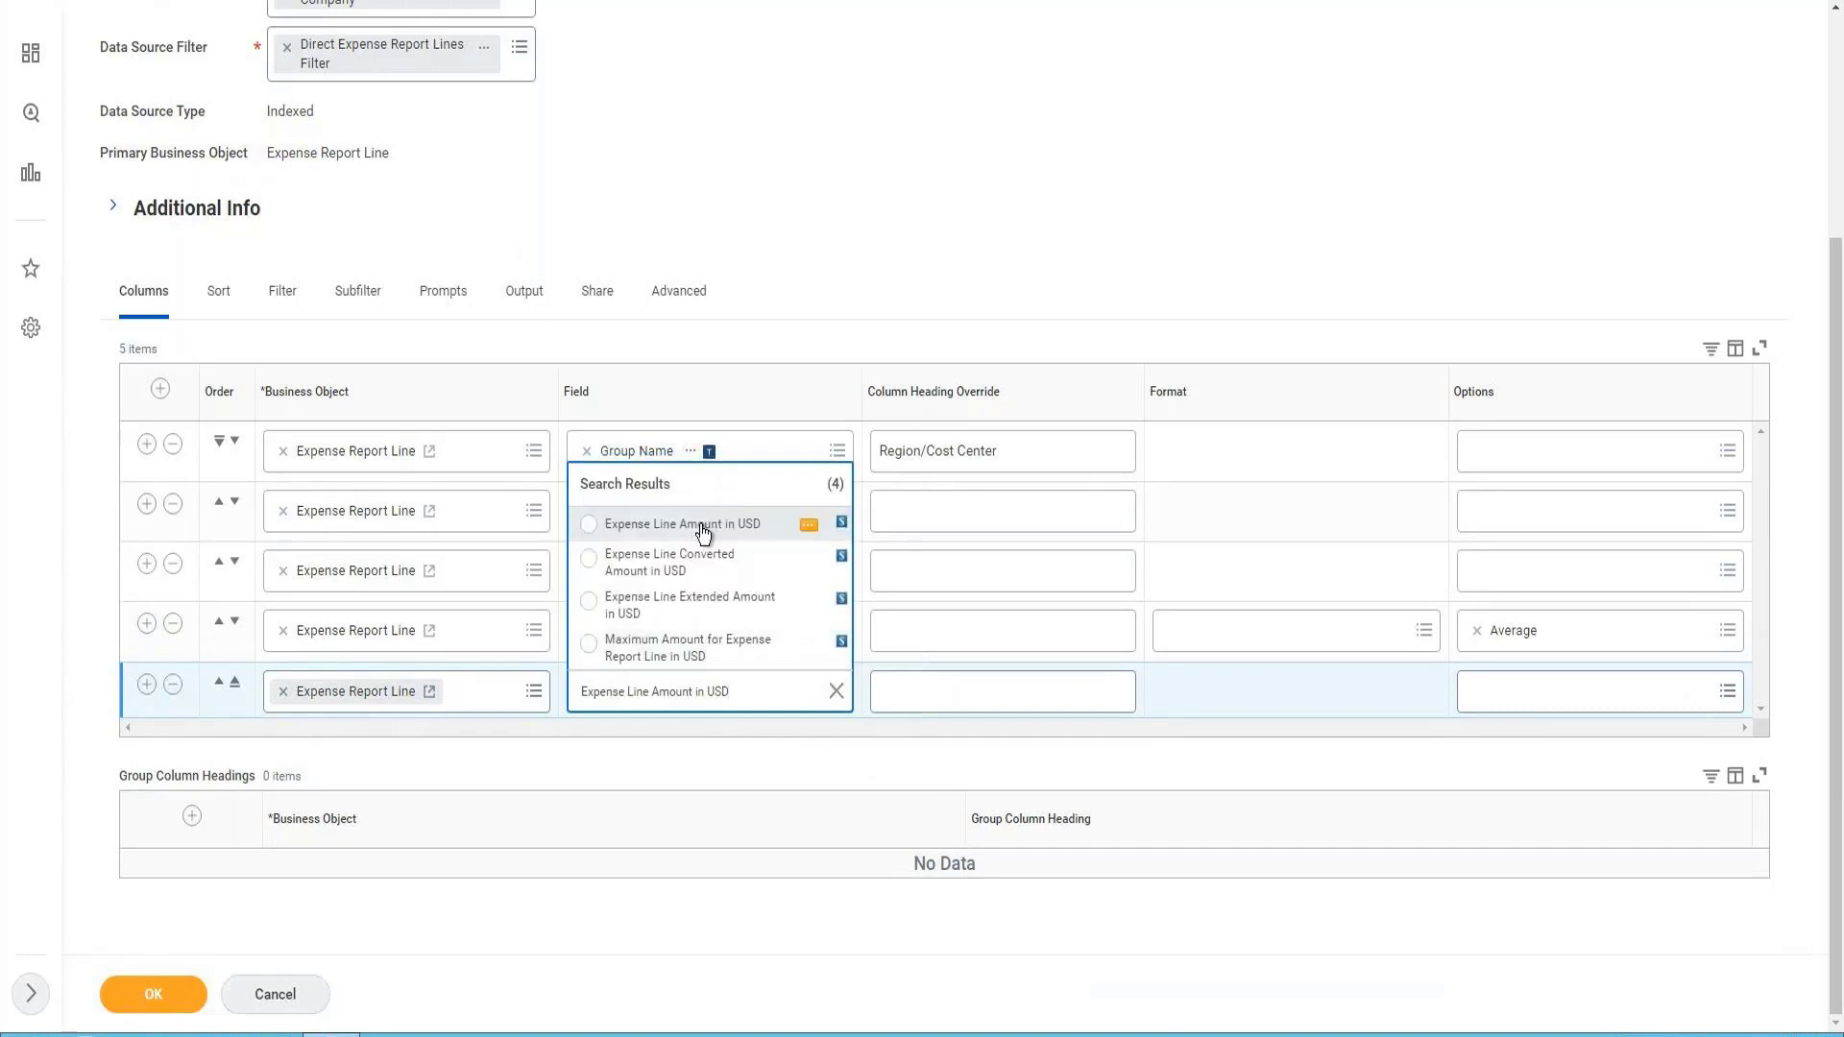
Set the option of the newly added Expense Line Amount in USD column to Maximum.
{"action": "left_click", "coordinate": [1615, 697]}
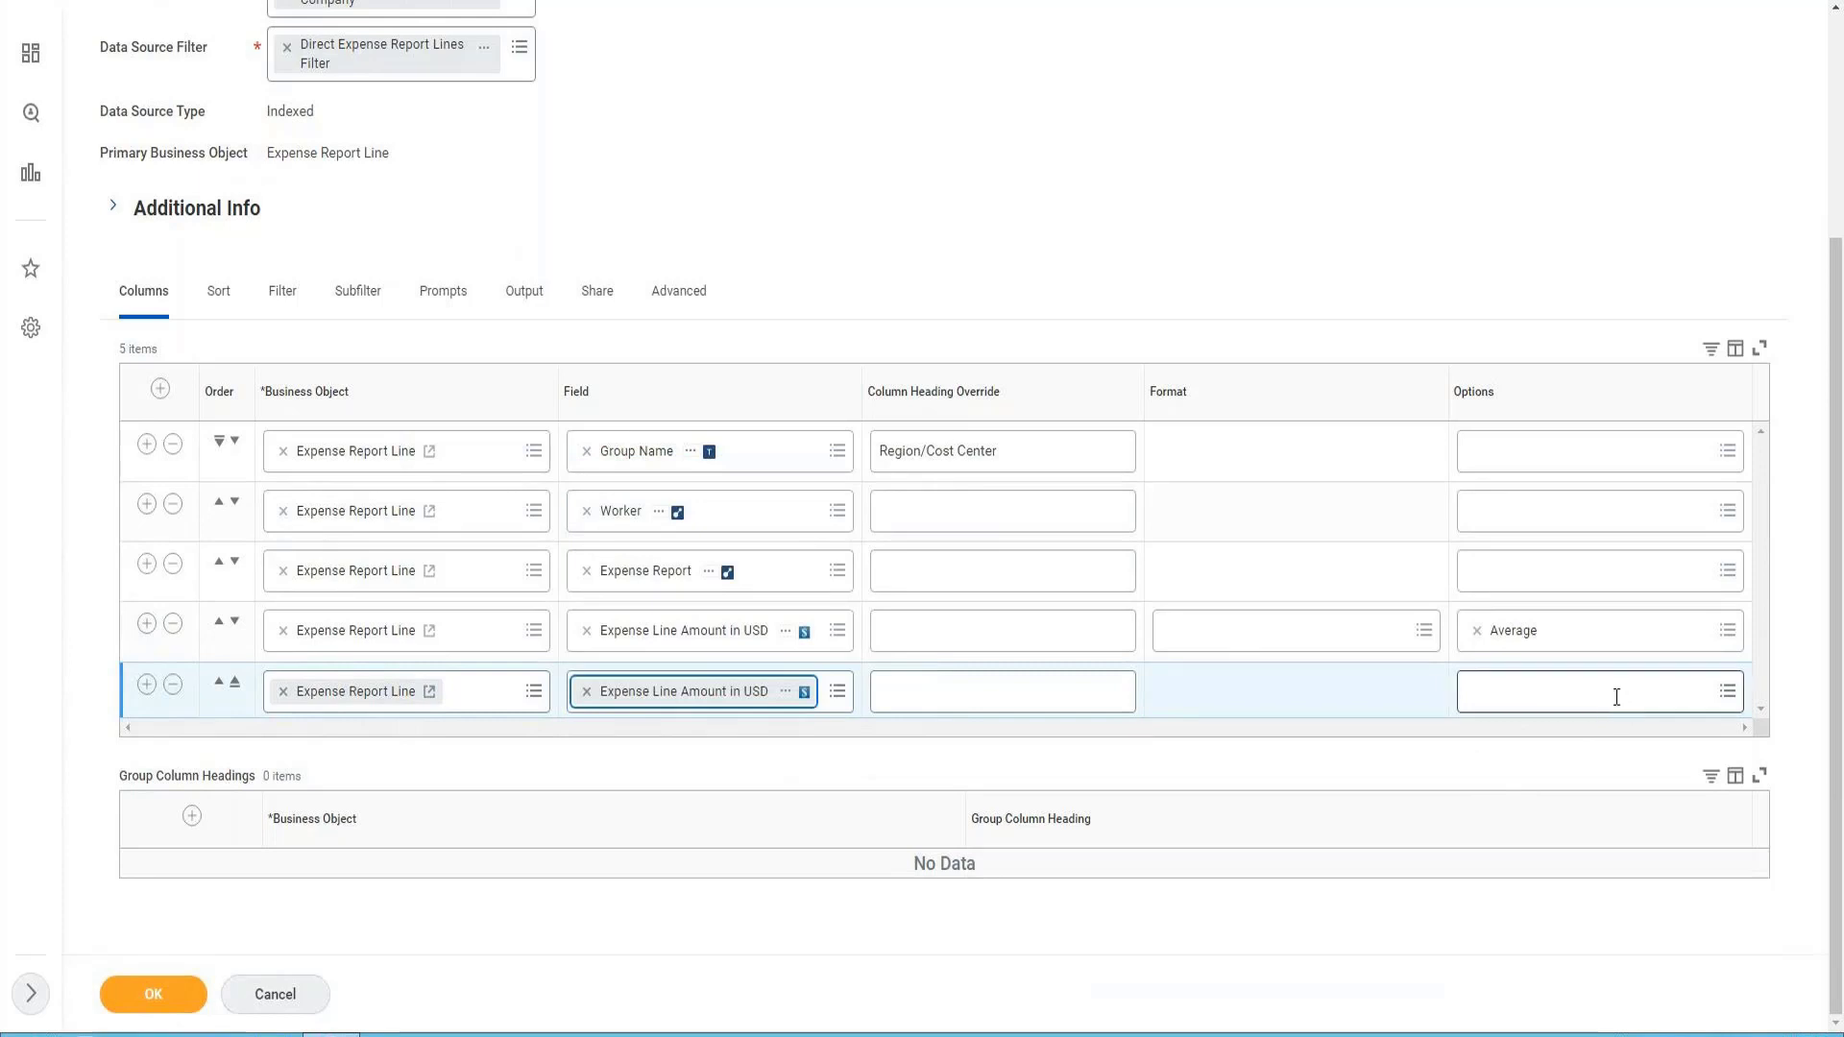
{"action": "type", "text": "max"}
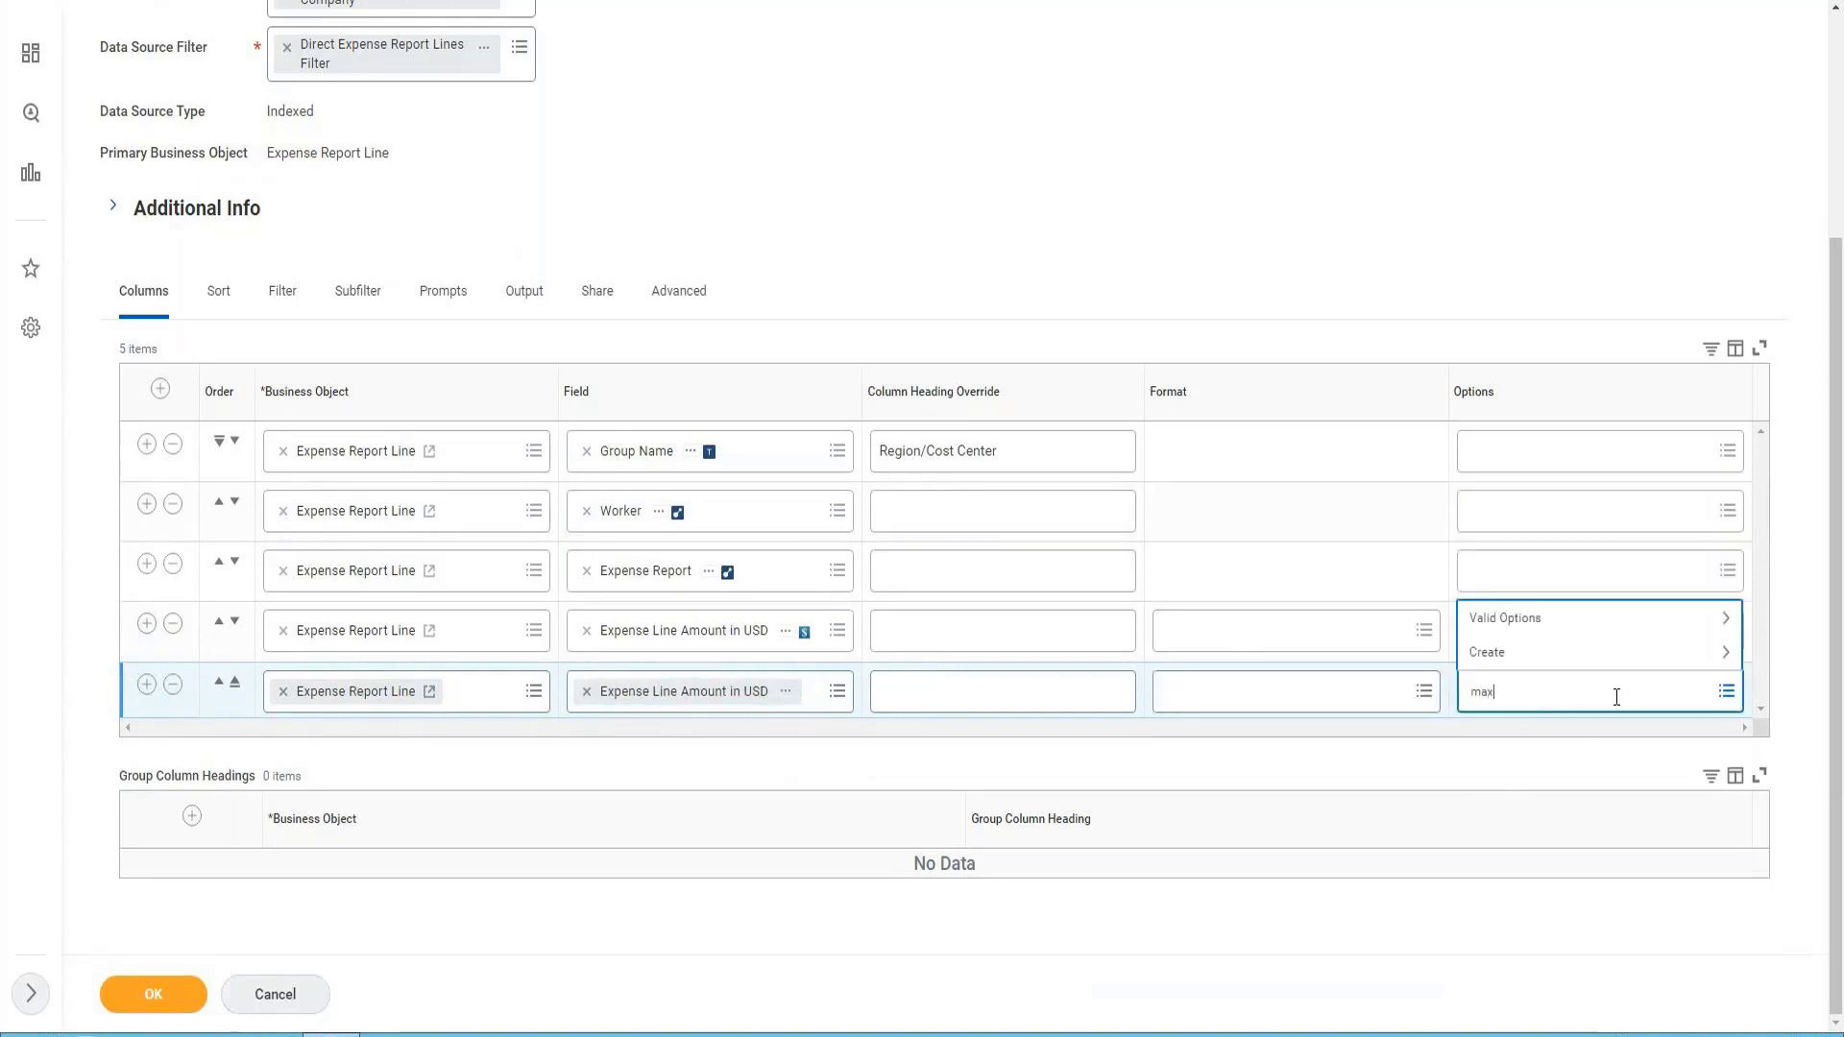
{"action": "key", "text": "Return"}
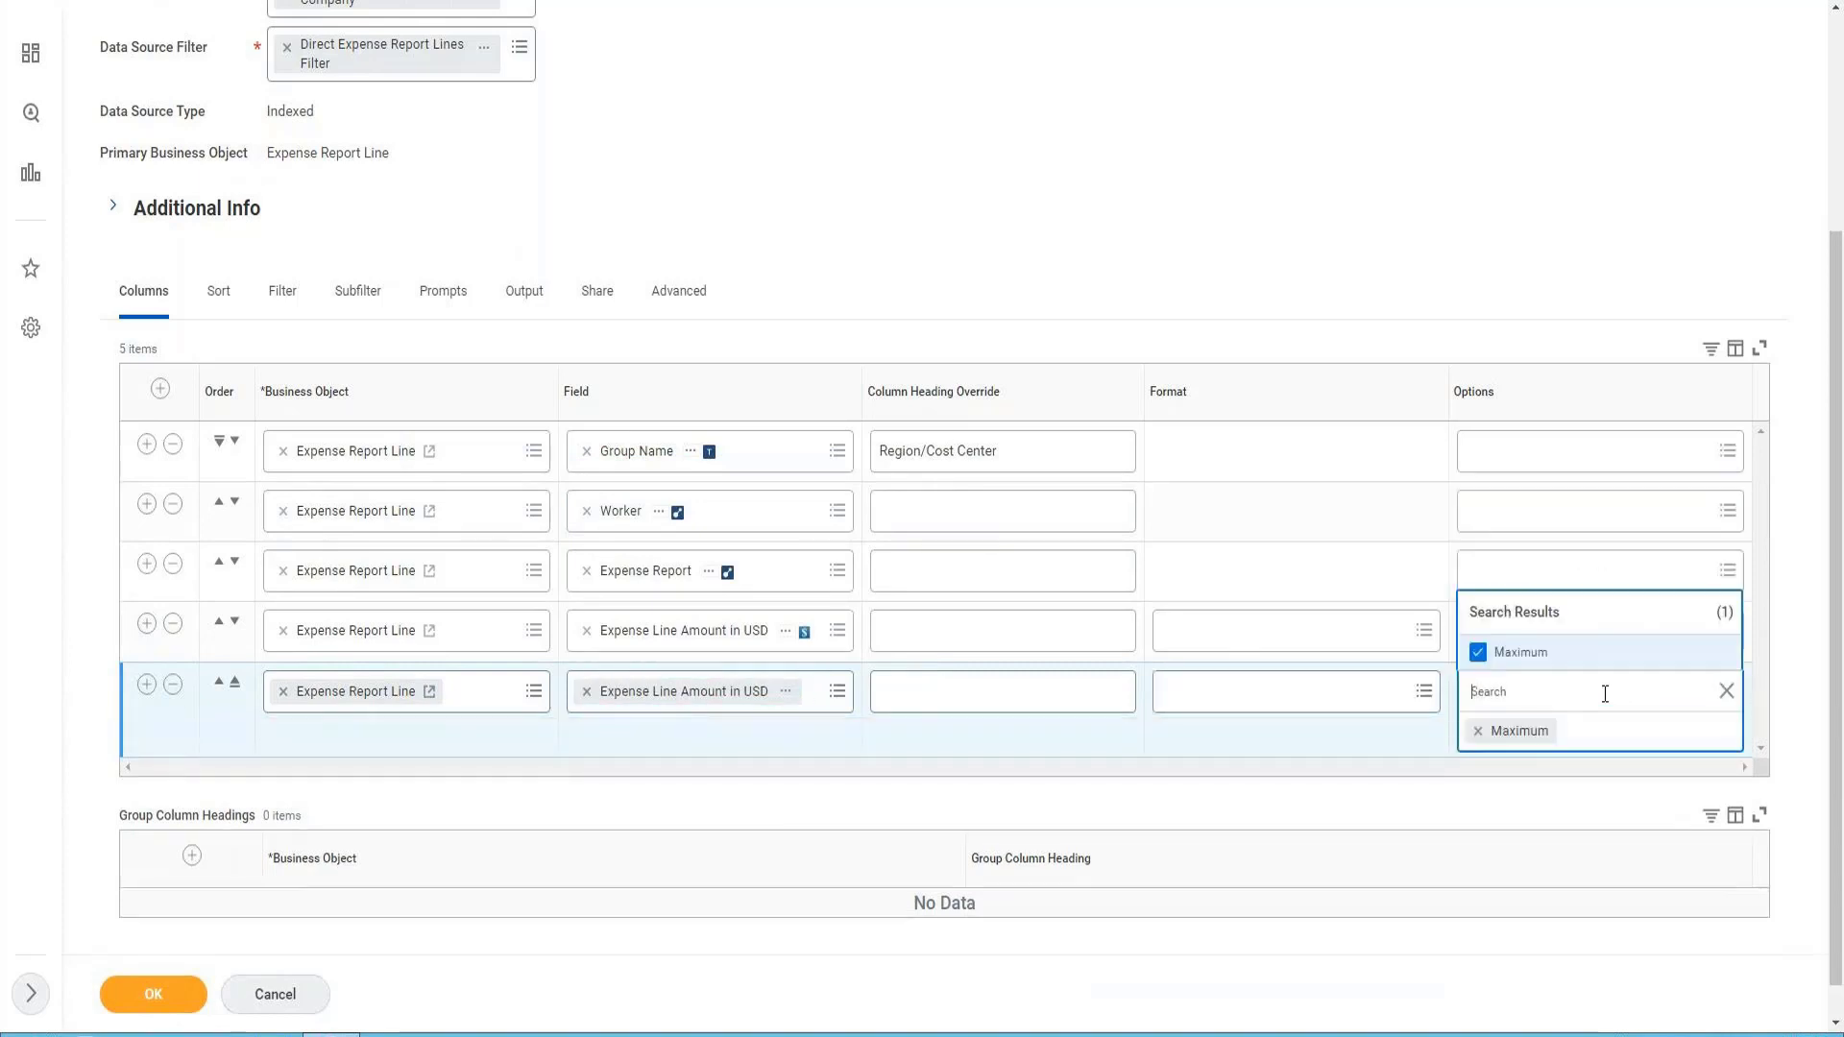
Save the report changes and run the report for the company GMS USA.
{"action": "left_click", "coordinate": [150, 997]}
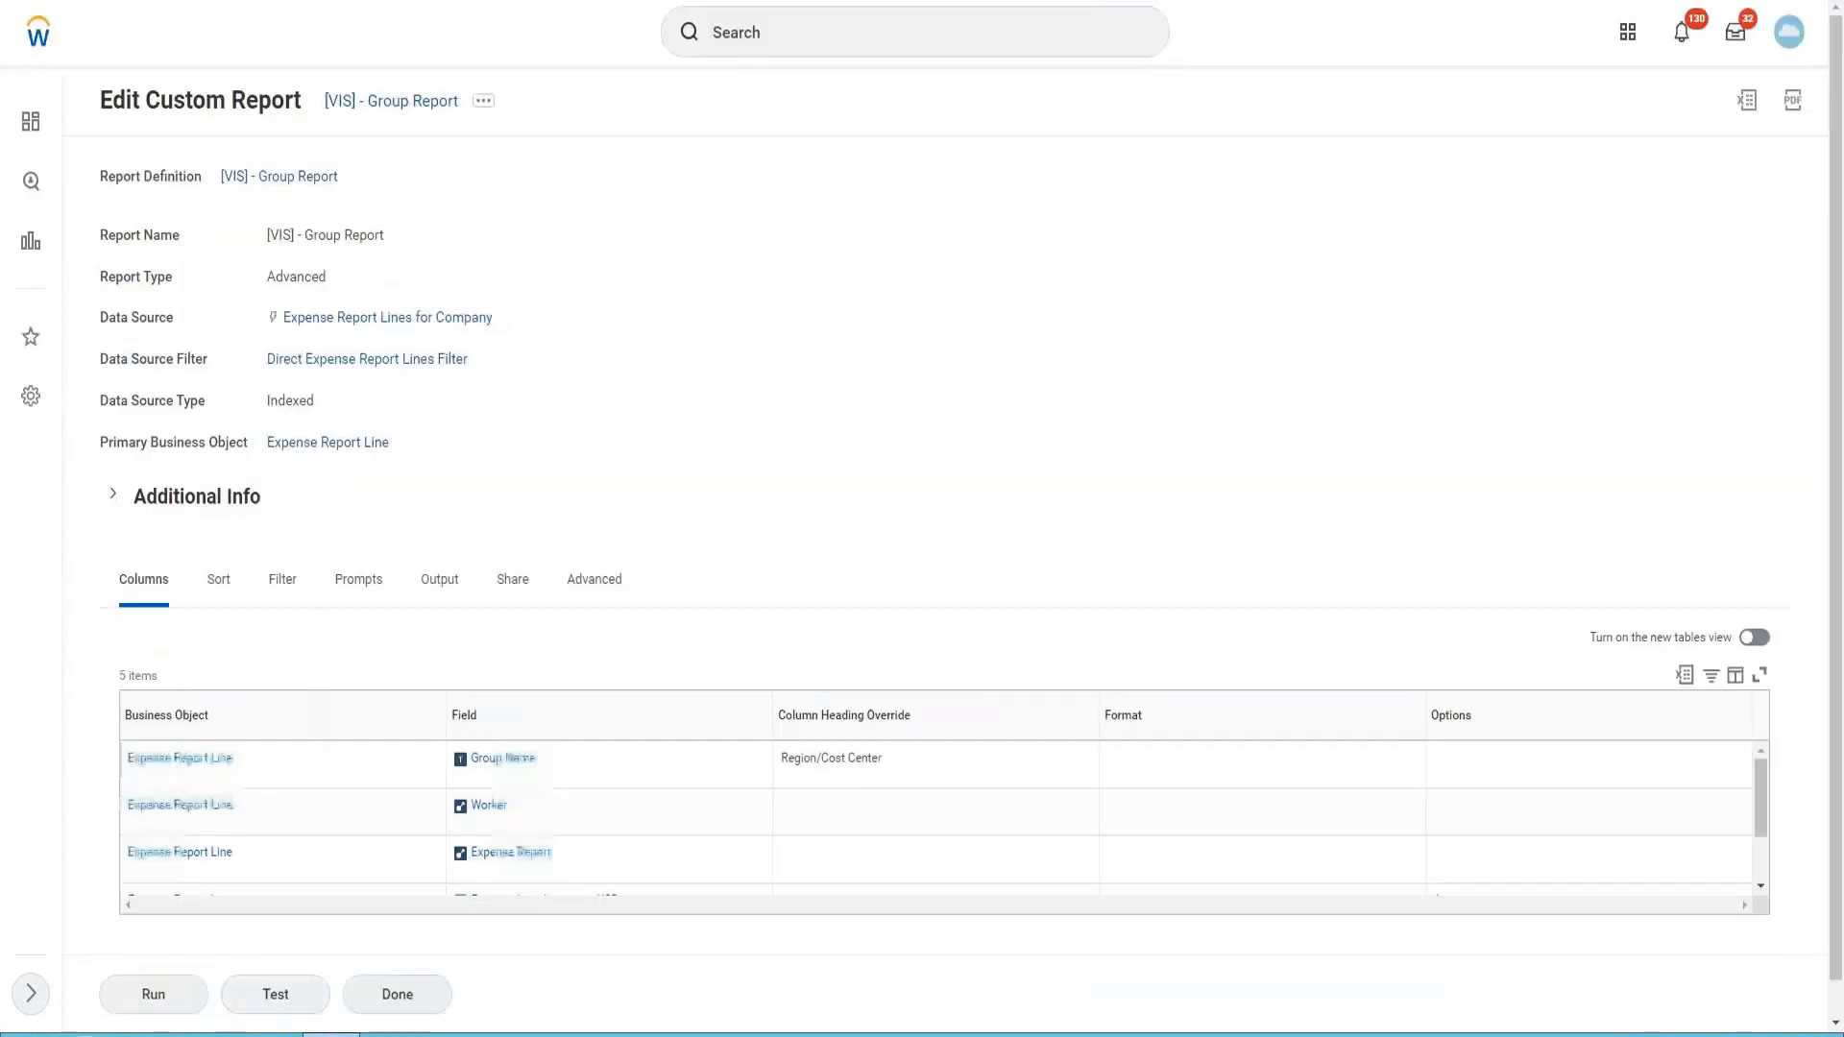
{"action": "key", "text": "Return"}
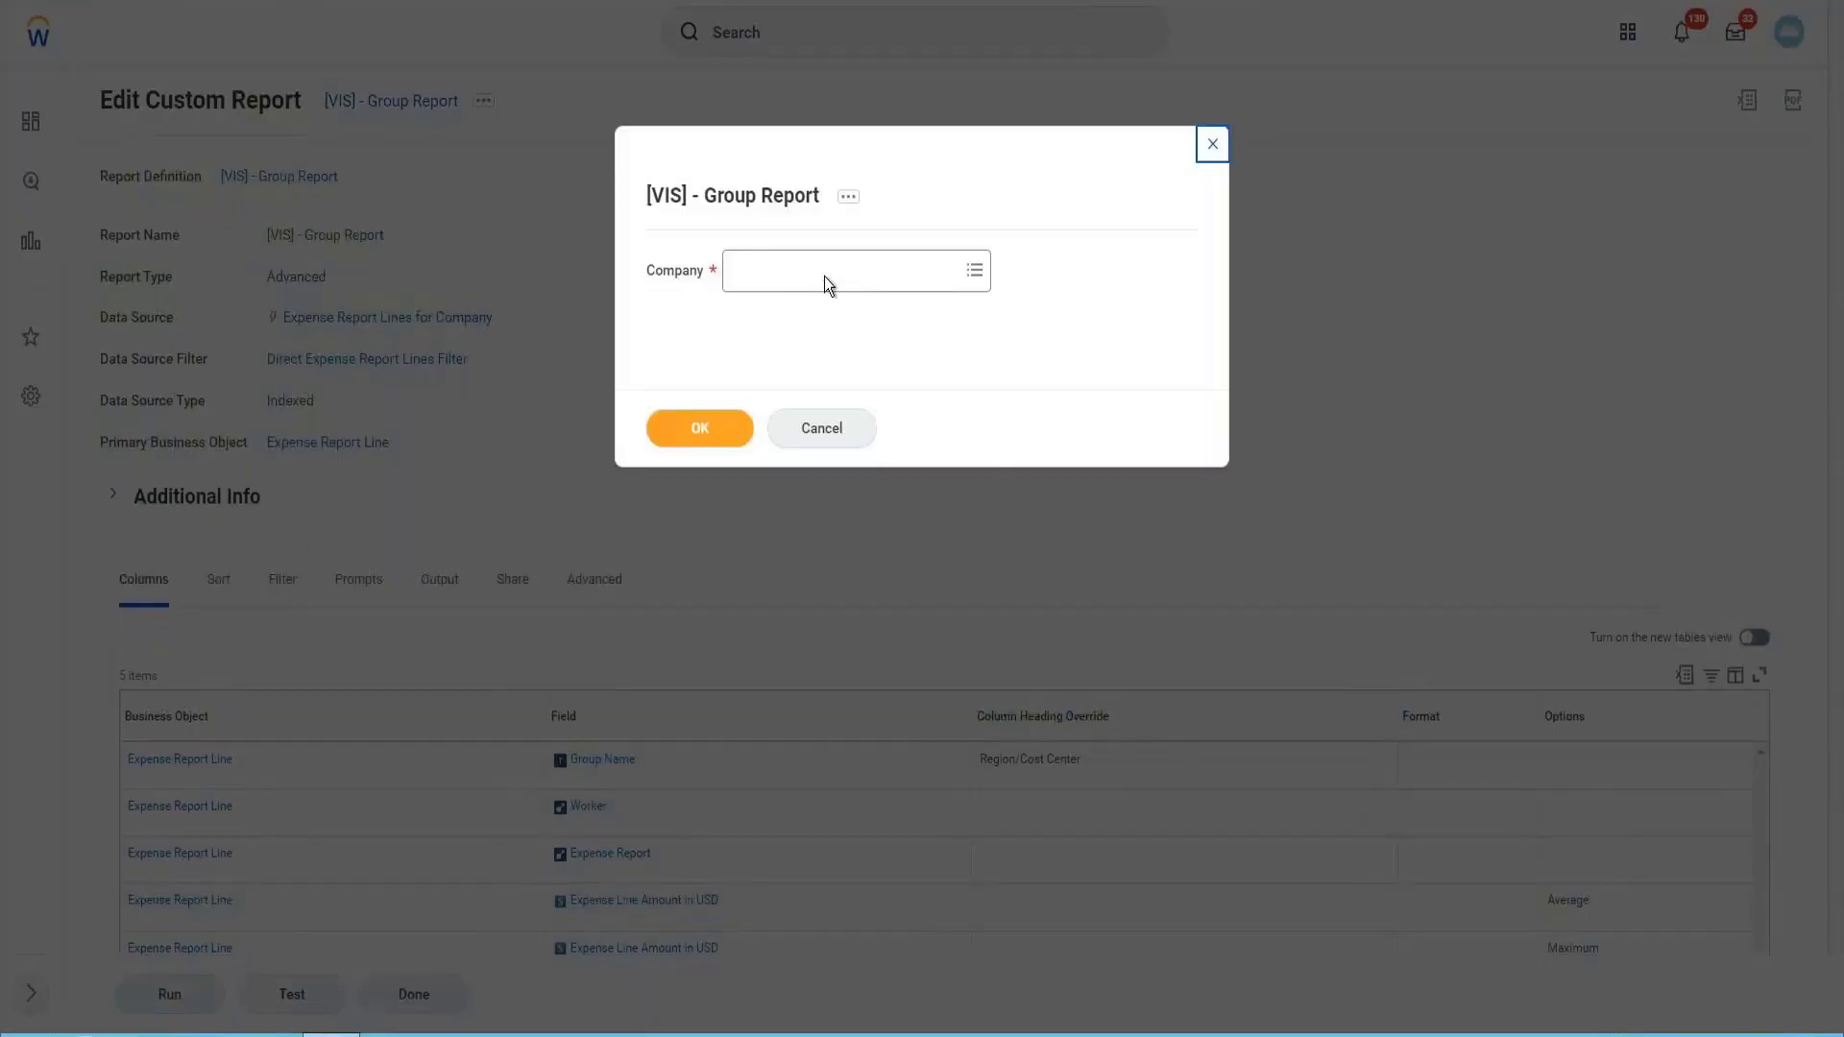
{"action": "left_click", "coordinate": [824, 276]}
{"action": "type", "text": "GMS"}
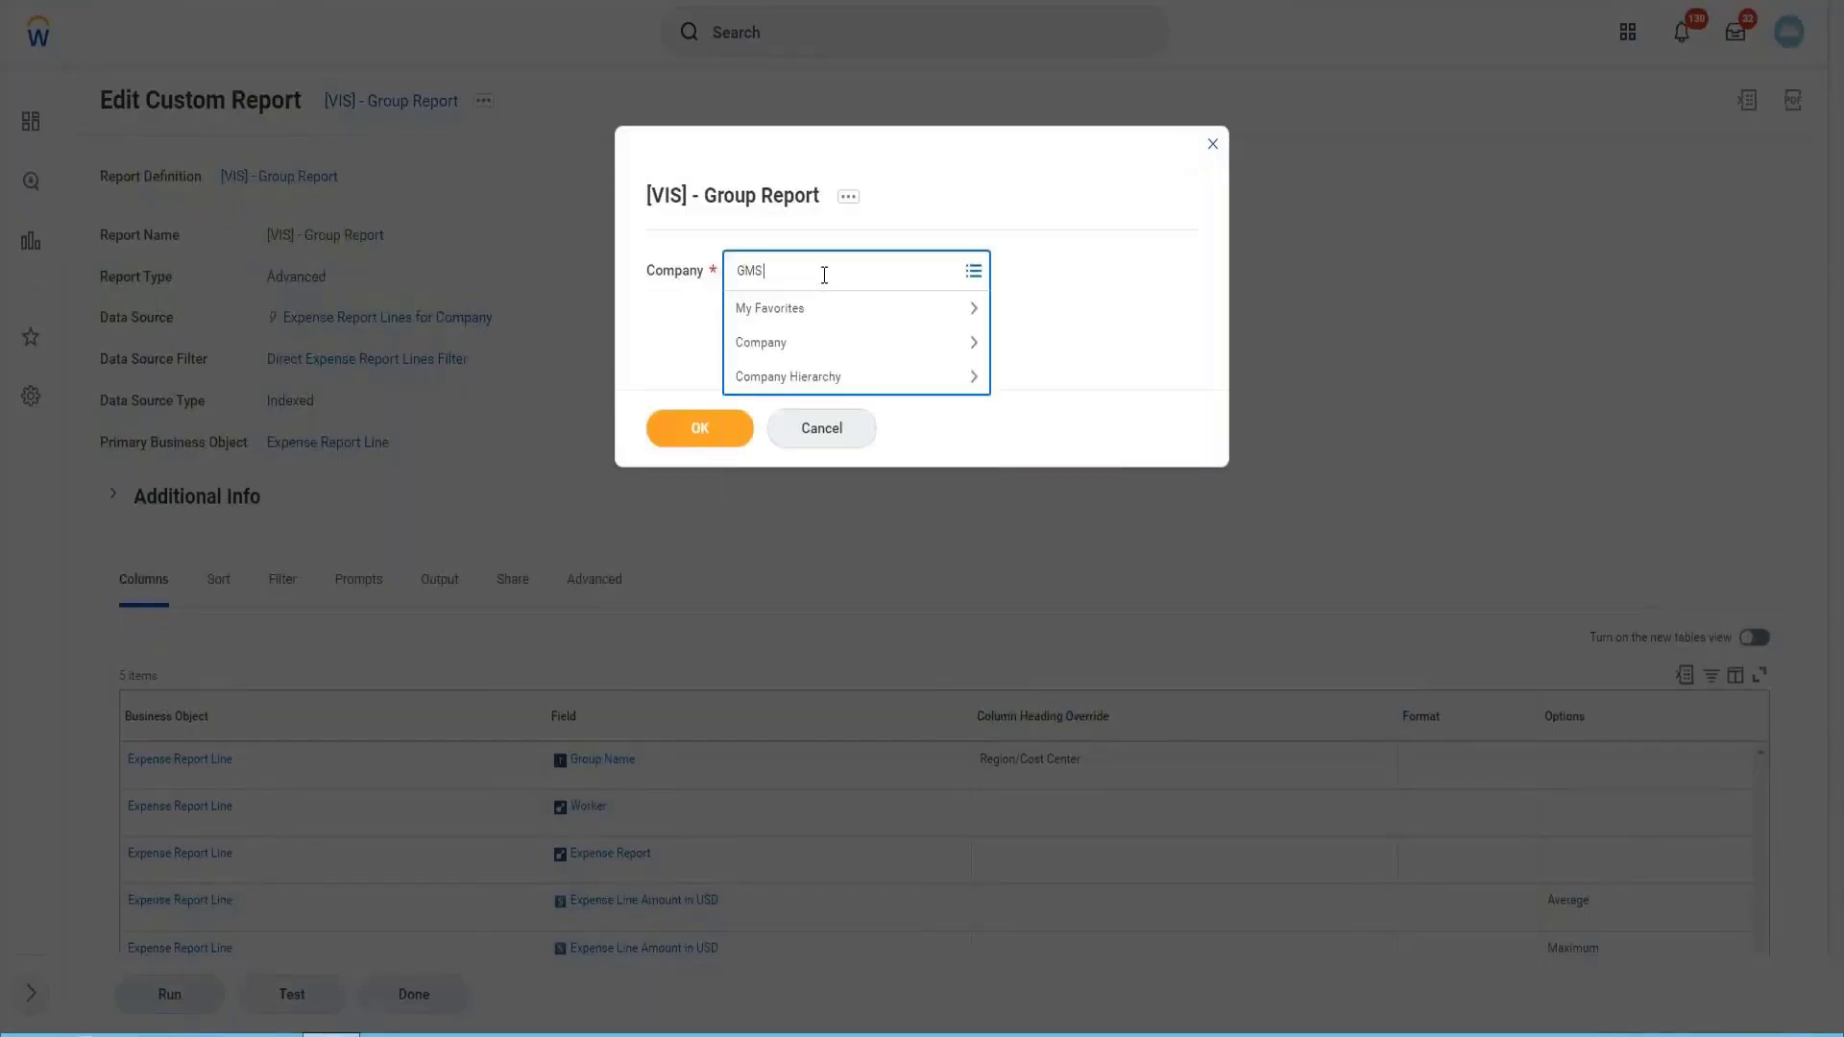
{"action": "type", "text": " USA"}
{"action": "key", "text": "Return"}
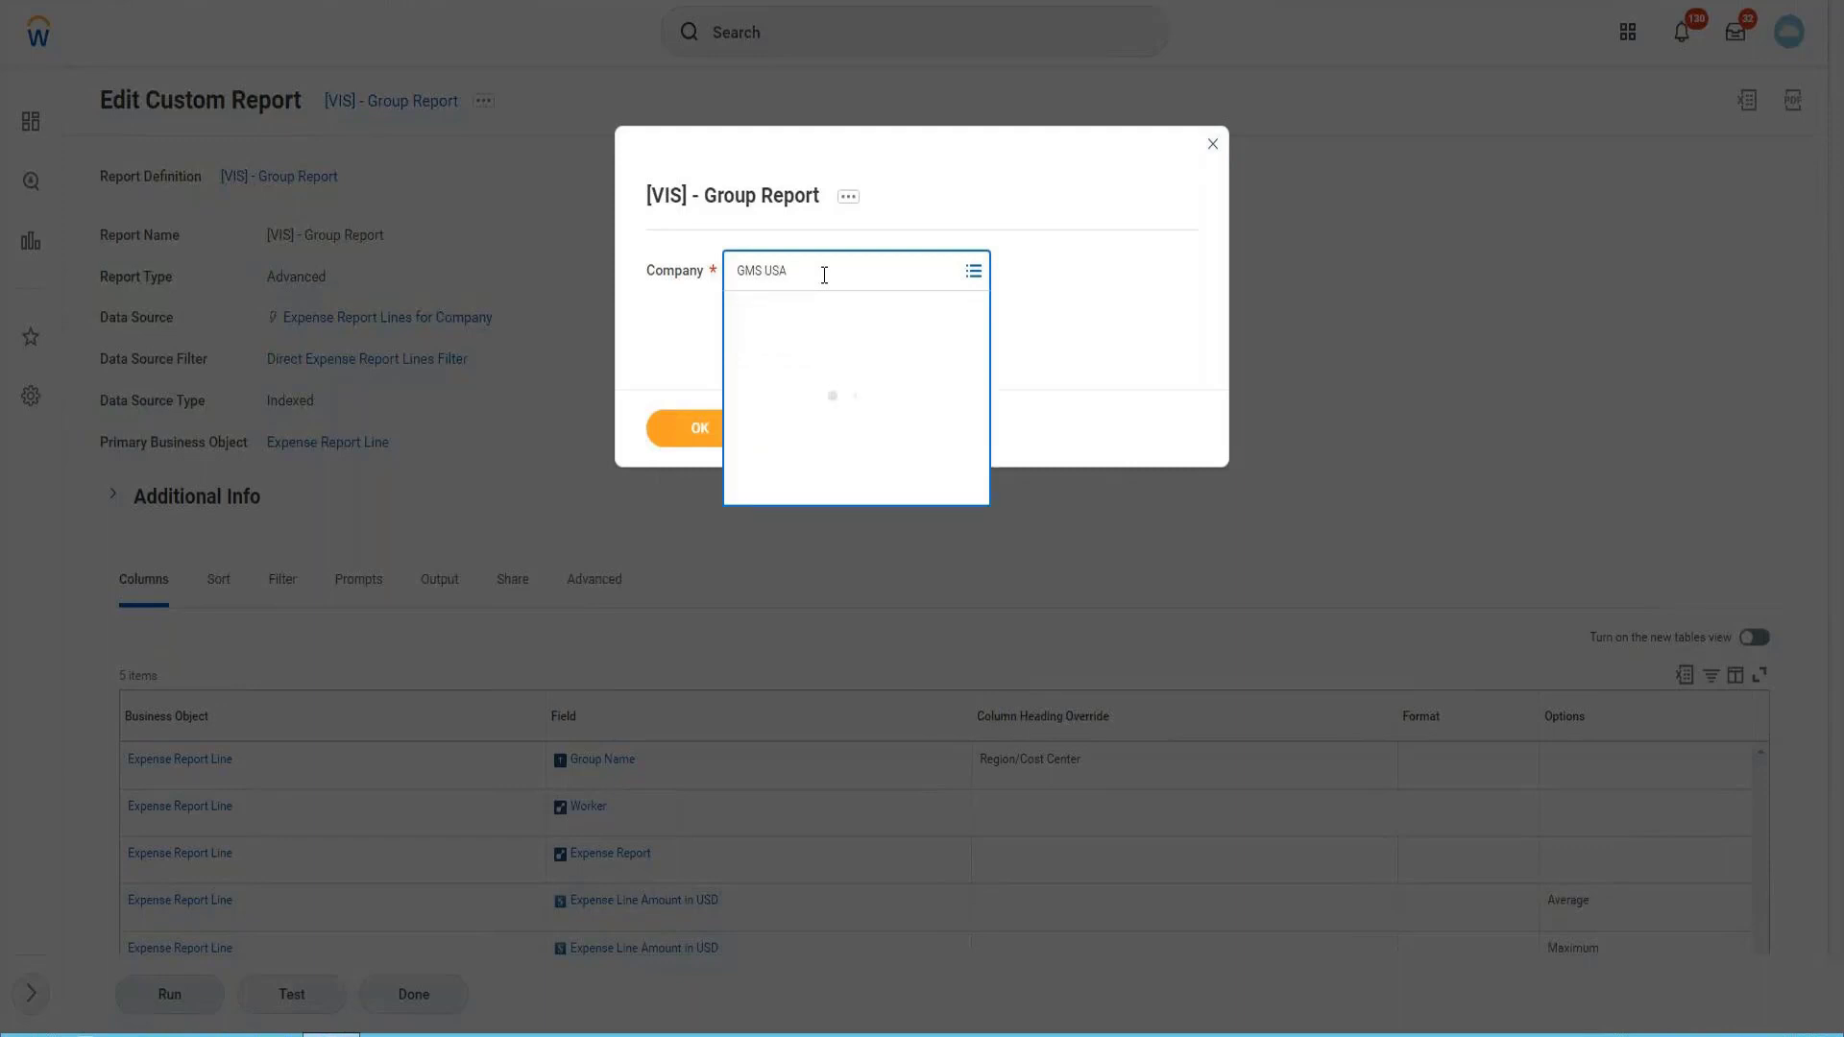
{"action": "left_click", "coordinate": [682, 428]}
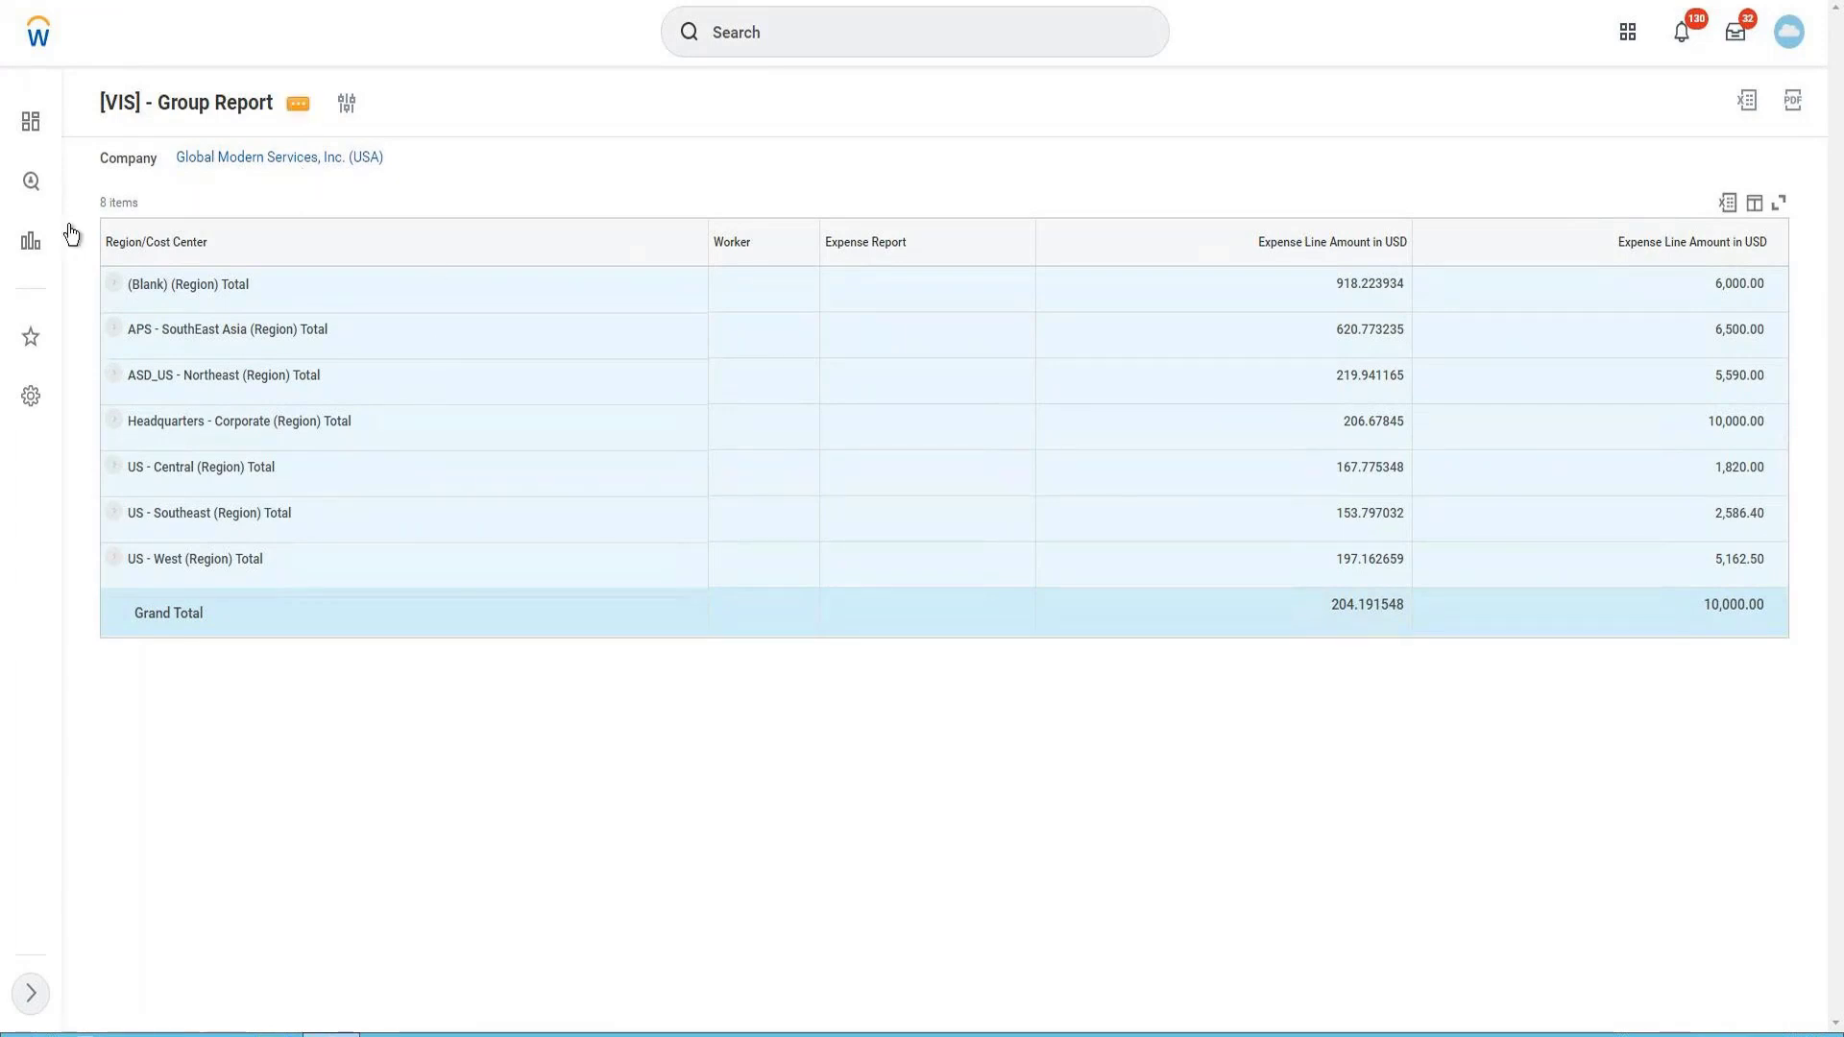
Reopen the [VIS] - Group Report definition for editing and review its ownership and sharing options.
{"action": "left_click", "coordinate": [292, 111]}
{"action": "mouse_move", "coordinate": [543, 219]}
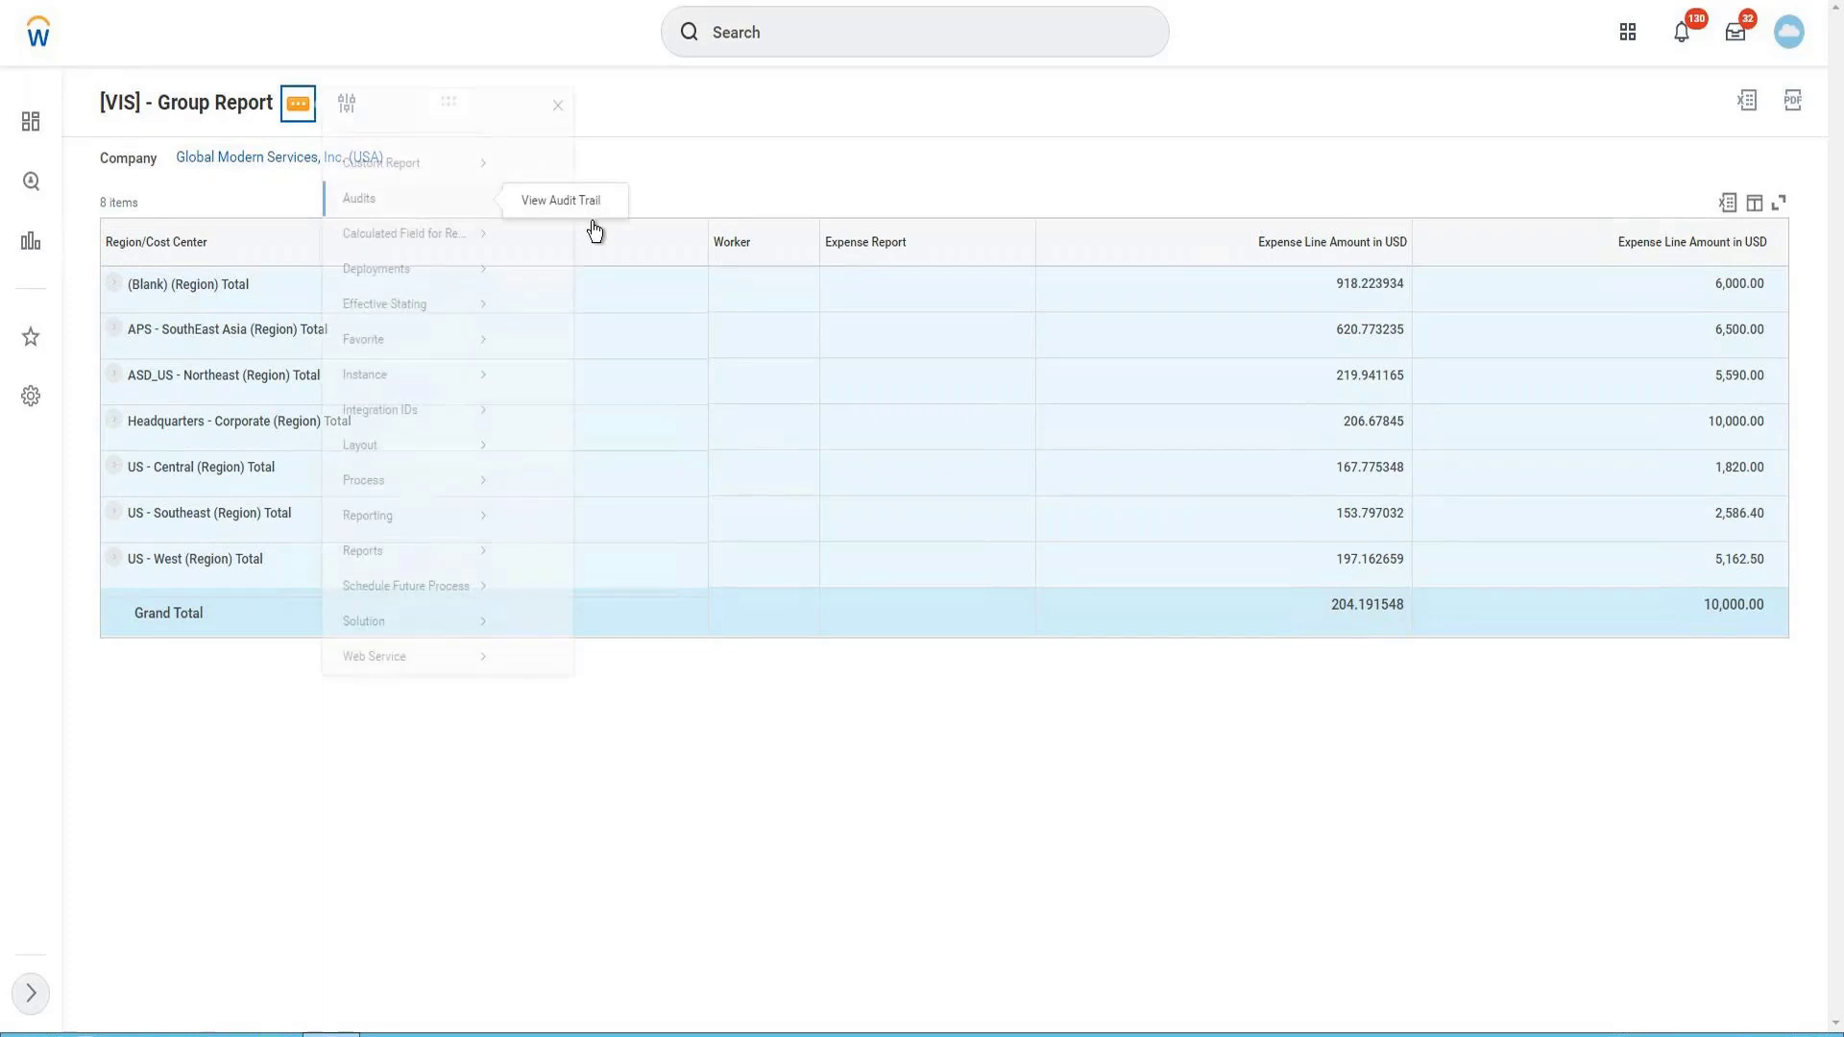
{"action": "mouse_move", "coordinate": [420, 189]}
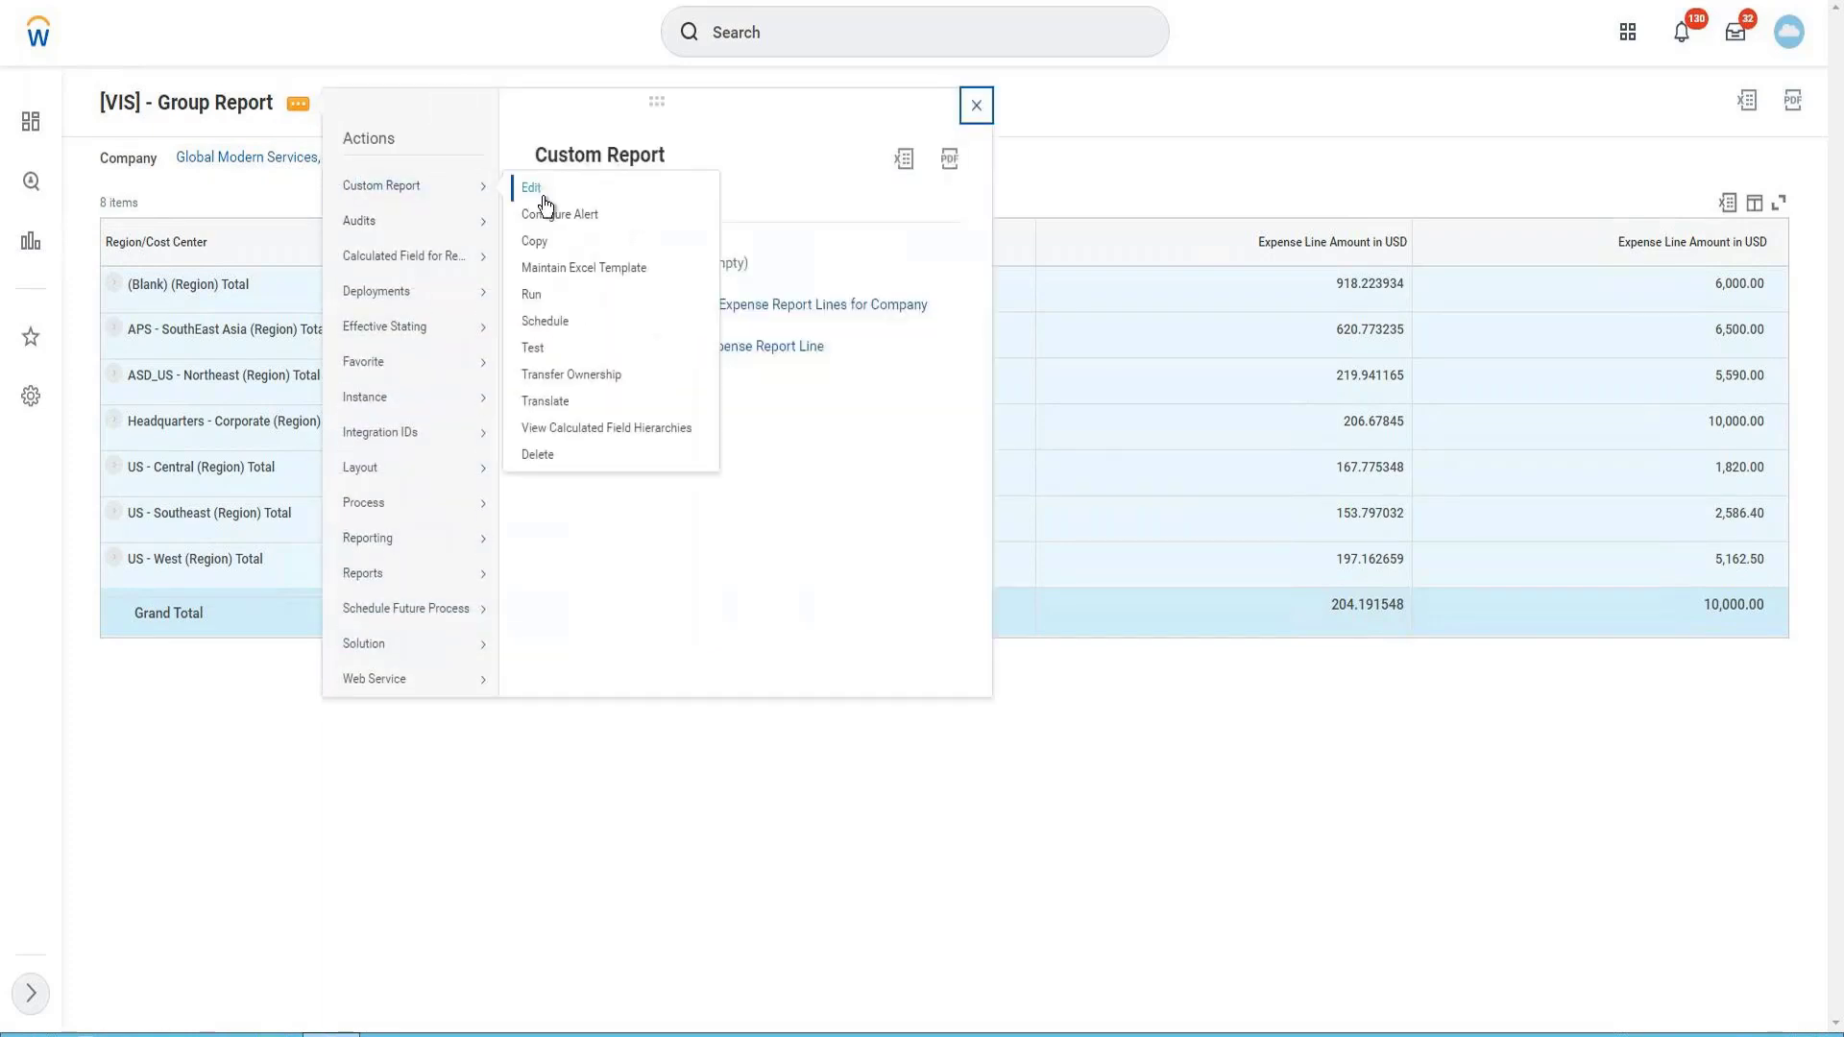
{"action": "left_click", "coordinate": [544, 196]}
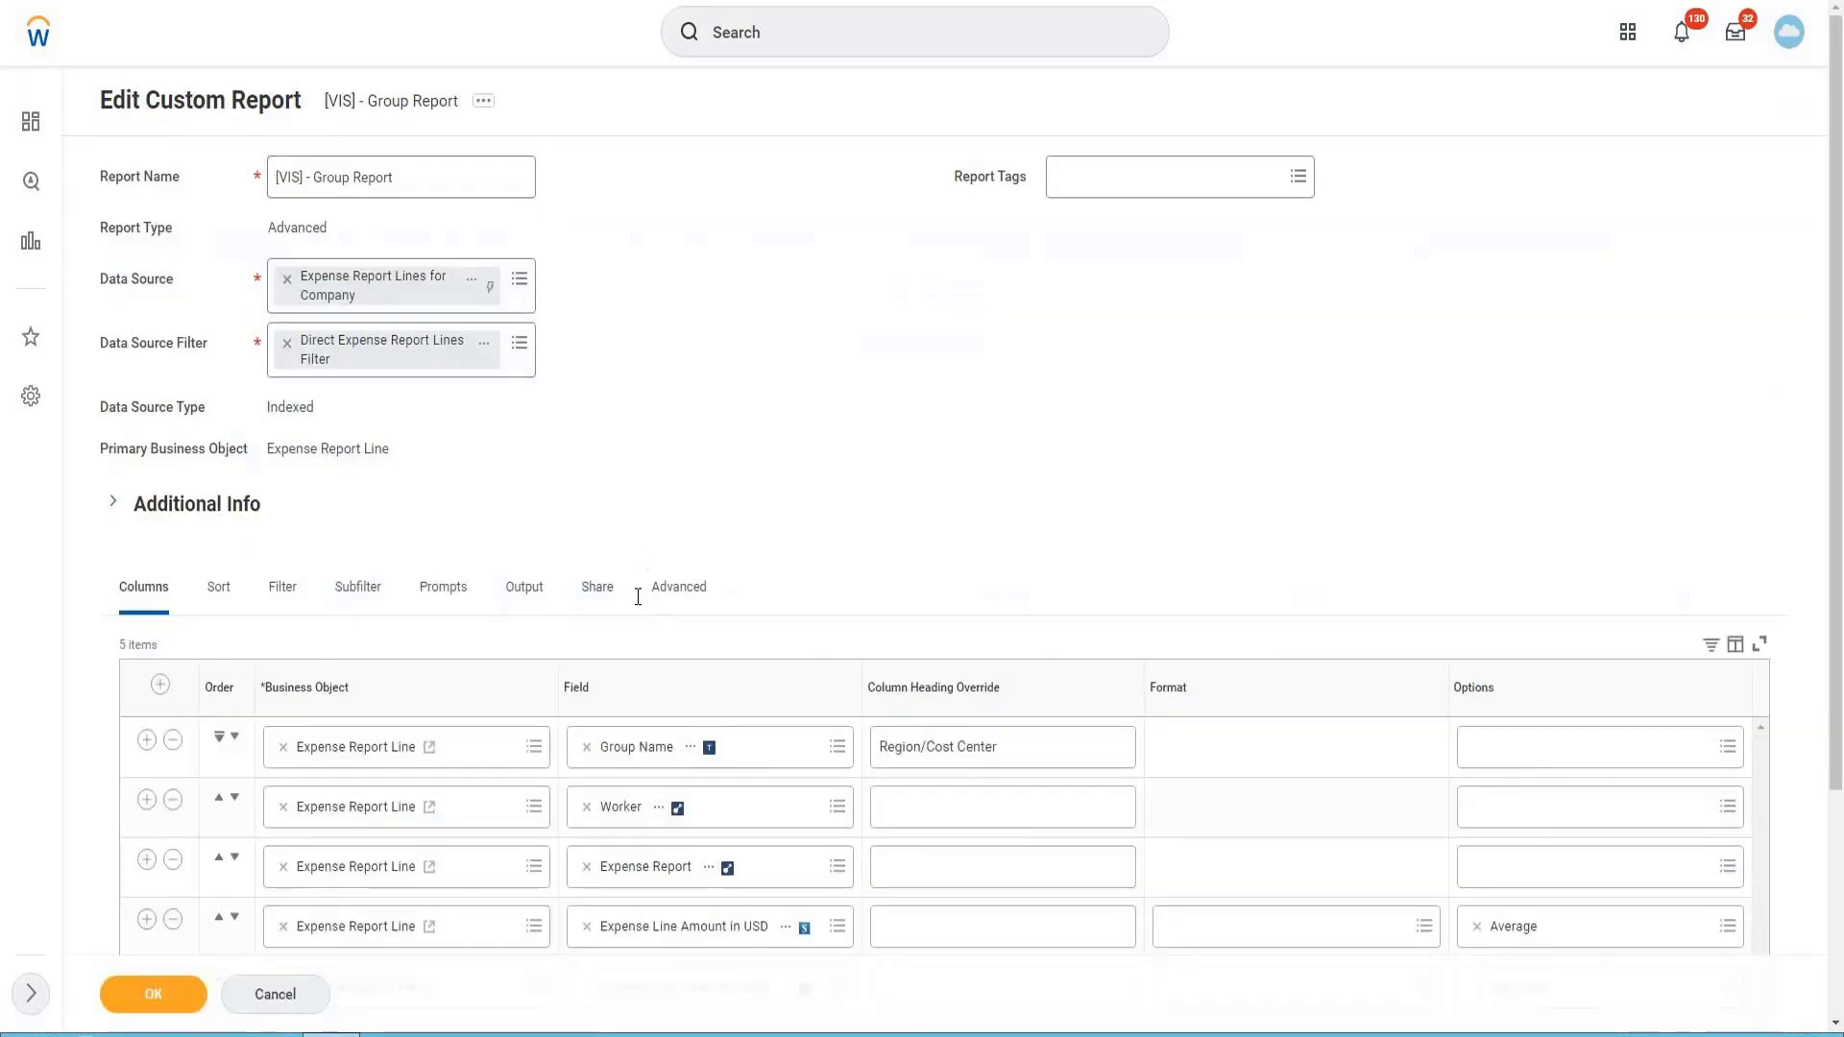
{"action": "left_click", "coordinate": [605, 592]}
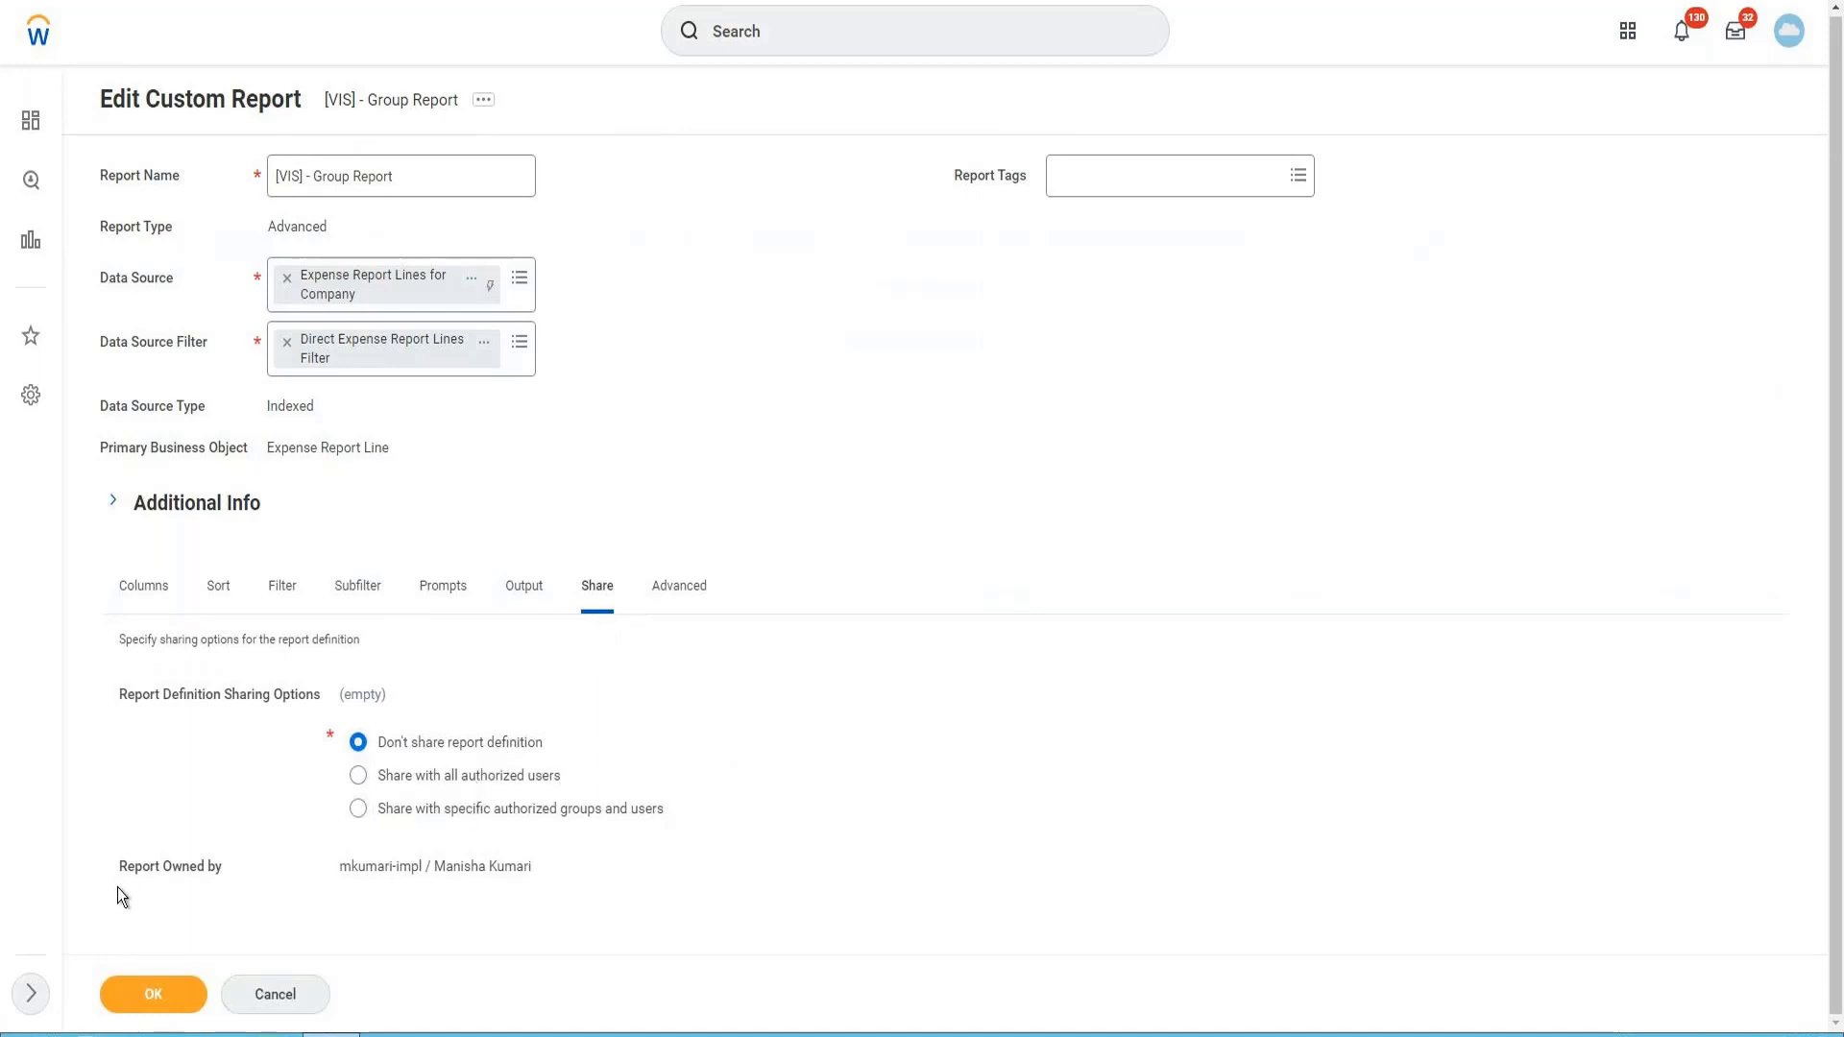
{"action": "left_click_drag", "start_coordinate": [120, 863], "coordinate": [213, 870]}
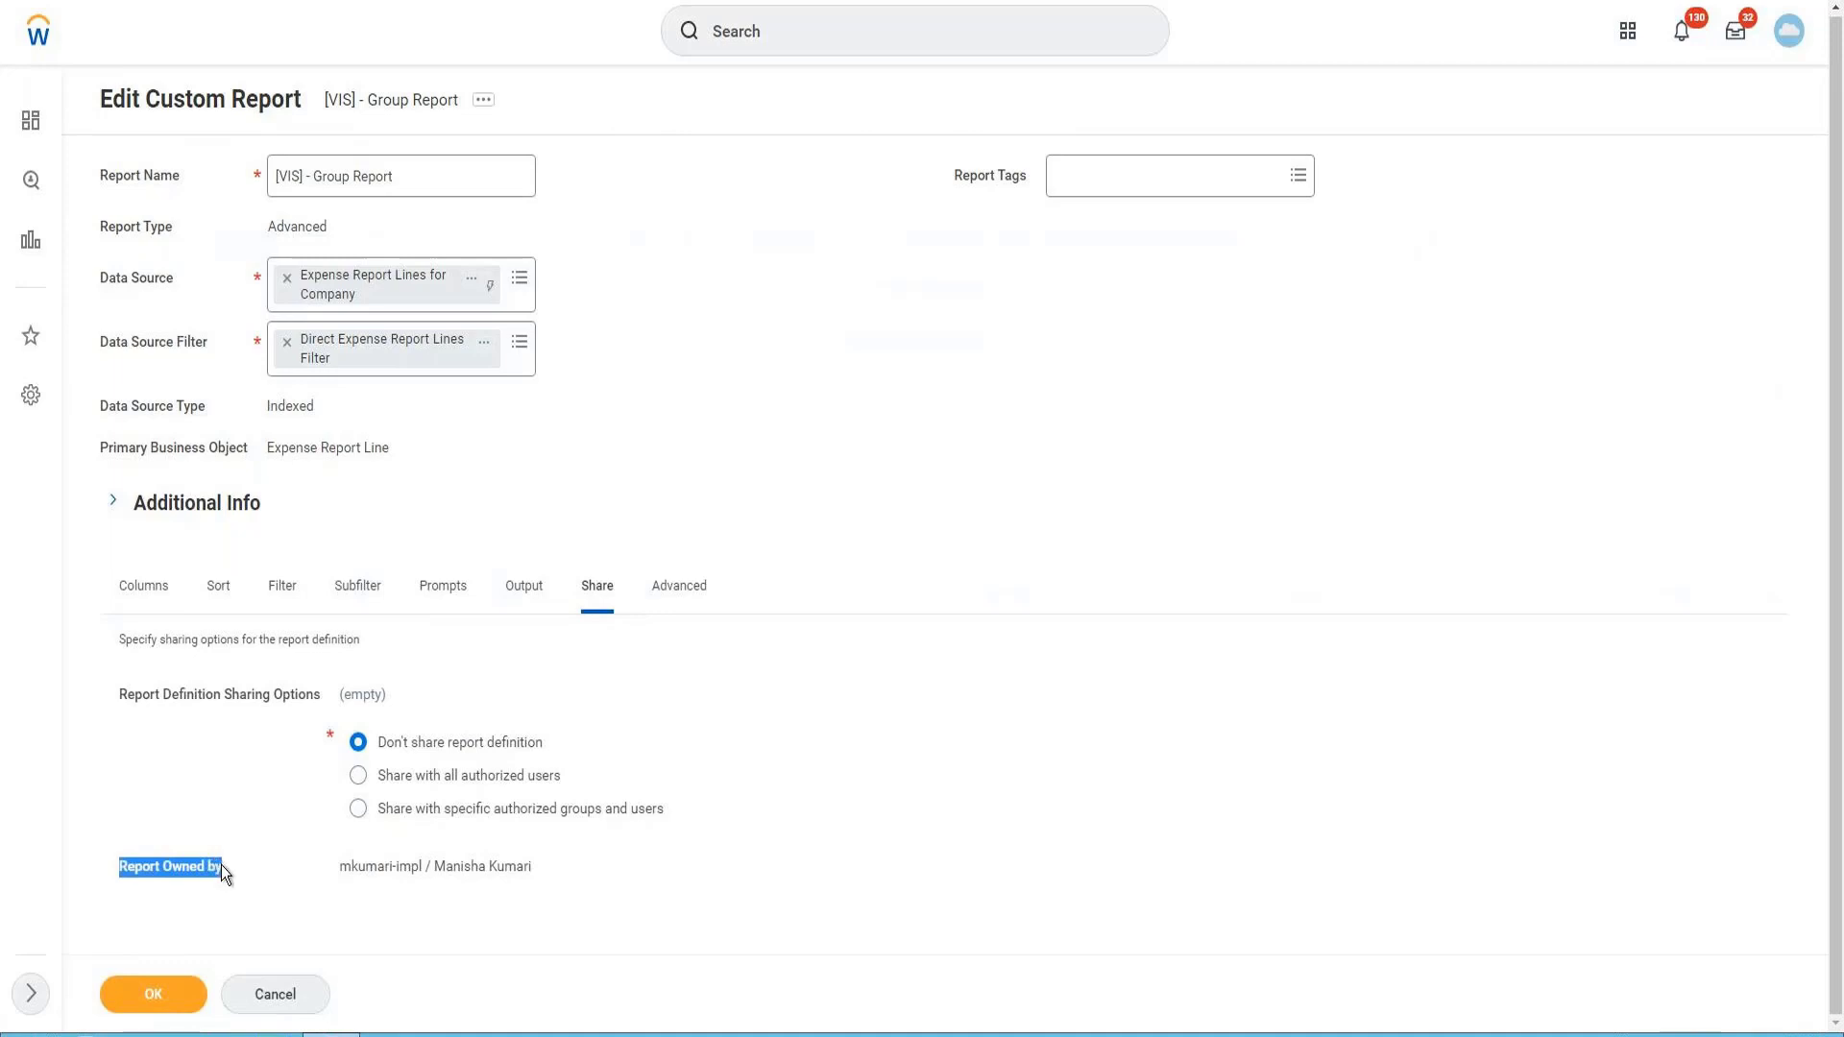
{"action": "left_click_drag", "start_coordinate": [130, 697], "coordinate": [299, 703]}
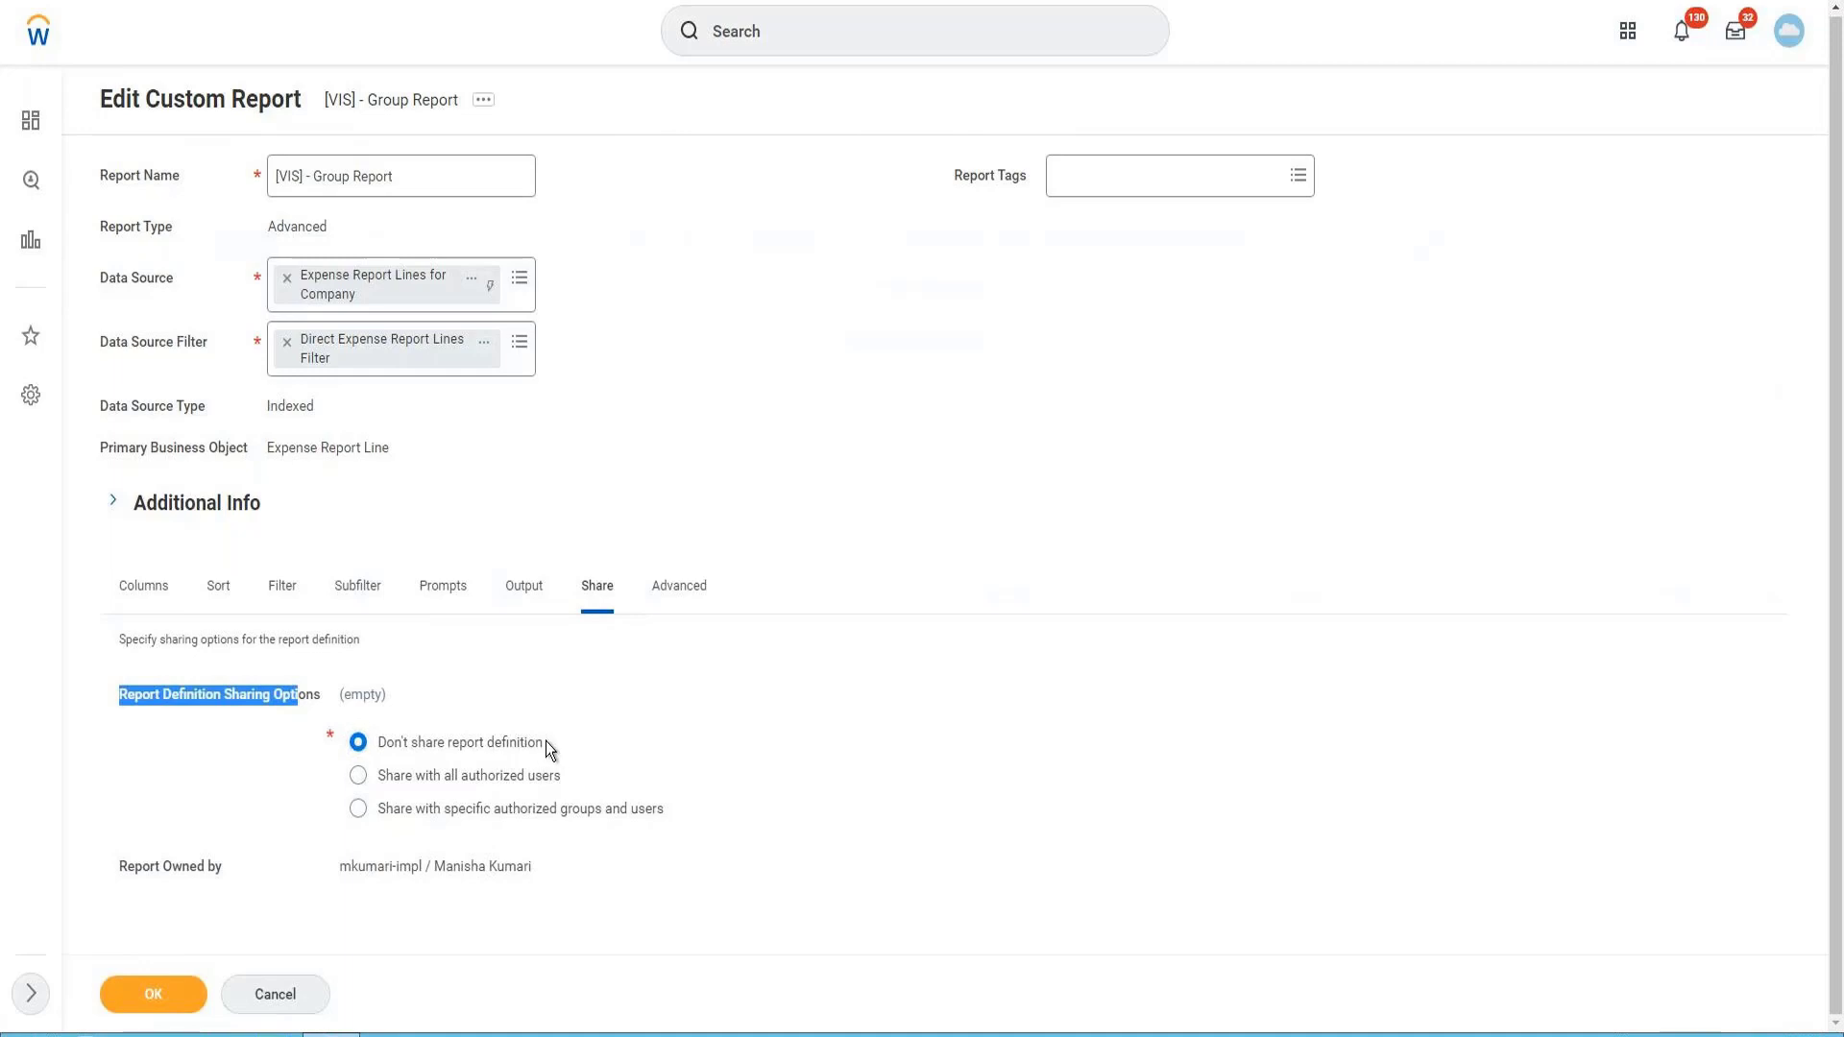
{"action": "left_click_drag", "start_coordinate": [546, 741], "coordinate": [372, 741]}
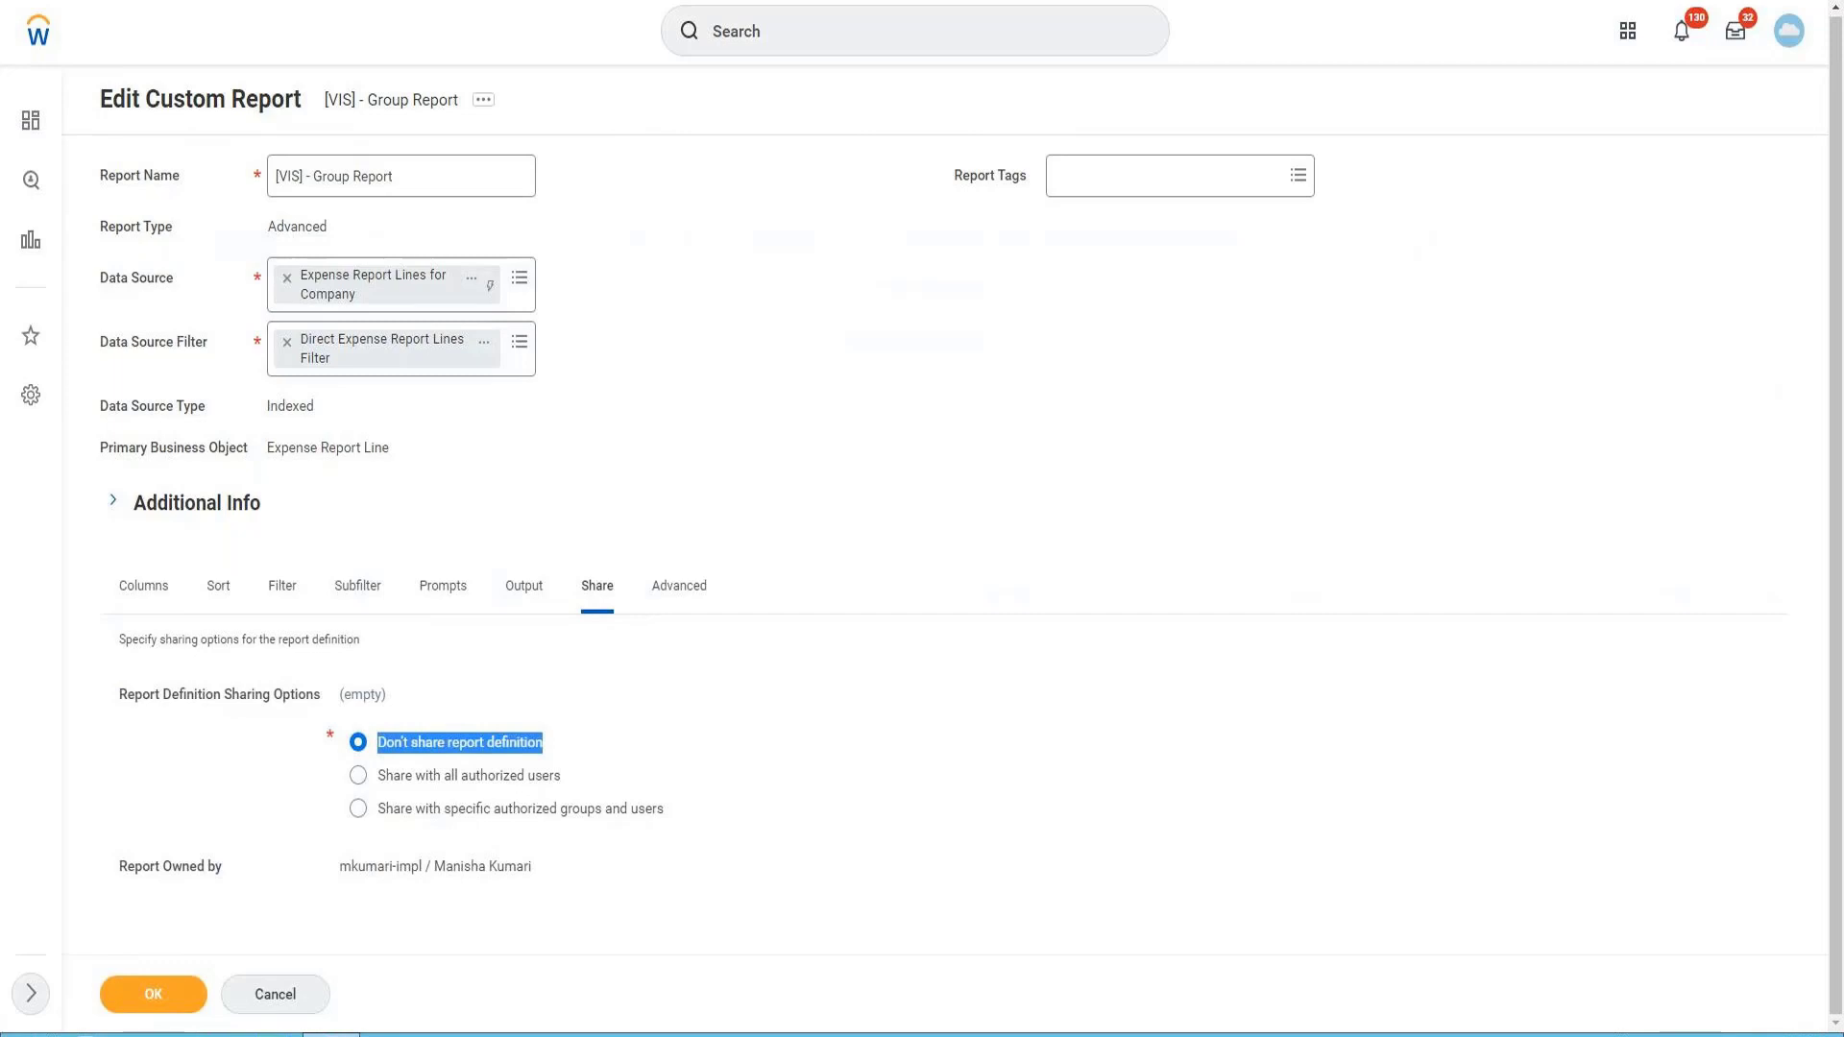
Set the report definition sharing to "Share with specific authorized groups and users".
{"action": "left_click", "coordinate": [497, 778]}
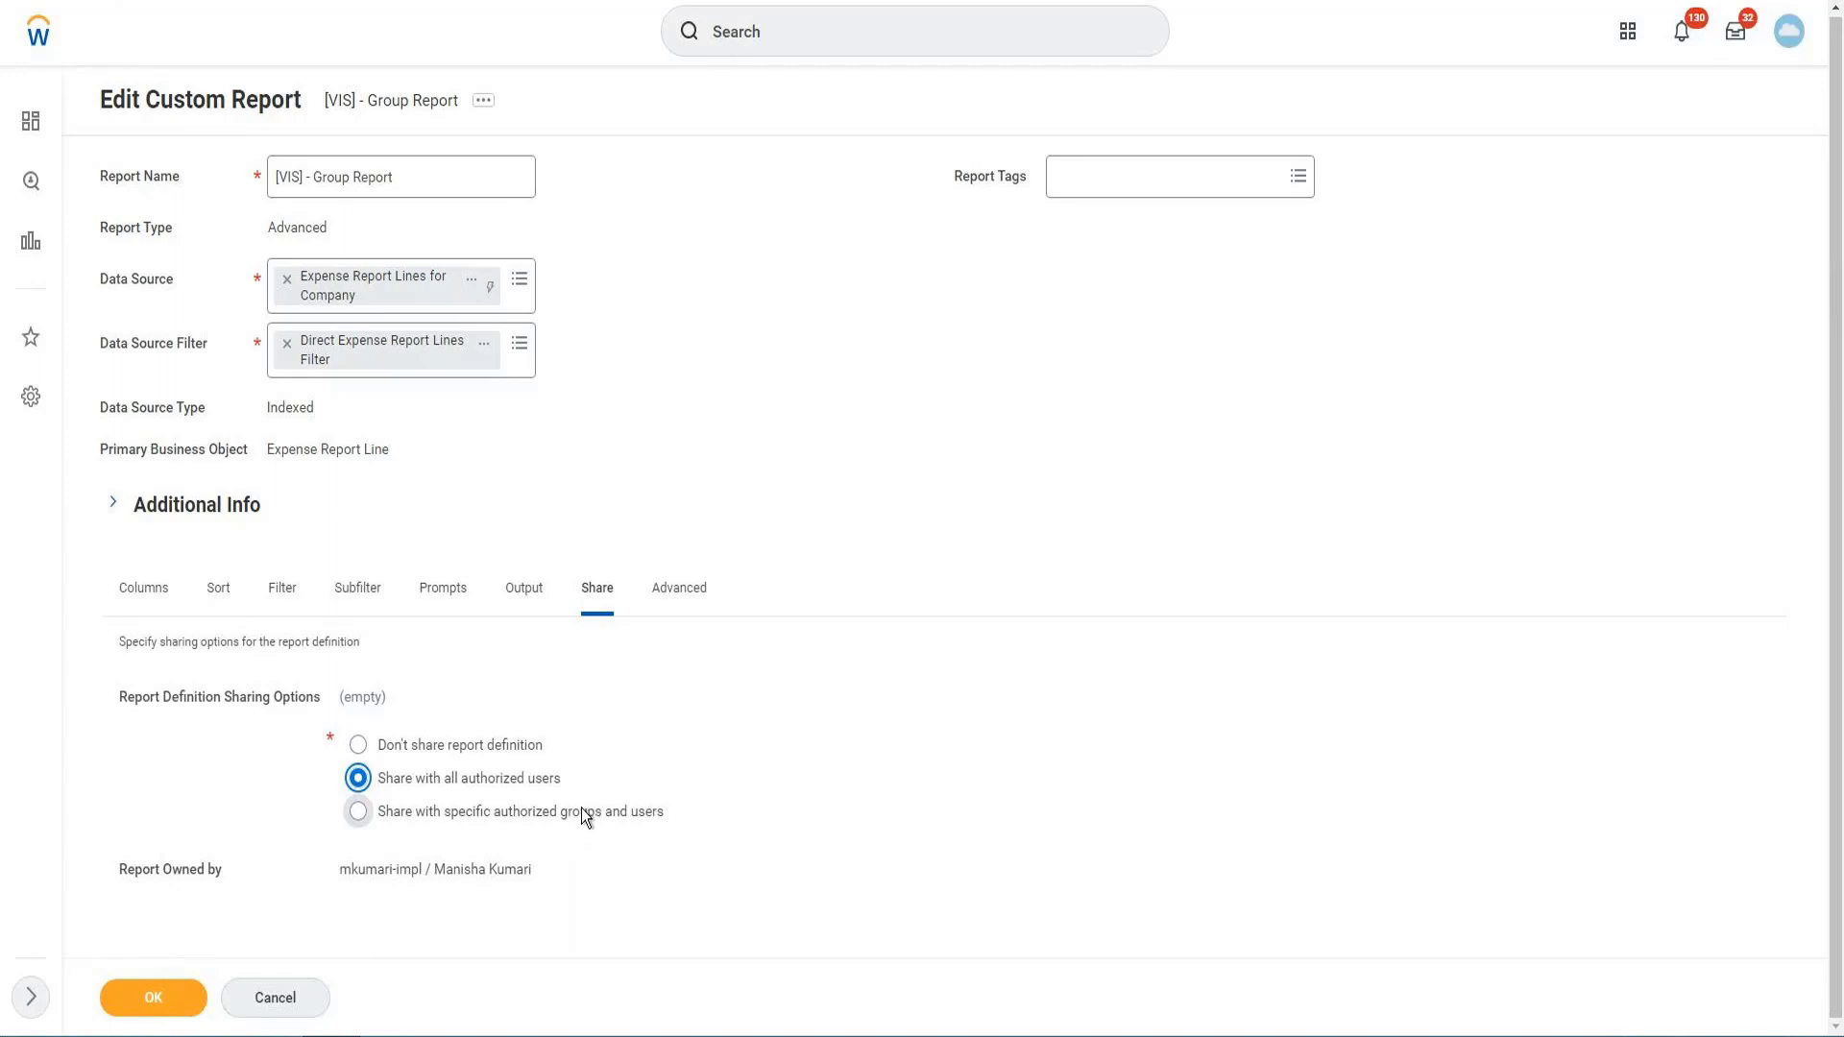
{"action": "left_click", "coordinate": [580, 811]}
{"action": "scroll", "coordinate": [441, 780], "scroll_direction": "down", "scroll_amount": 1}
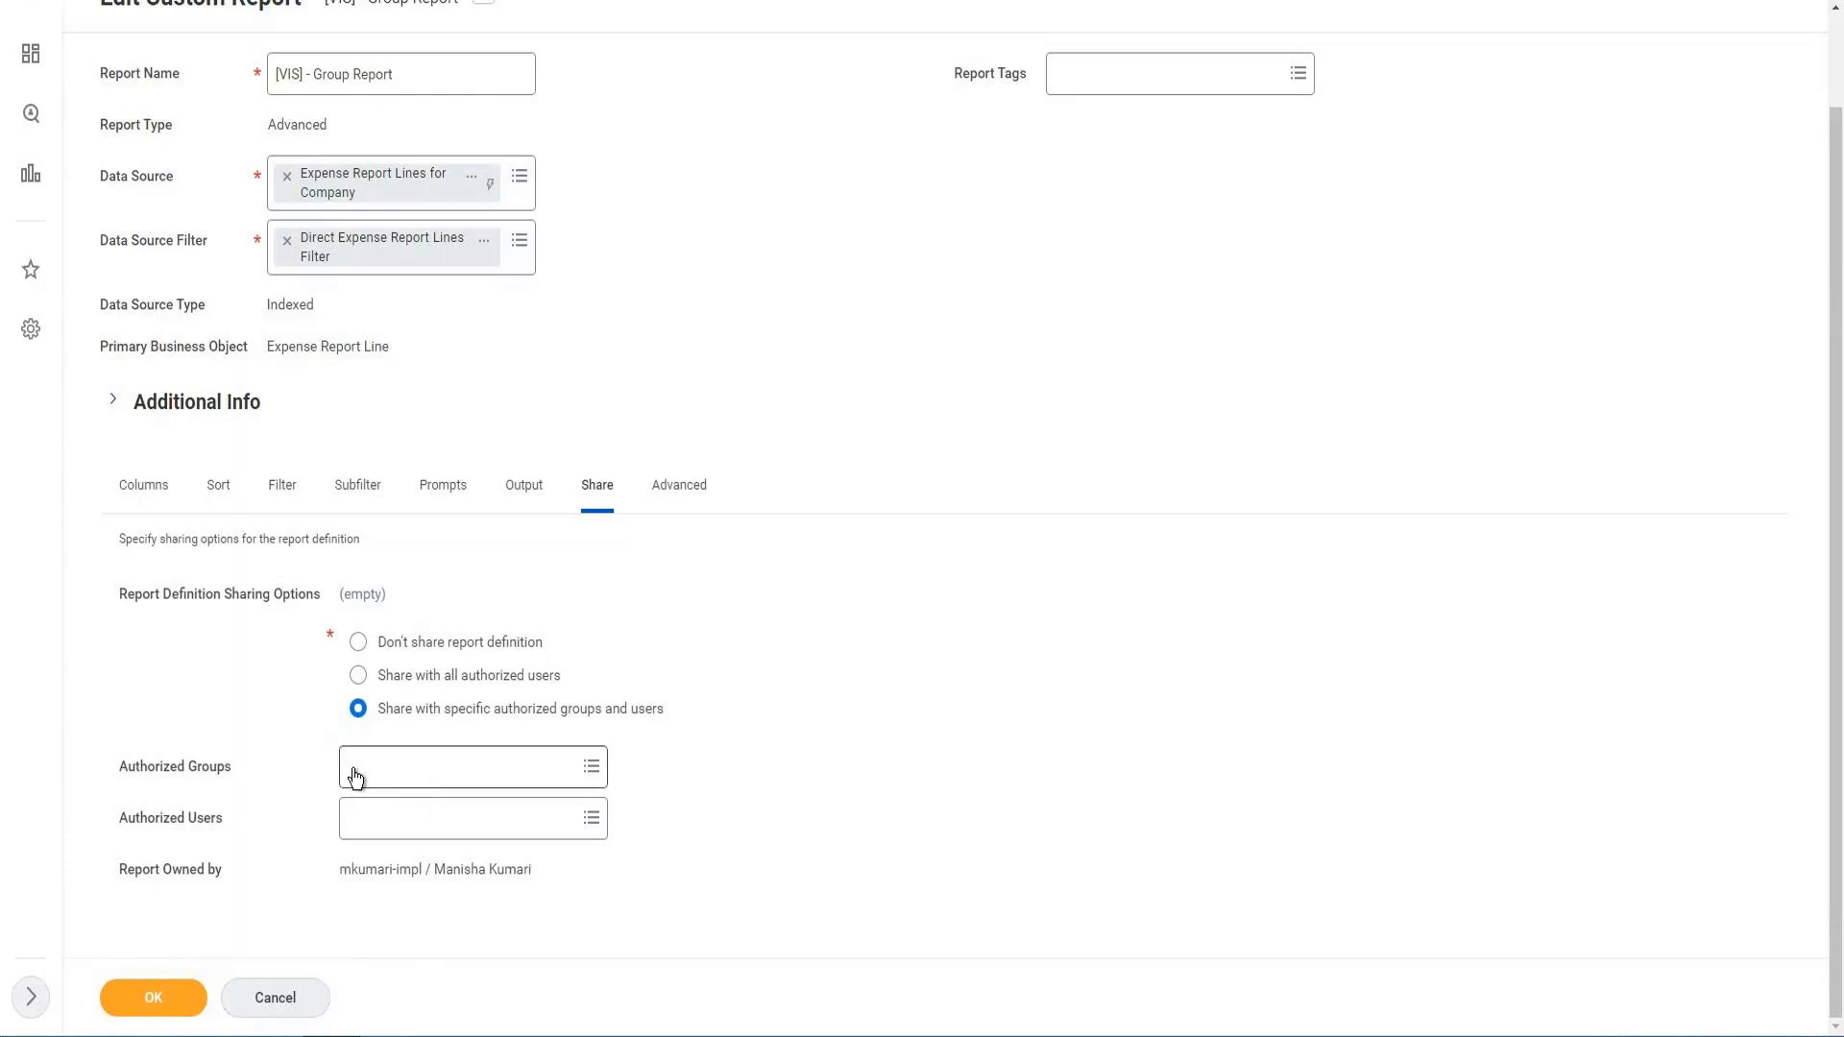
Search the authorized groups for "hr part" and "fin".
{"action": "left_click", "coordinate": [434, 771]}
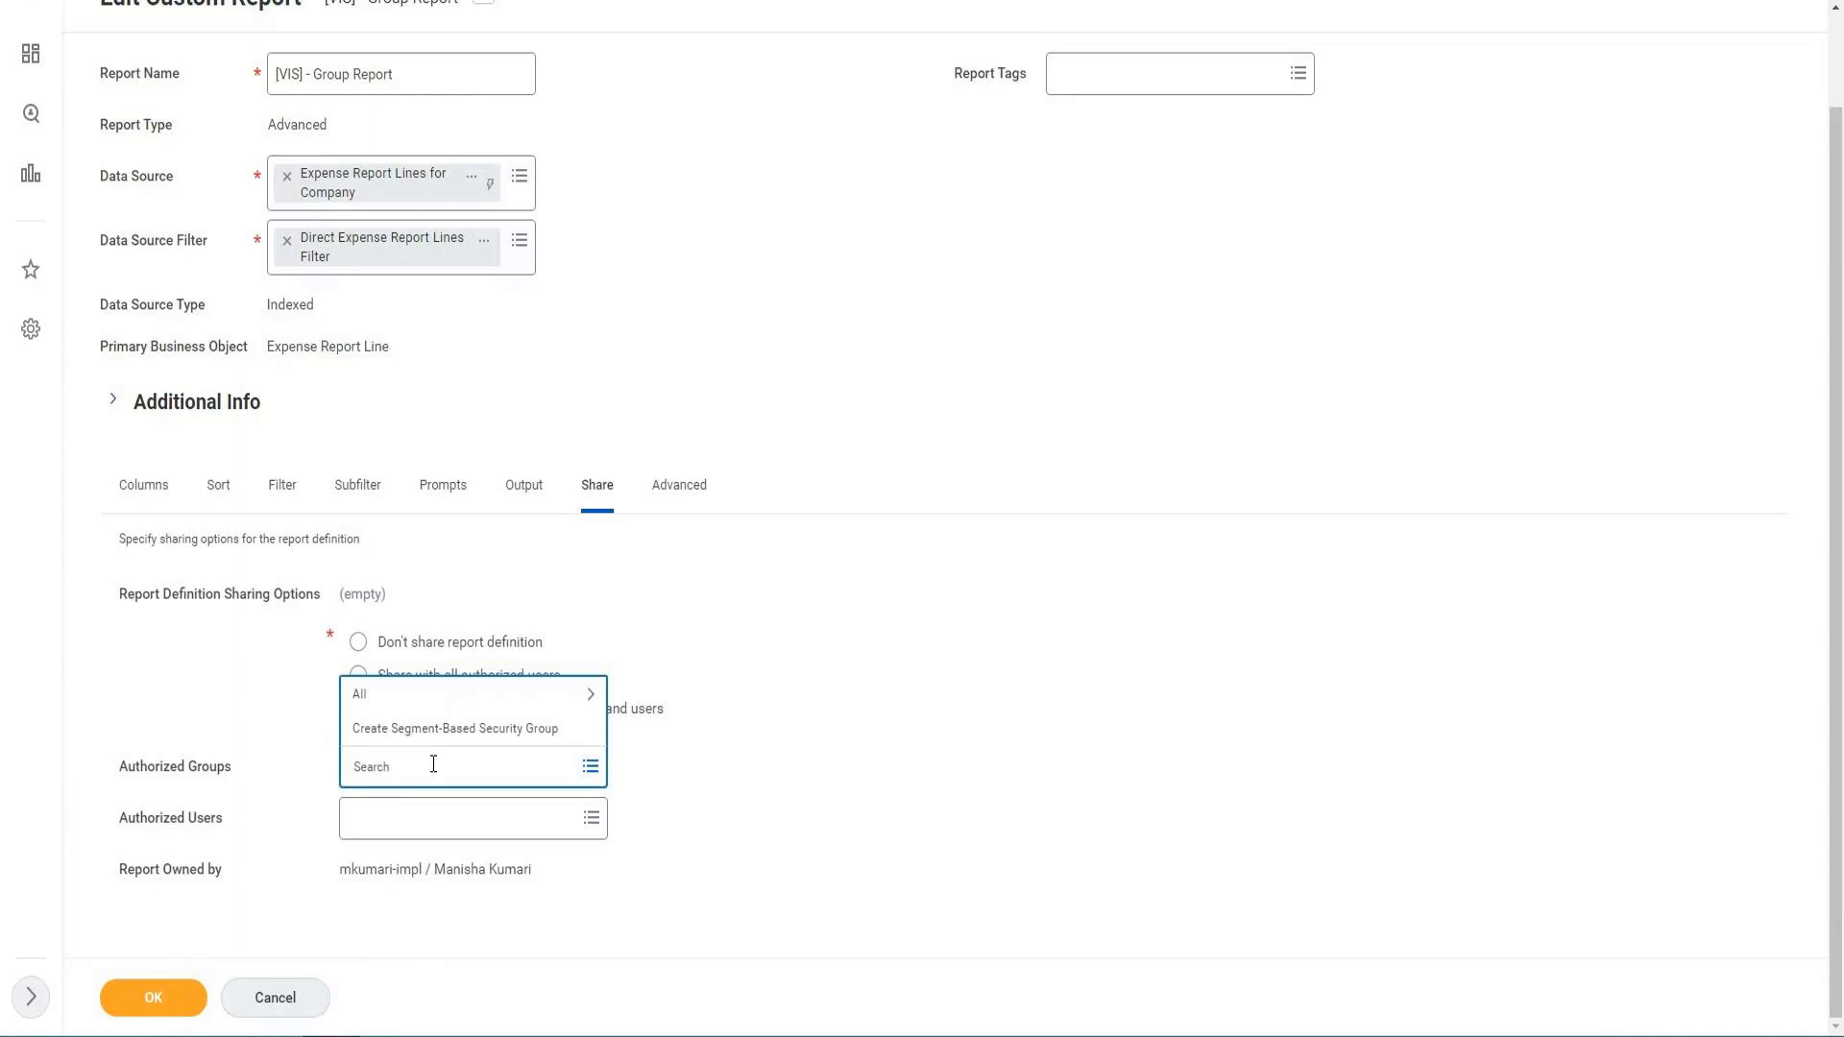
{"action": "type", "text": "hr pla"}
{"action": "key", "text": "BackSpace"}
{"action": "key", "text": "BackSpace"}
{"action": "key", "text": "BackSpace"}
{"action": "type", "text": "art"}
{"action": "type", "text": "p"}
{"action": "key", "text": "Return"}
{"action": "double_click", "coordinate": [433, 763]}
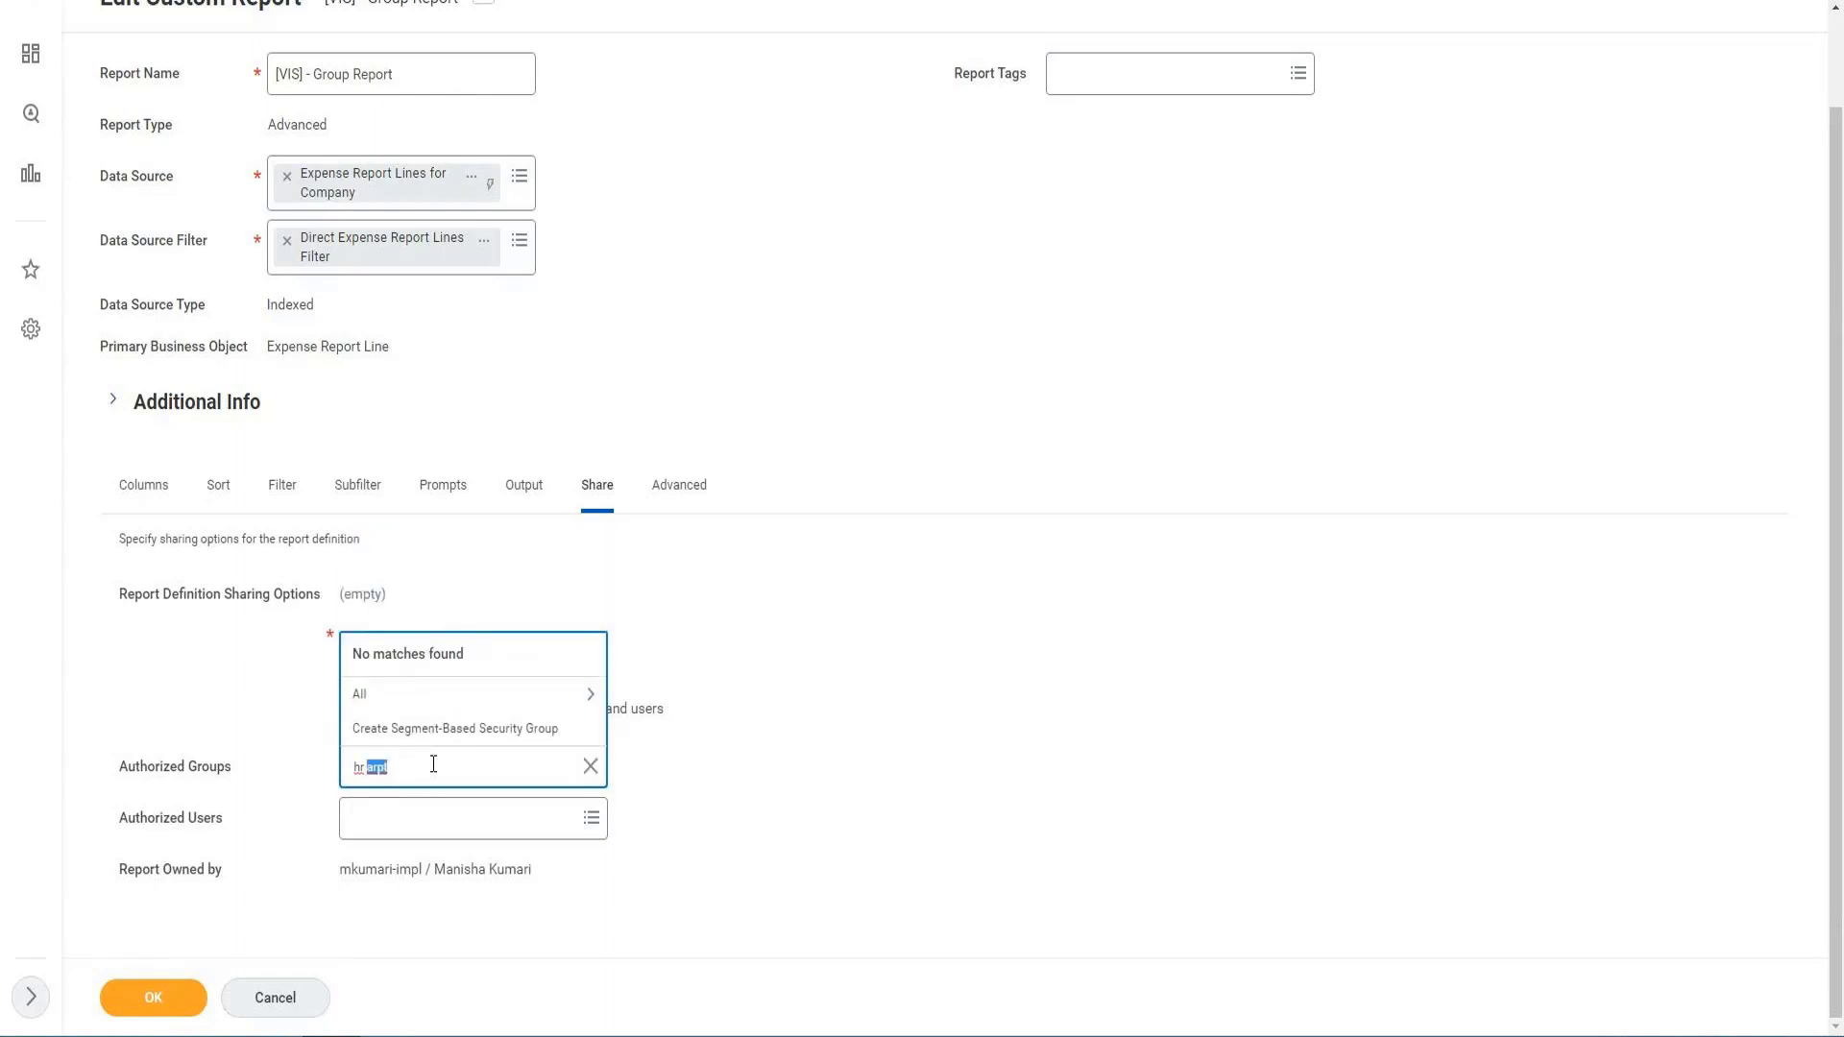
{"action": "key", "text": "BackSpace"}
{"action": "type", "text": "part"}
{"action": "key", "text": "Return"}
{"action": "type", "text": "fin"}
{"action": "key", "text": "Return"}
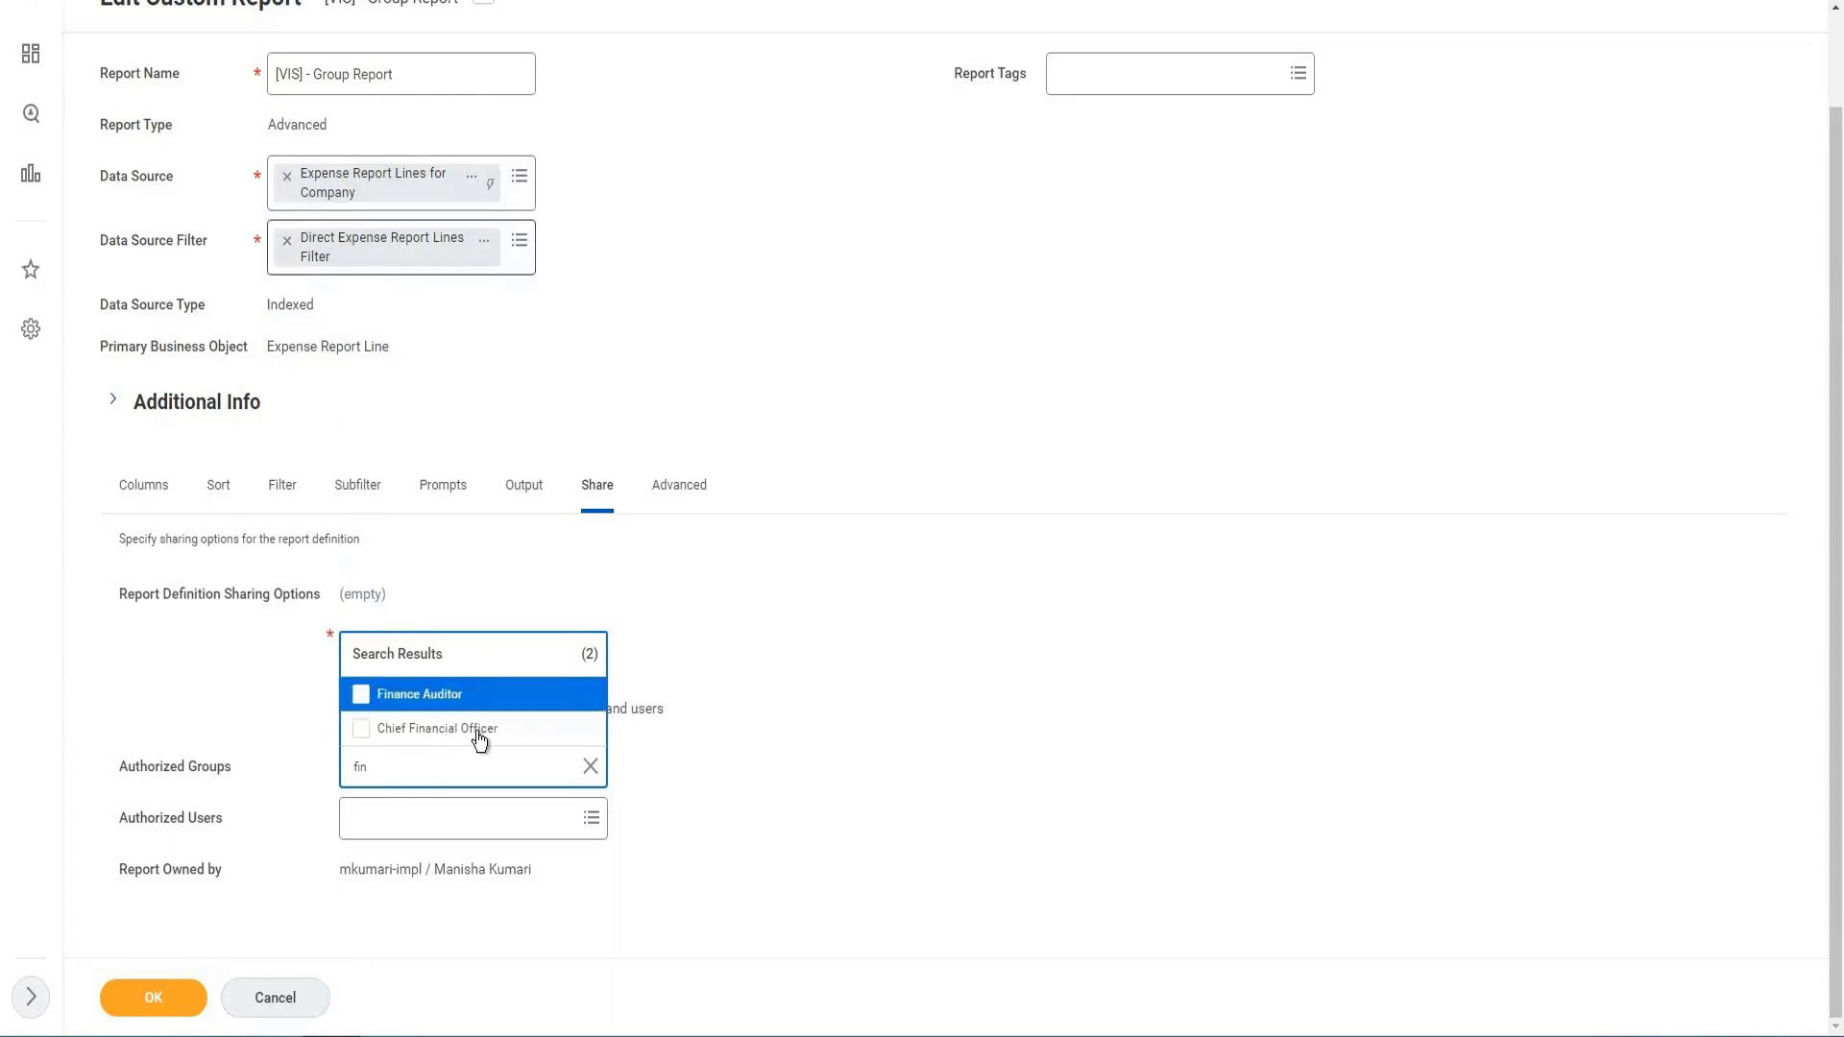
Add Cash Manager to the authorized groups of the report, and remove it again.
{"action": "double_click", "coordinate": [444, 765]}
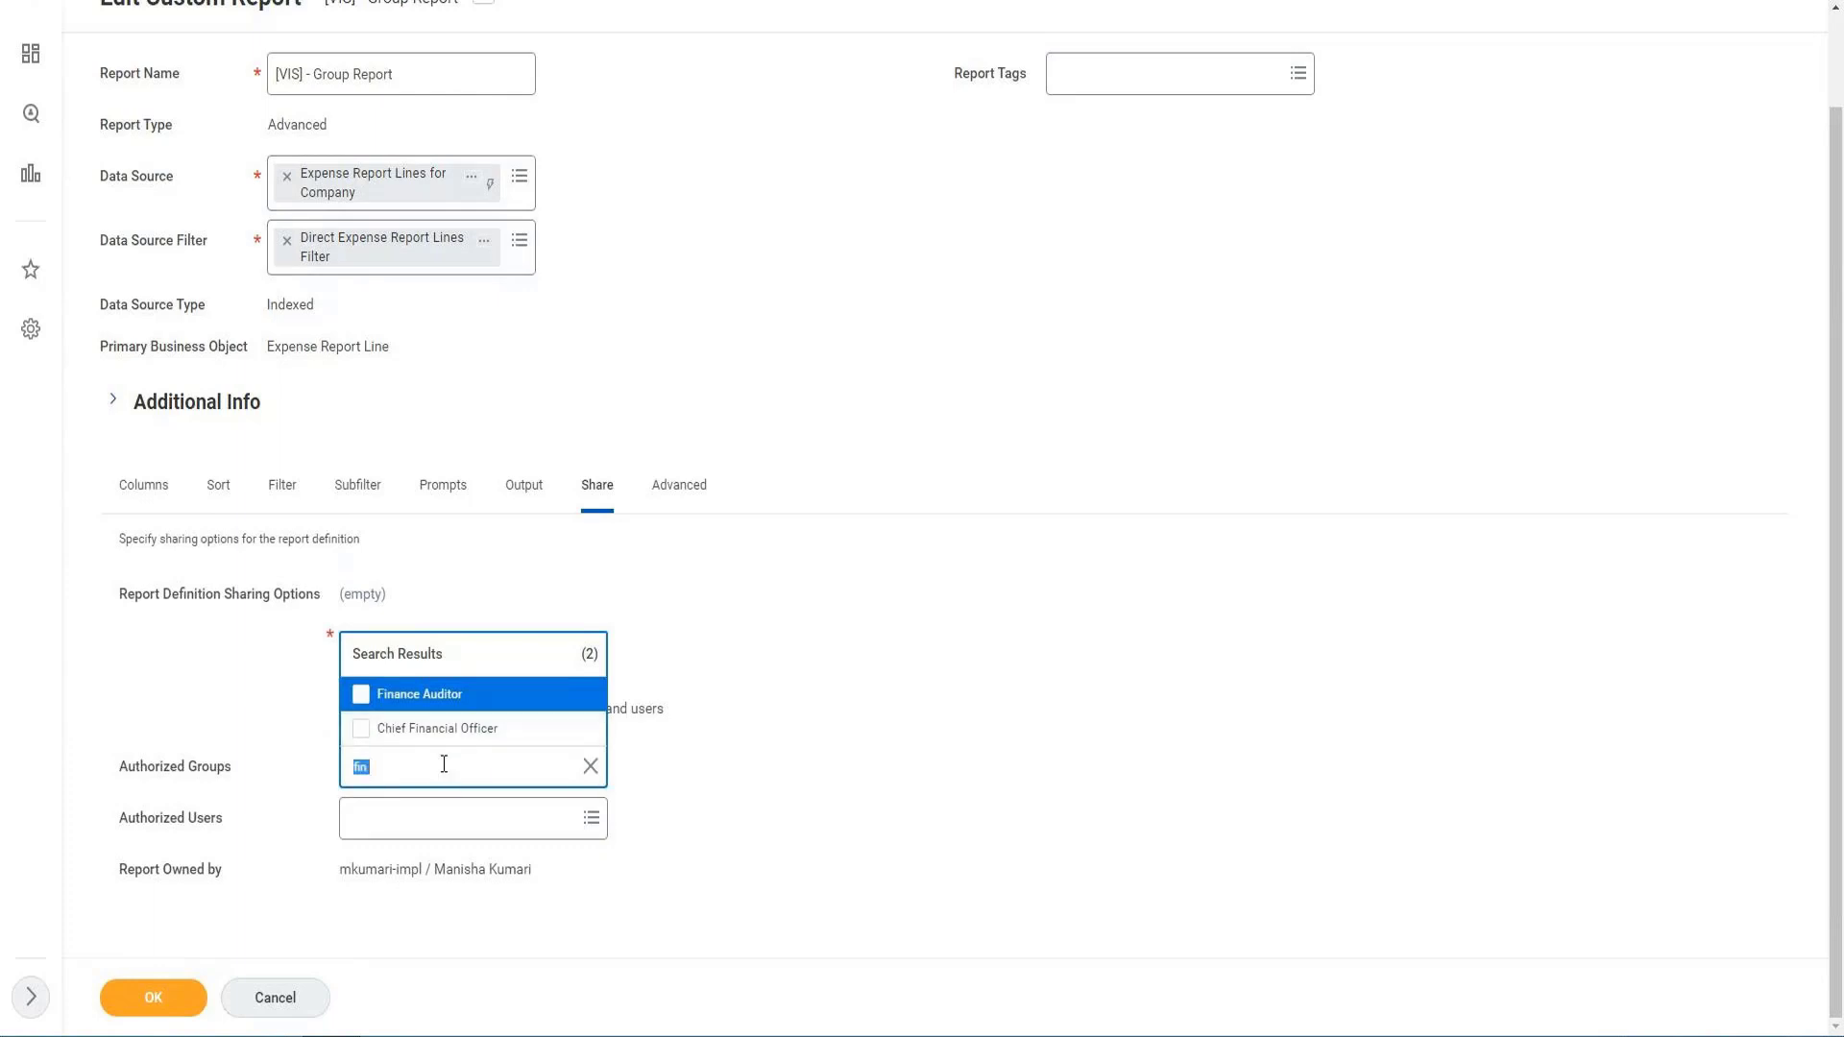
{"action": "type", "text": "manager"}
{"action": "key", "text": "Return"}
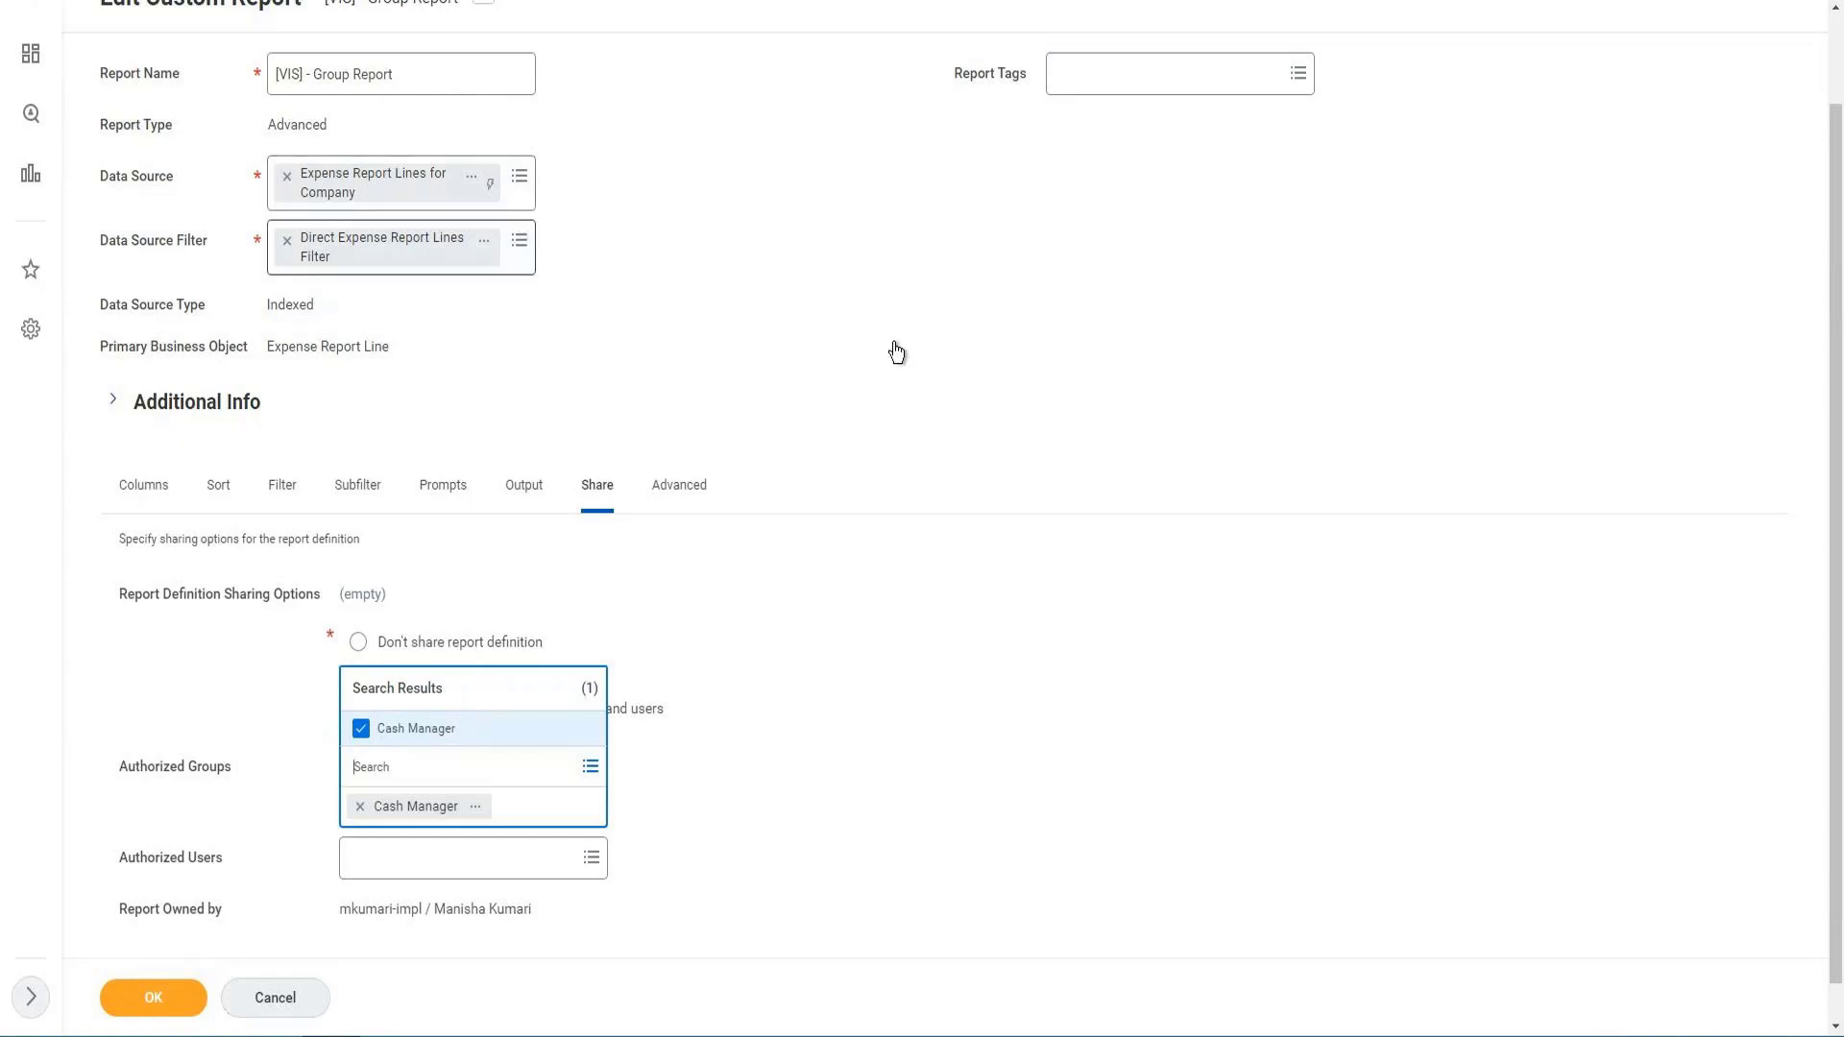
{"action": "scroll", "coordinate": [793, 622], "scroll_direction": "down", "scroll_amount": 1}
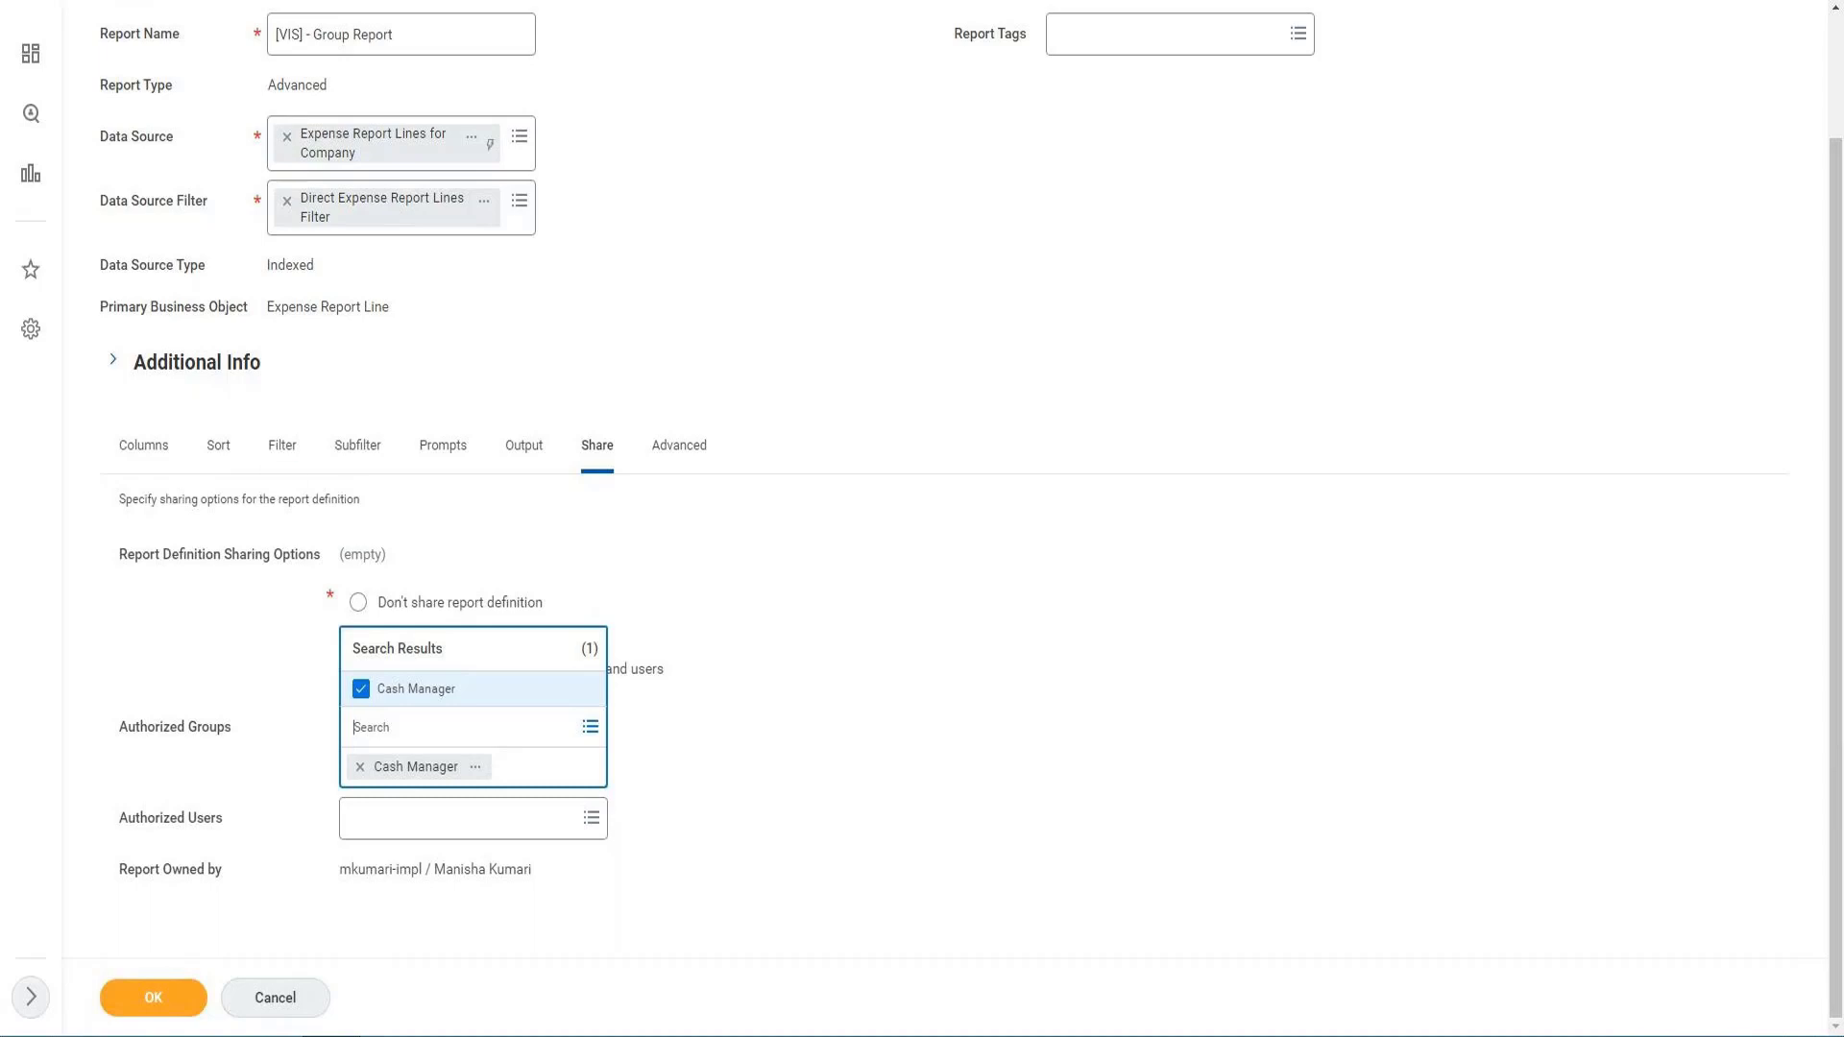
{"action": "left_click", "coordinate": [362, 768]}
{"action": "left_click", "coordinate": [361, 768]}
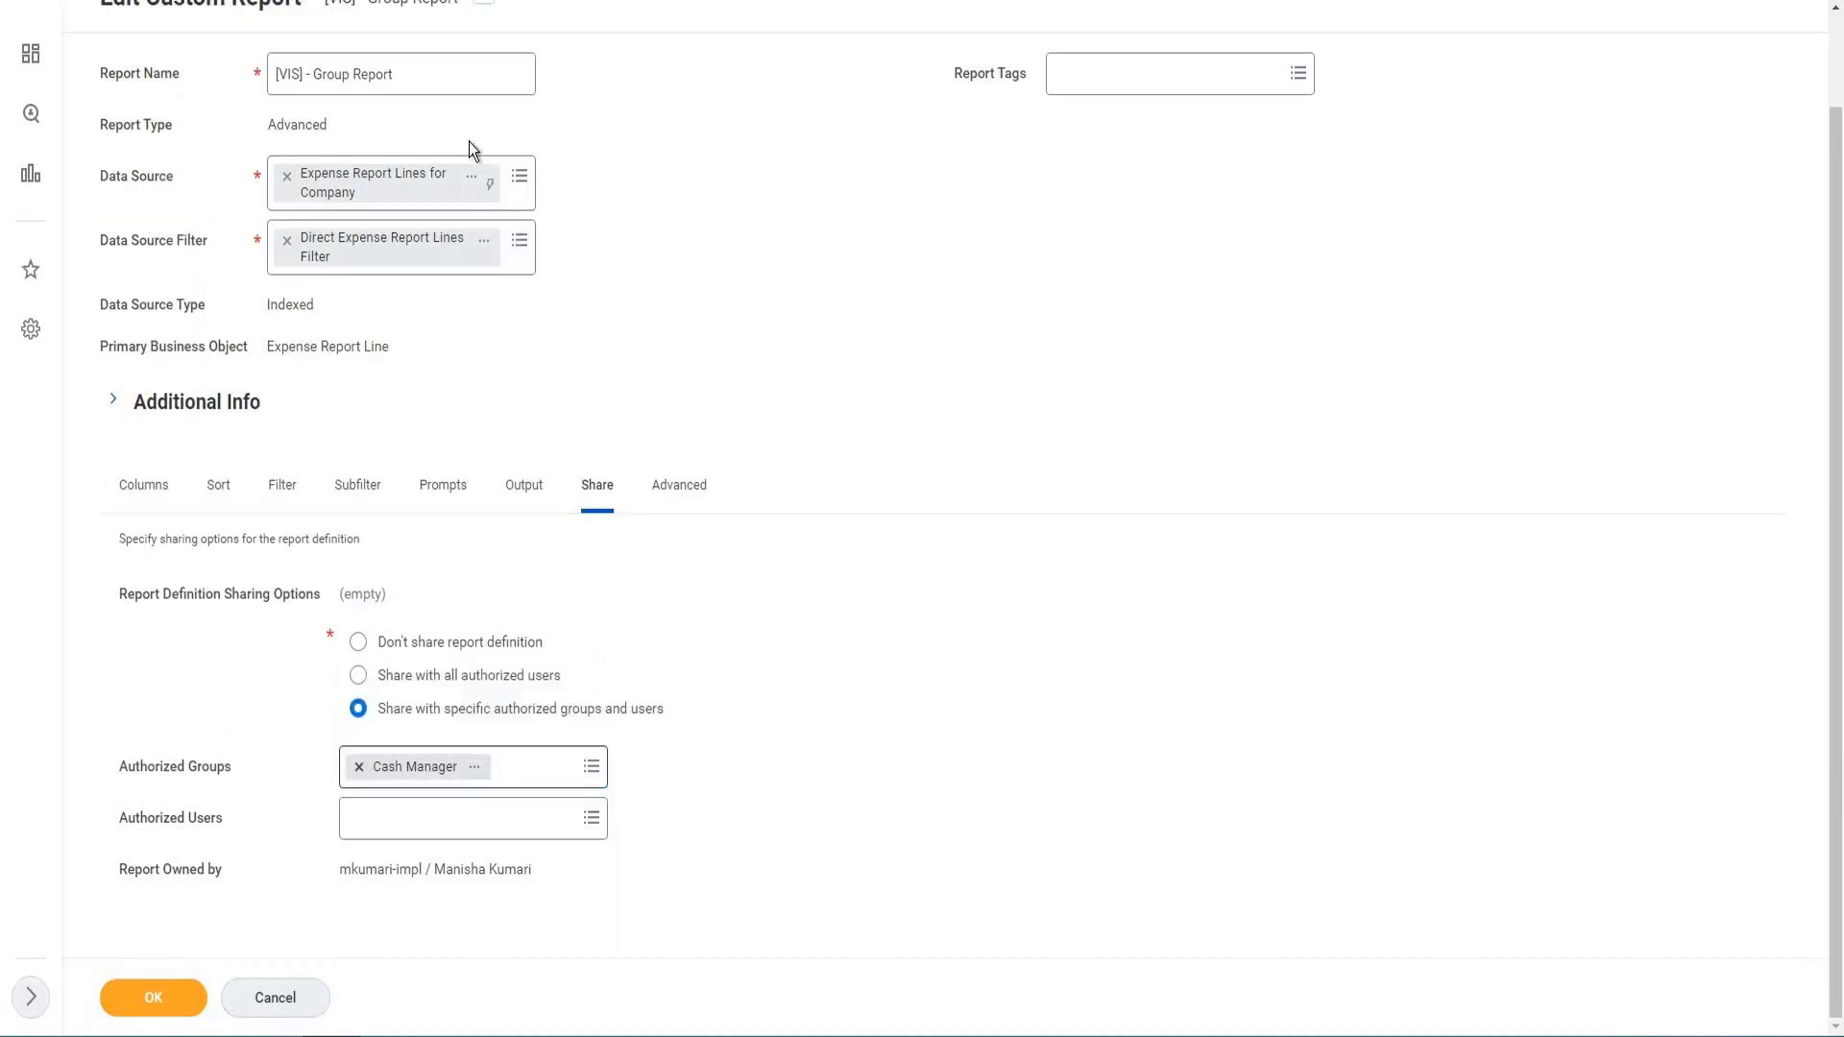
Open the Expense Report Lines for Company data source in a new tab and expand its full list of security groups.
{"action": "left_click", "coordinate": [479, 192]}
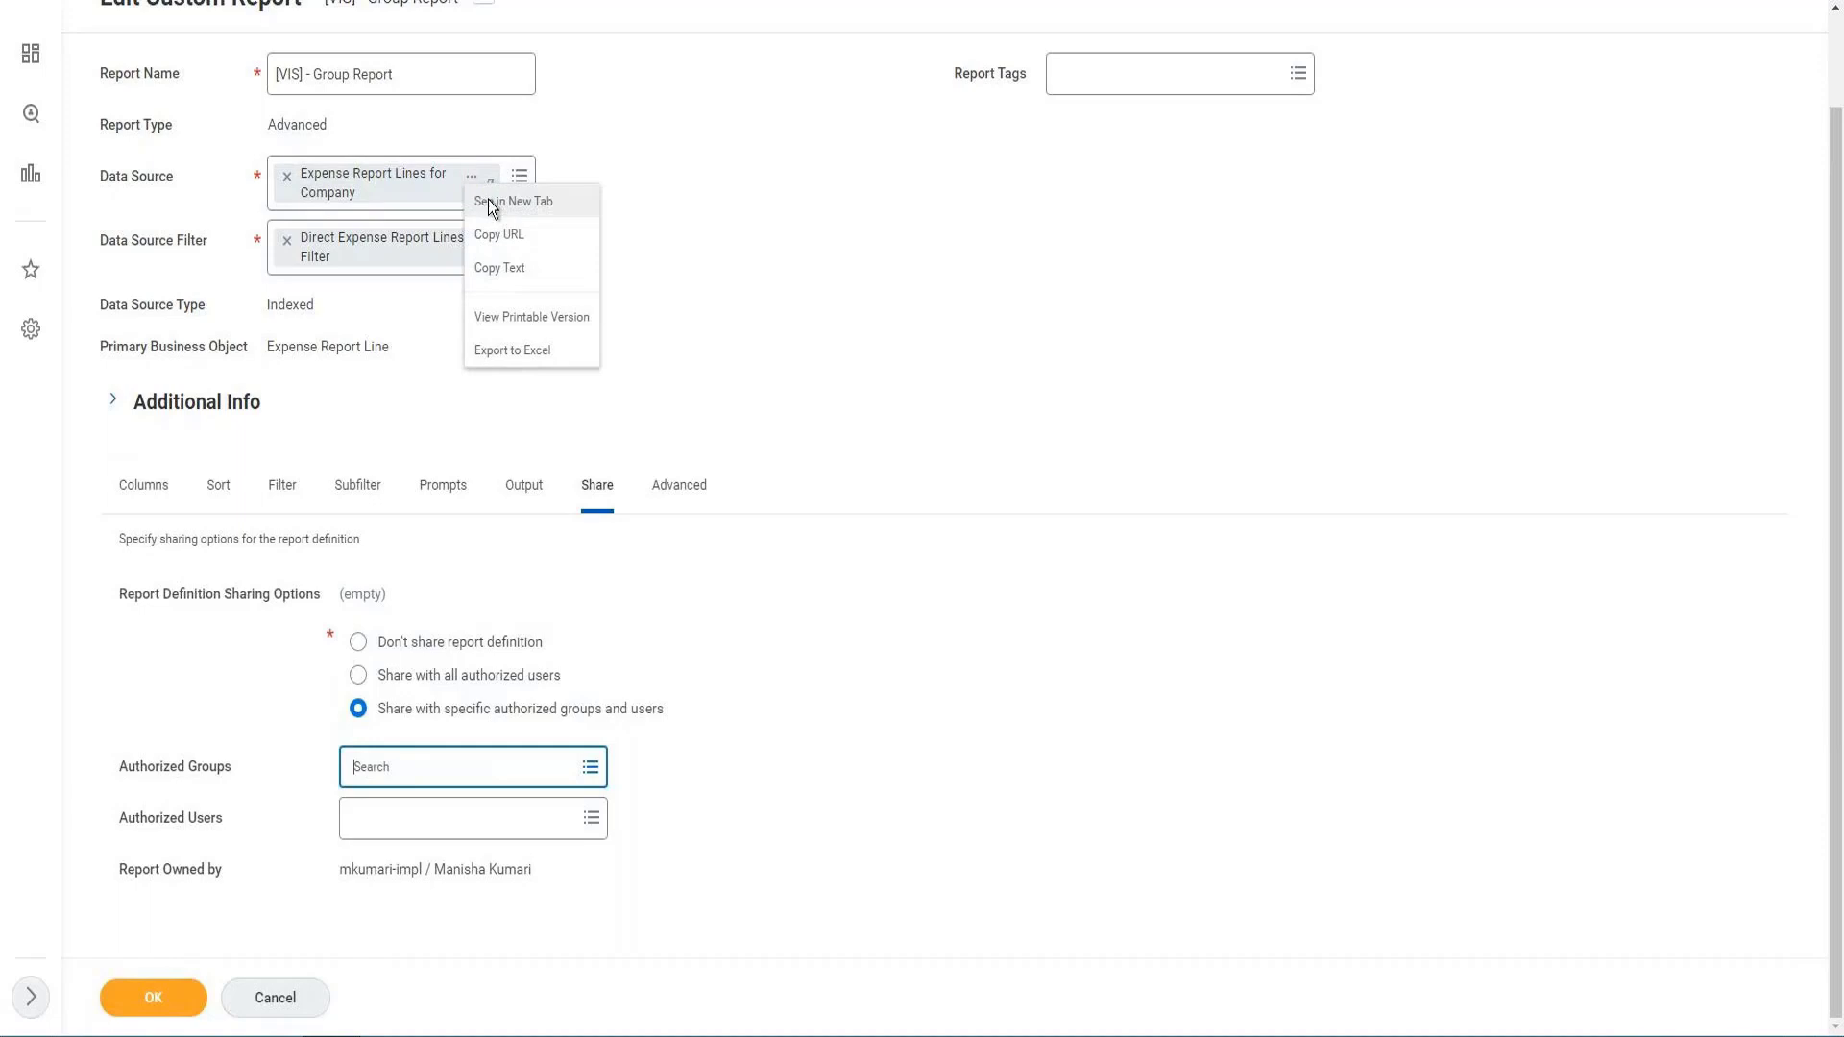
{"action": "left_click", "coordinate": [490, 201]}
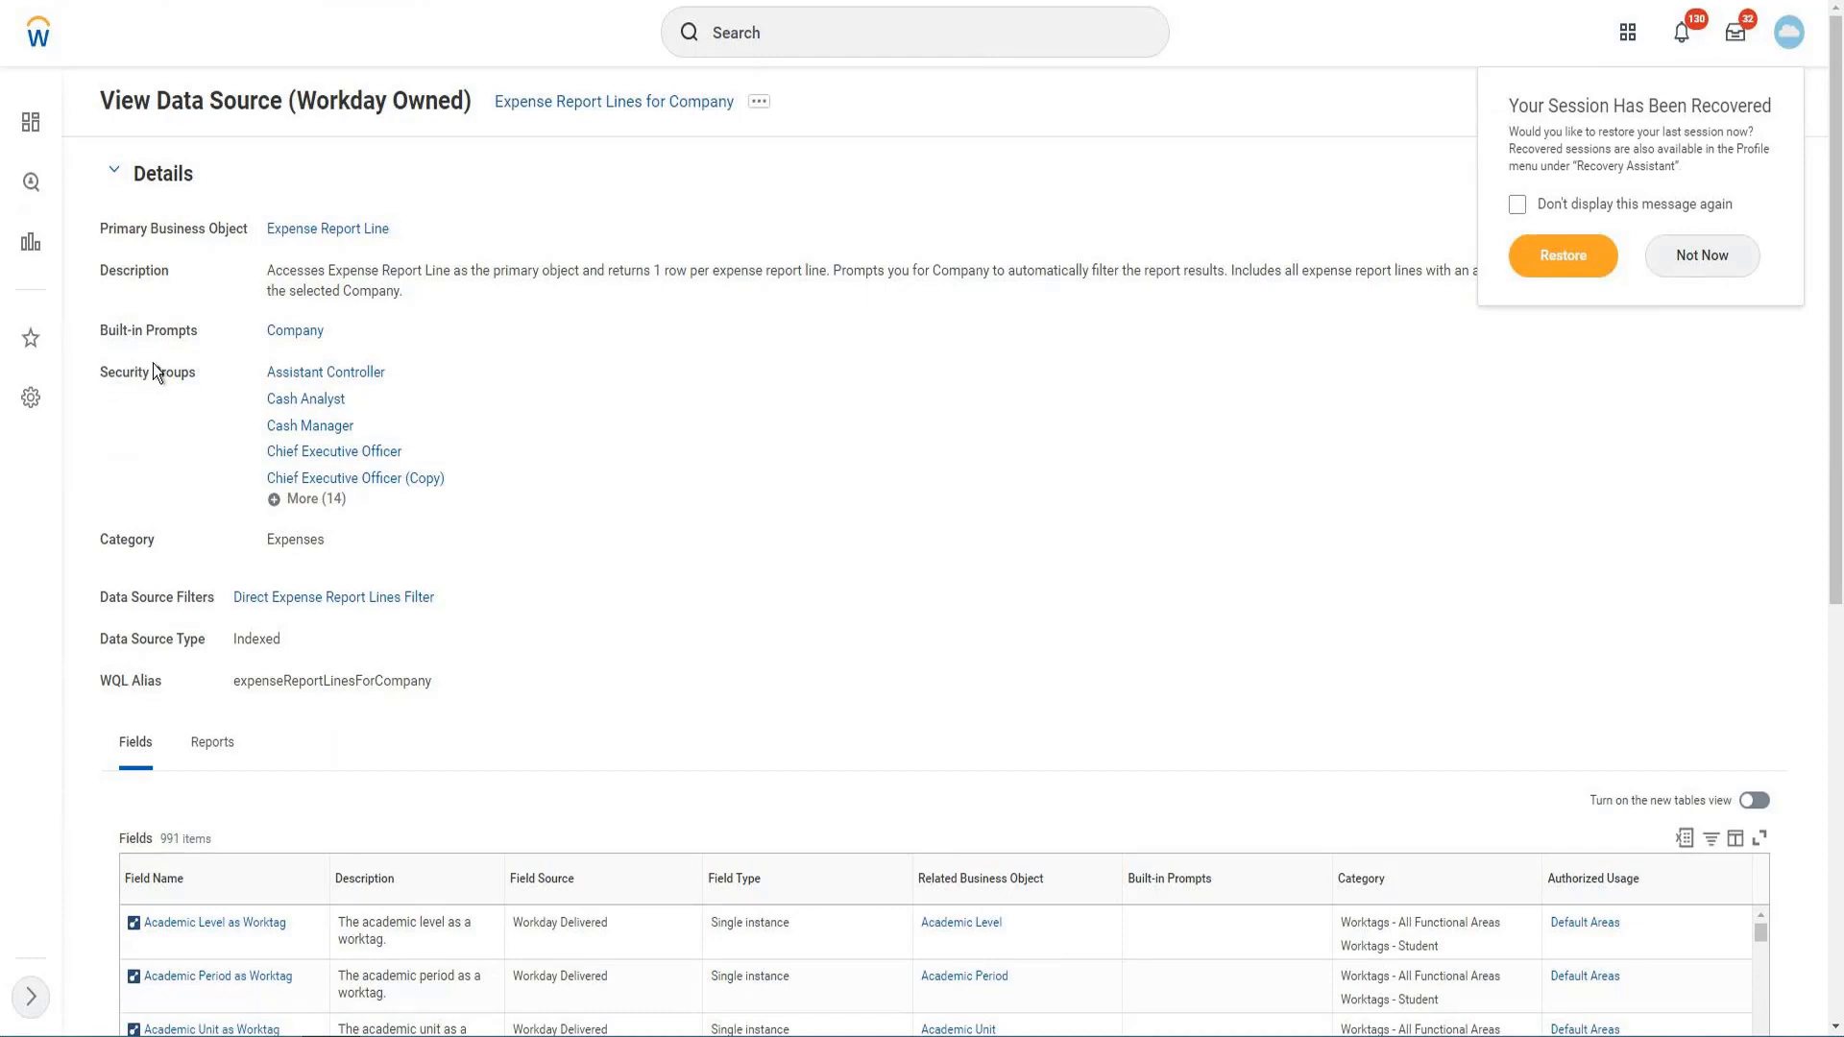
{"action": "left_click_drag", "start_coordinate": [101, 371], "coordinate": [211, 361]}
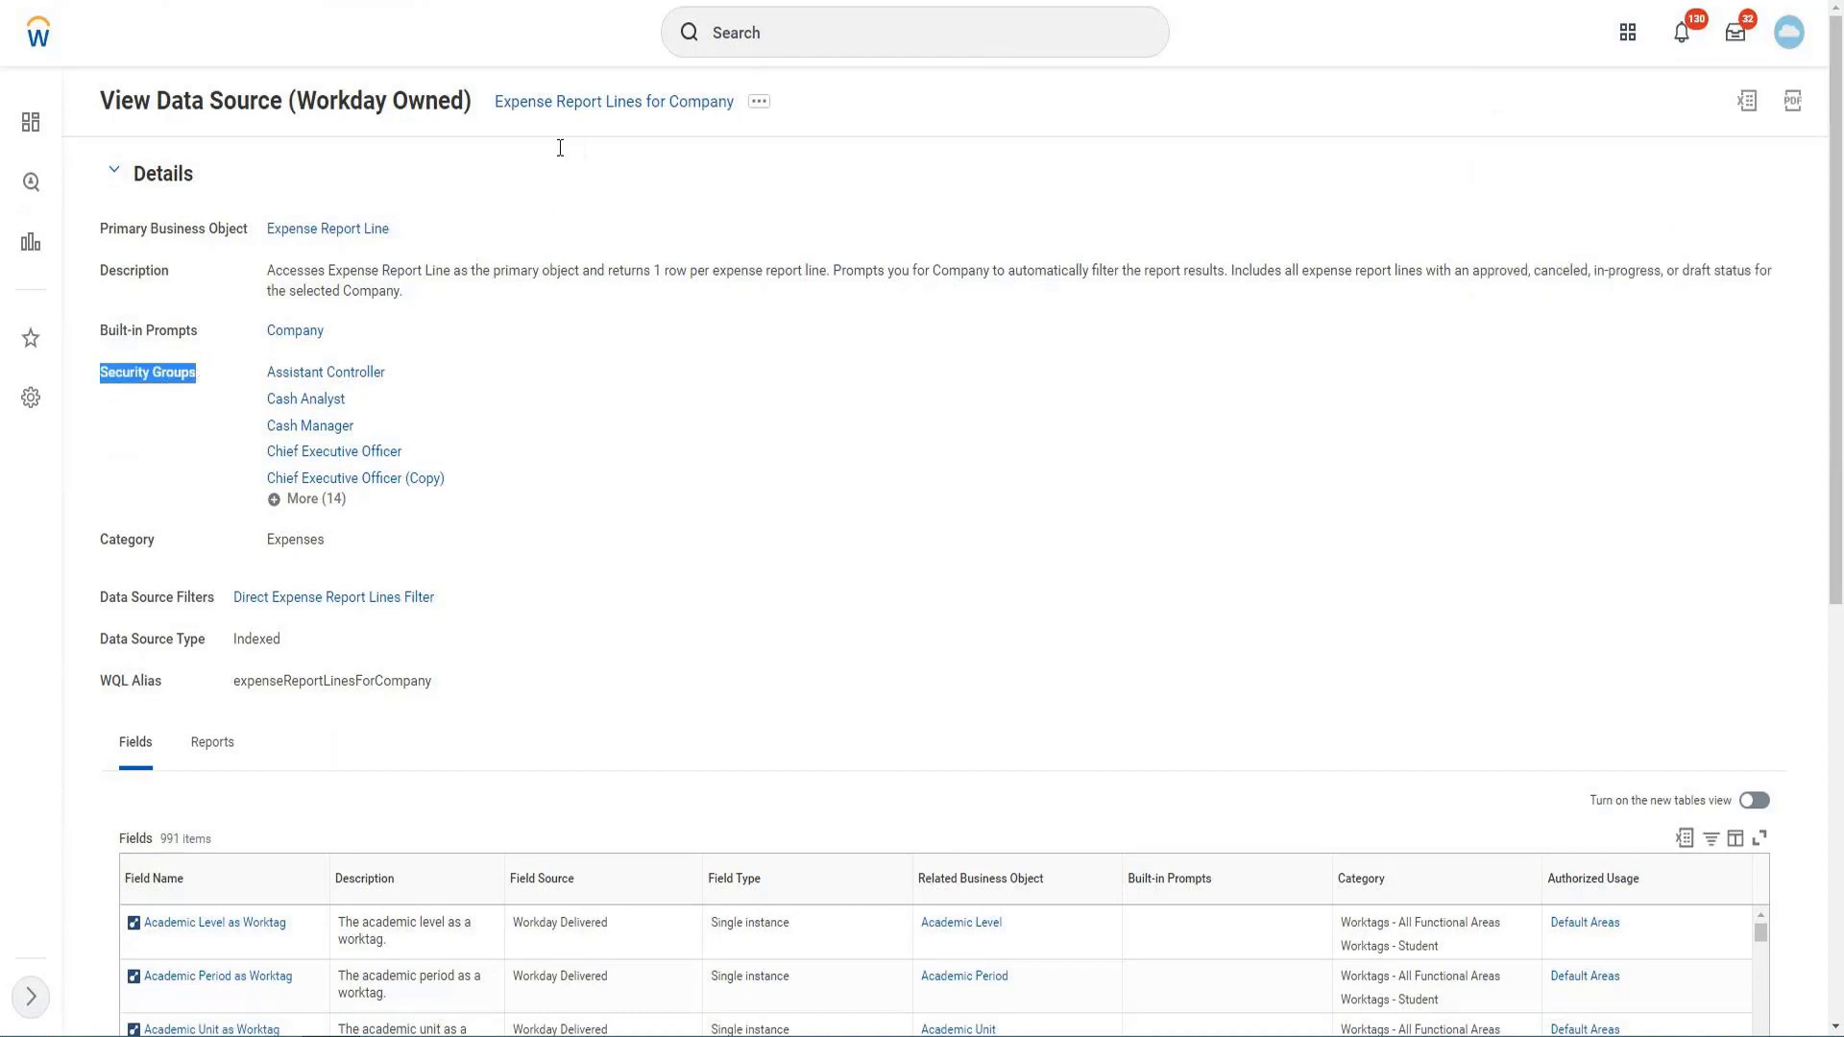
{"action": "left_click", "coordinate": [329, 501]}
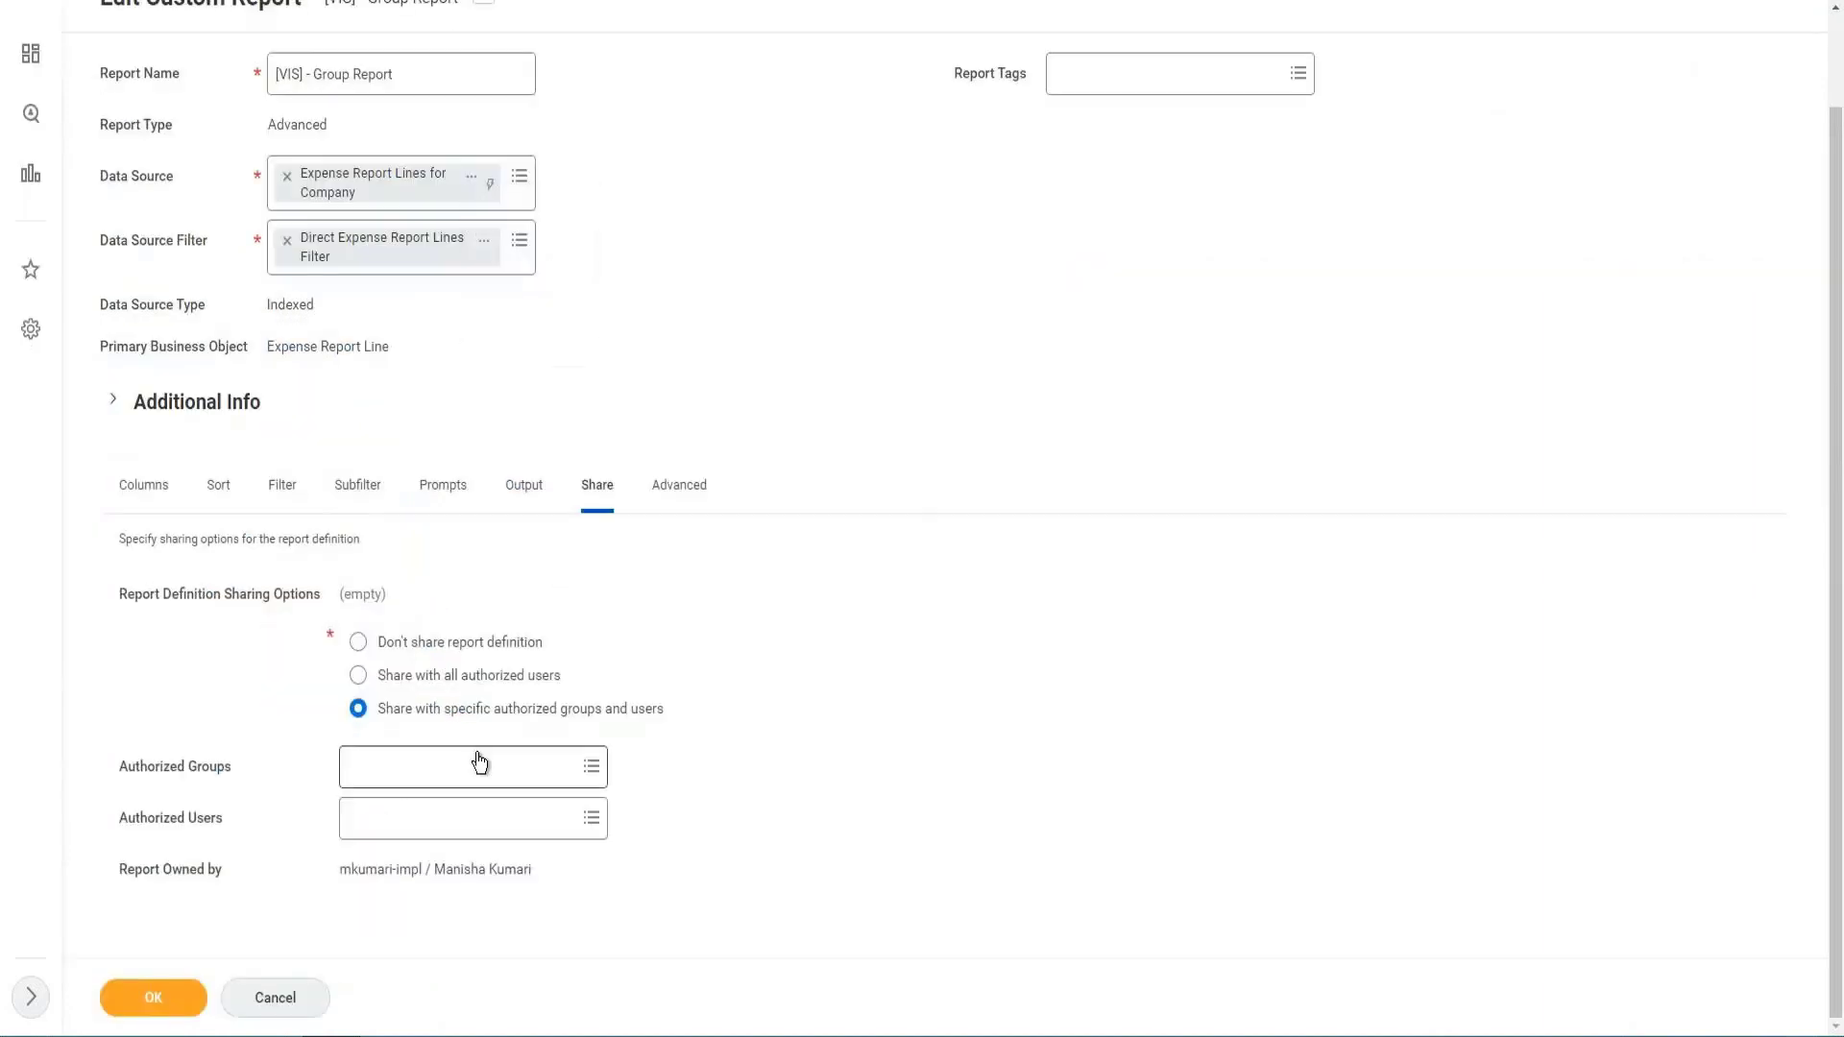
Search the report's authorized groups for the Integration Administrator security group.
{"action": "left_click", "coordinate": [478, 758]}
{"action": "type", "text": "in"}
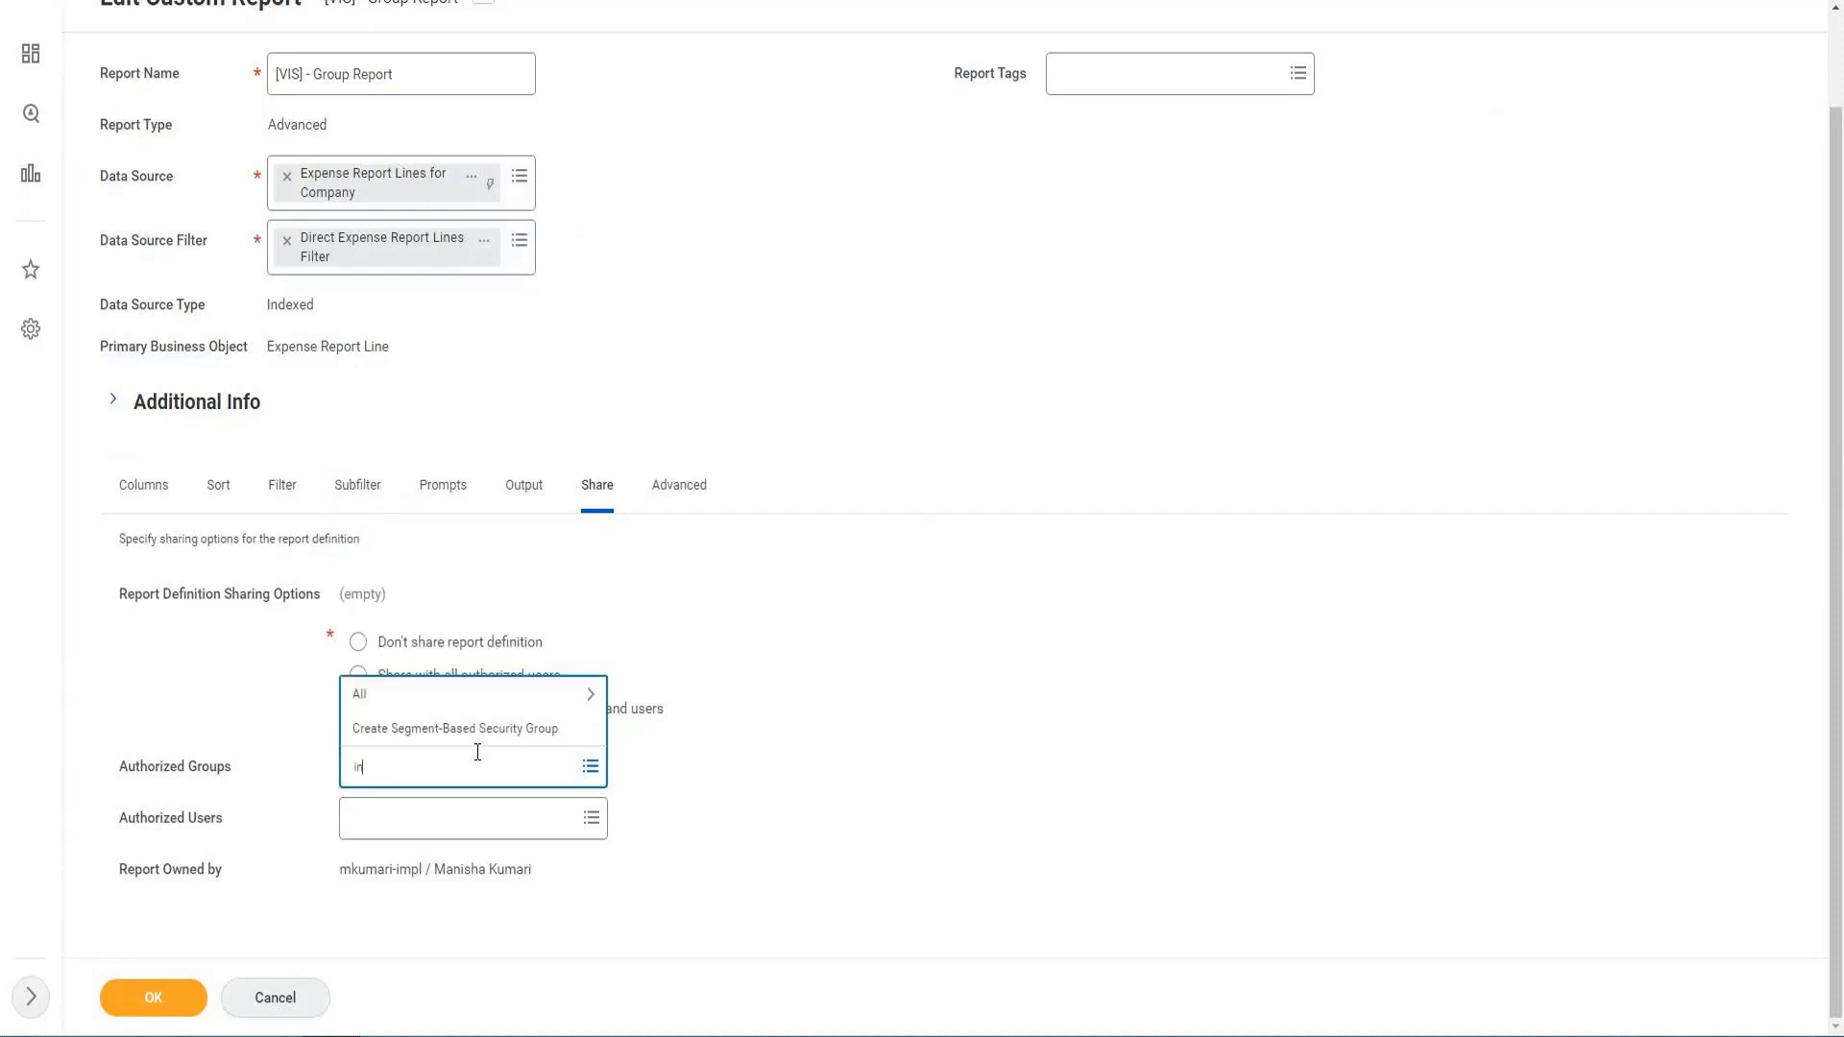
{"action": "type", "text": "etgra"}
{"action": "key", "text": "BackSpace"}
{"action": "key", "text": "Right"}
{"action": "type", "text": "e"}
{"action": "key", "text": "End"}
{"action": "type", "text": "admin"}
{"action": "key", "text": "Return"}
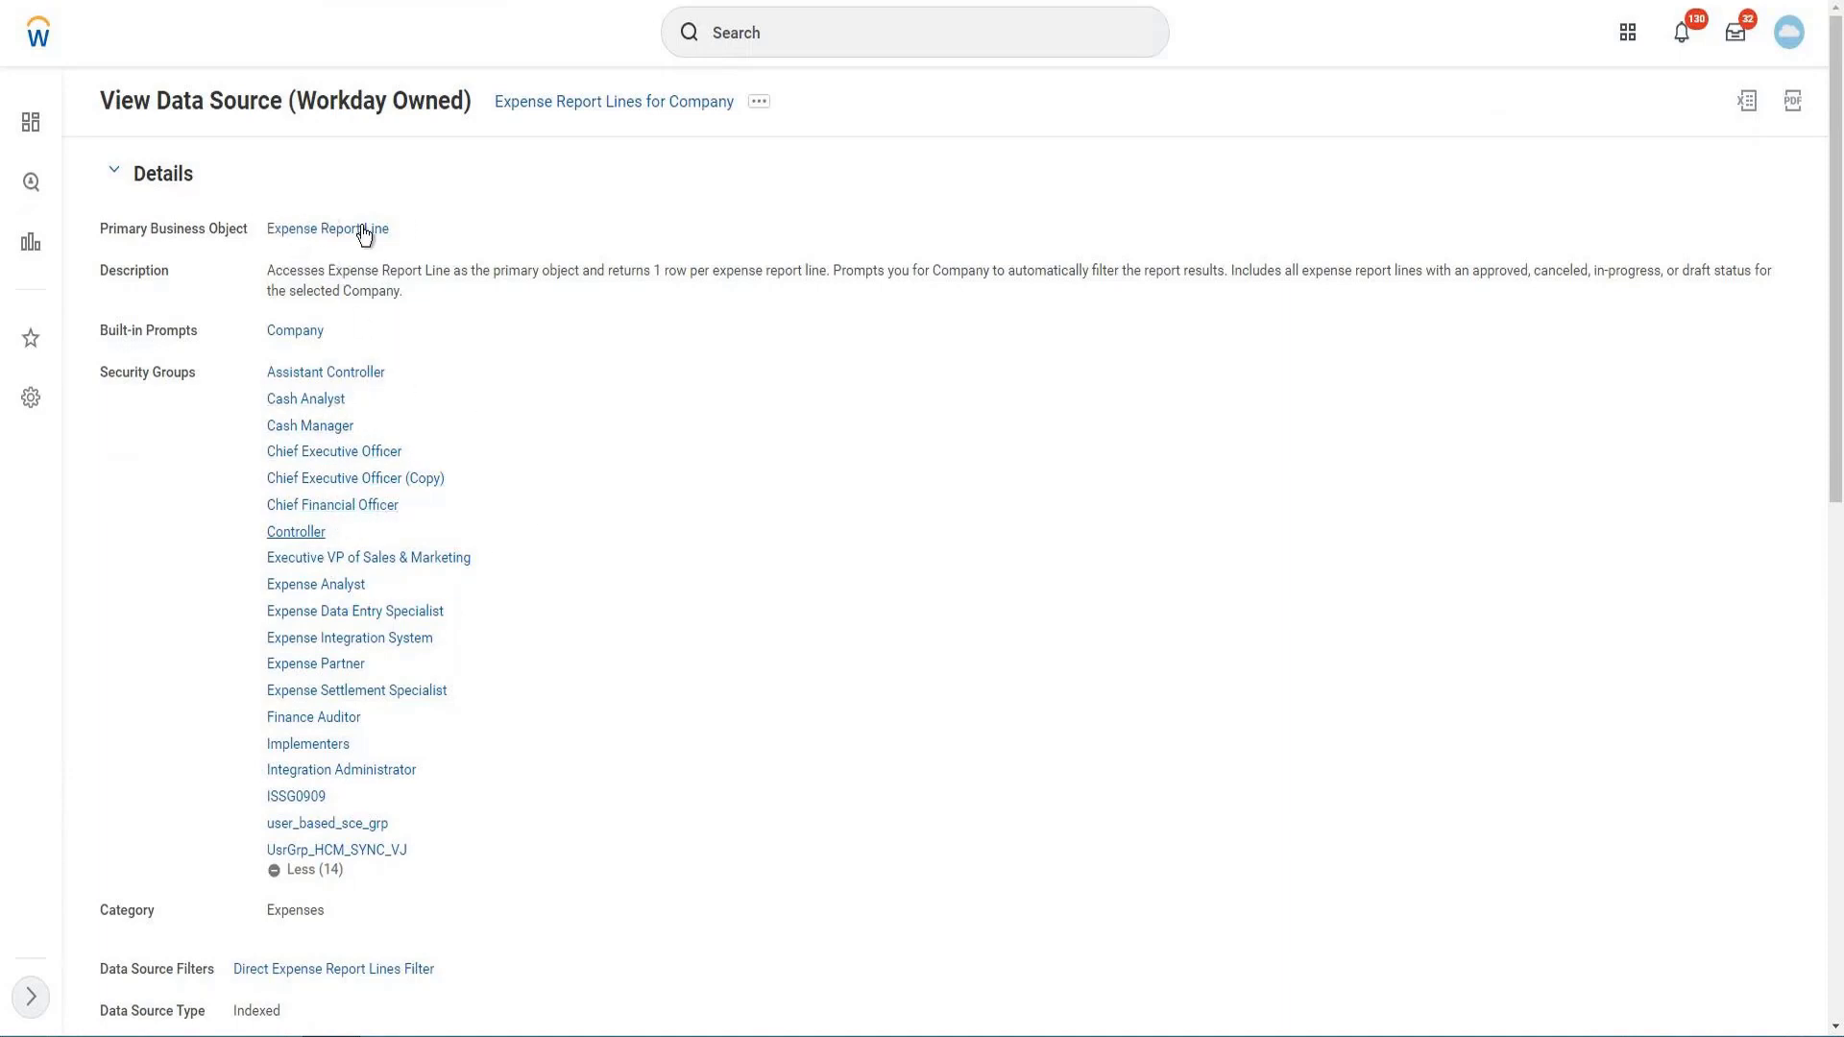
View the security of the Expense Report Lines for Company data source.
{"action": "left_click", "coordinate": [764, 106]}
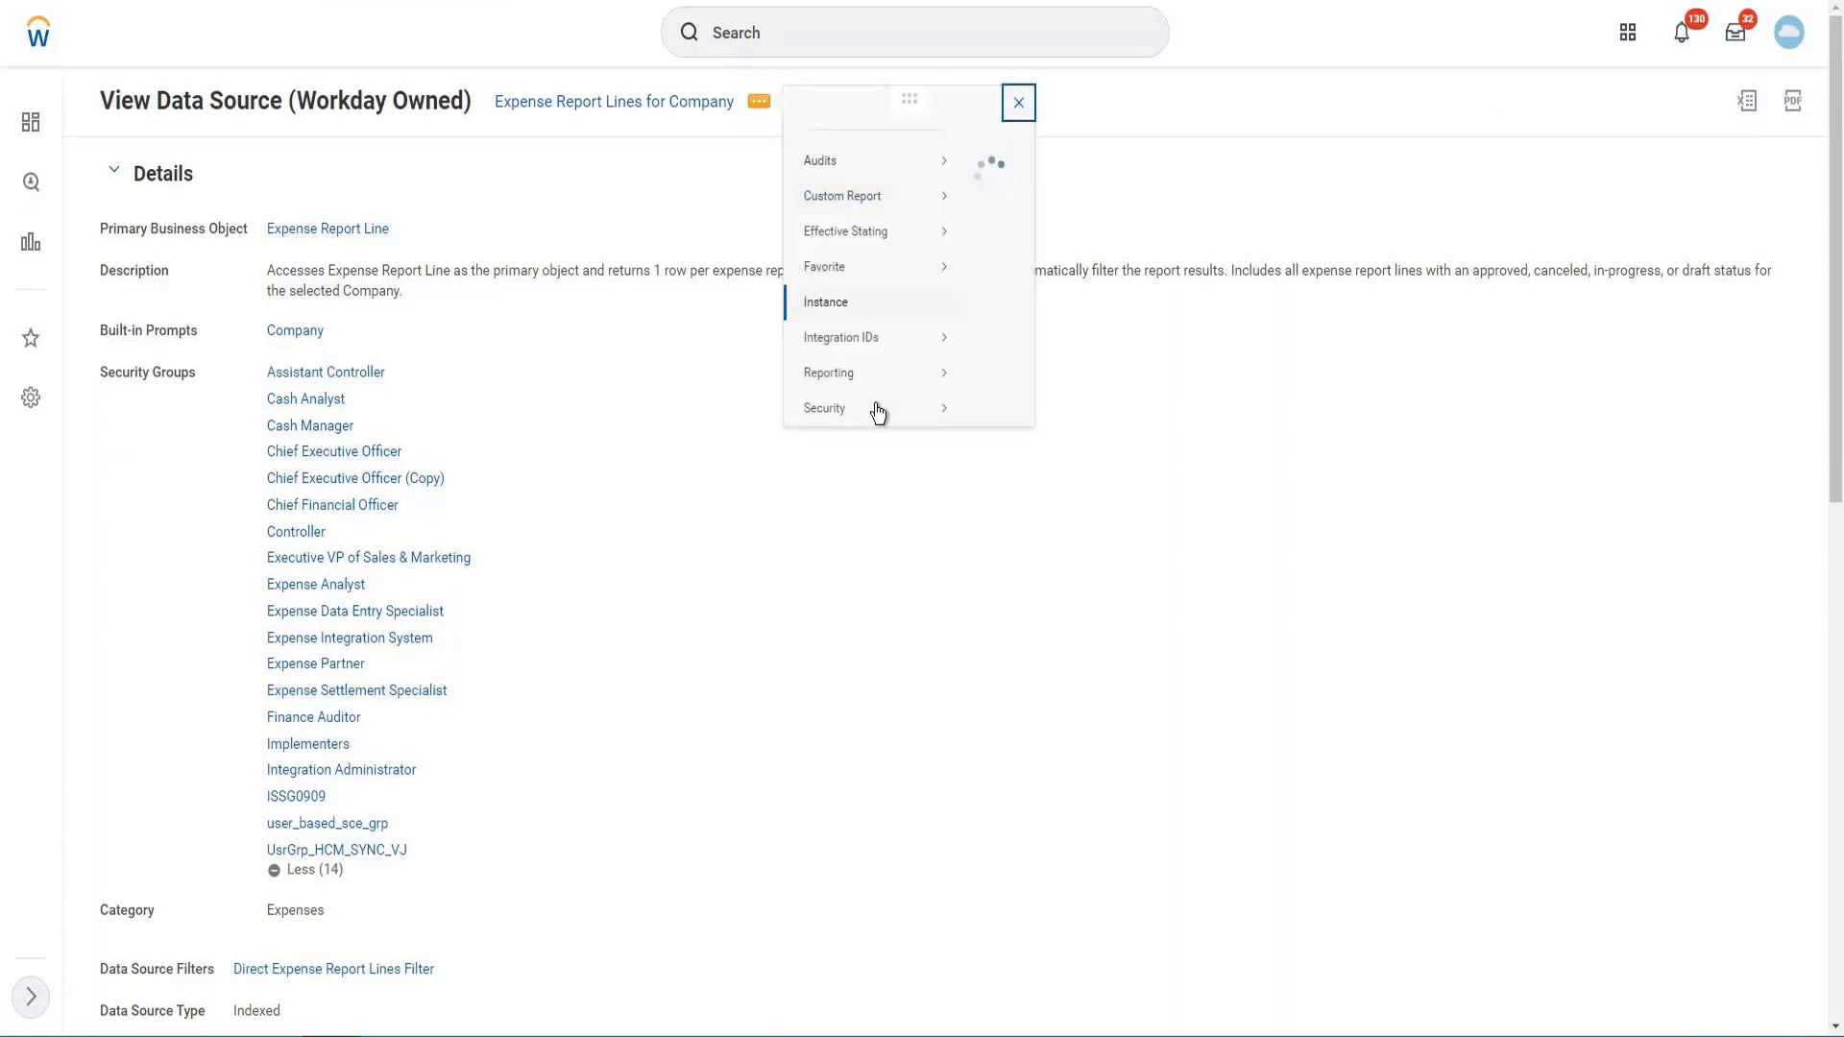
{"action": "mouse_move", "coordinate": [869, 426]}
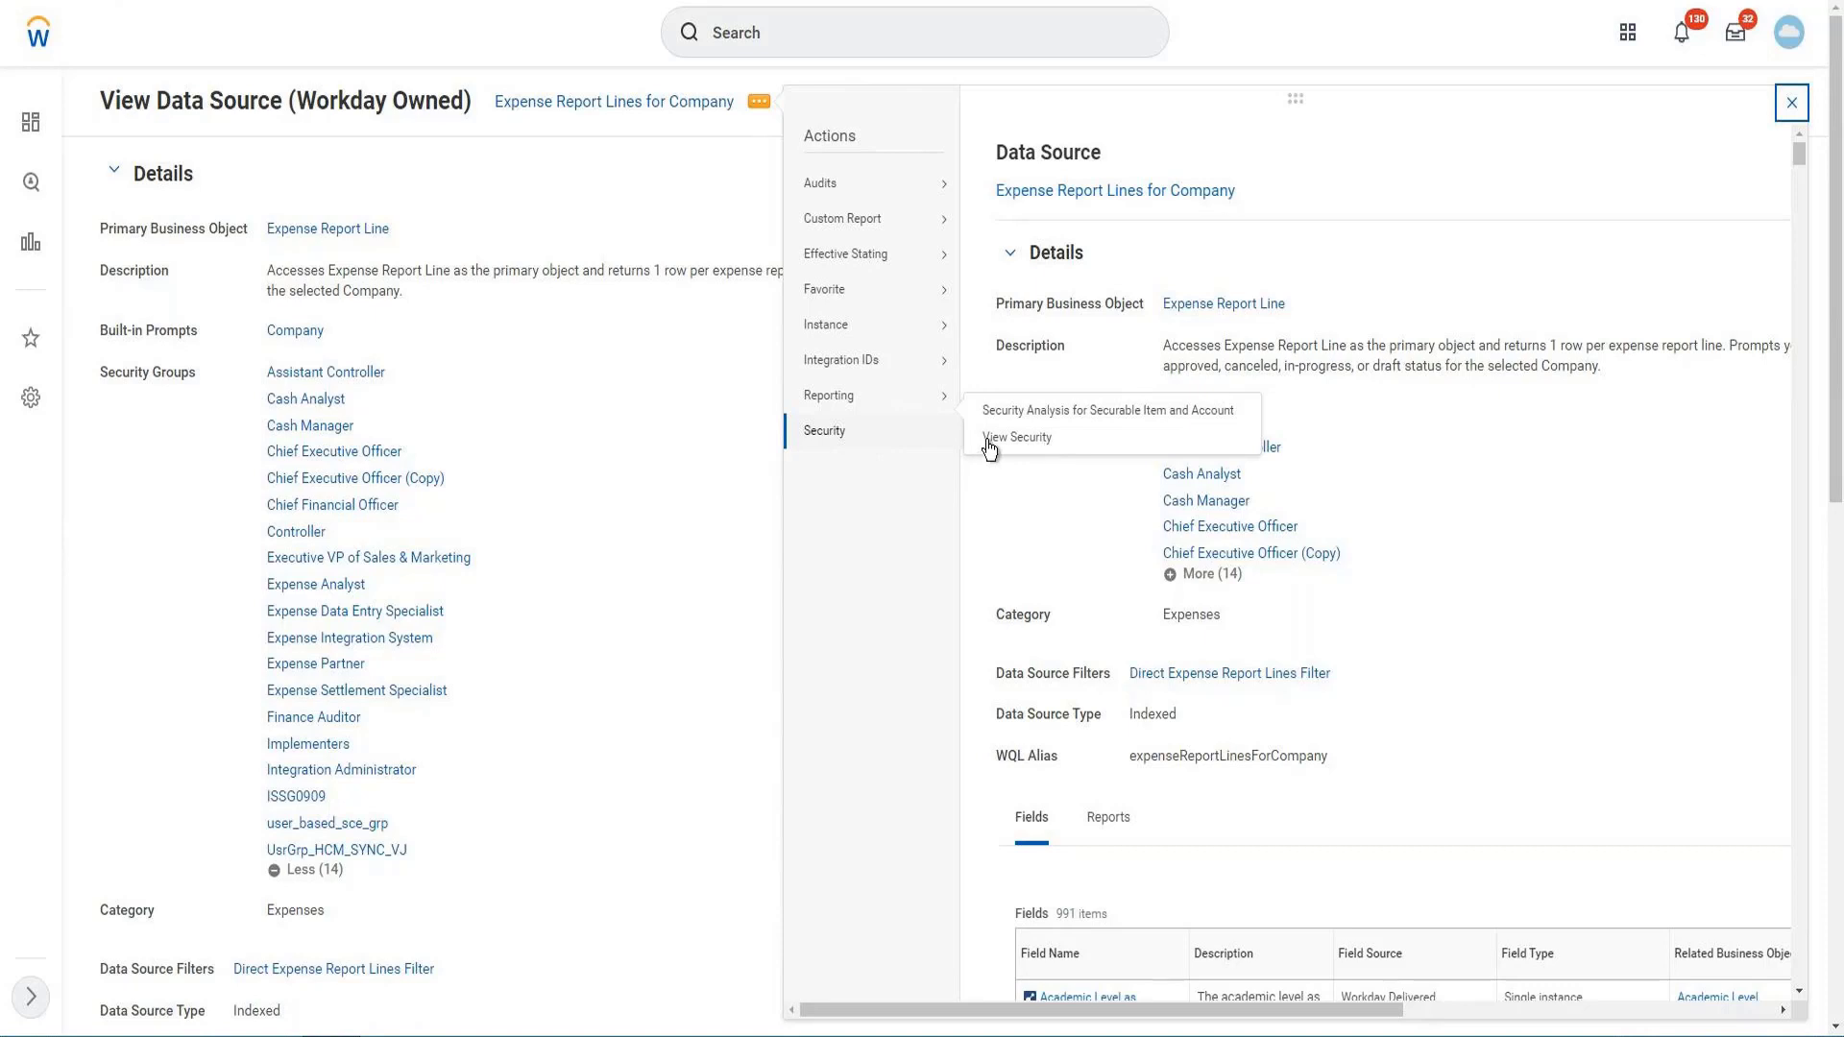
{"action": "left_click", "coordinate": [1194, 430]}
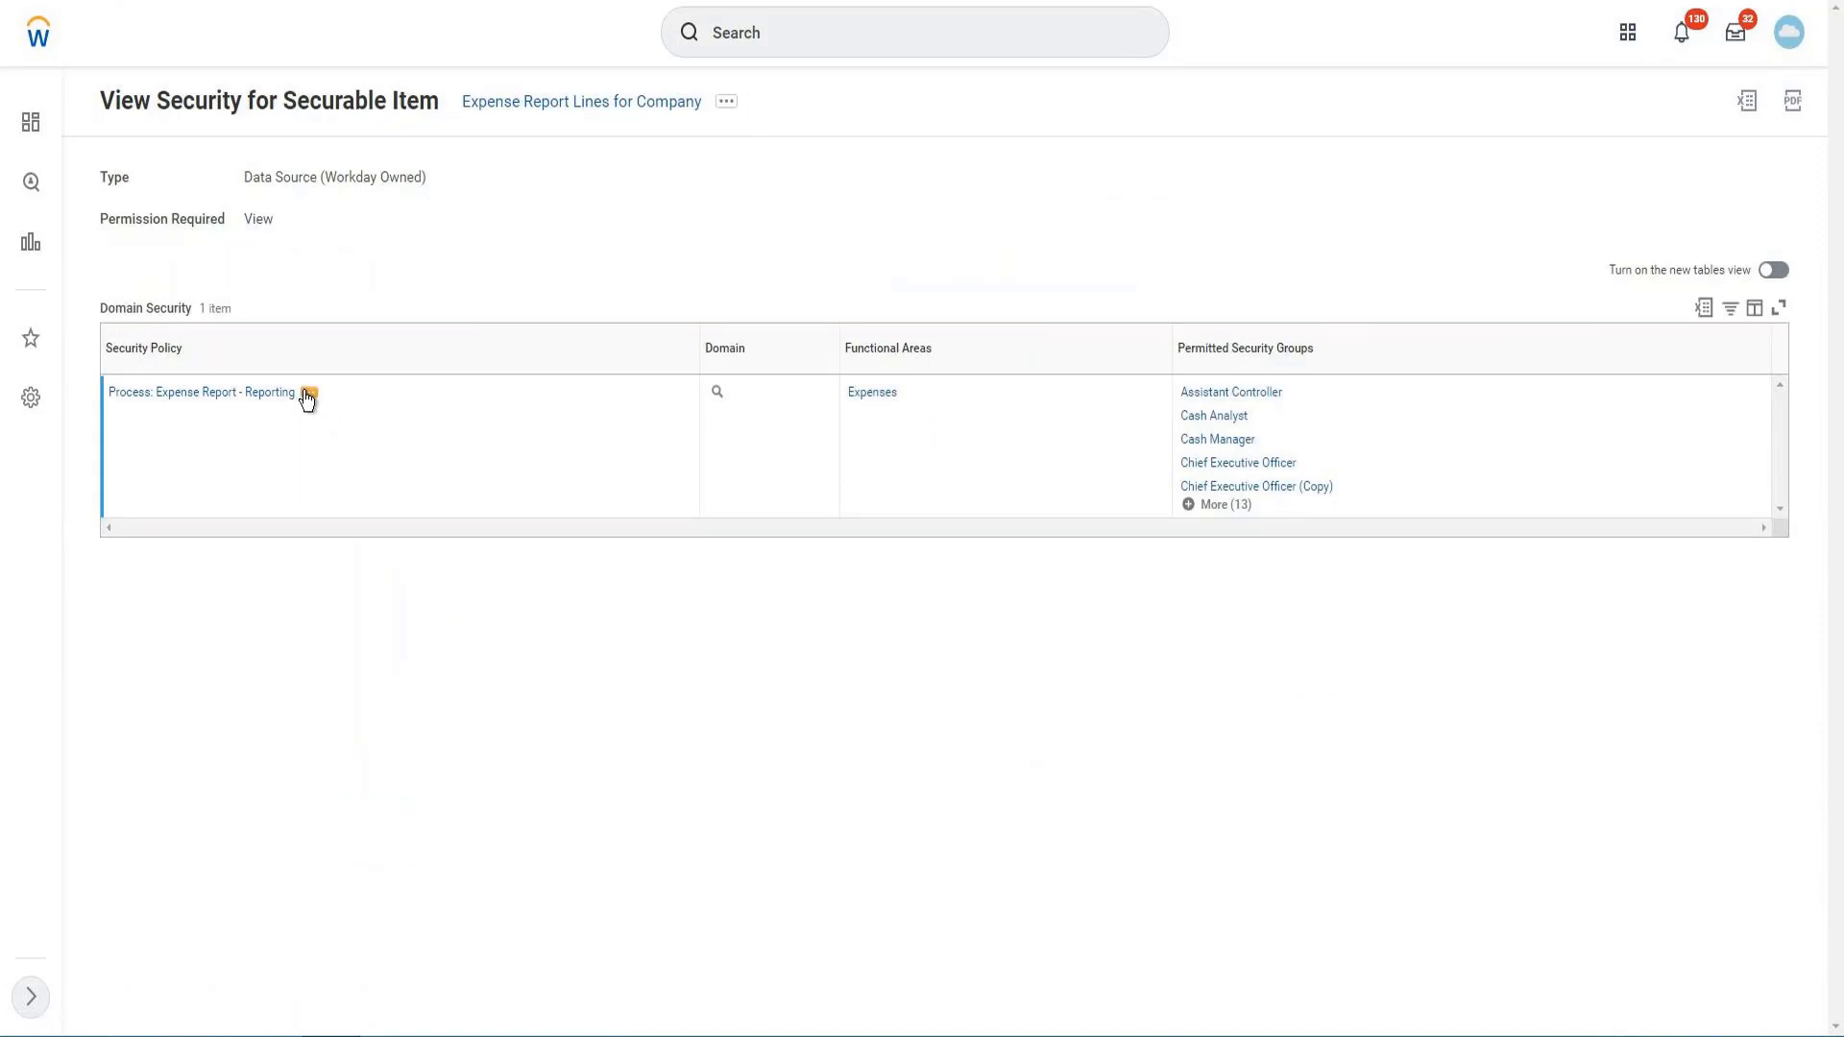
Open the permissions of the "Process: Expense Report - Reporting" policy for editing and expand the security groups selection of the first report/task row.
{"action": "left_click", "coordinate": [307, 397]}
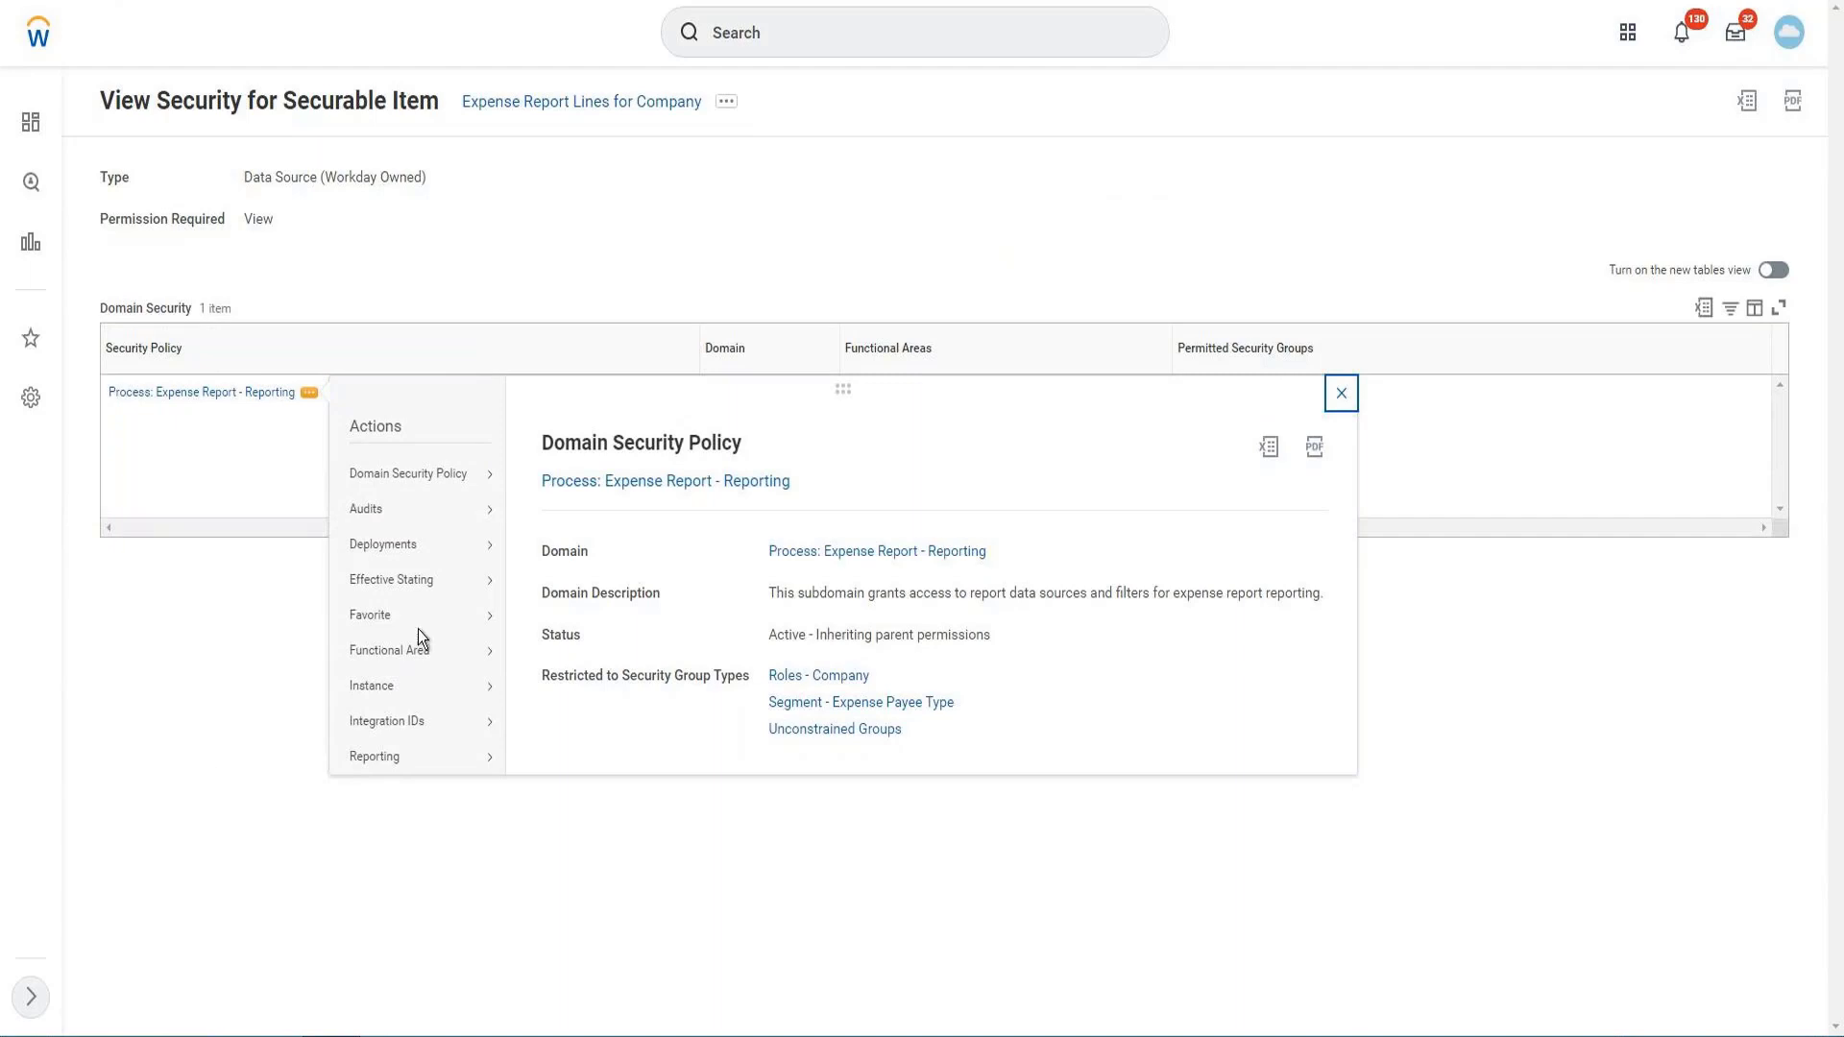
{"action": "mouse_move", "coordinate": [427, 480]}
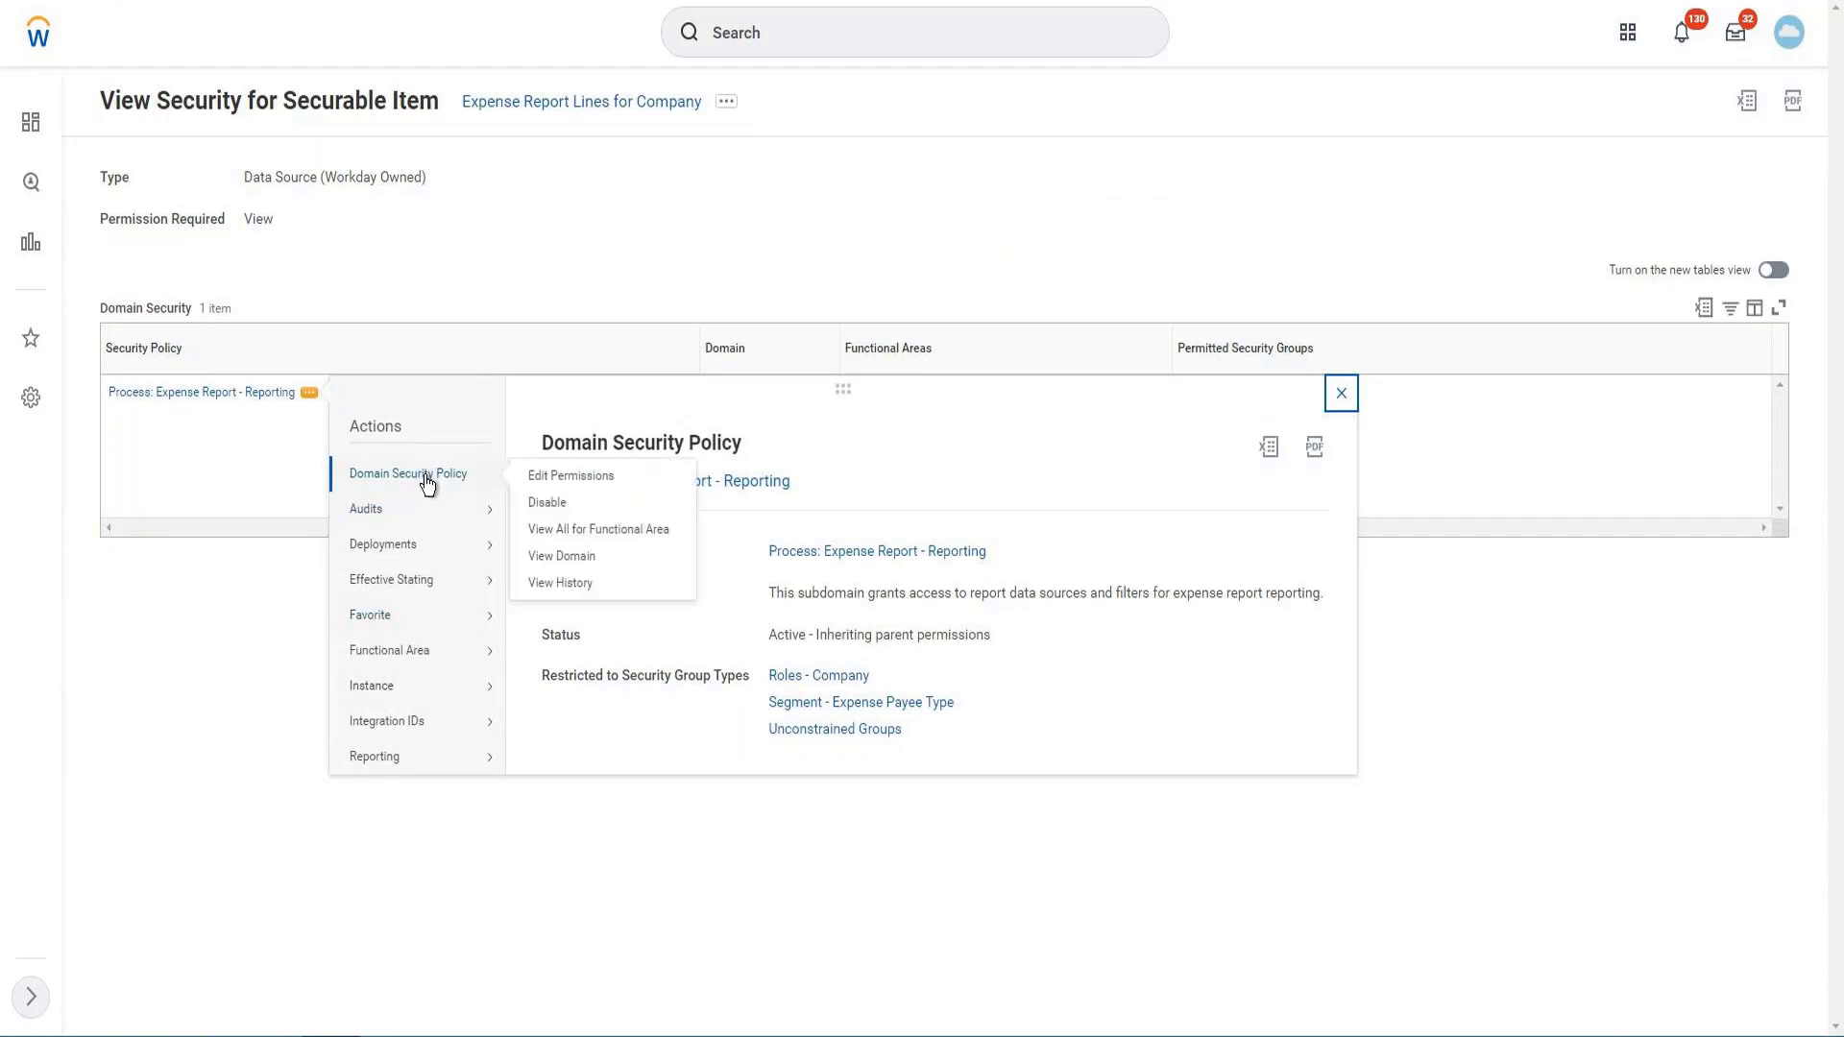
{"action": "left_click", "coordinate": [565, 477]}
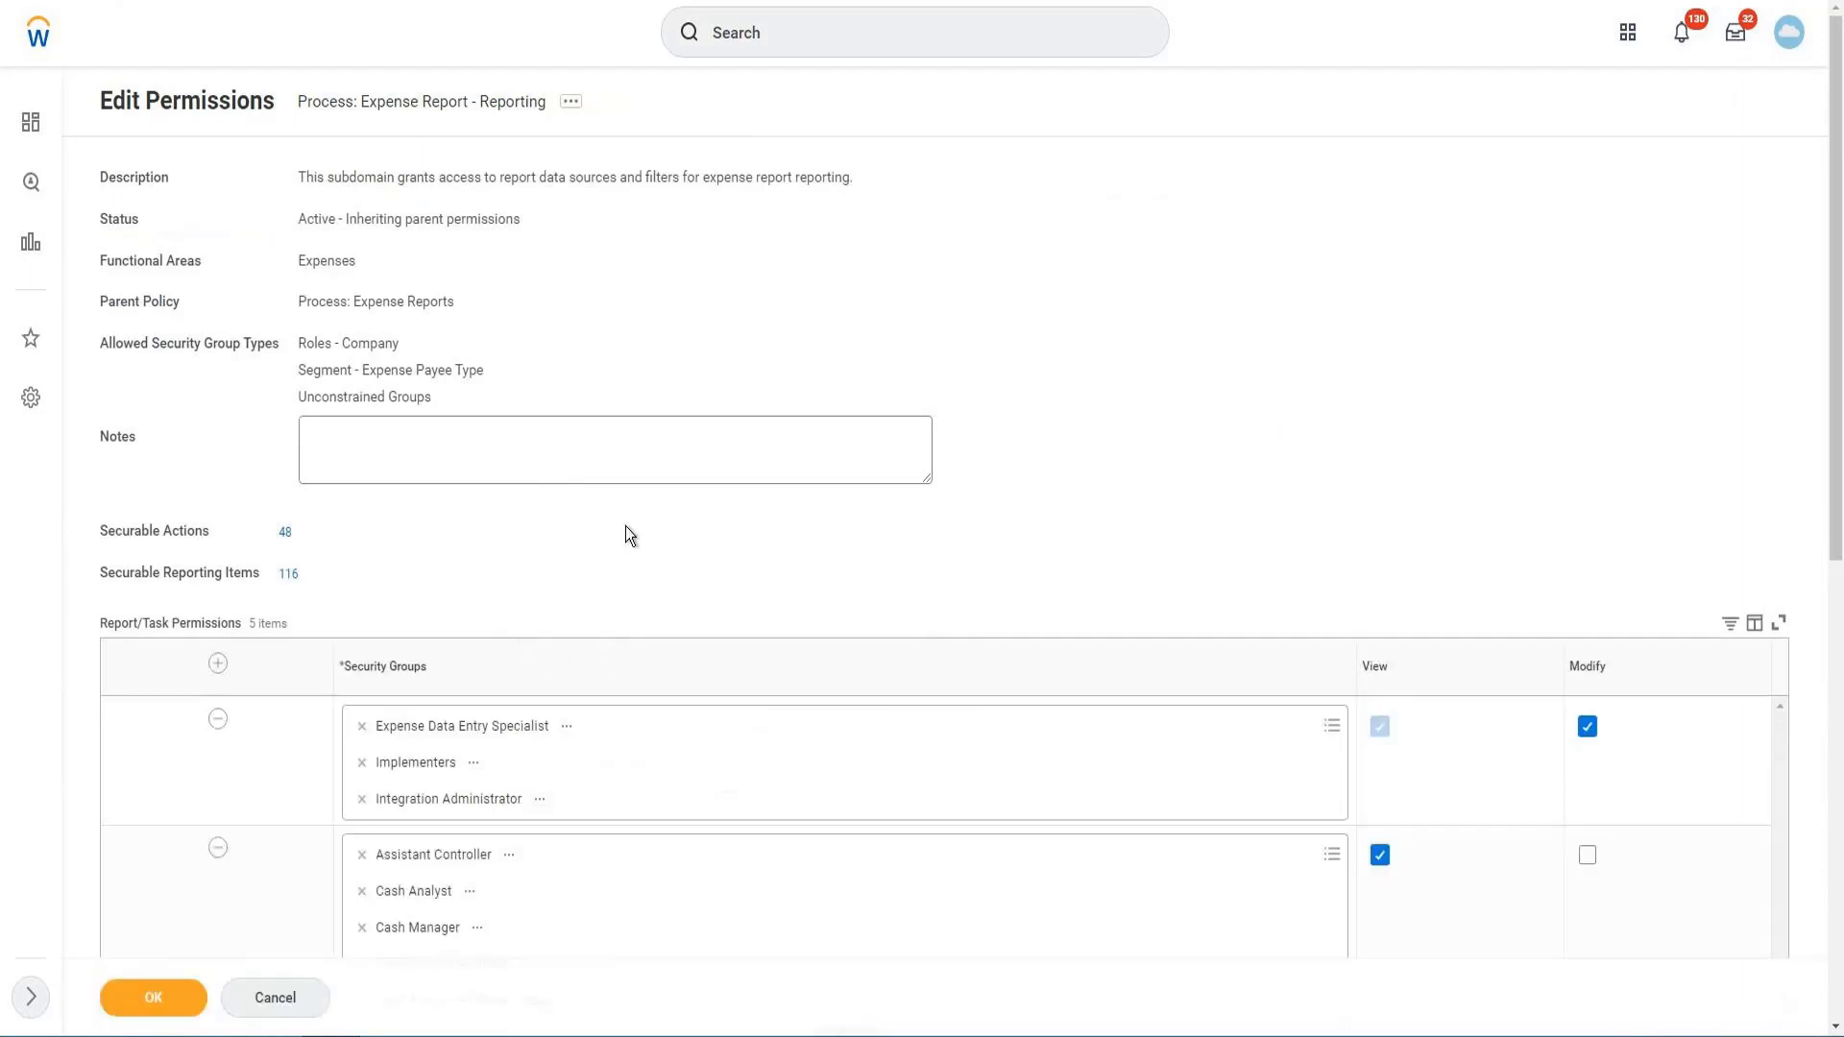
{"action": "scroll", "coordinate": [625, 527], "scroll_direction": "down", "scroll_amount": 1}
{"action": "scroll", "coordinate": [625, 531], "scroll_direction": "down", "scroll_amount": 3}
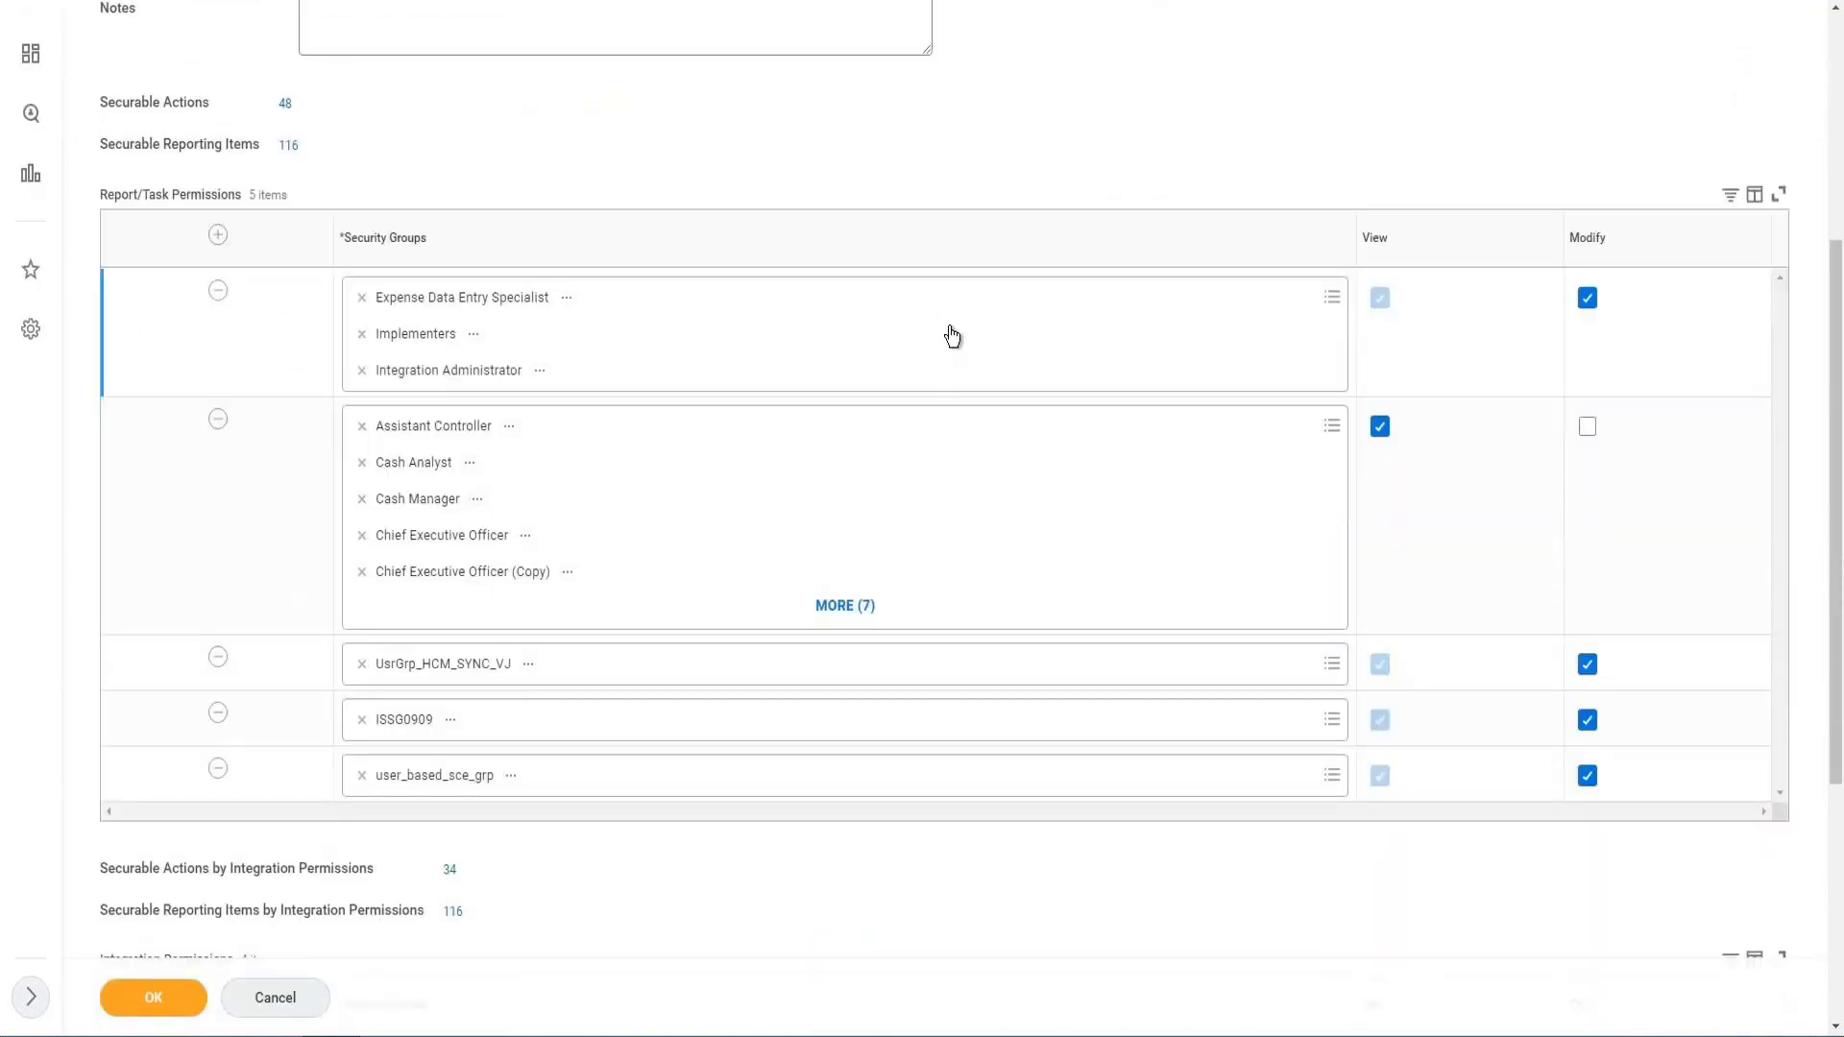
{"action": "left_click", "coordinate": [951, 334]}
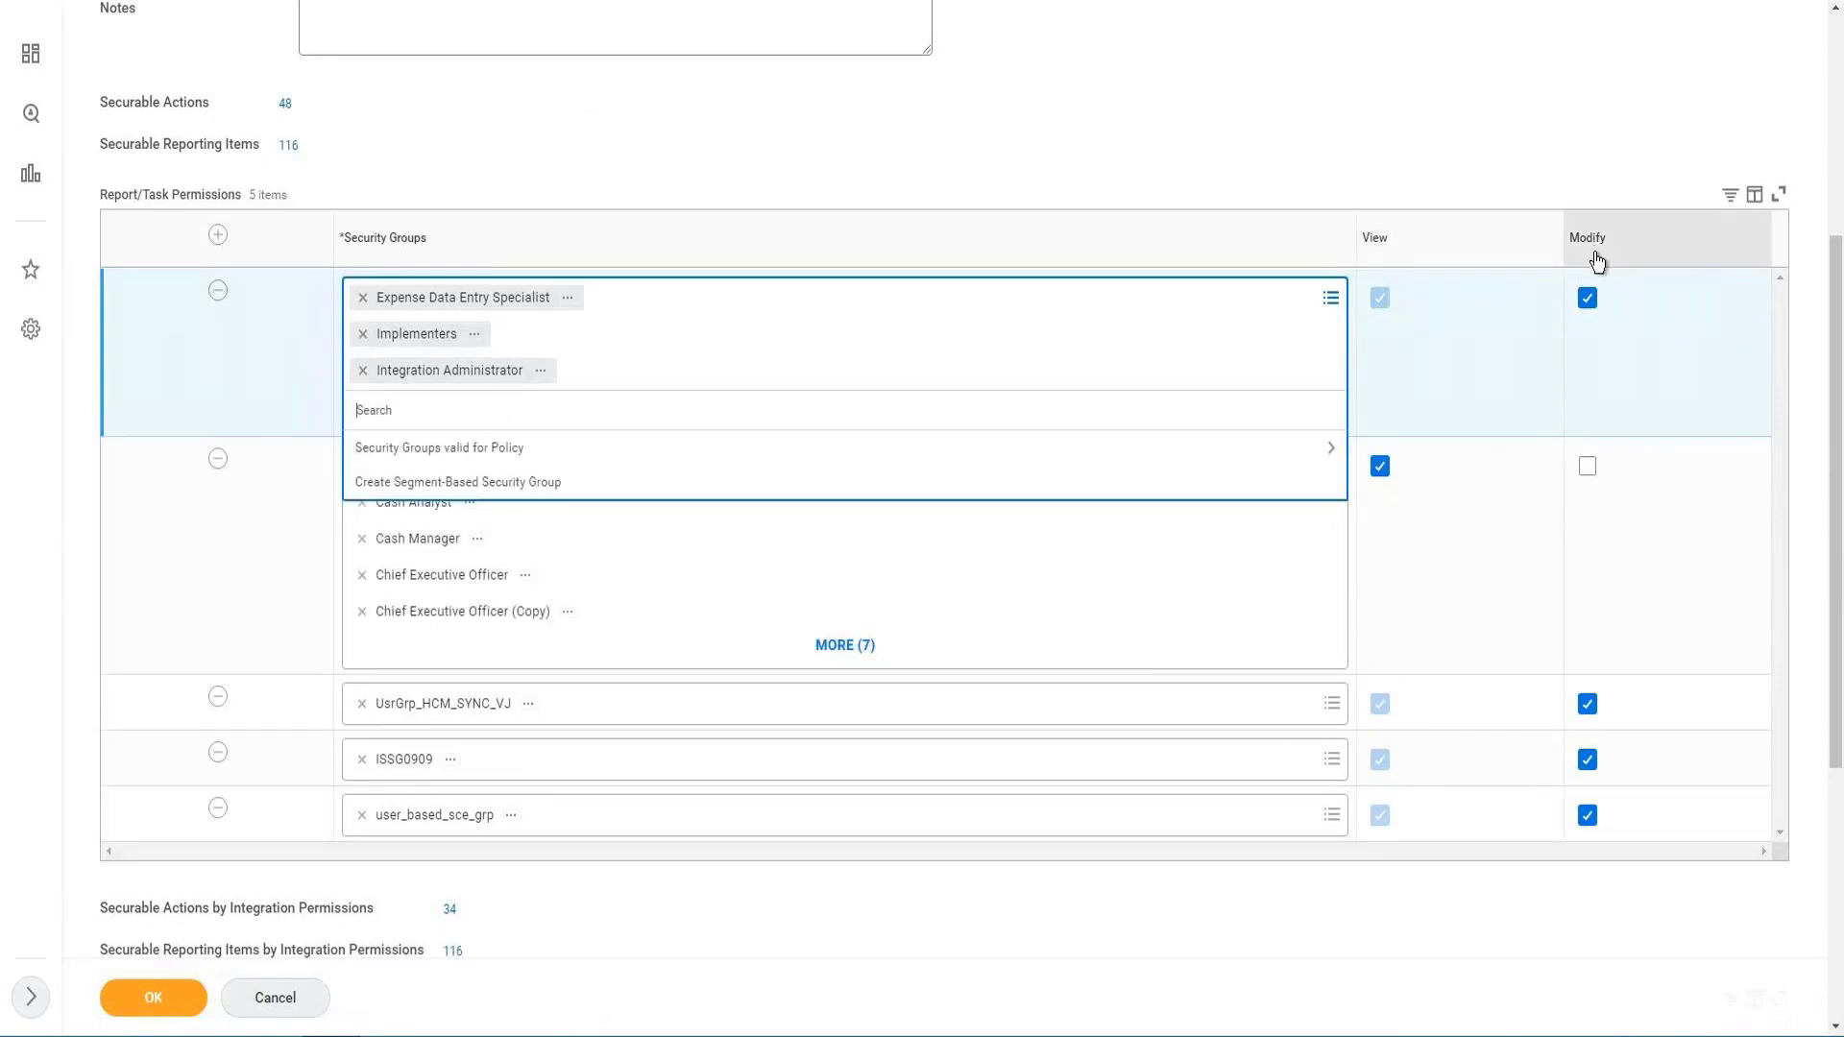
Add the HR Partner_LP security group to the view-only report/task permissions row and save the policy permissions.
{"action": "left_click", "coordinate": [1031, 640]}
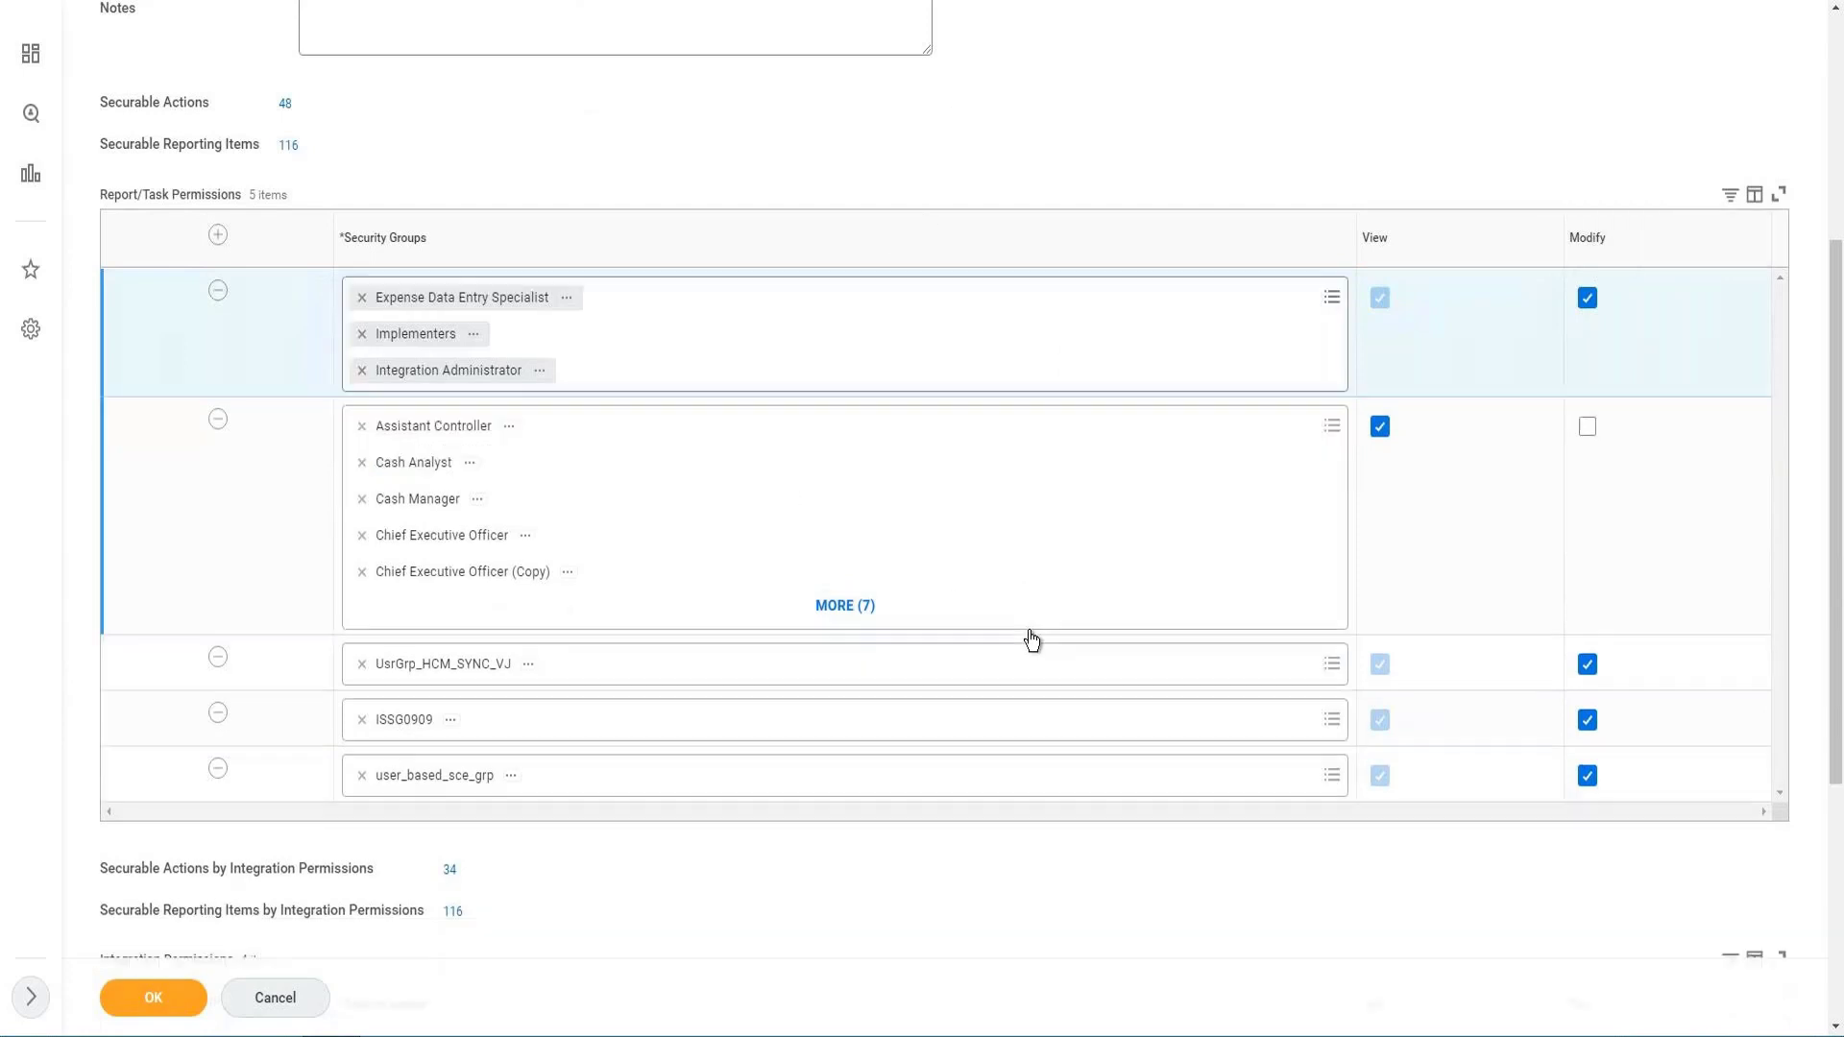
{"action": "left_click", "coordinate": [1042, 515]}
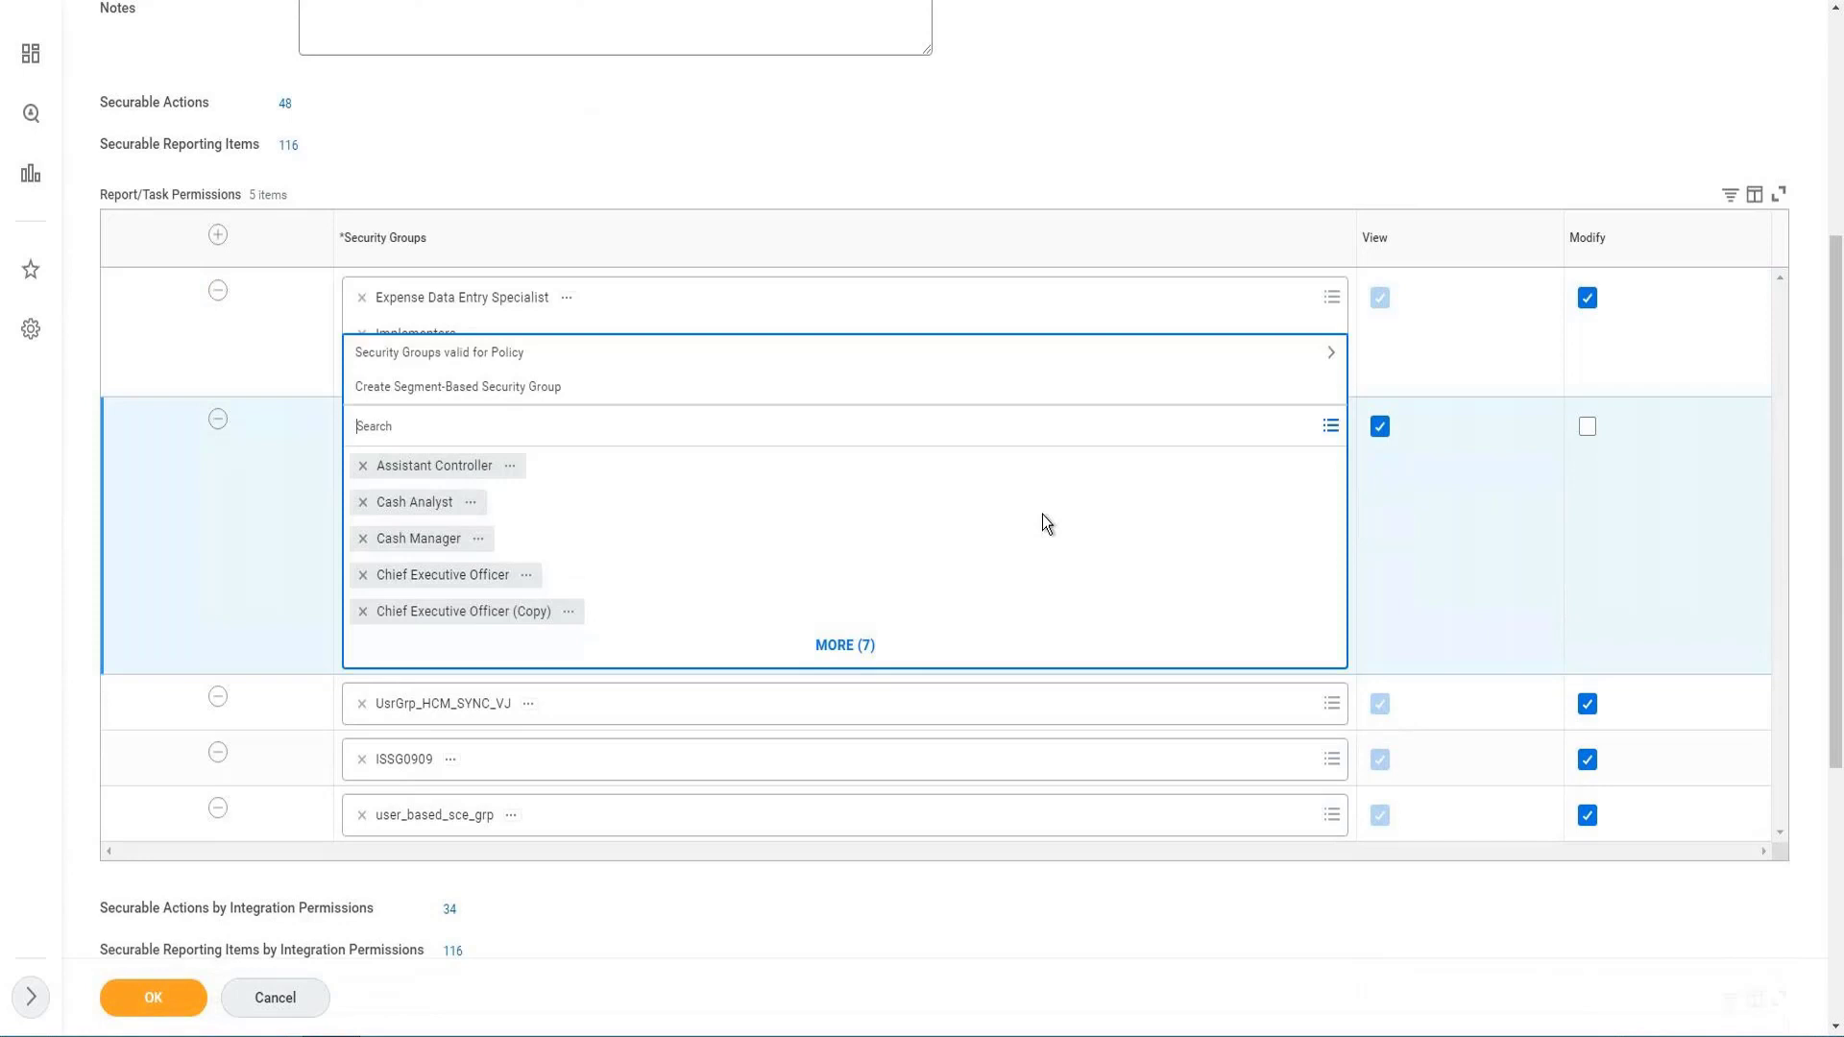
{"action": "type", "text": "hr part"}
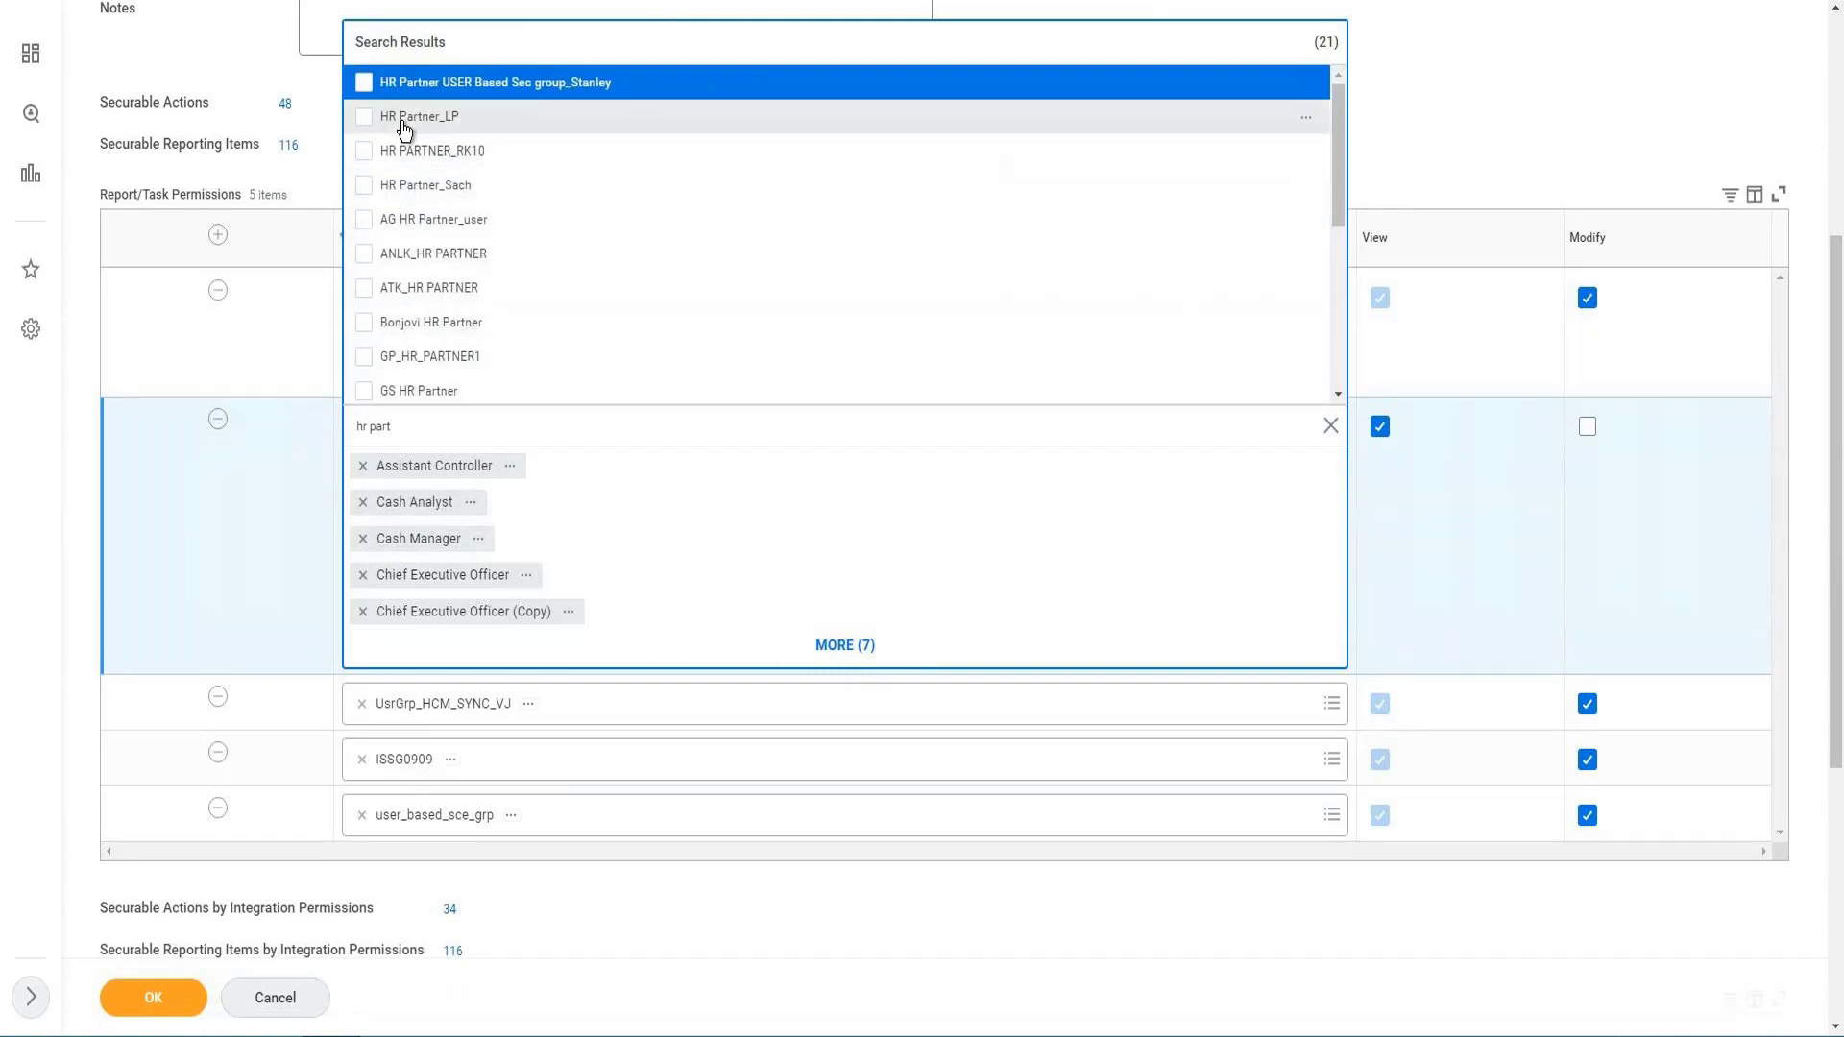
{"action": "left_click", "coordinate": [499, 132]}
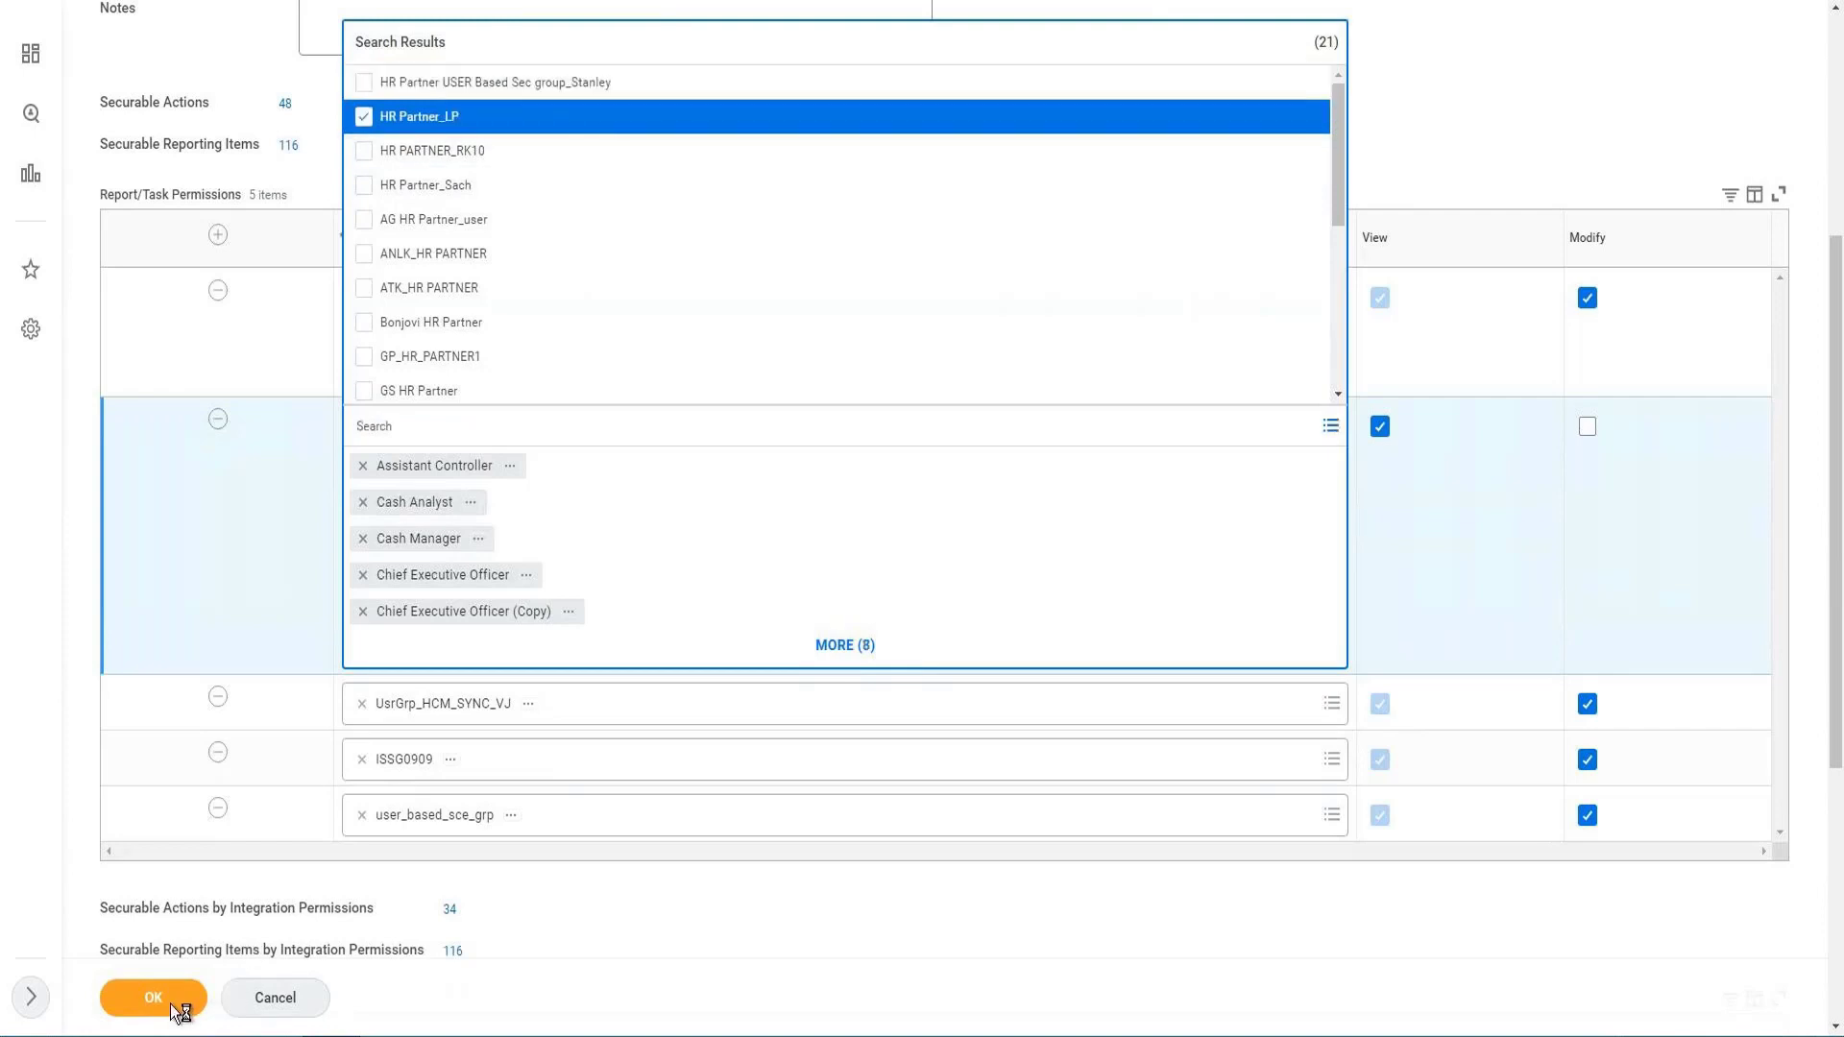
{"action": "left_click", "coordinate": [1137, 505]}
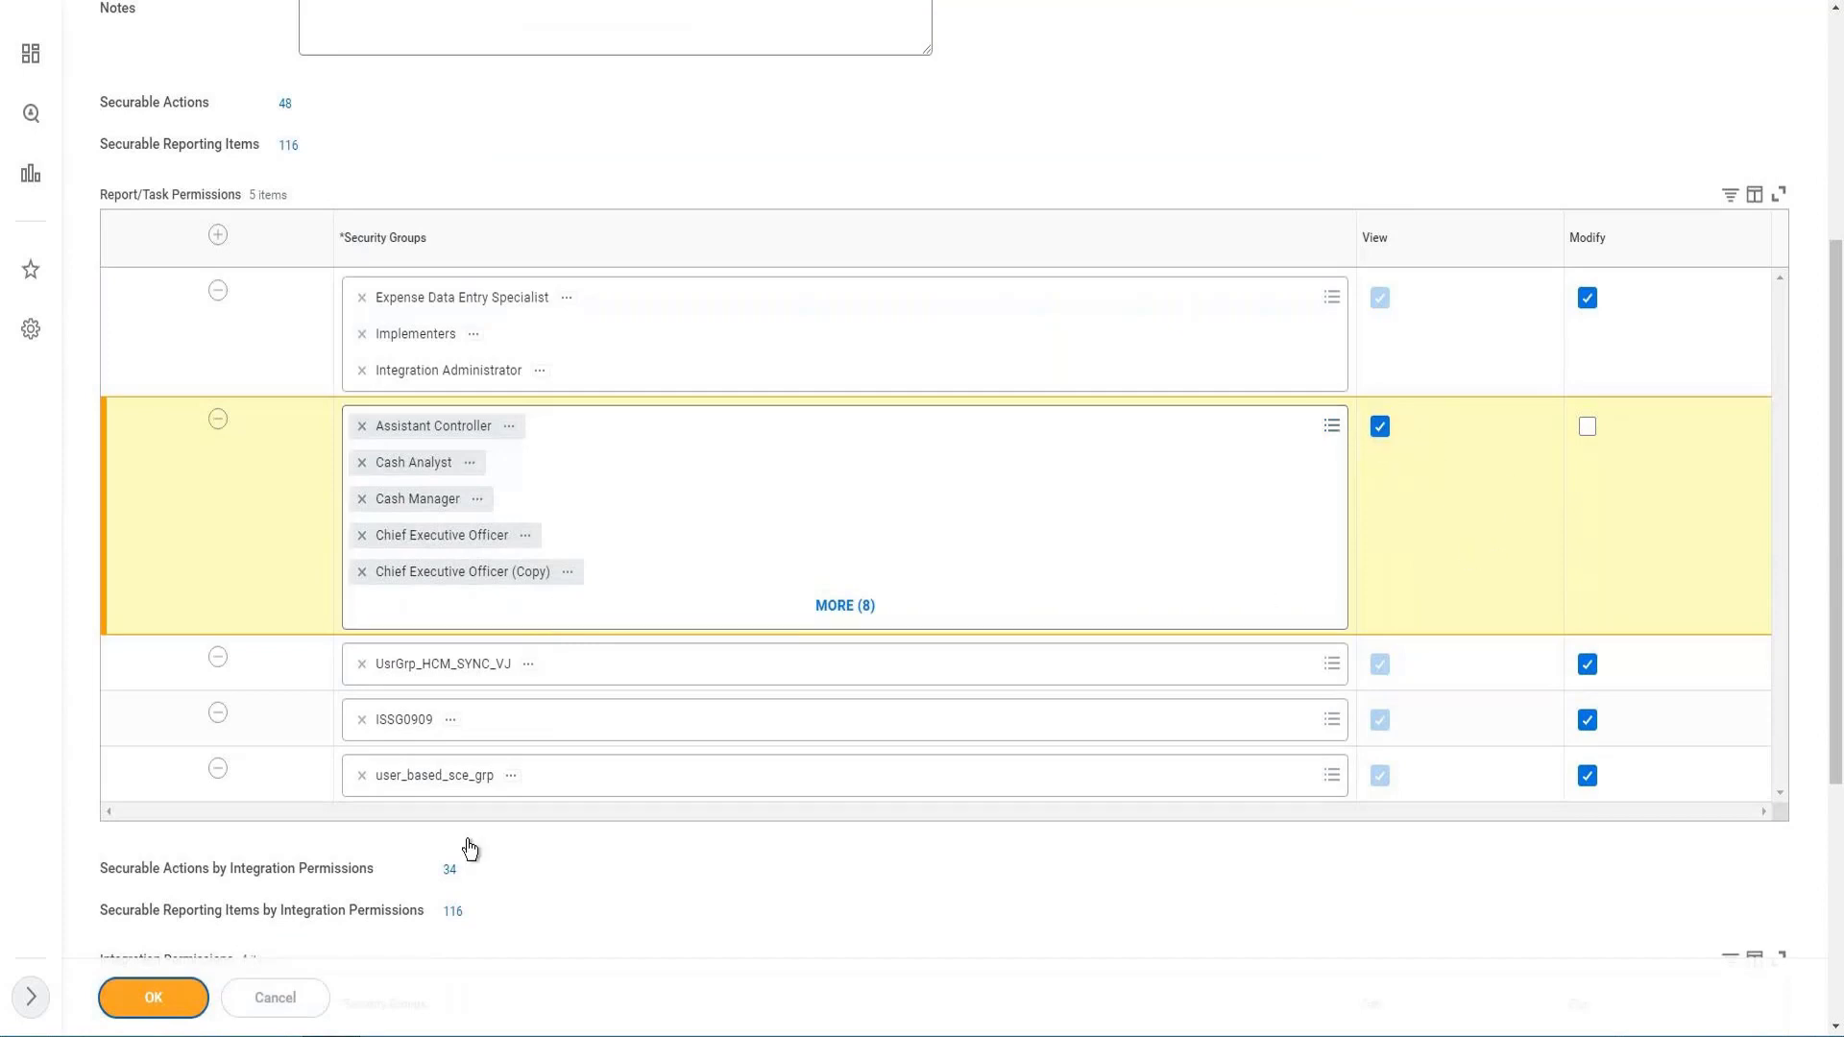
{"action": "left_click", "coordinate": [151, 998]}
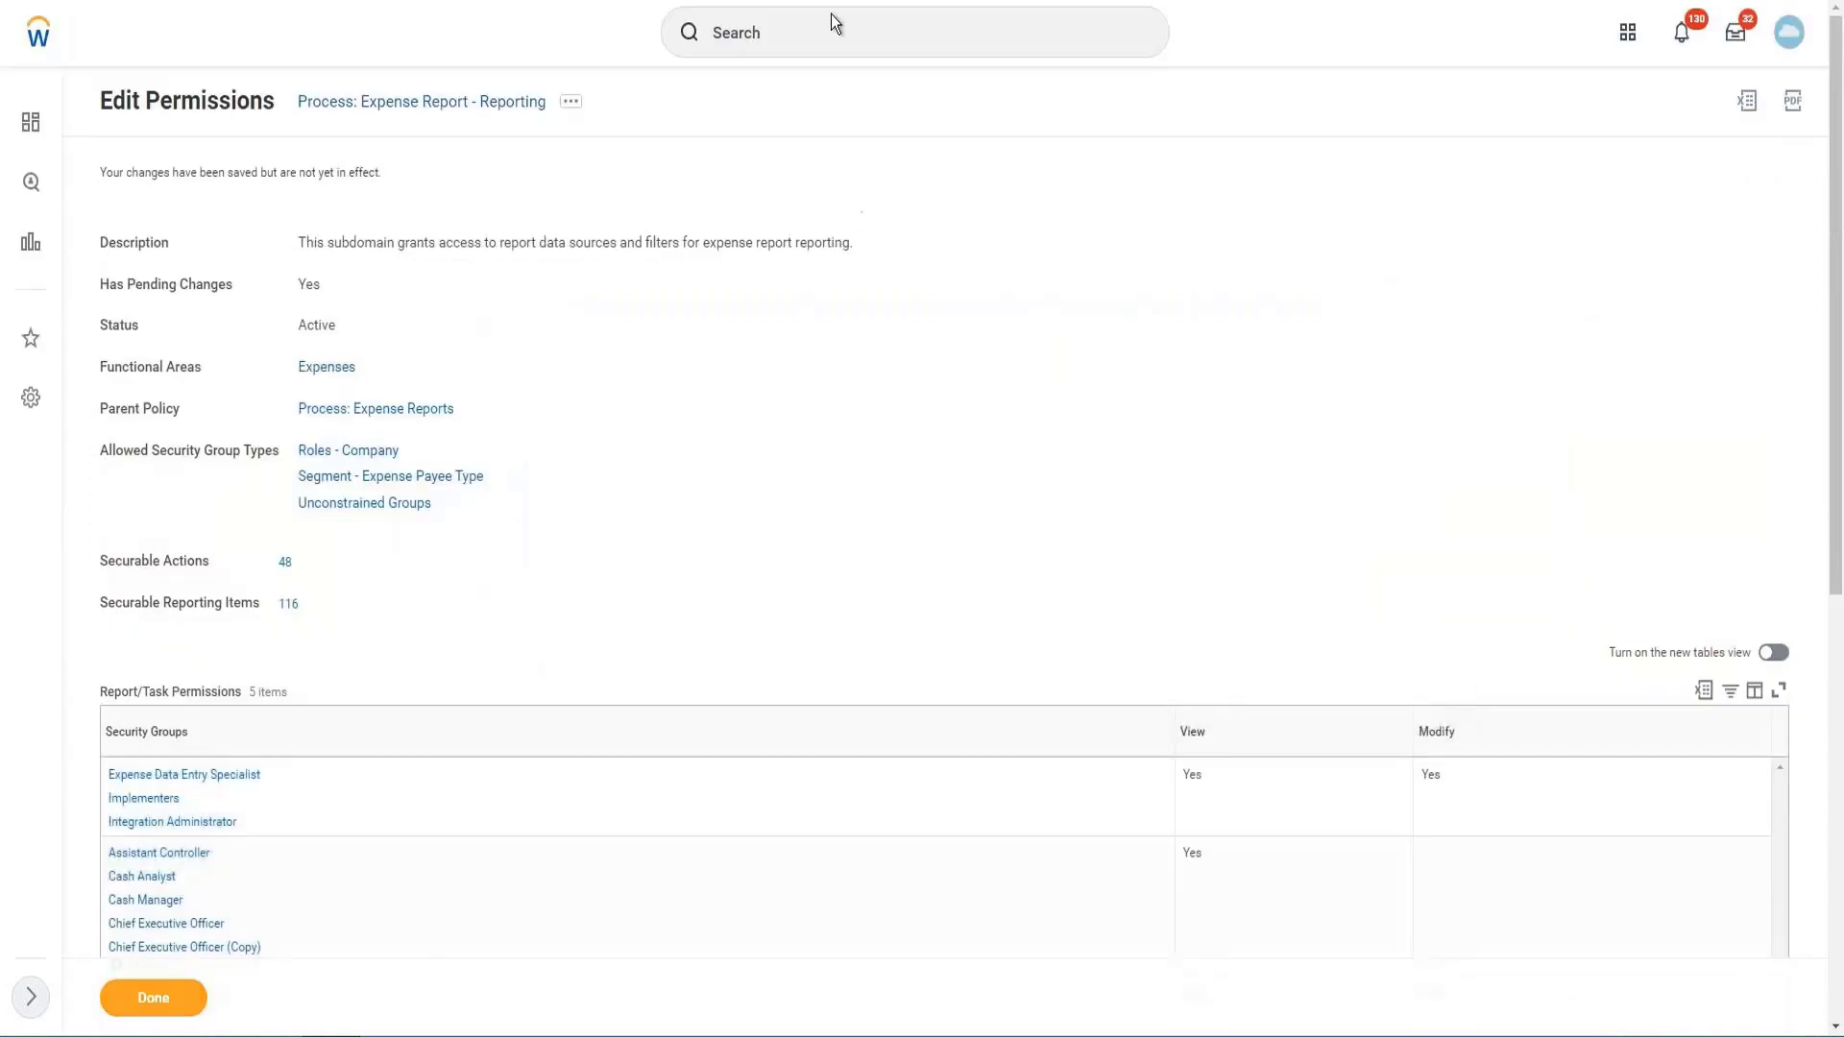
Find and open the Activate Pending Security Policy Changes task.
{"action": "left_click", "coordinate": [821, 39]}
{"action": "type", "text": "A"}
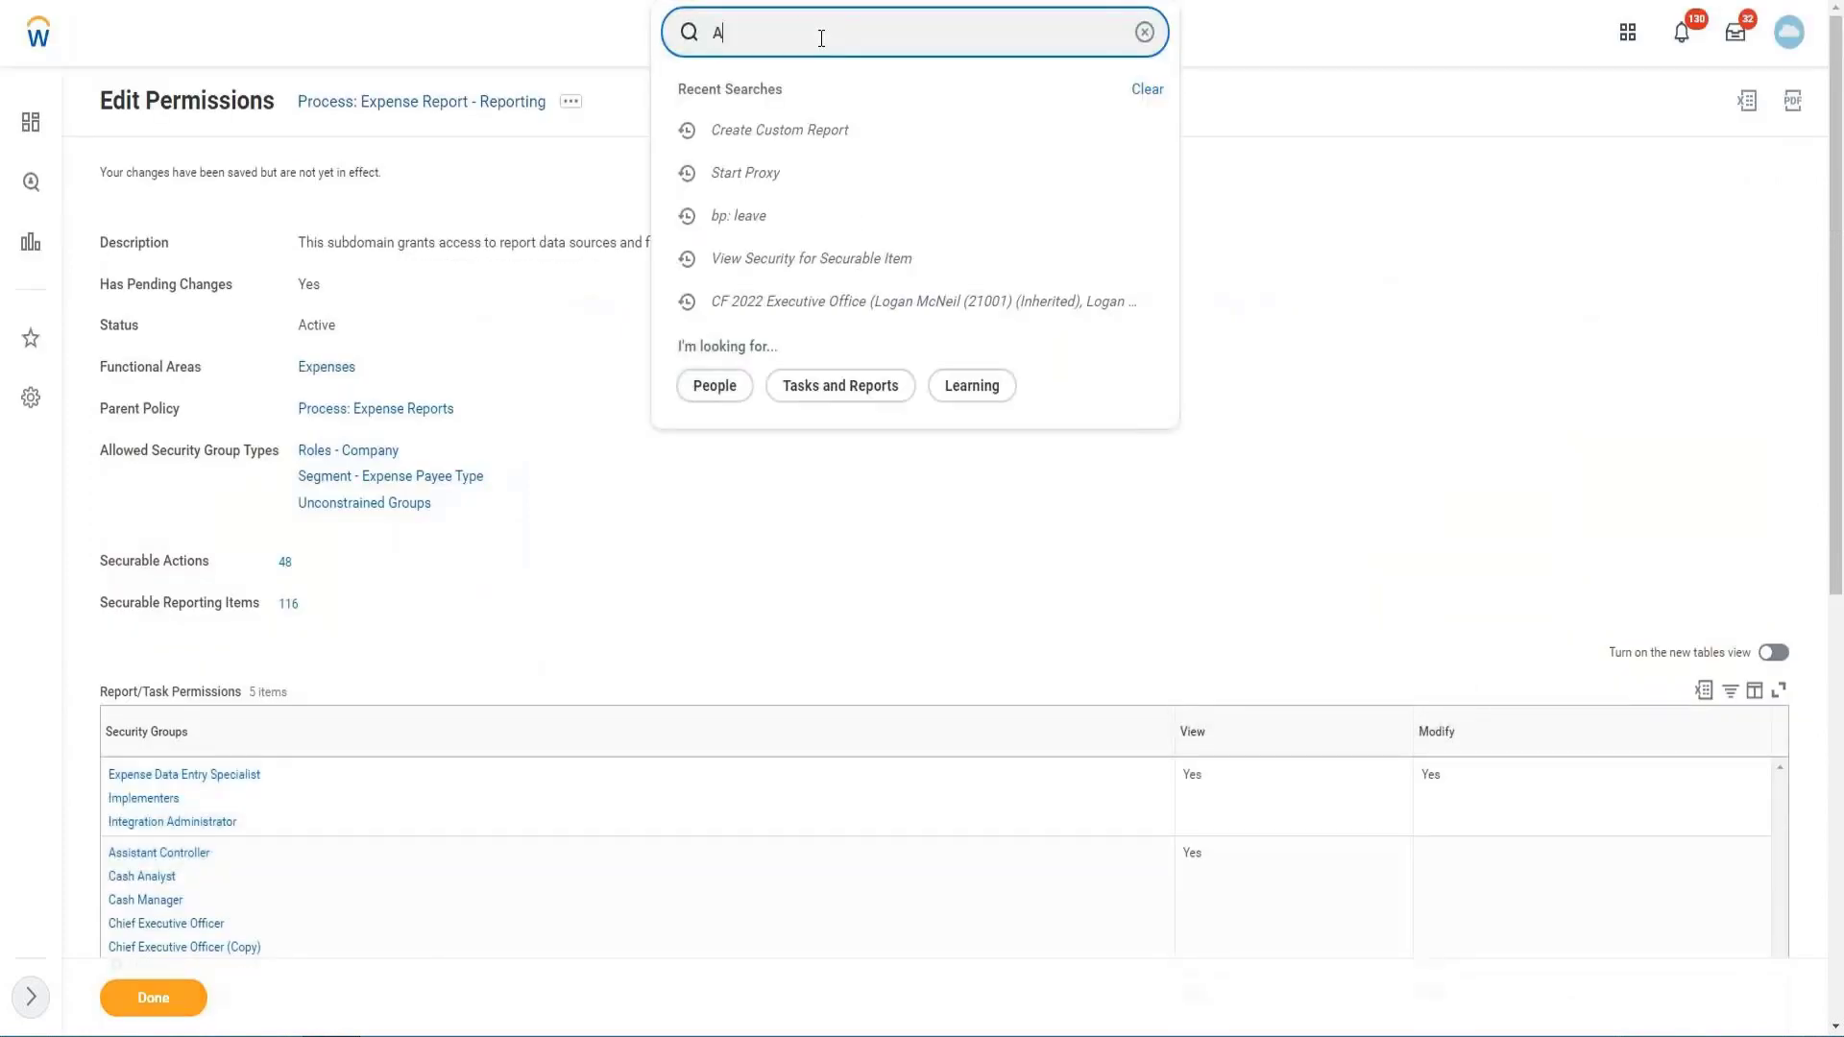
{"action": "type", "text": "ctiv"}
{"action": "key", "text": "BackSpace"}
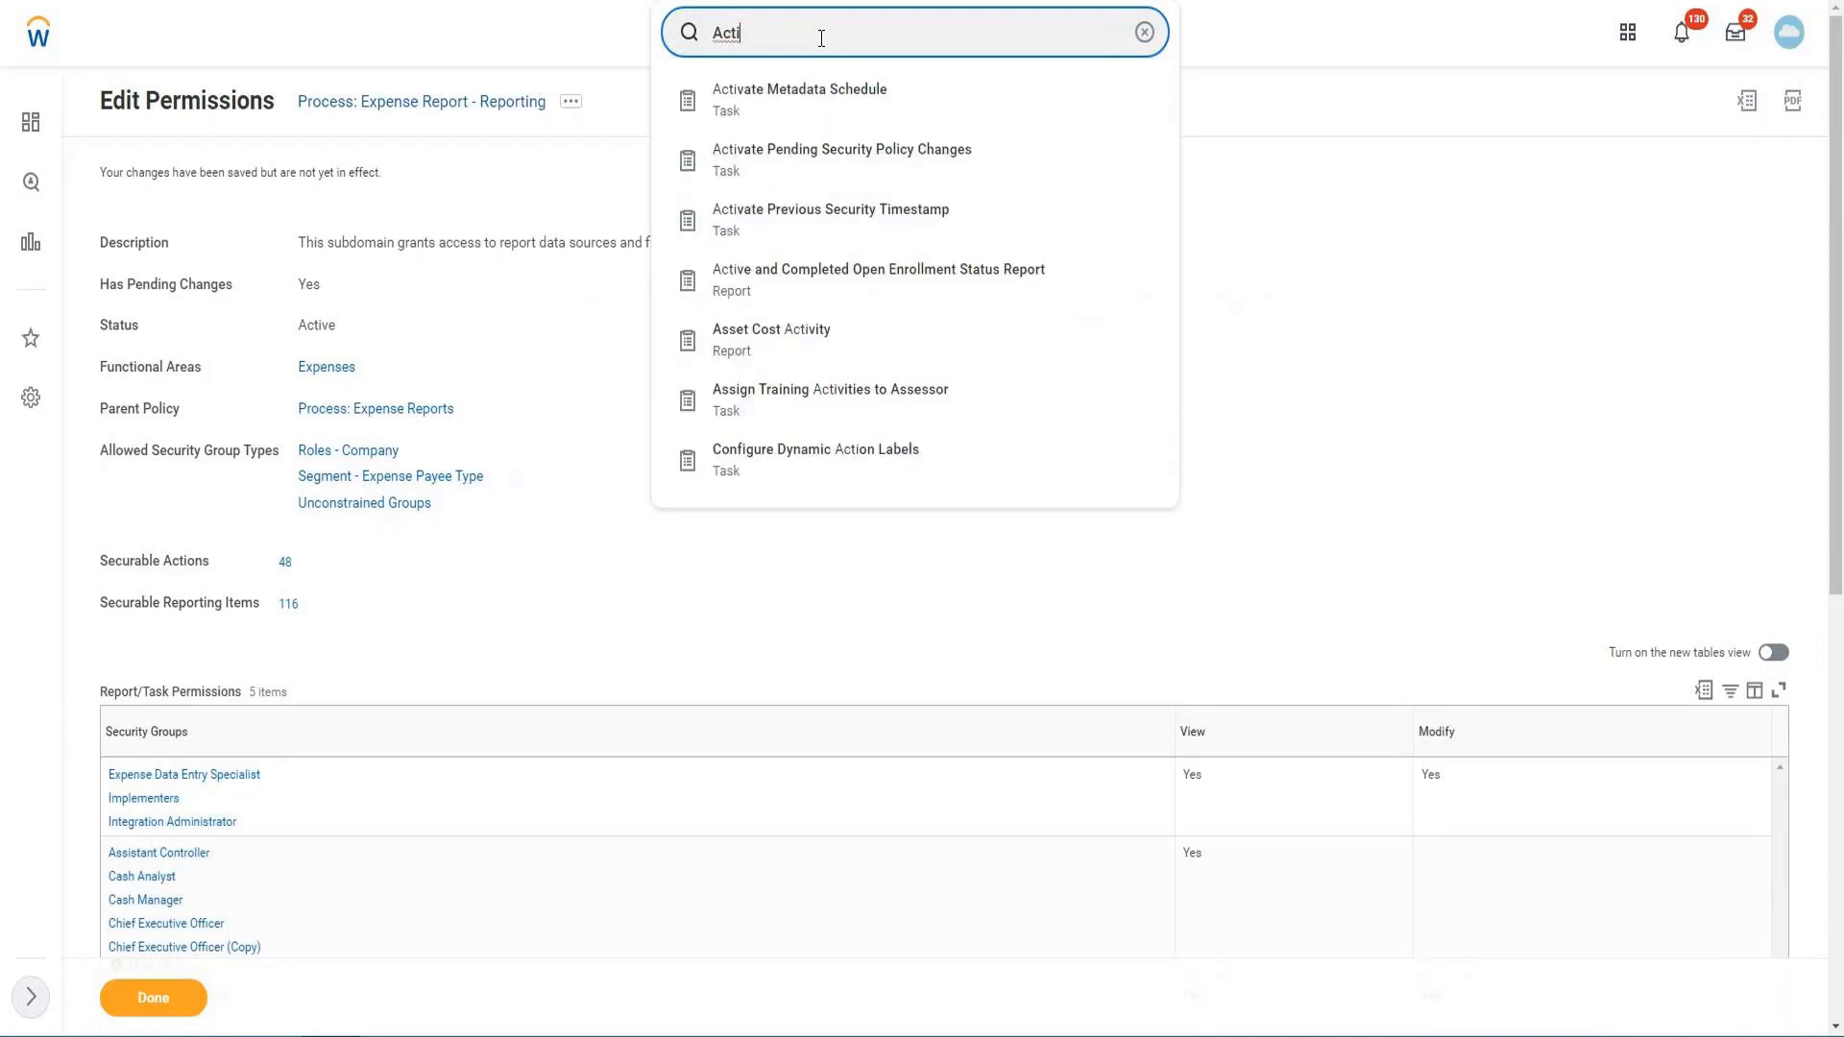
{"action": "key", "text": "Down"}
{"action": "key", "text": "Down"}
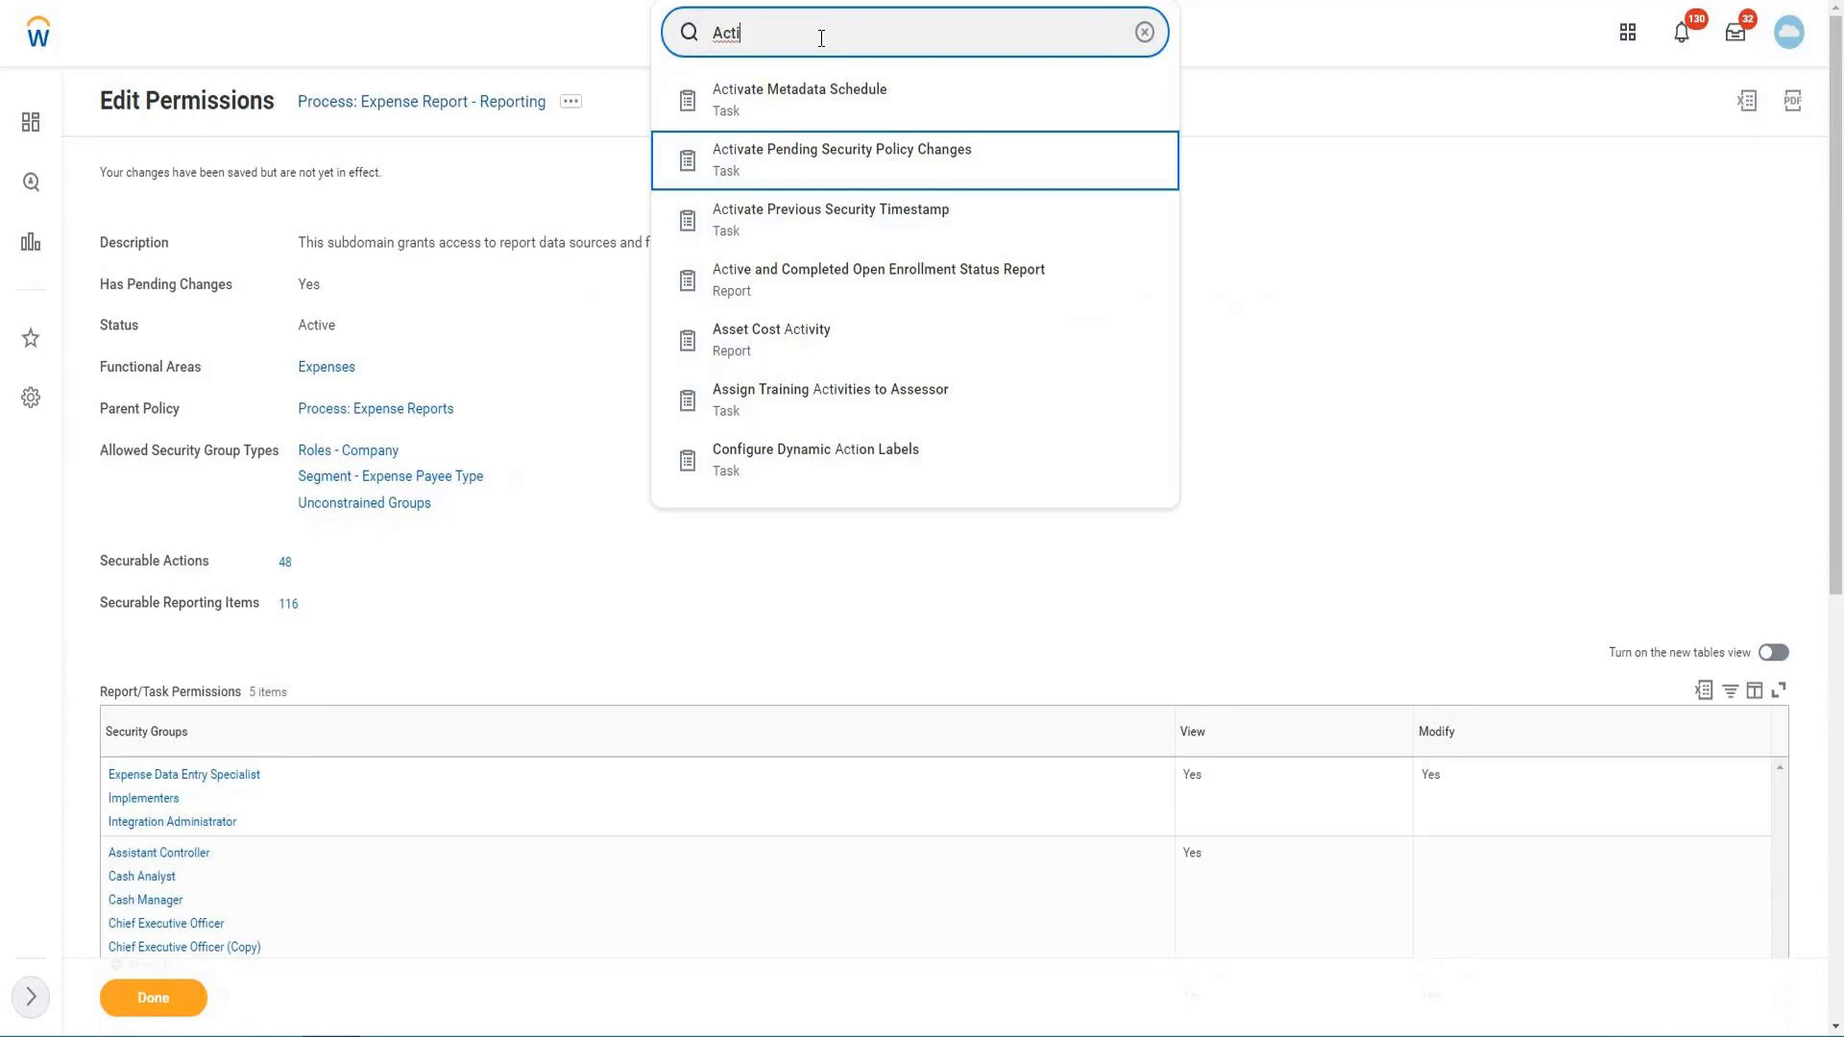
{"action": "key", "text": "Return"}
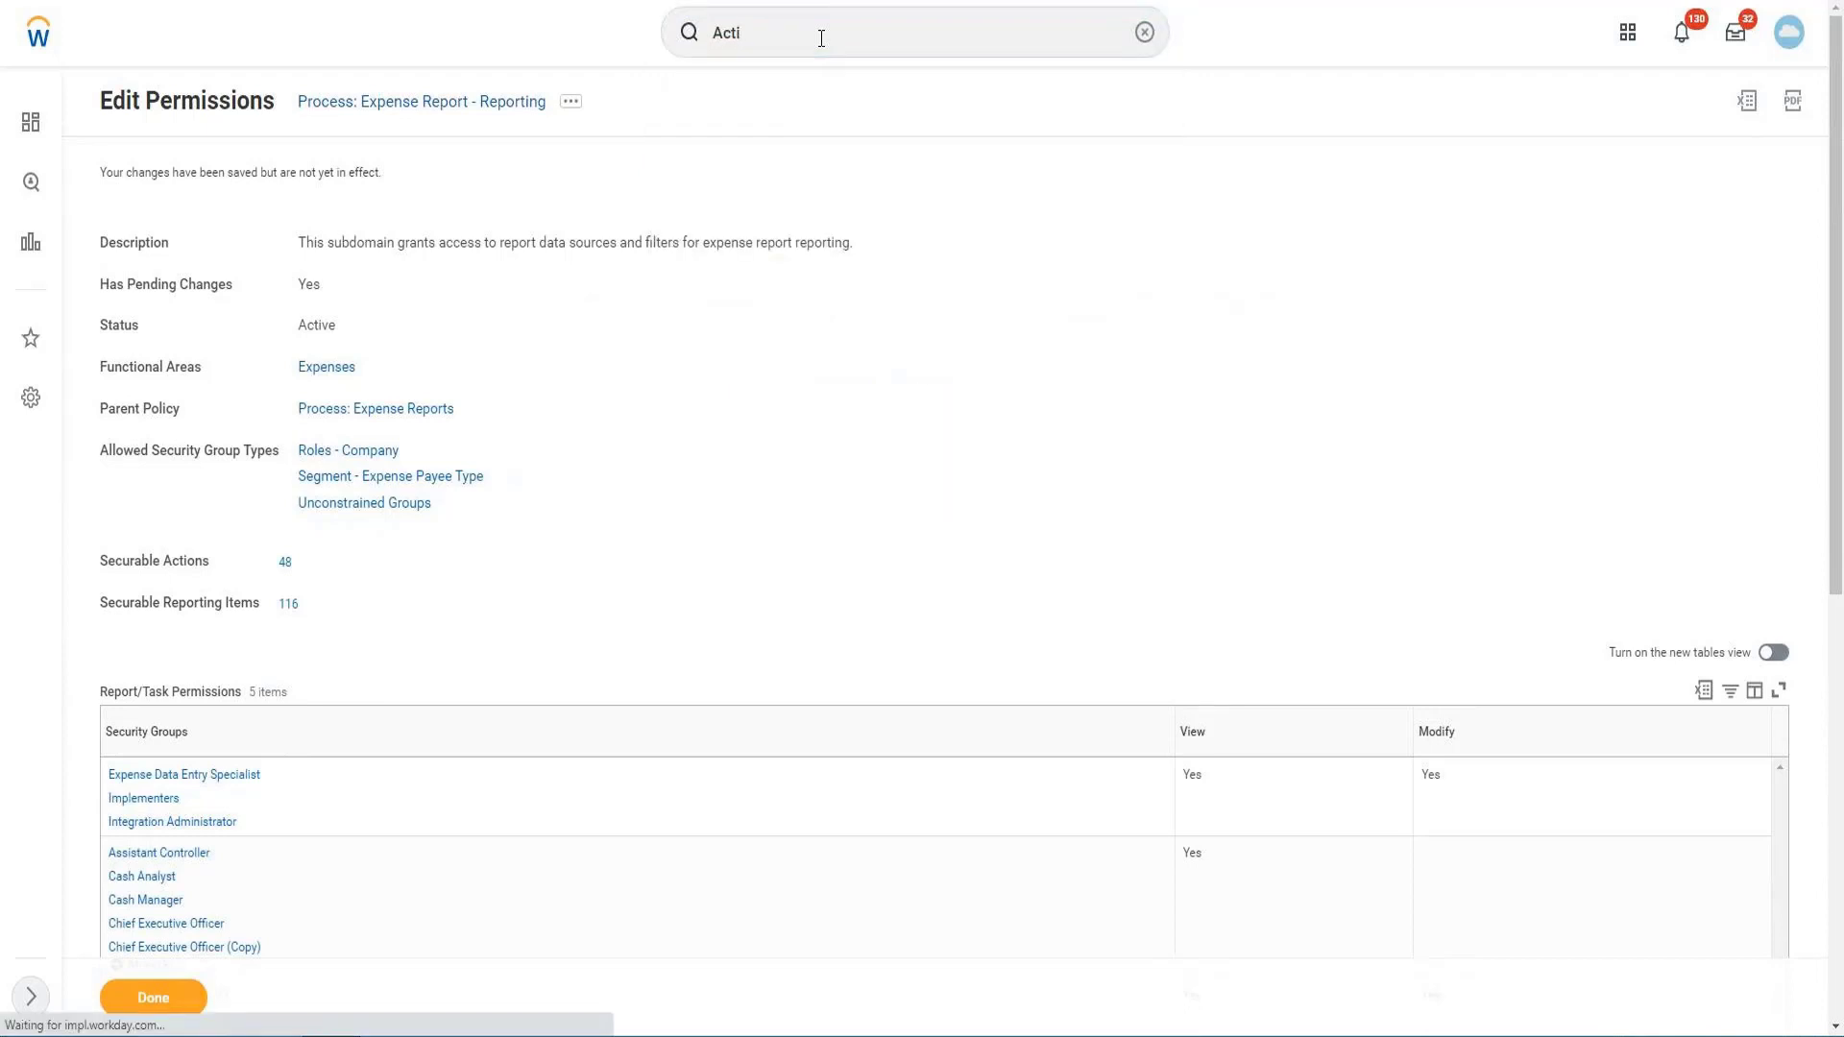
Activate all pending security policy changes with the comment "a" and confirm the activation.
{"action": "left_click", "coordinate": [494, 382]}
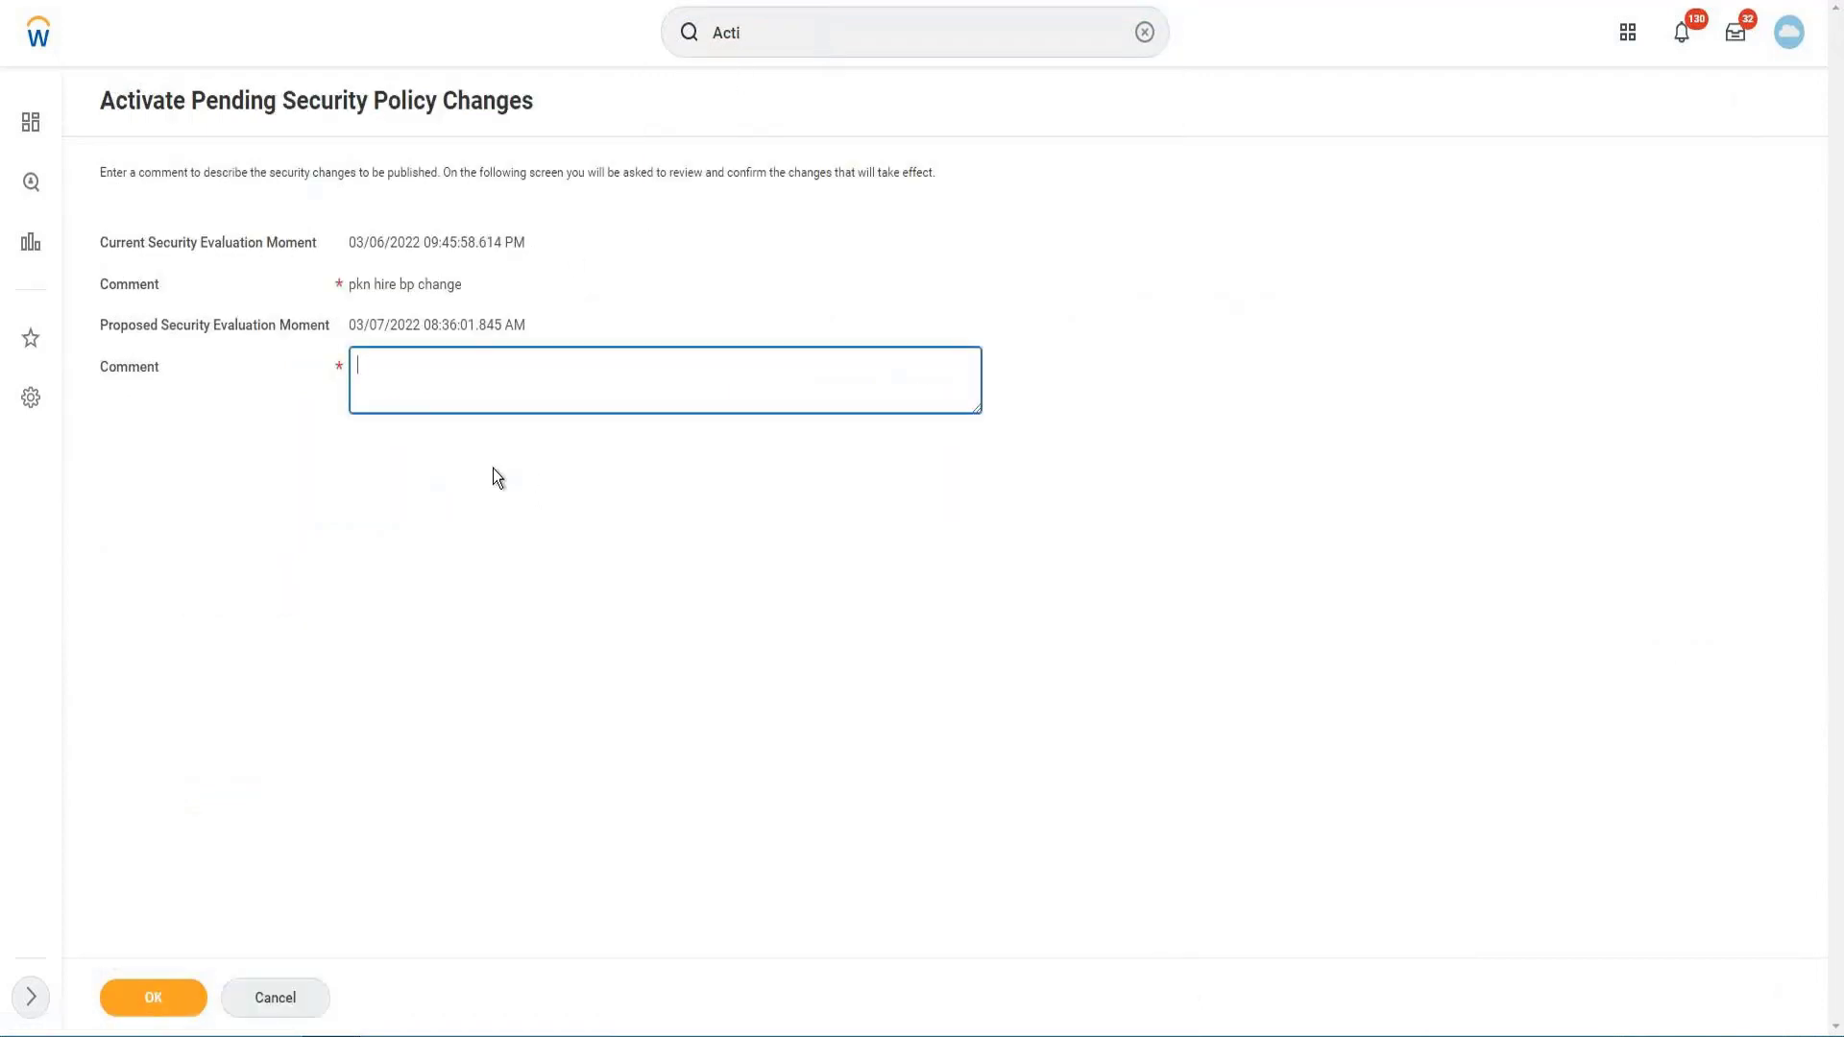
{"action": "type", "text": "a"}
{"action": "left_click", "coordinate": [181, 995]}
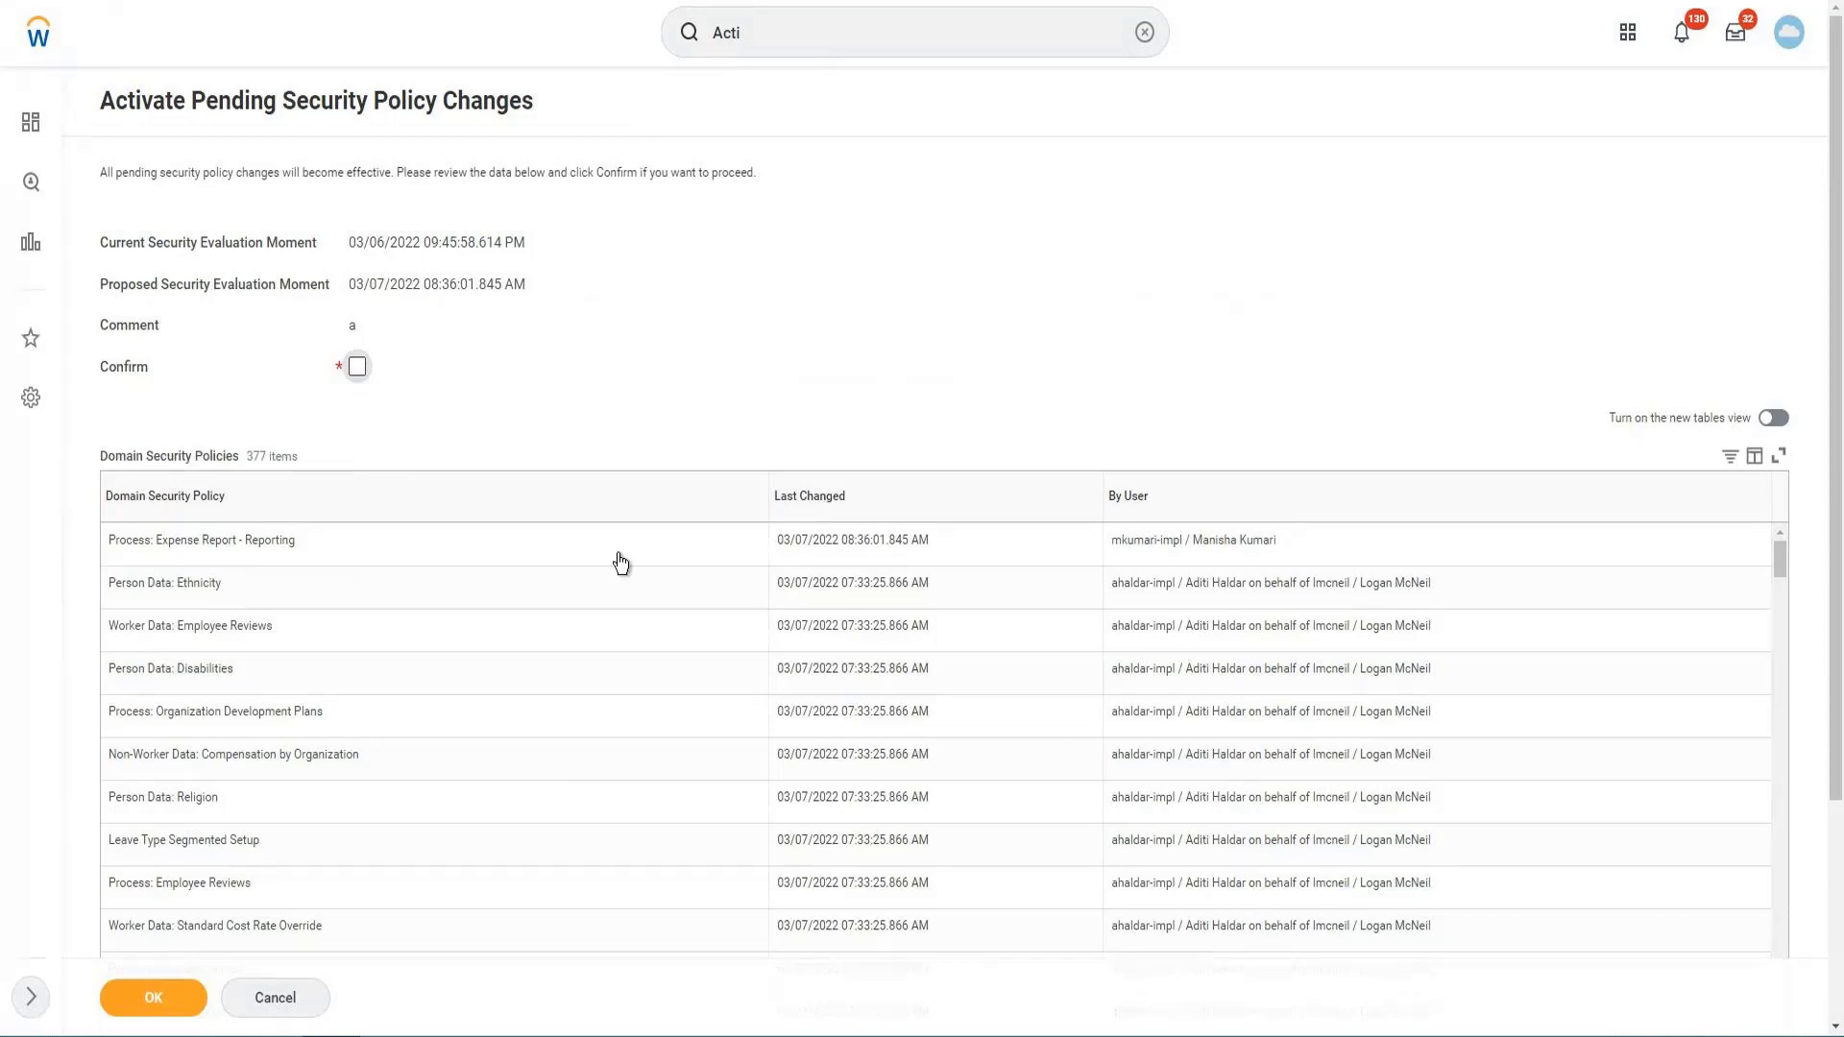
{"action": "key", "text": "space"}
{"action": "left_click", "coordinate": [156, 998]}
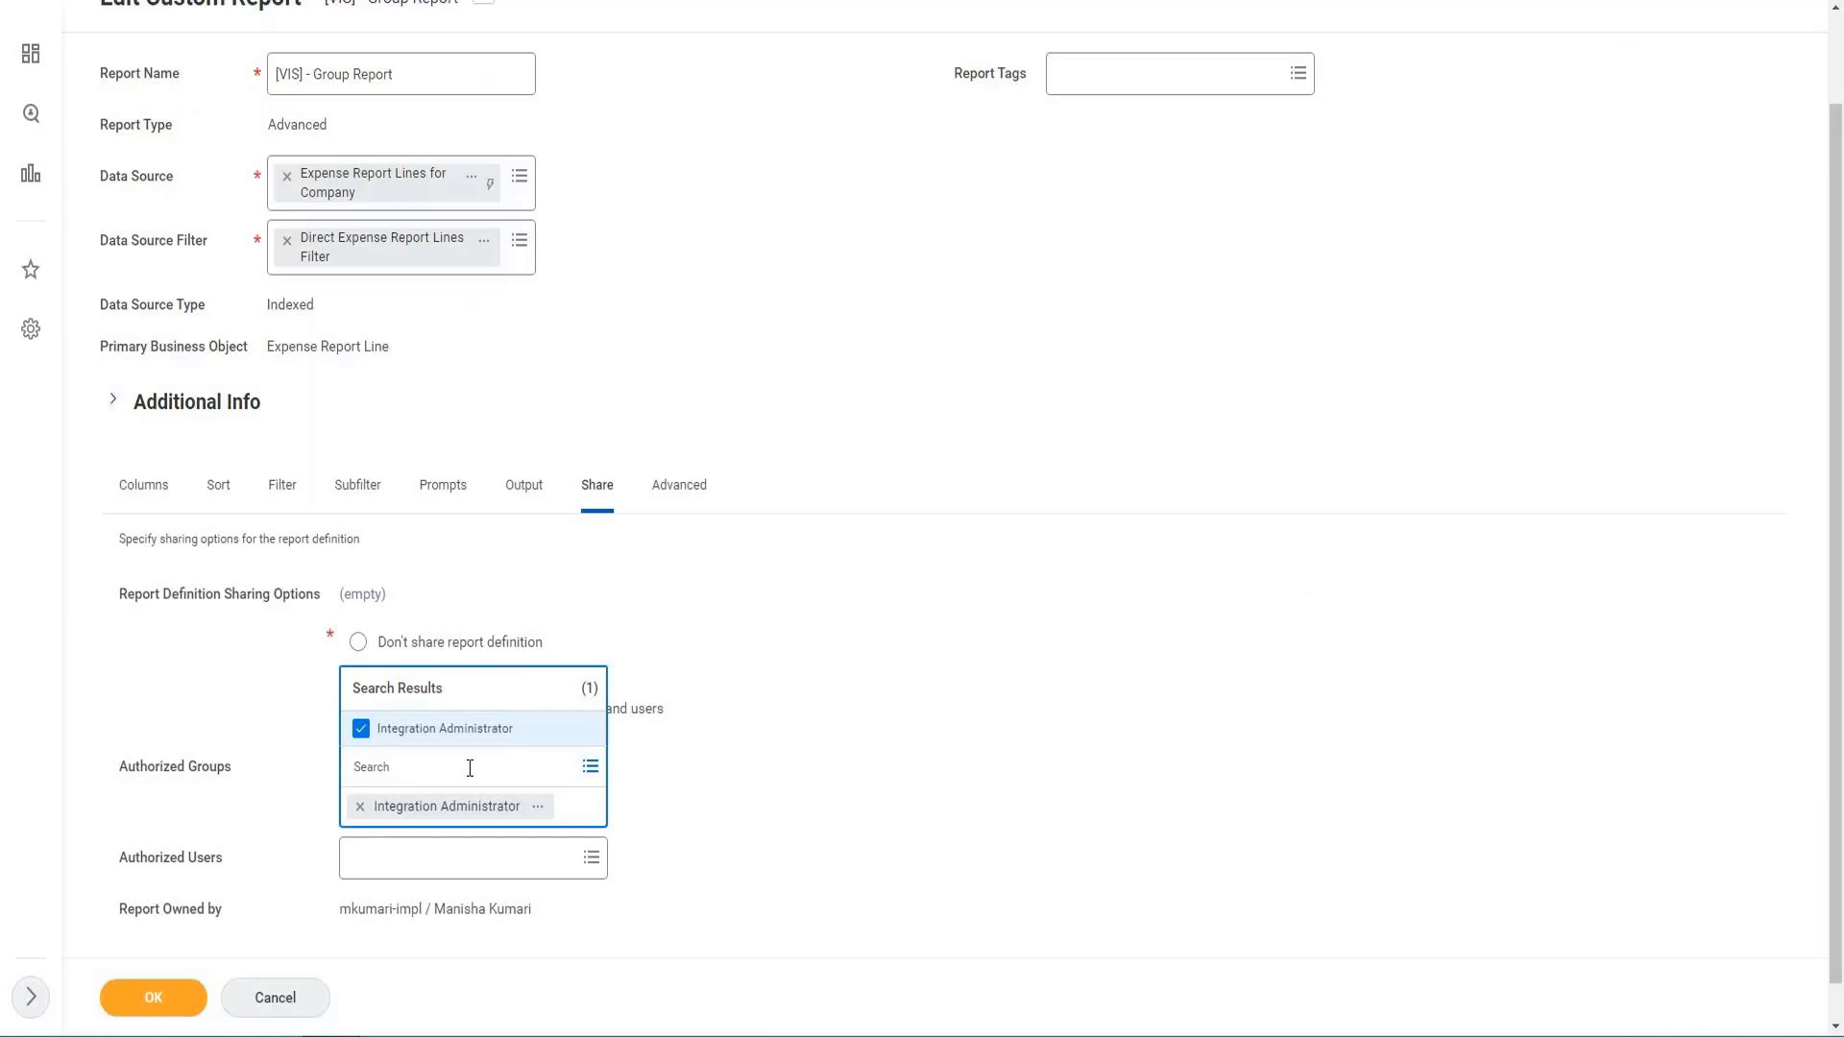
Add HR Partner_LP to the authorized groups of the "[VIS] - Group Report" report.
{"action": "type", "text": "hr part"}
{"action": "key", "text": "Return"}
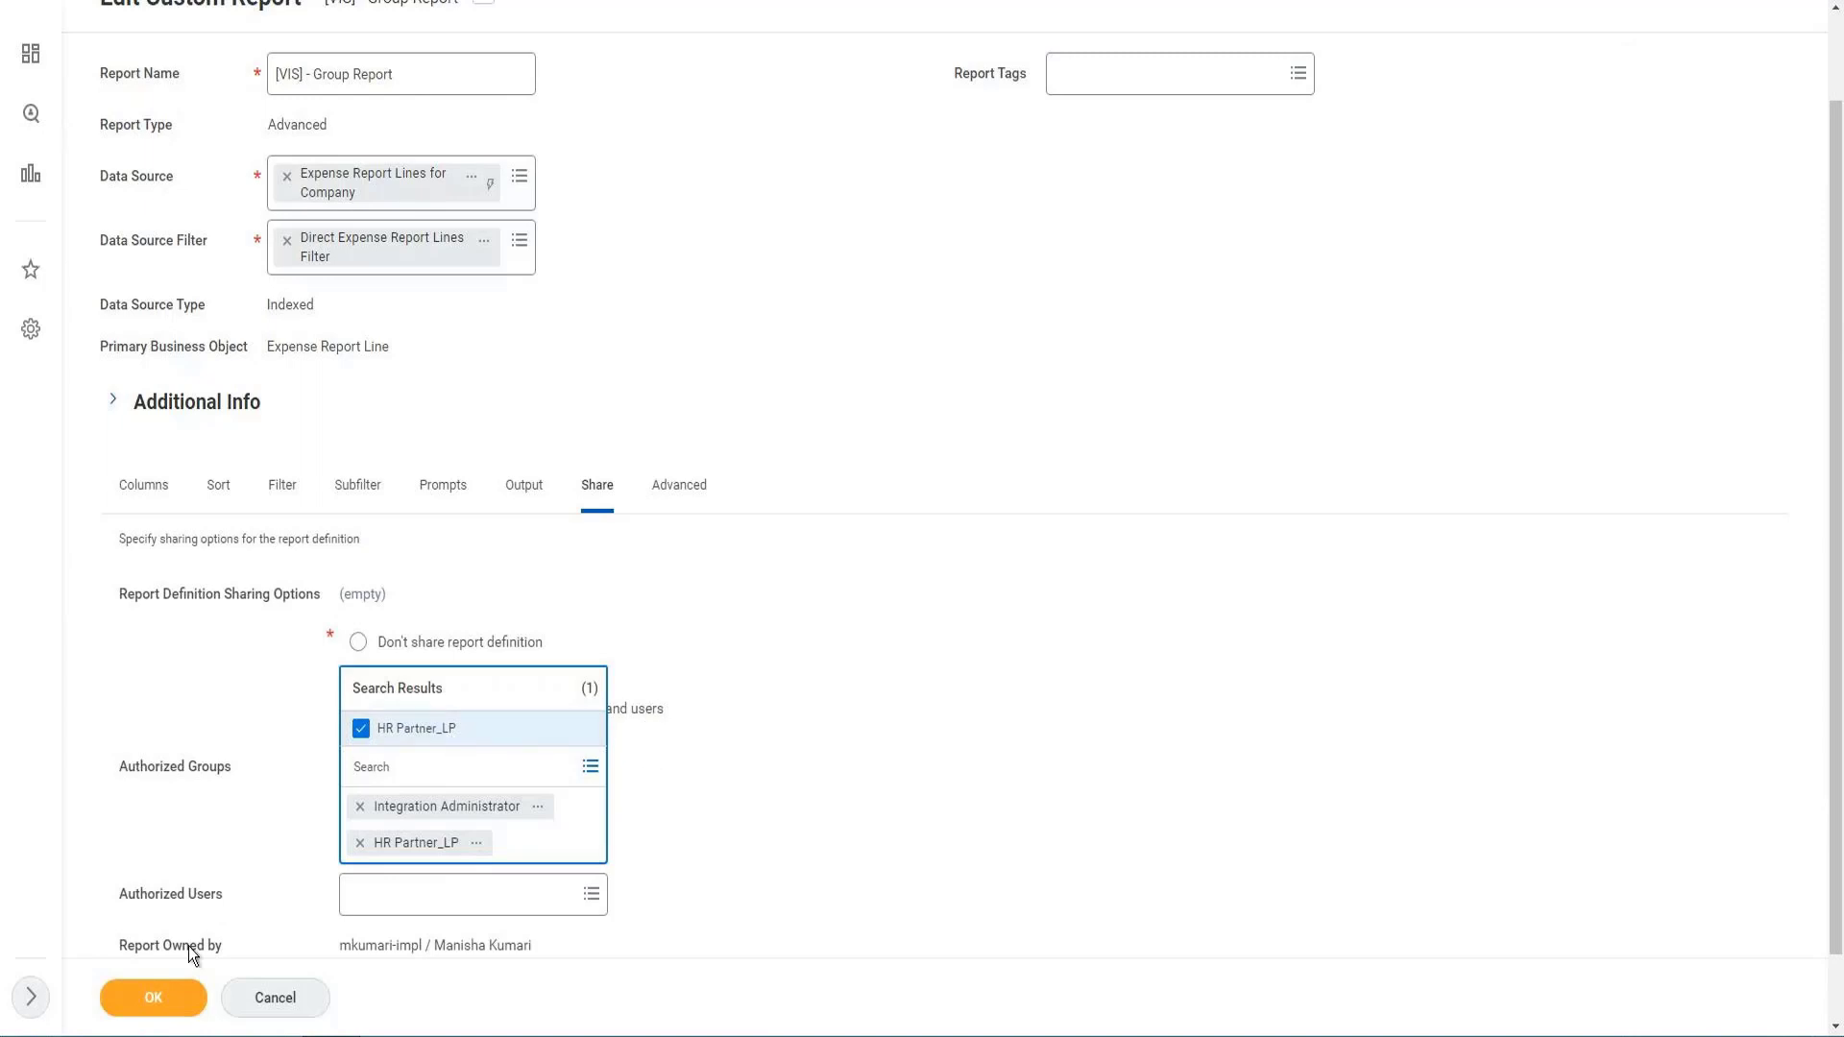
{"action": "left_click", "coordinate": [144, 1001]}
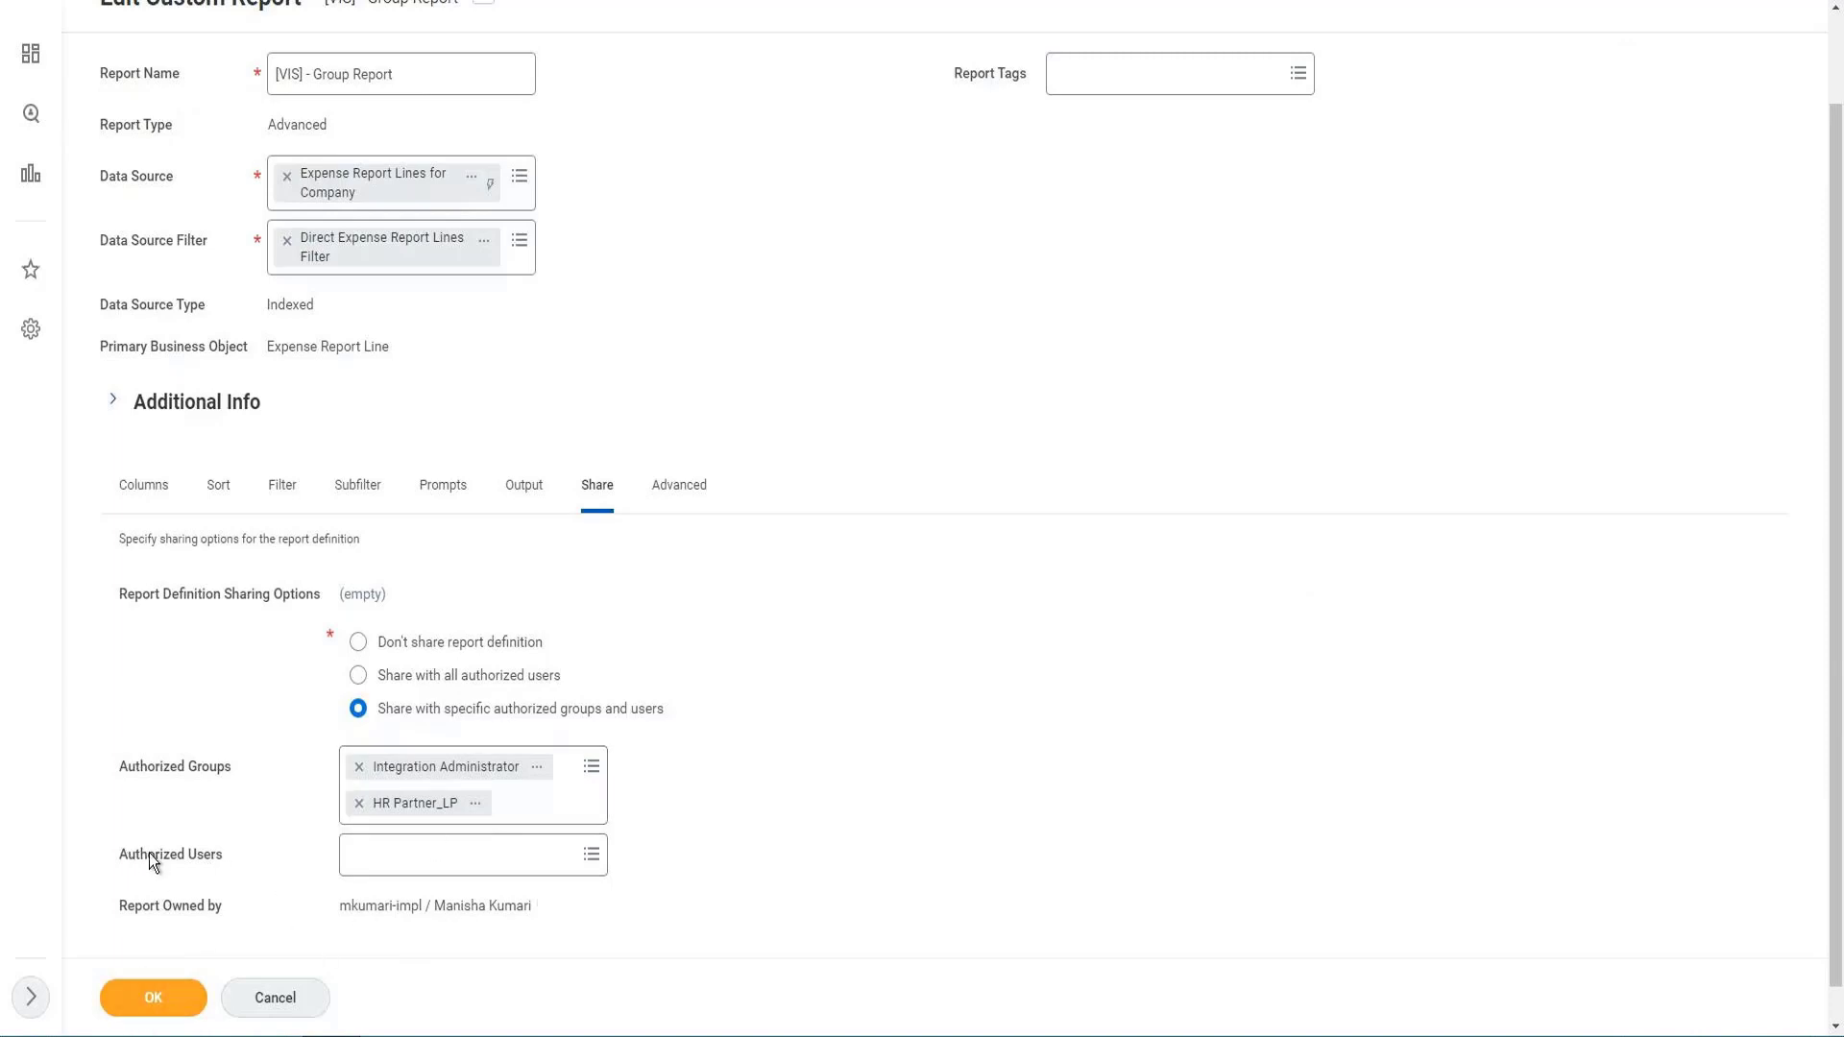
{"action": "left_click_drag", "start_coordinate": [127, 854], "coordinate": [232, 850]}
{"action": "left_click", "coordinate": [173, 1001]}
{"action": "left_click", "coordinate": [1217, 693]}
Search the report's authorized users by name and add both matching accounts.
{"action": "left_click", "coordinate": [498, 869]}
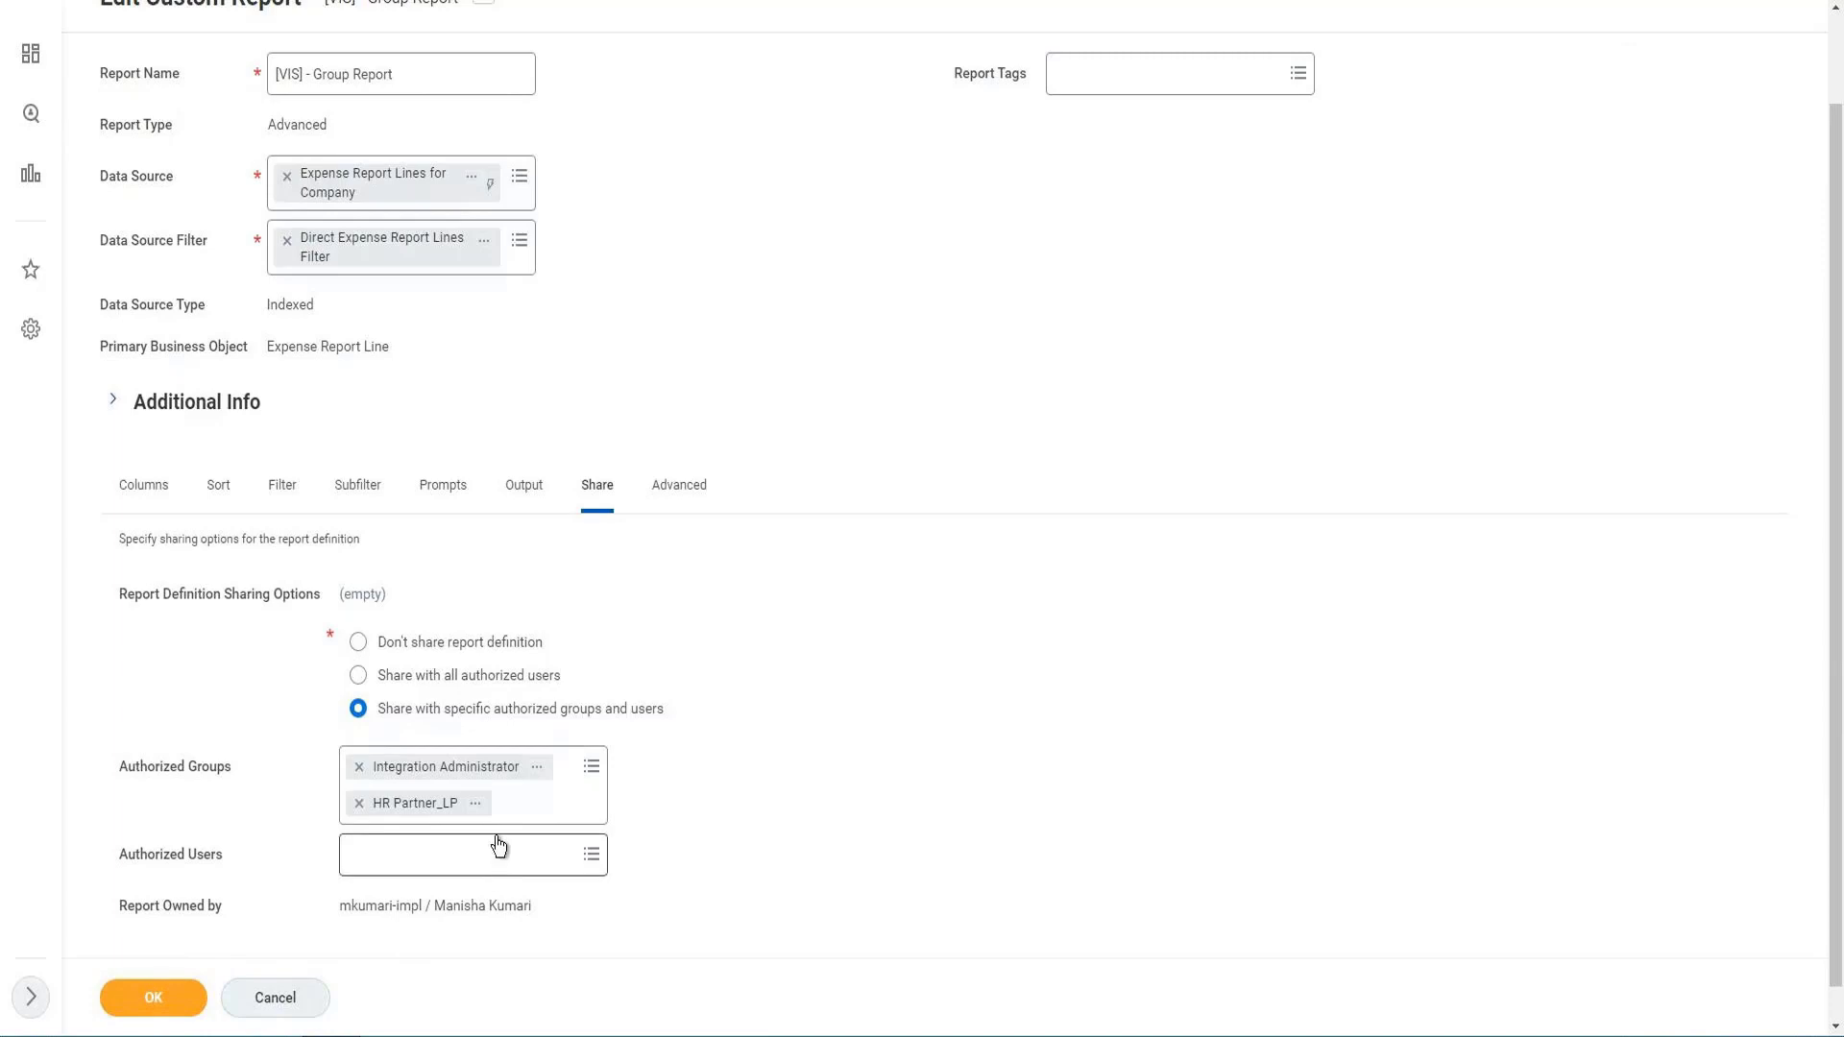
{"action": "type", "text": "logan mc"}
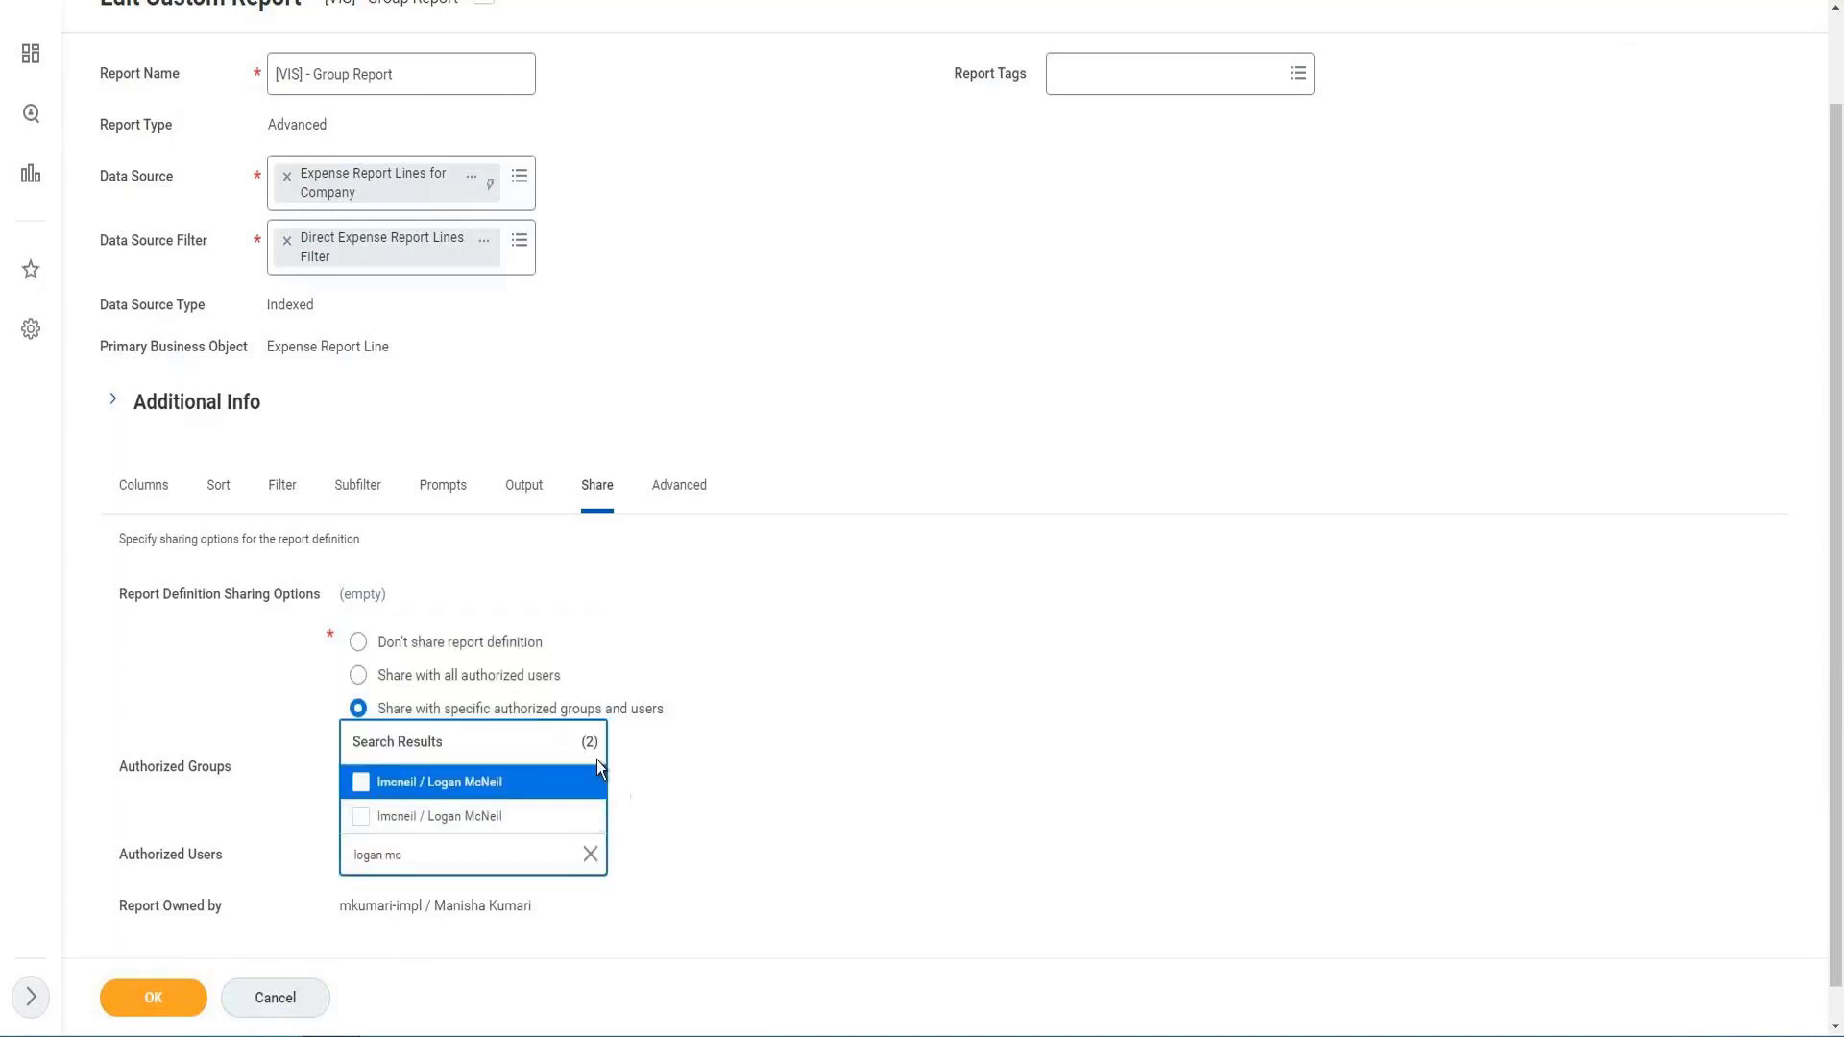
{"action": "left_click", "coordinate": [424, 814]}
{"action": "left_click", "coordinate": [402, 793]}
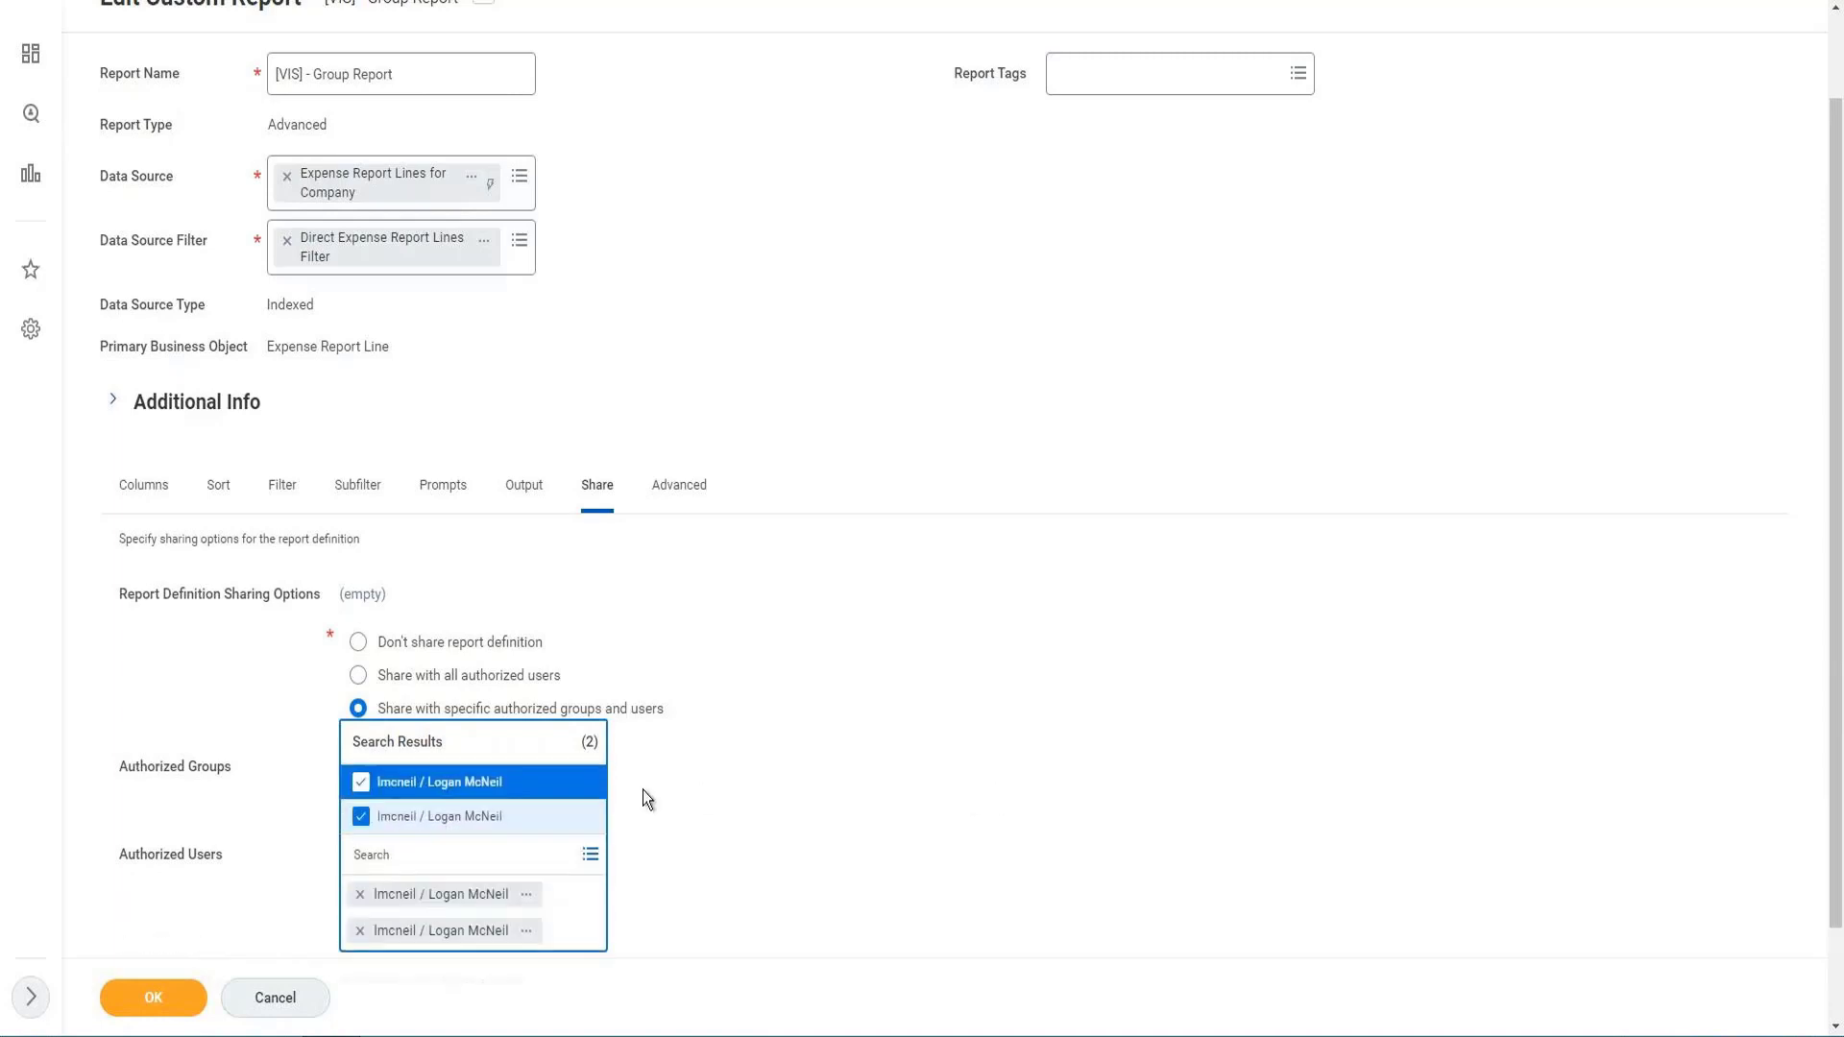
{"action": "left_click", "coordinate": [199, 809]}
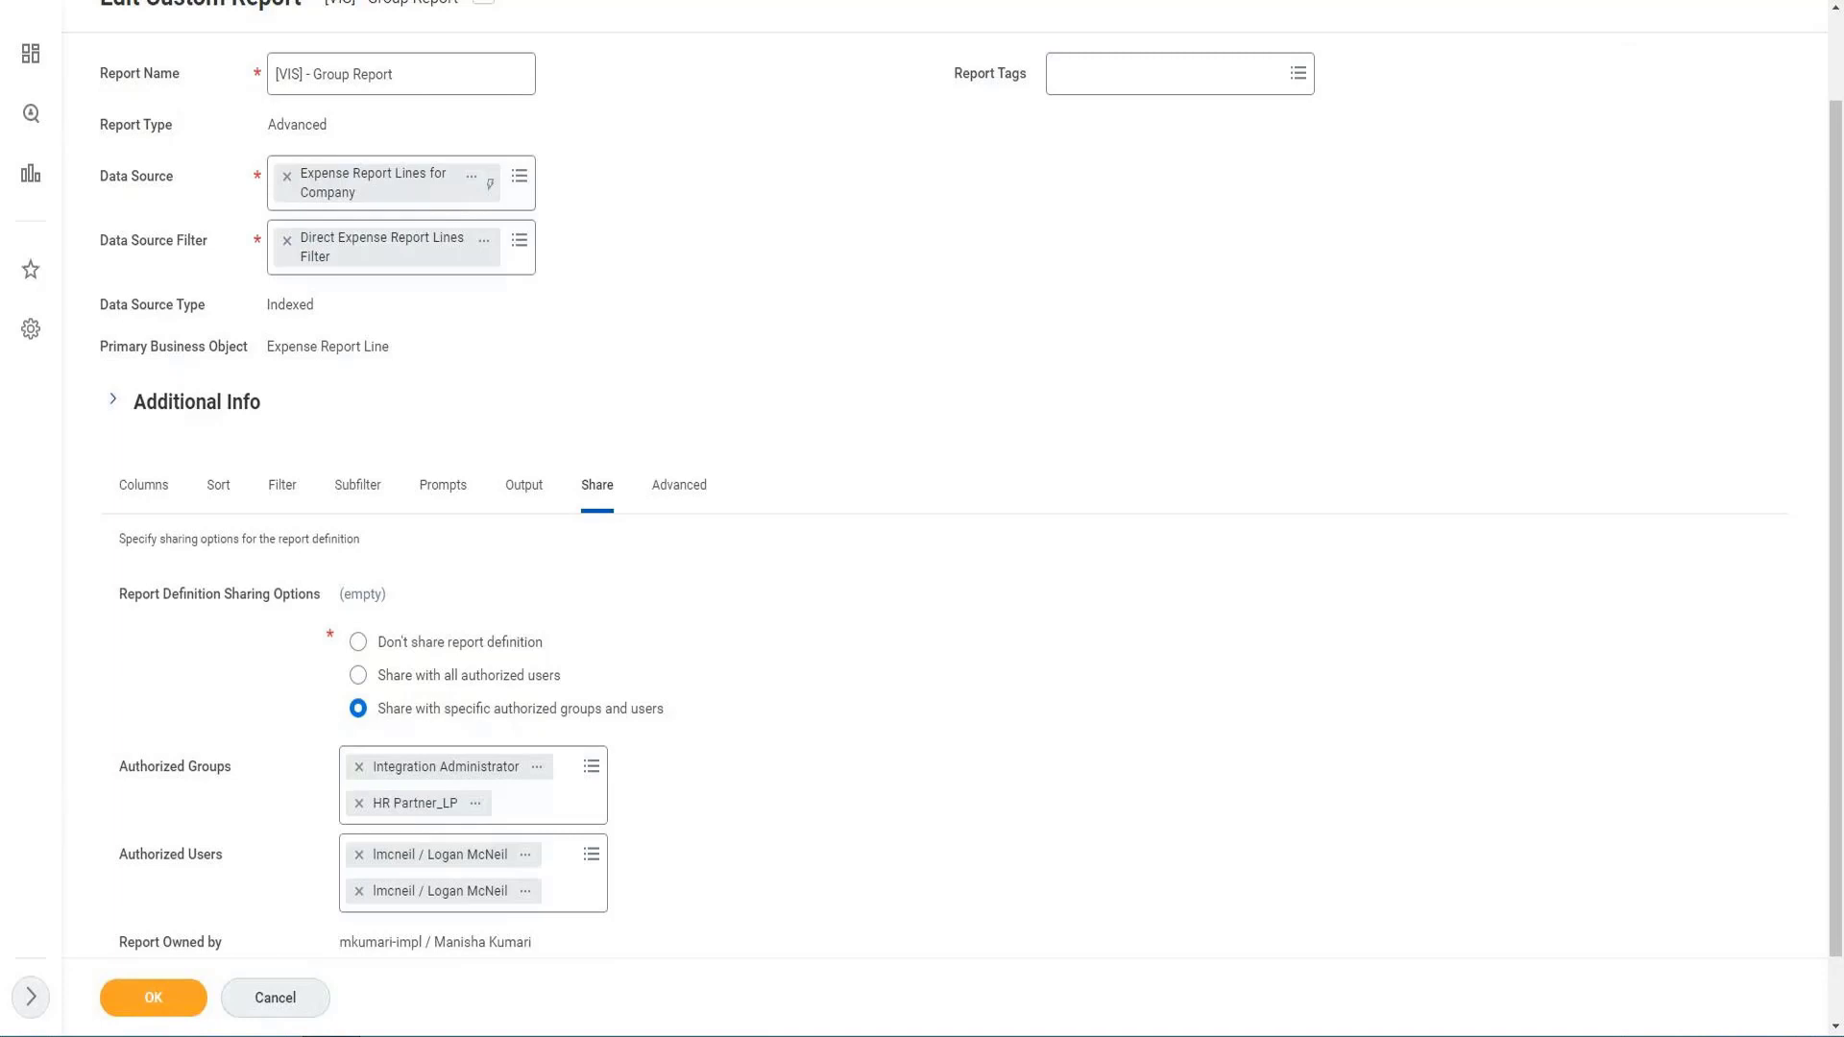
Replace the two authorized users with only the first account matching the user's first name.
{"action": "left_click", "coordinate": [359, 862]}
{"action": "left_click", "coordinate": [358, 862]}
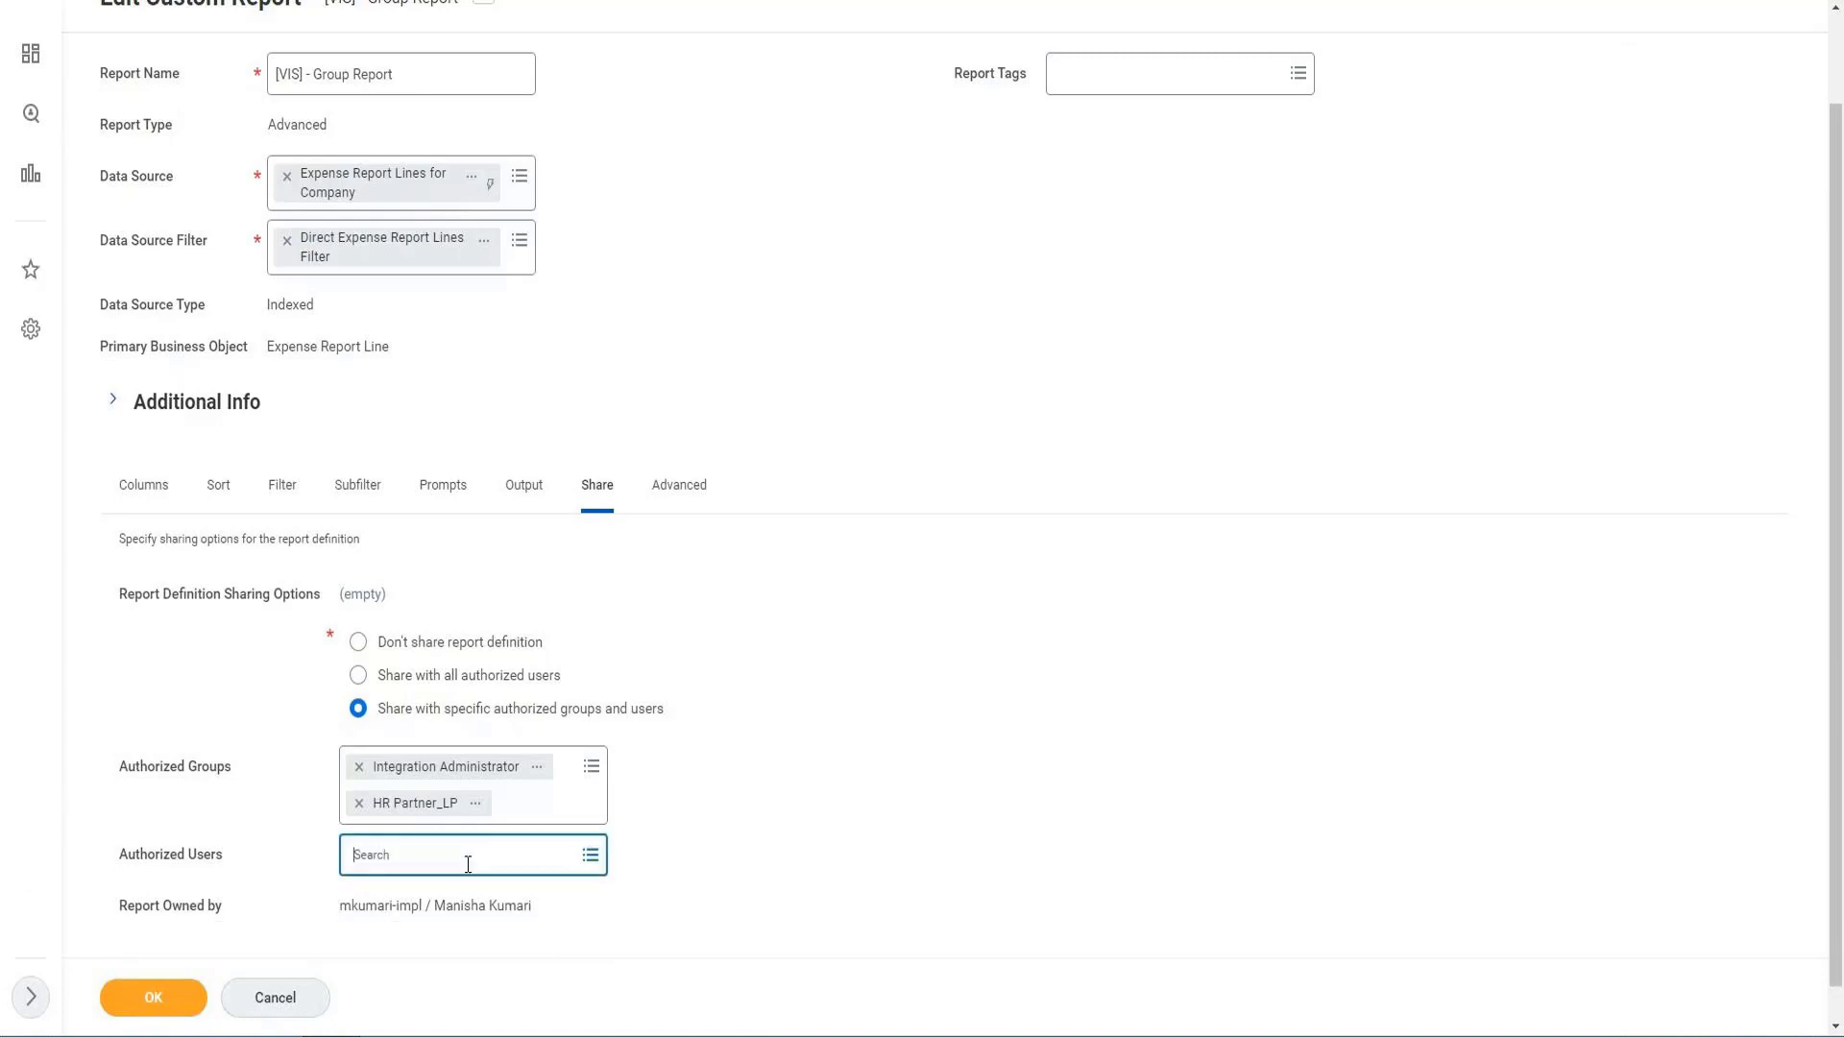
{"action": "left_click", "coordinate": [468, 864]}
{"action": "type", "text": "logan"}
{"action": "key", "text": "Return"}
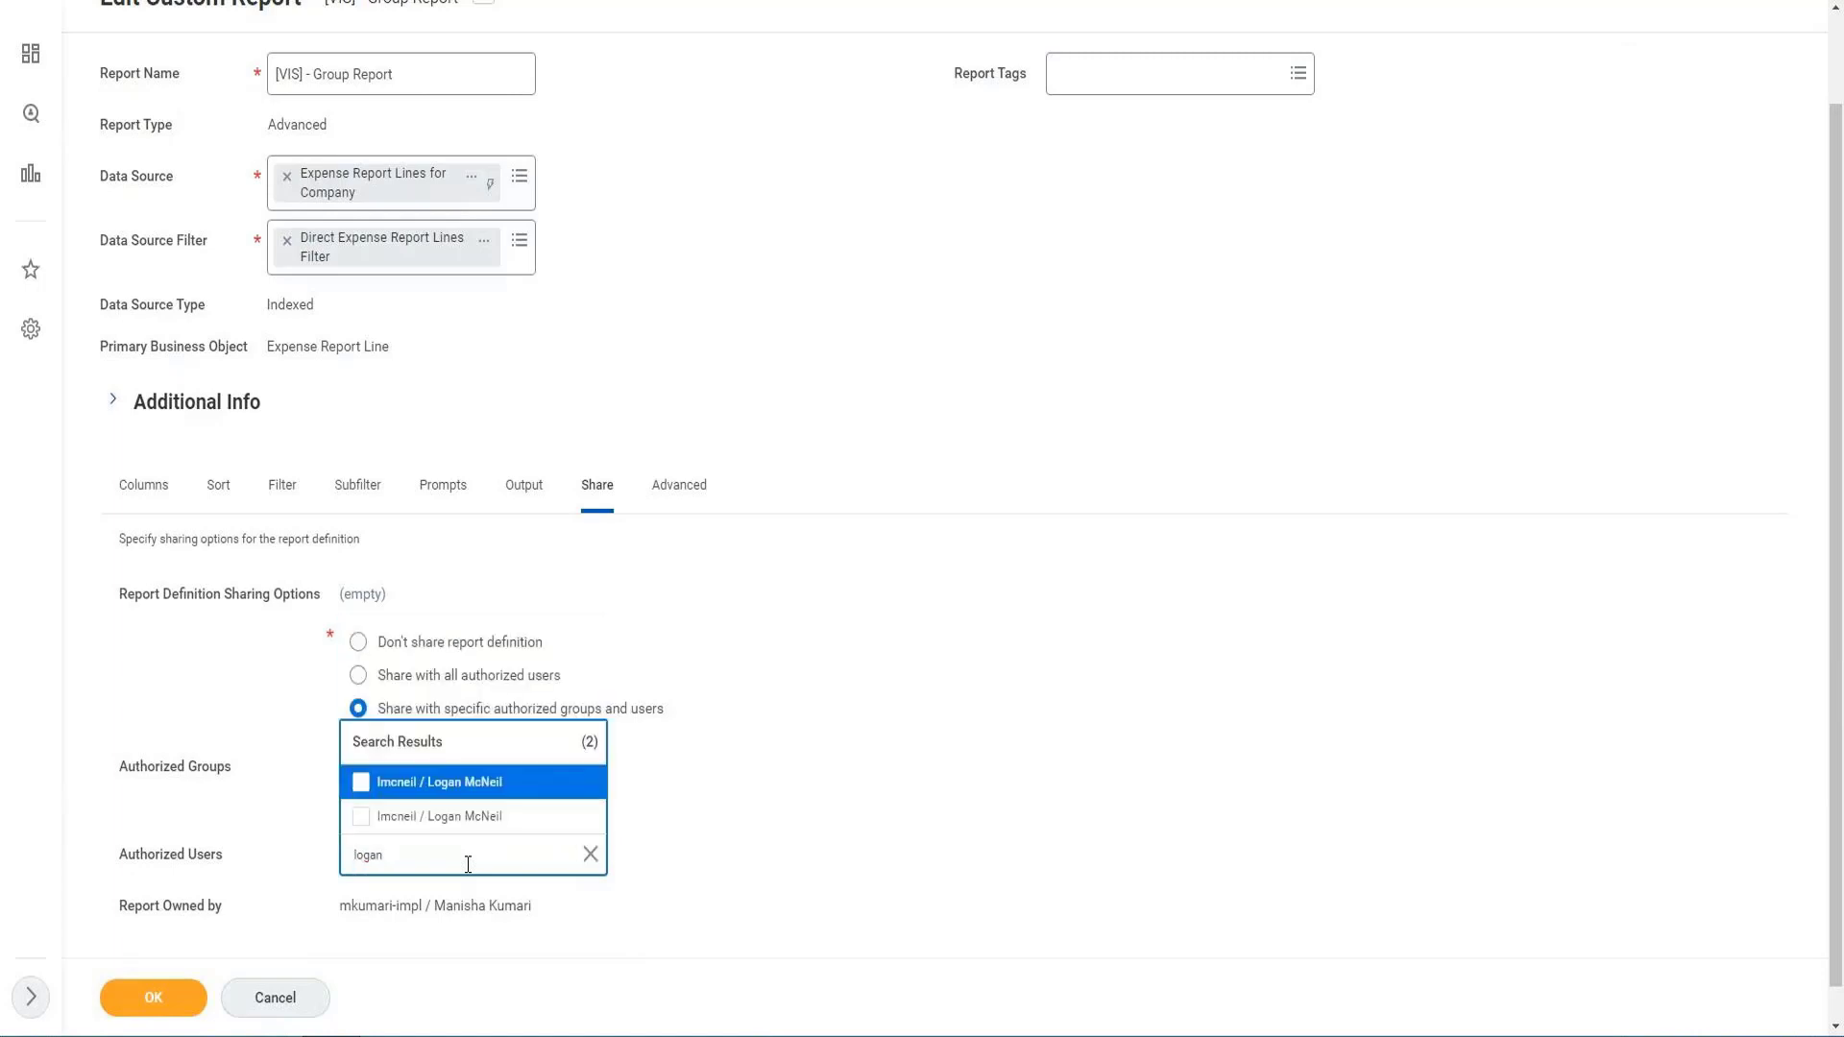
{"action": "left_click", "coordinate": [473, 781]}
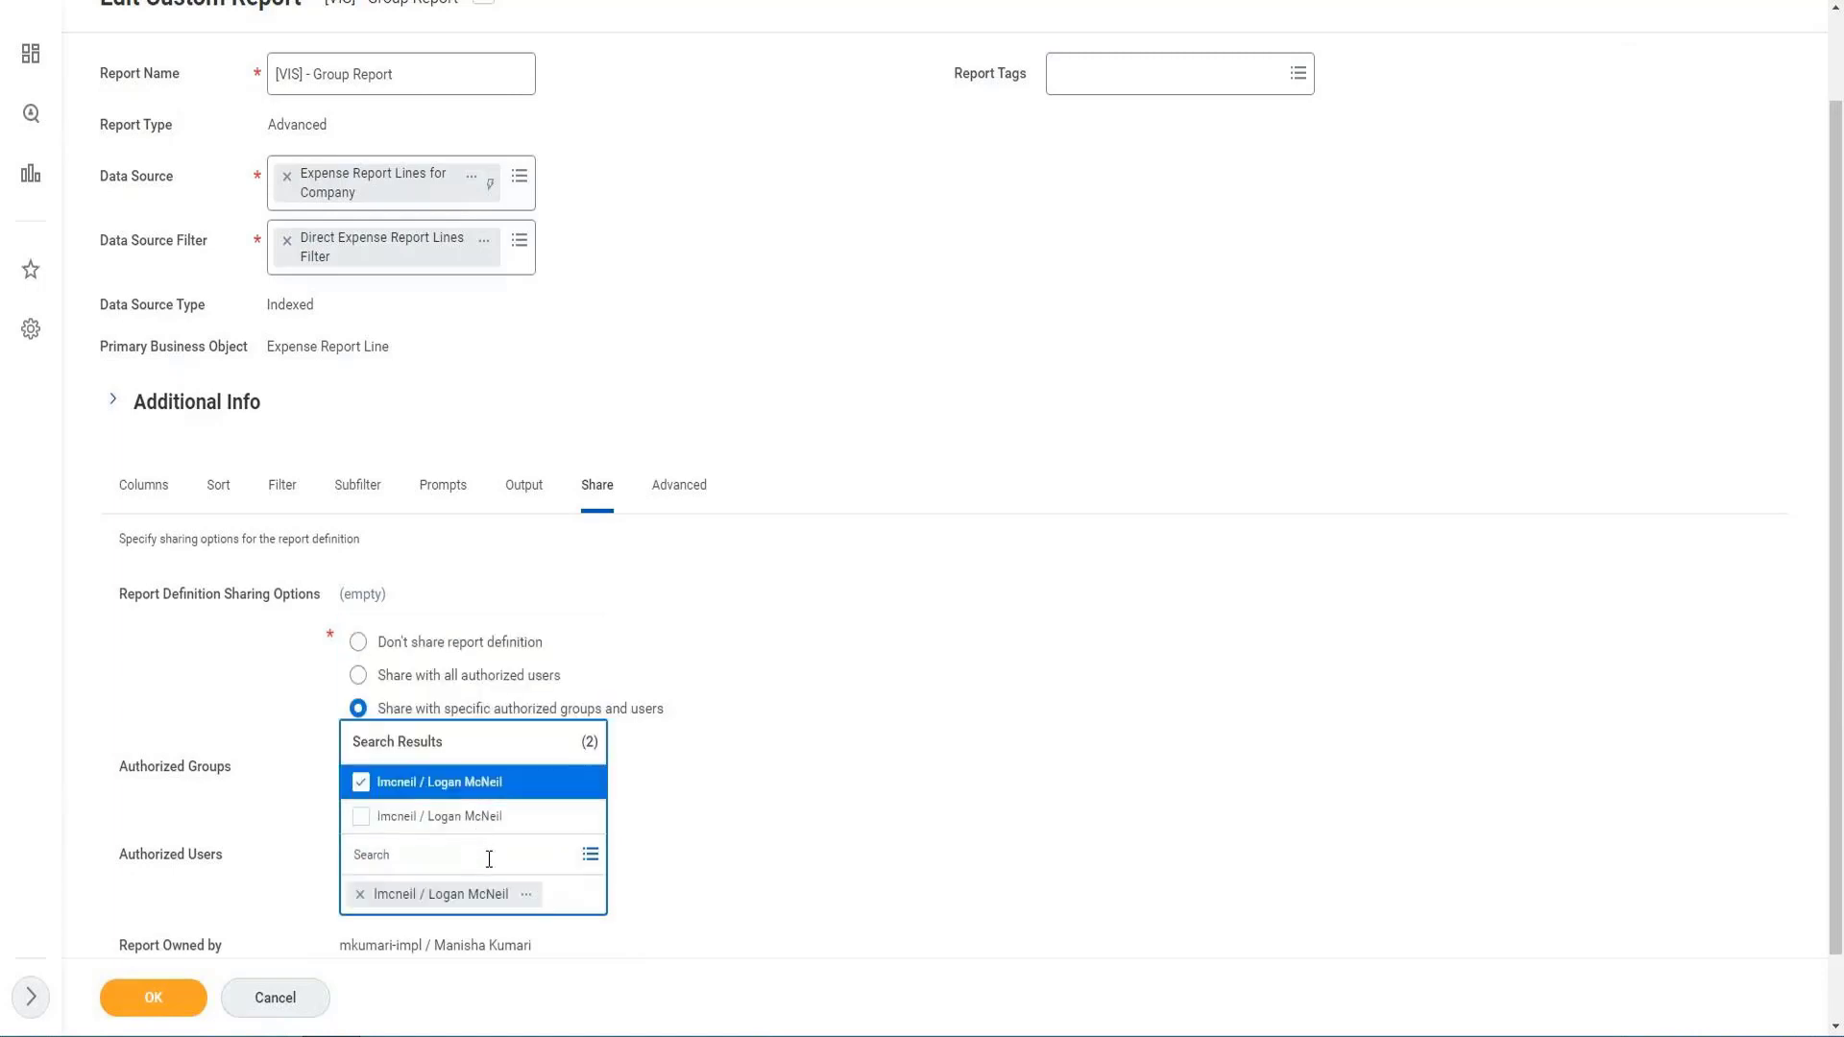
{"action": "left_click", "coordinate": [1292, 904]}
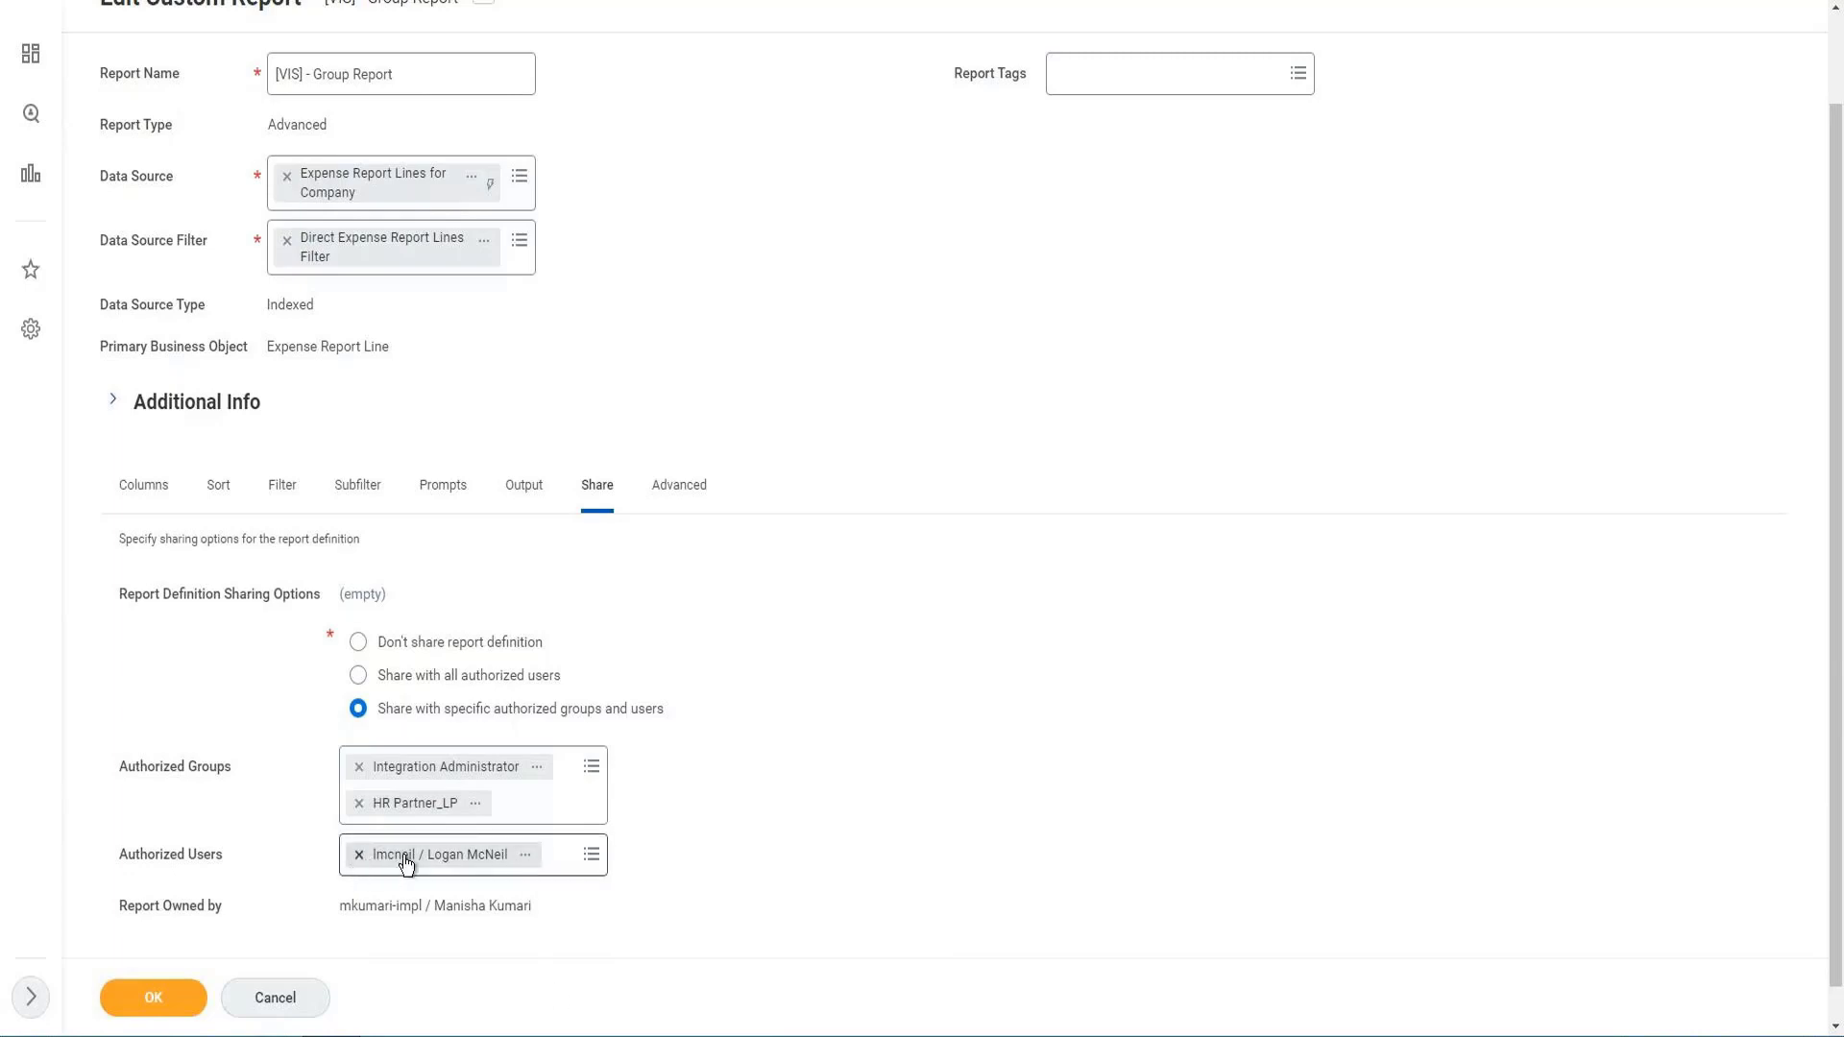
Remove the selected authorized user and search the authorized users again by first name.
{"action": "left_click", "coordinate": [358, 855]}
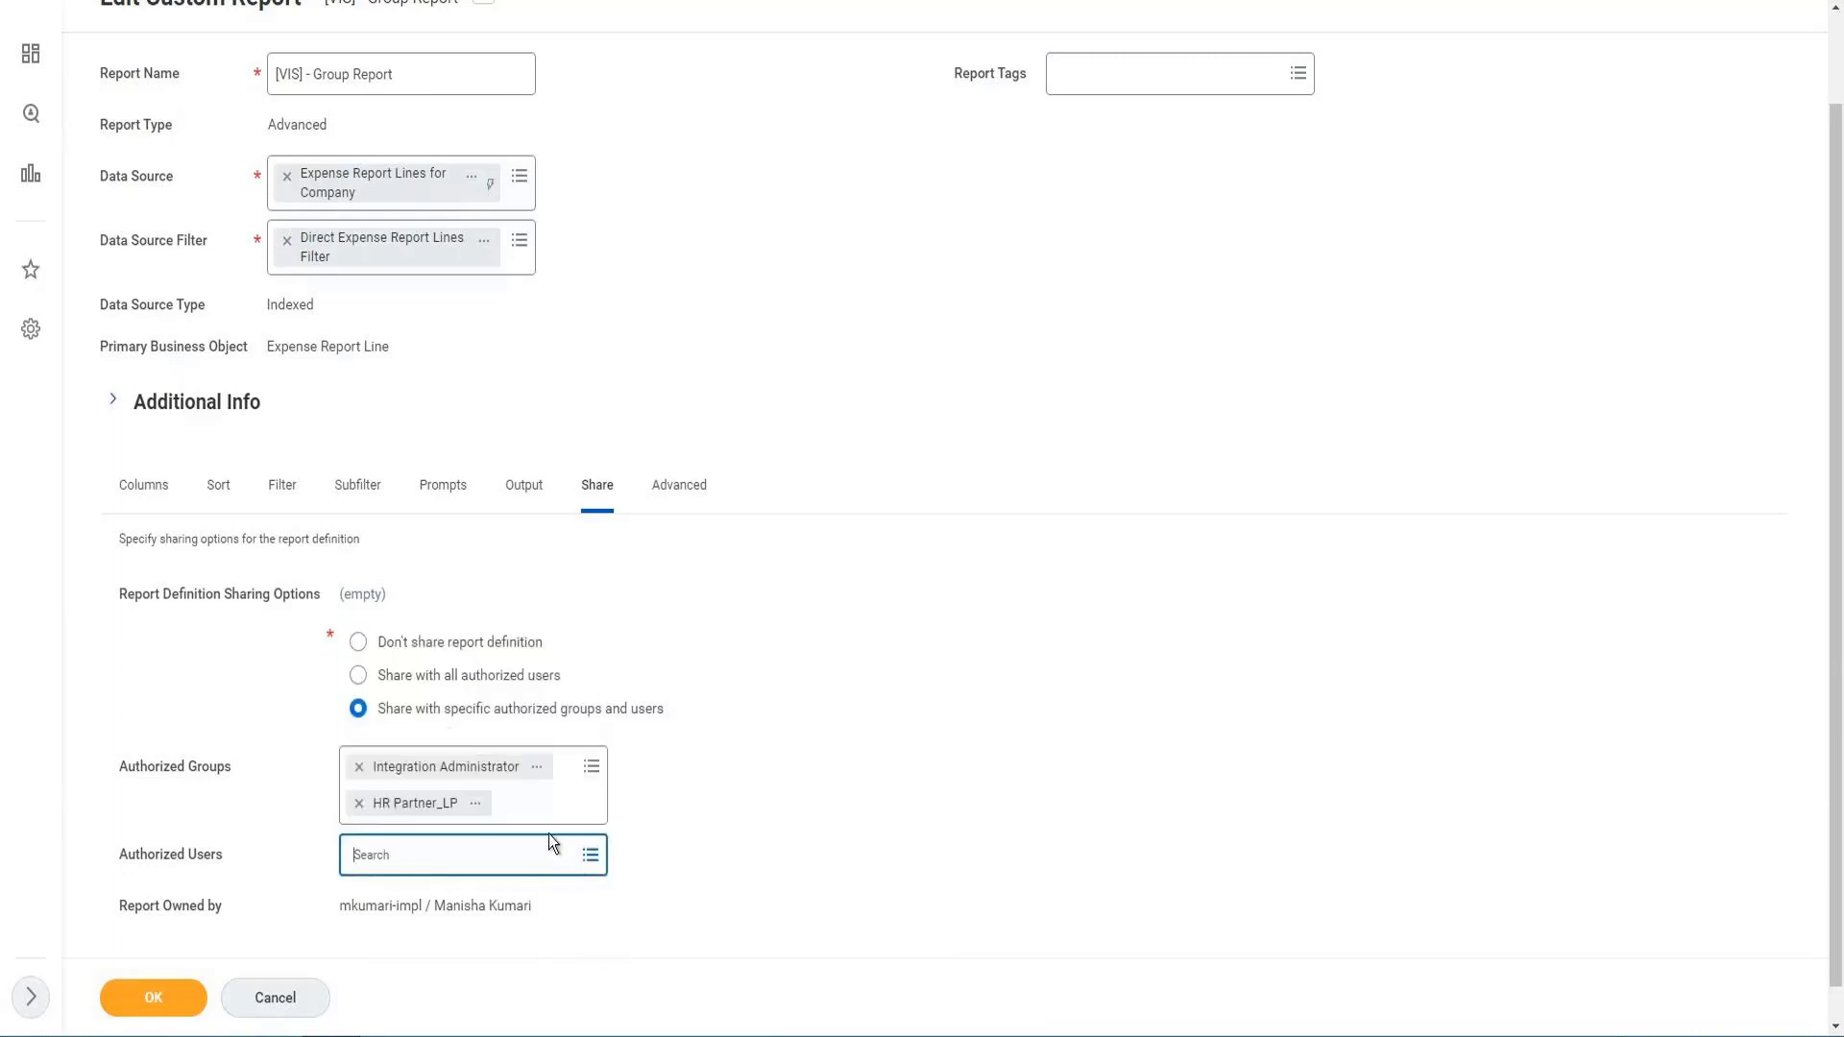
{"action": "left_click", "coordinate": [597, 858]}
{"action": "left_click", "coordinate": [597, 857]}
{"action": "left_click", "coordinate": [424, 851]}
{"action": "left_click", "coordinate": [424, 851]}
{"action": "type", "text": "logan"}
{"action": "key", "text": "Return"}
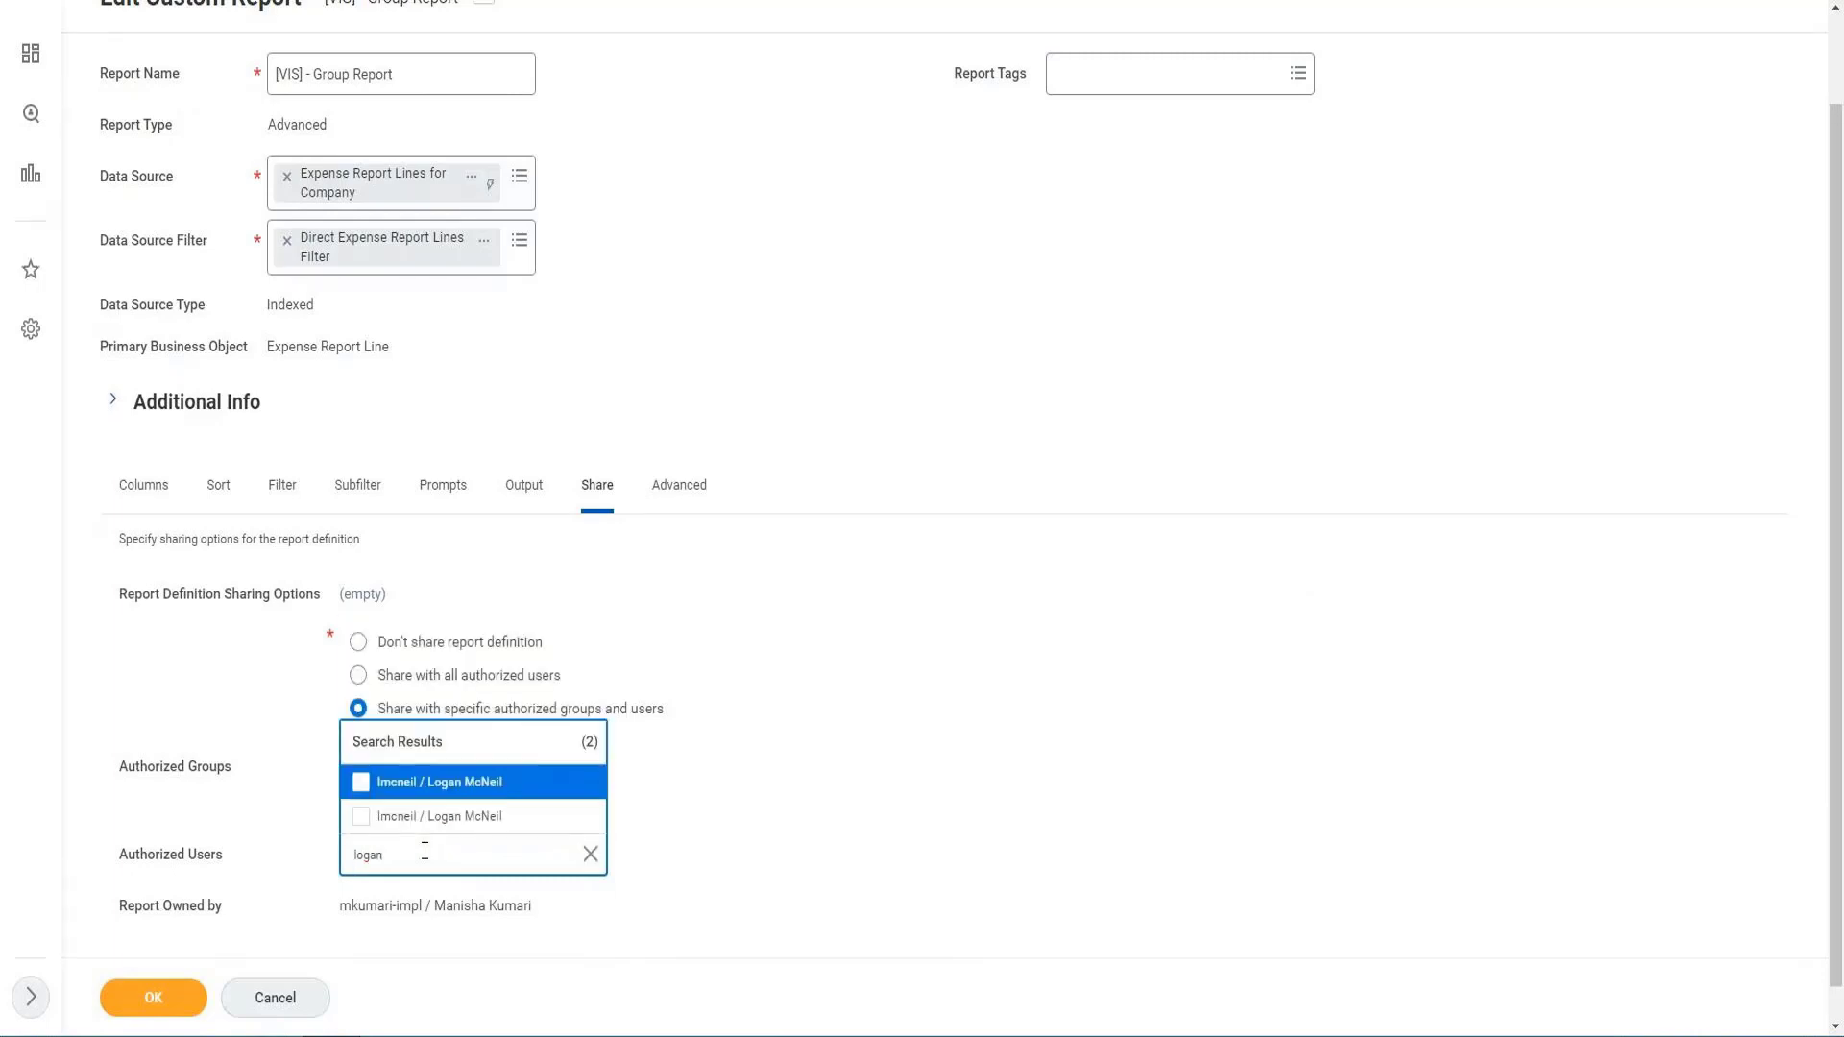